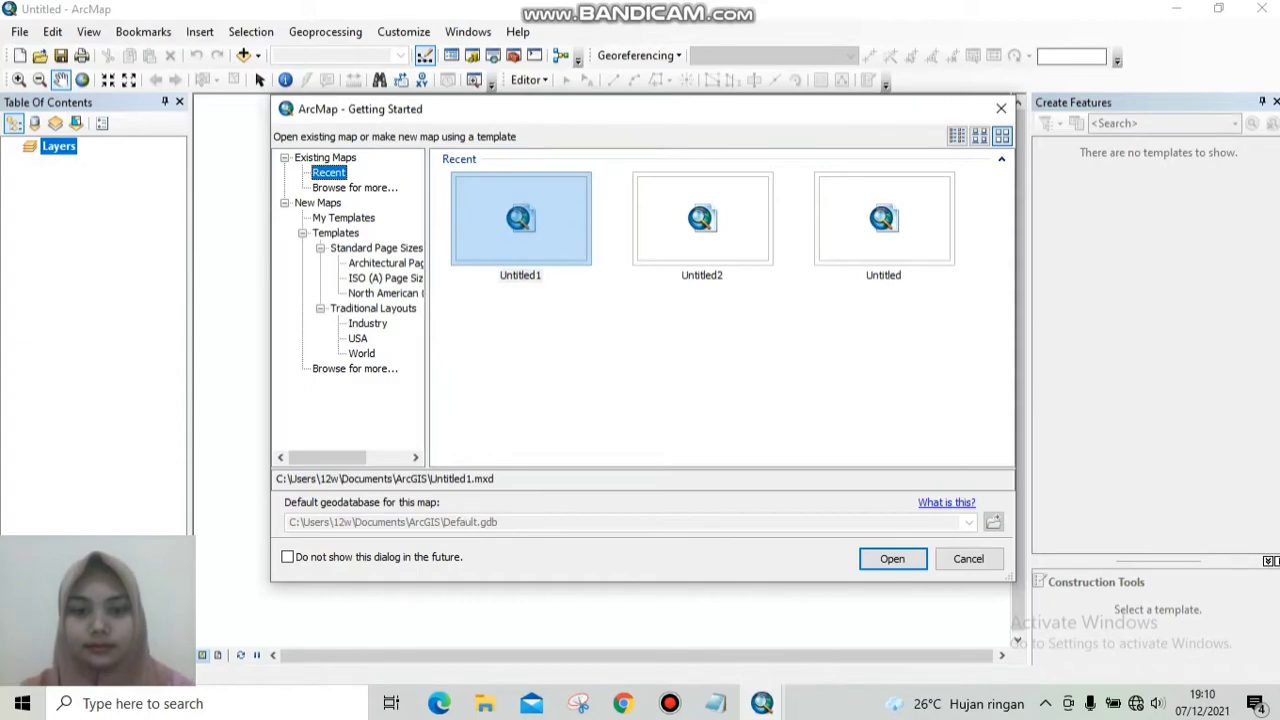
Dismiss the getting-started window and open the existing map document Untitled1 from the ArcGIS folder.
click(970, 562)
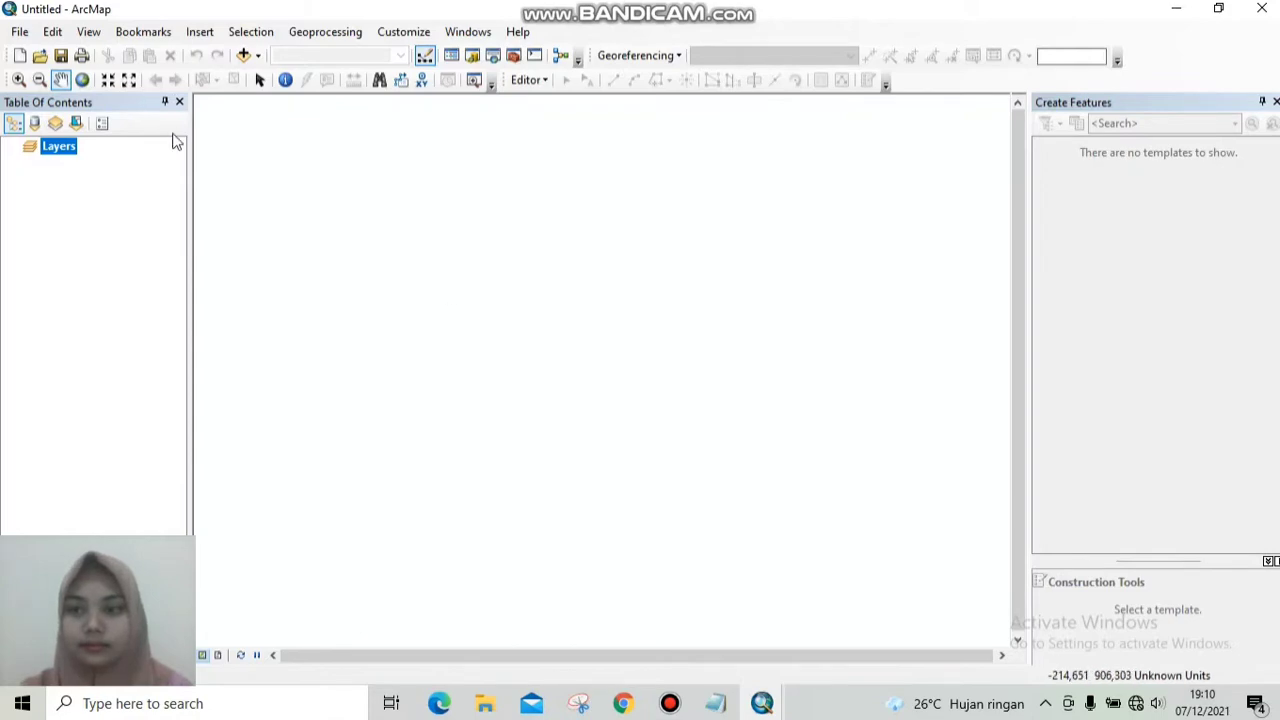
click(19, 33)
click(54, 73)
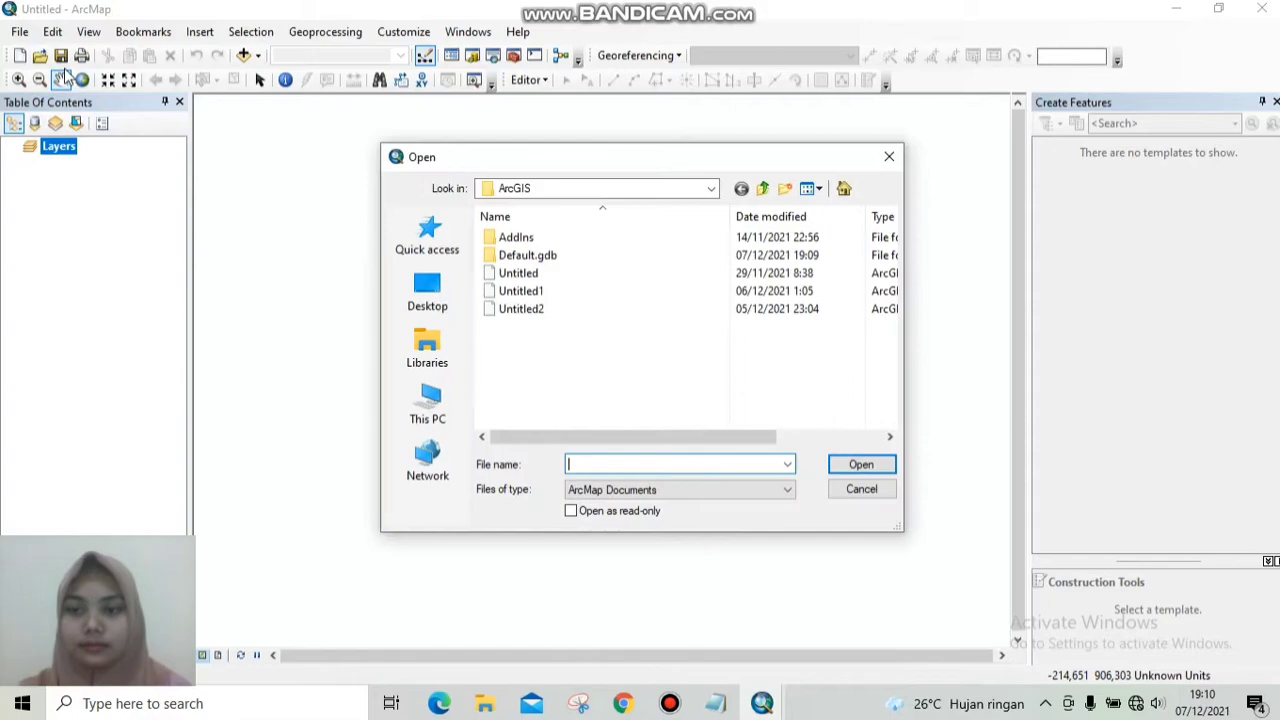
double_click(549, 290)
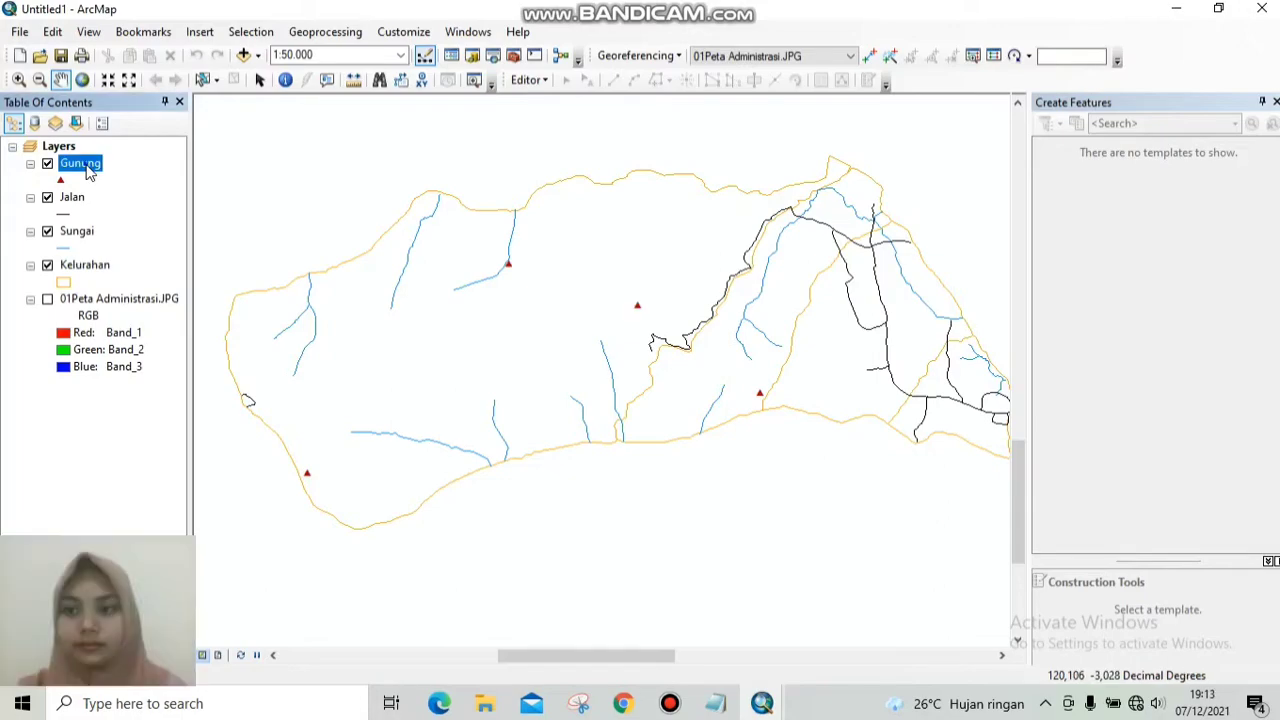
Add a Text field named Gunung with length 50 to the Gunung layer's attribute table.
right_click(89, 167)
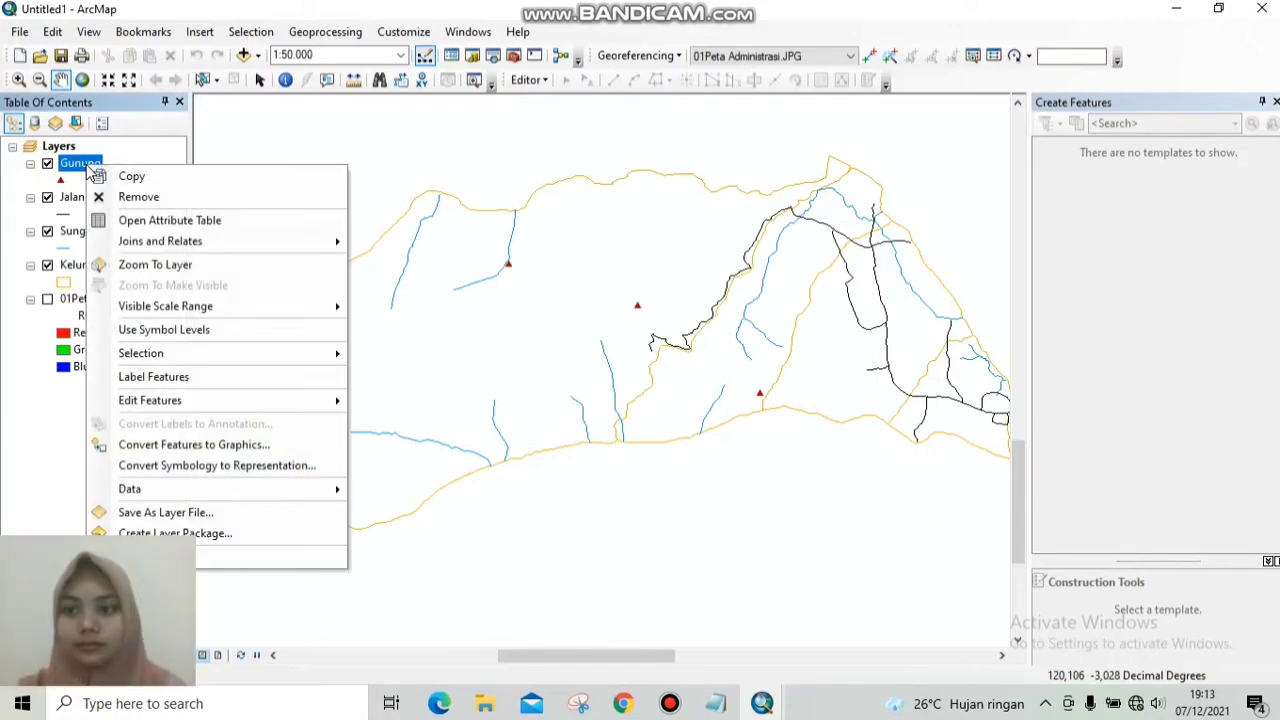
click(167, 221)
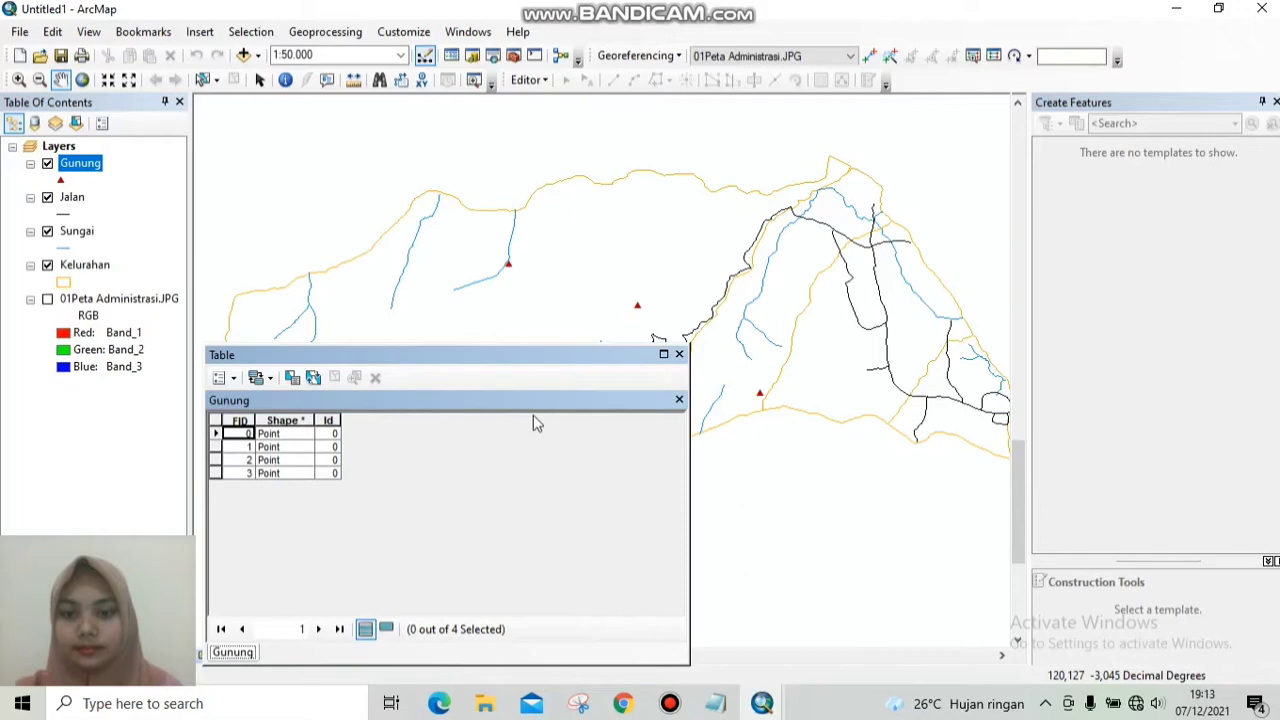
click(237, 381)
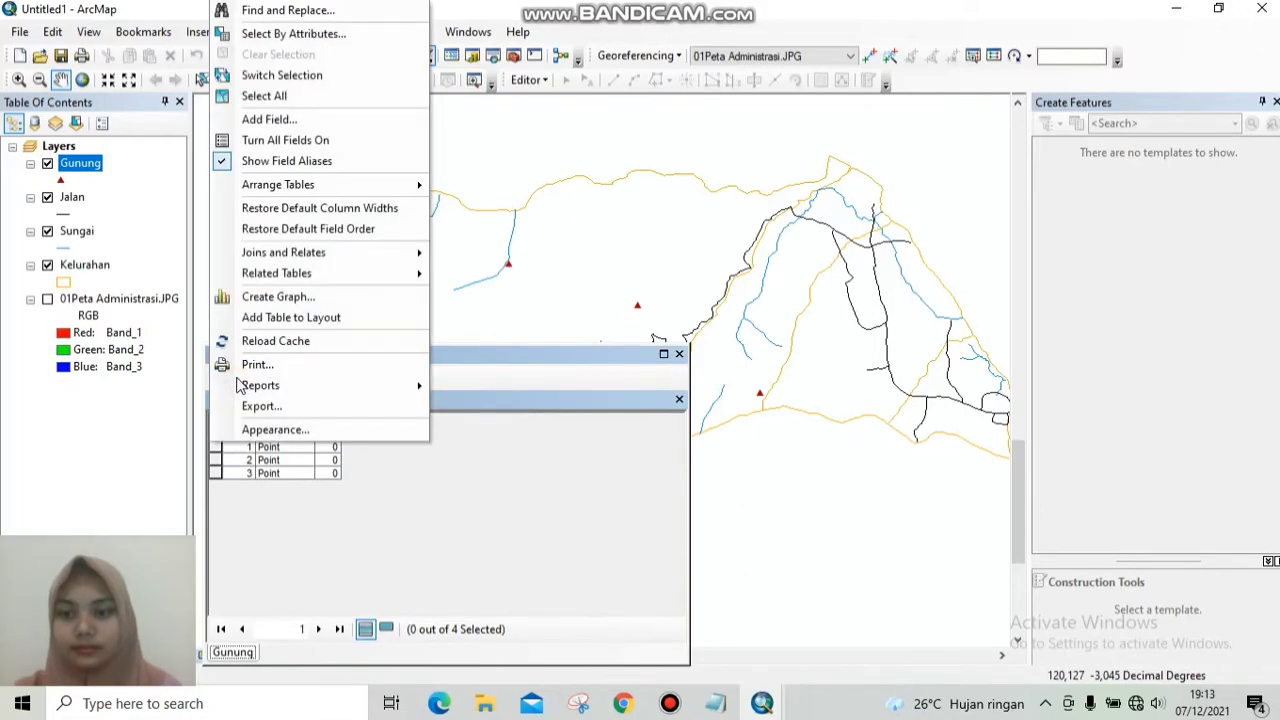
click(307, 120)
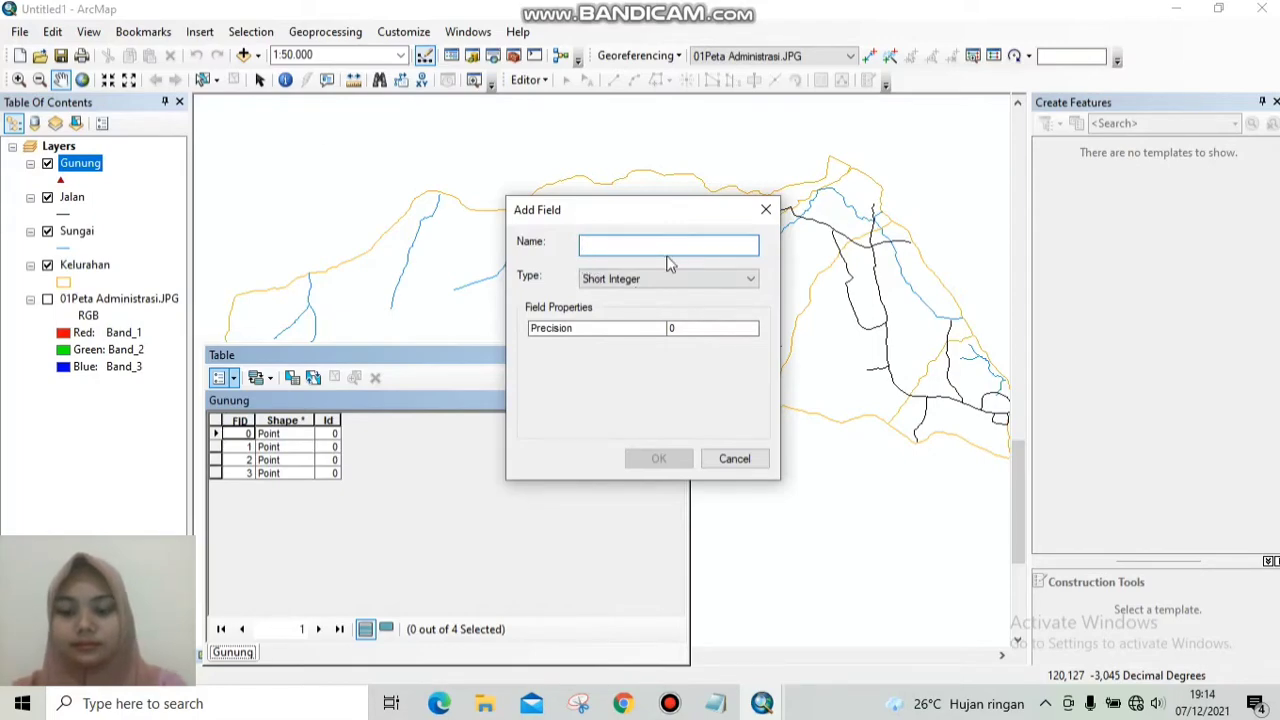
text(Gunung)
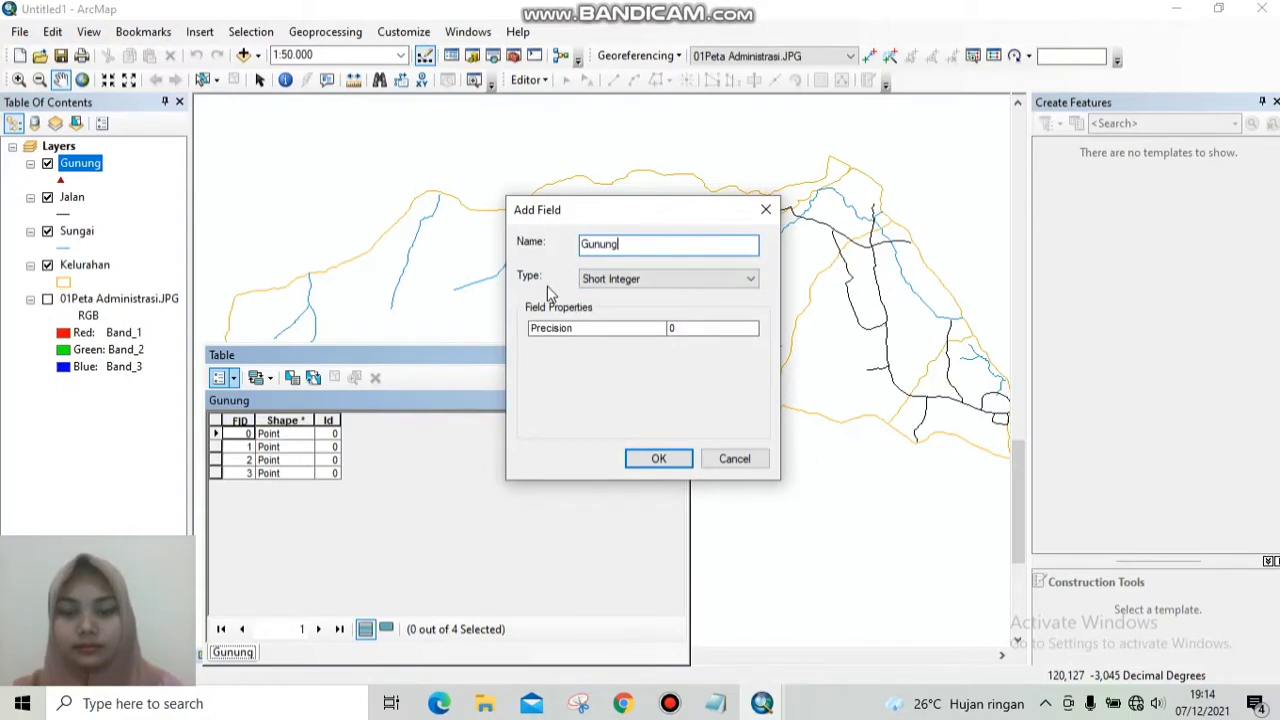
click(750, 280)
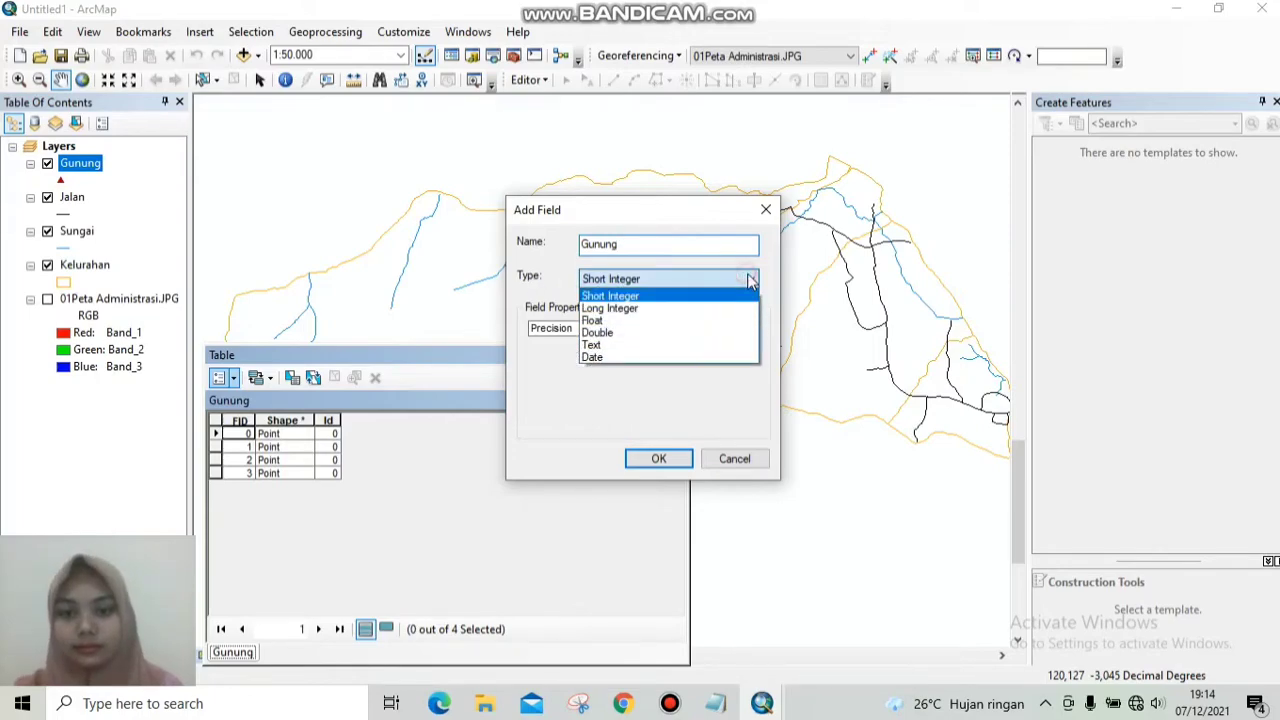
click(640, 345)
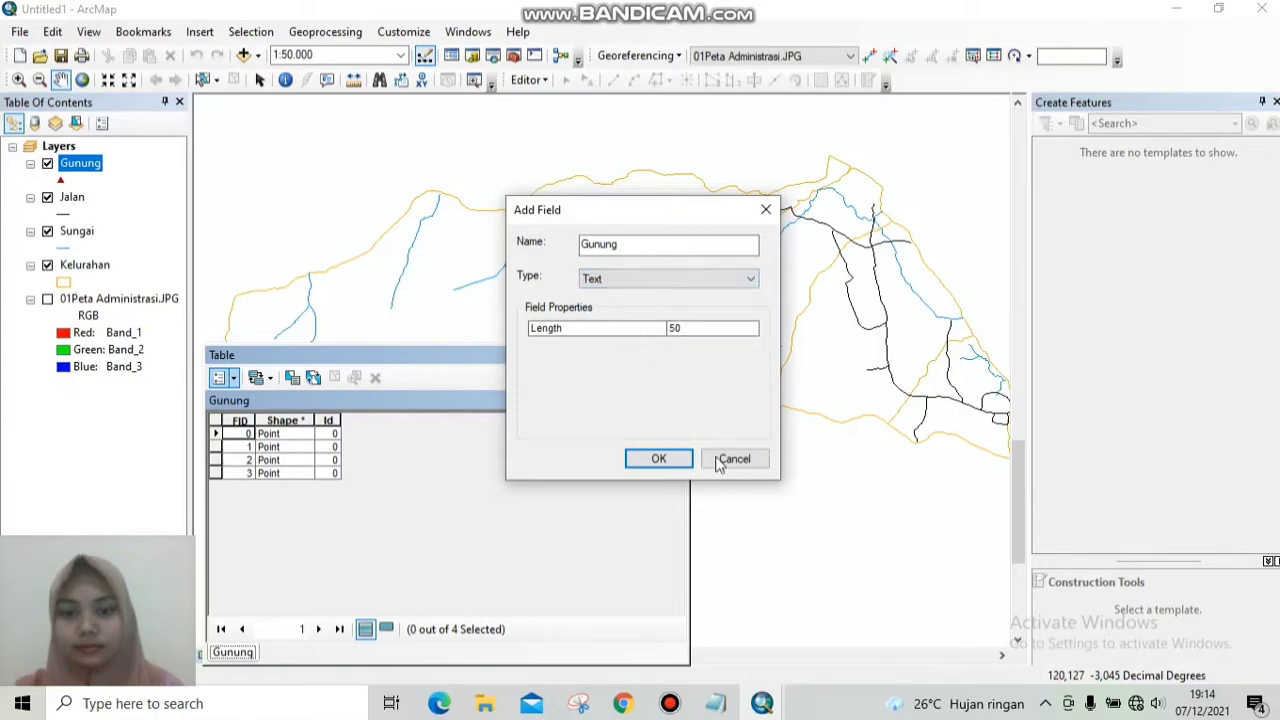
click(678, 468)
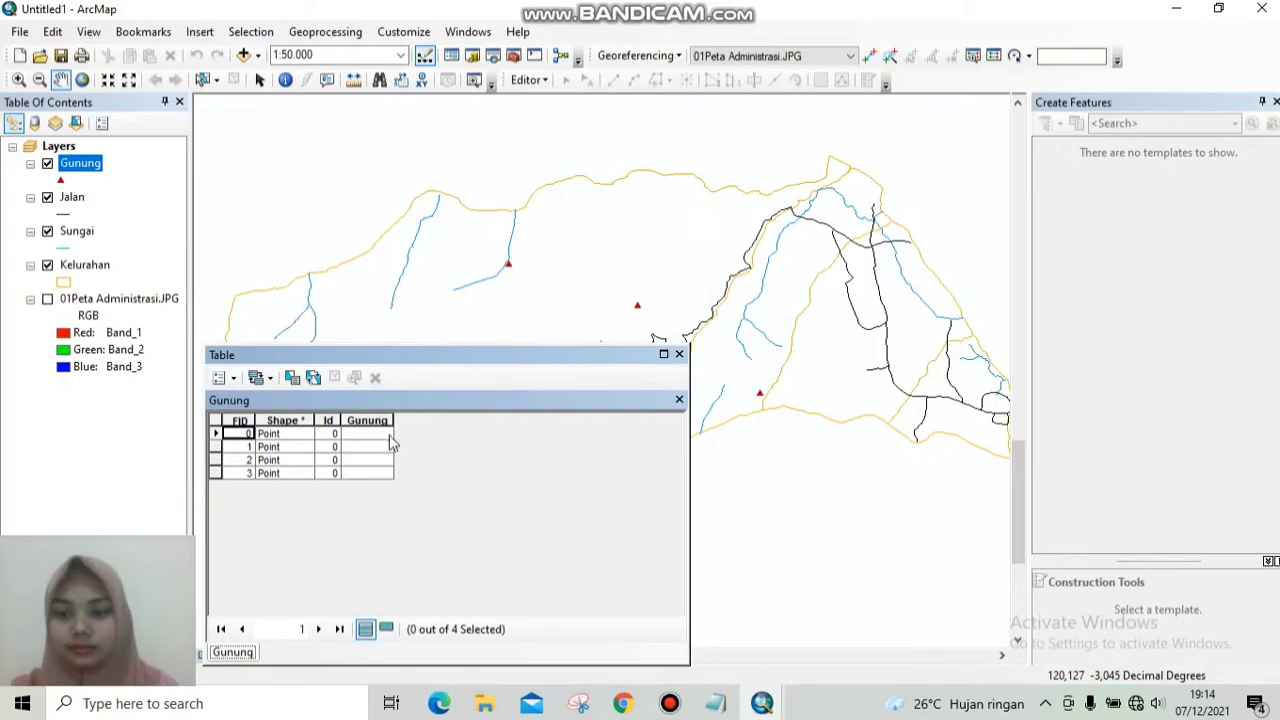
Widen the Gunung column in the attribute table and start an edit session.
drag(393, 424, 675, 447)
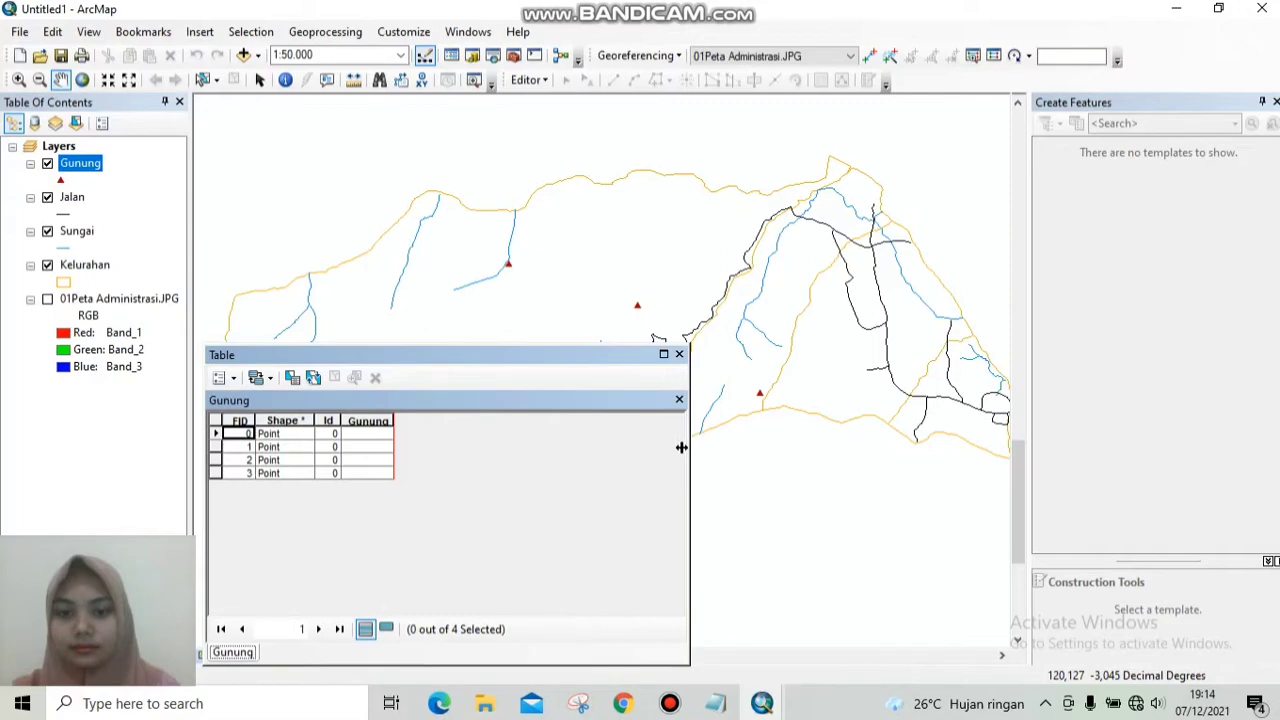
drag(393, 424, 596, 450)
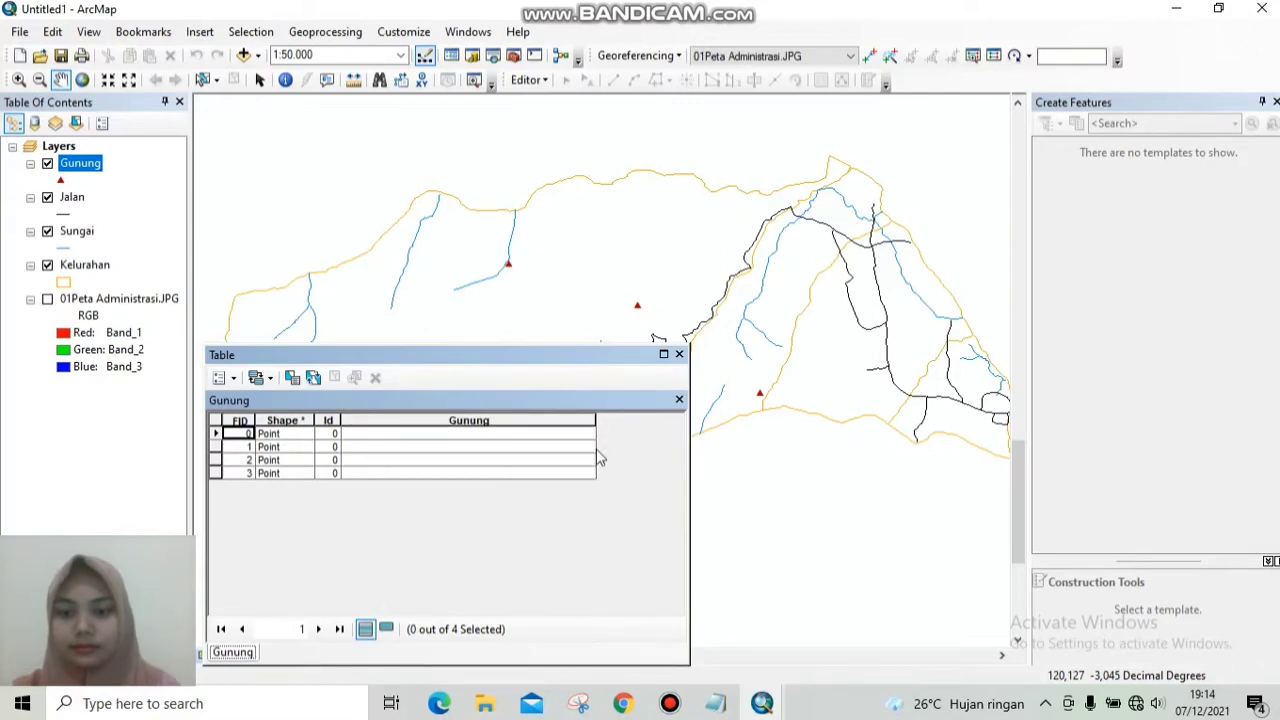
click(466, 436)
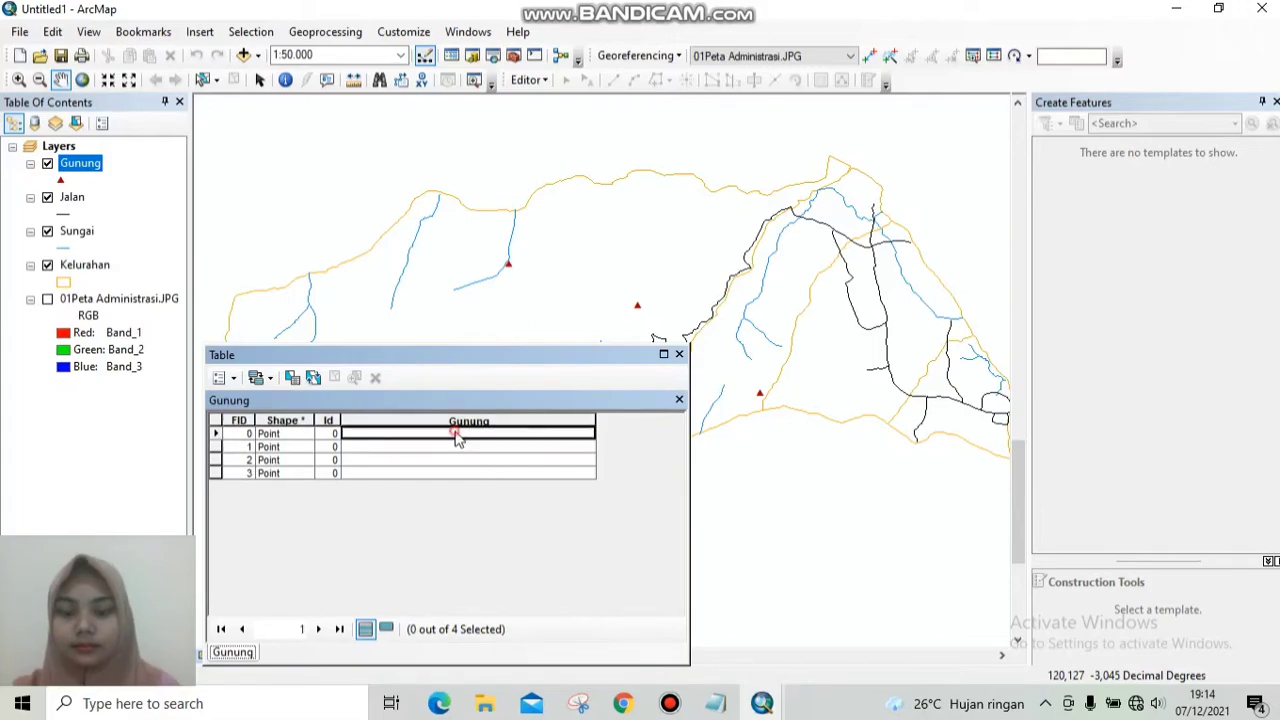
click(460, 449)
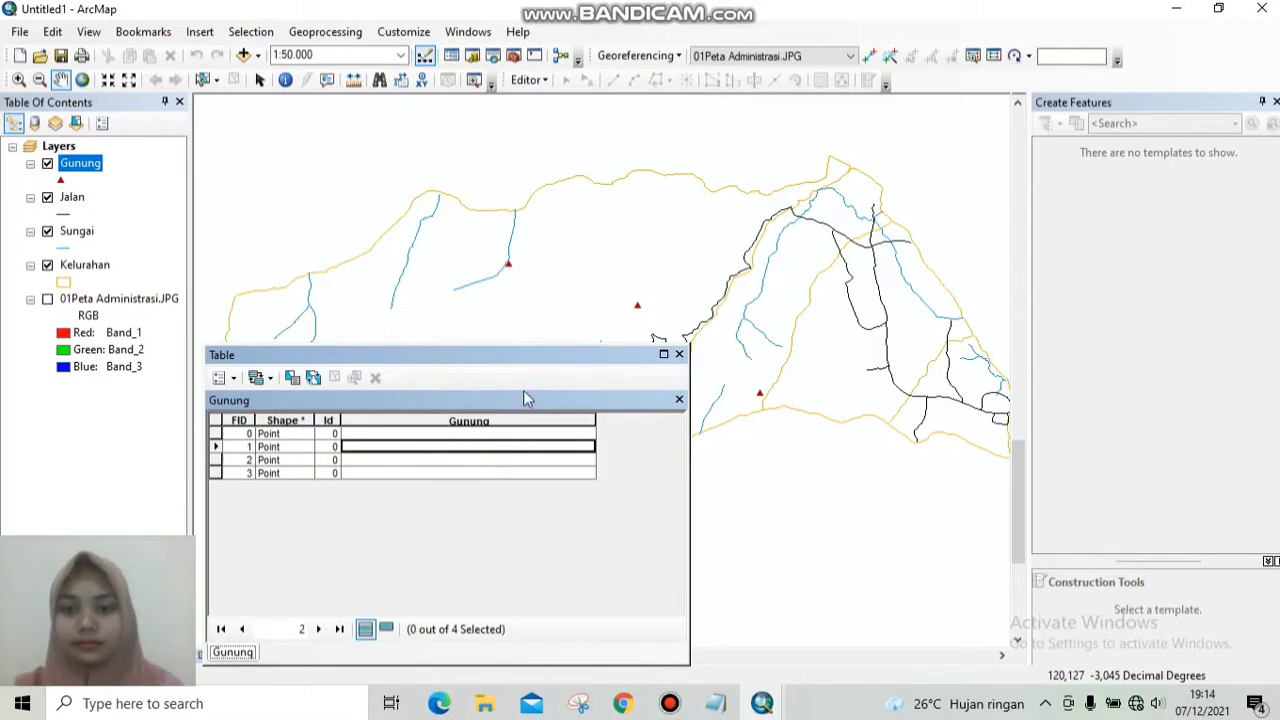
click(541, 86)
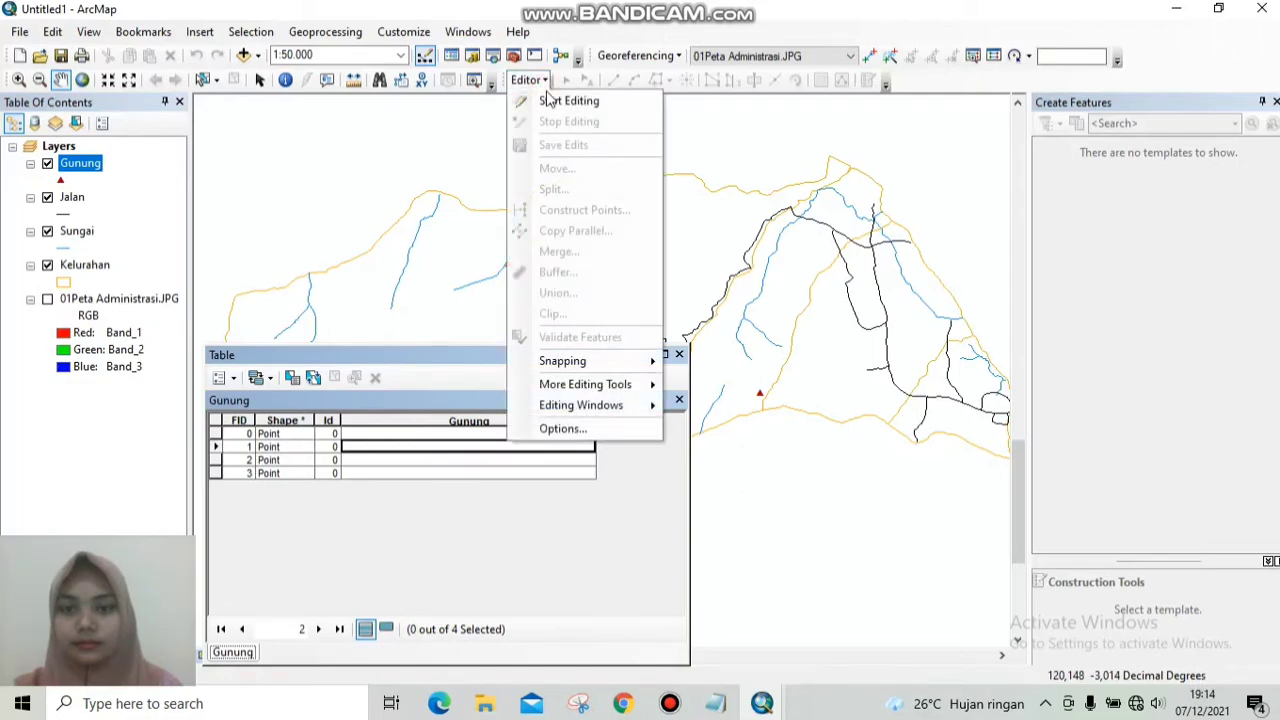
click(566, 102)
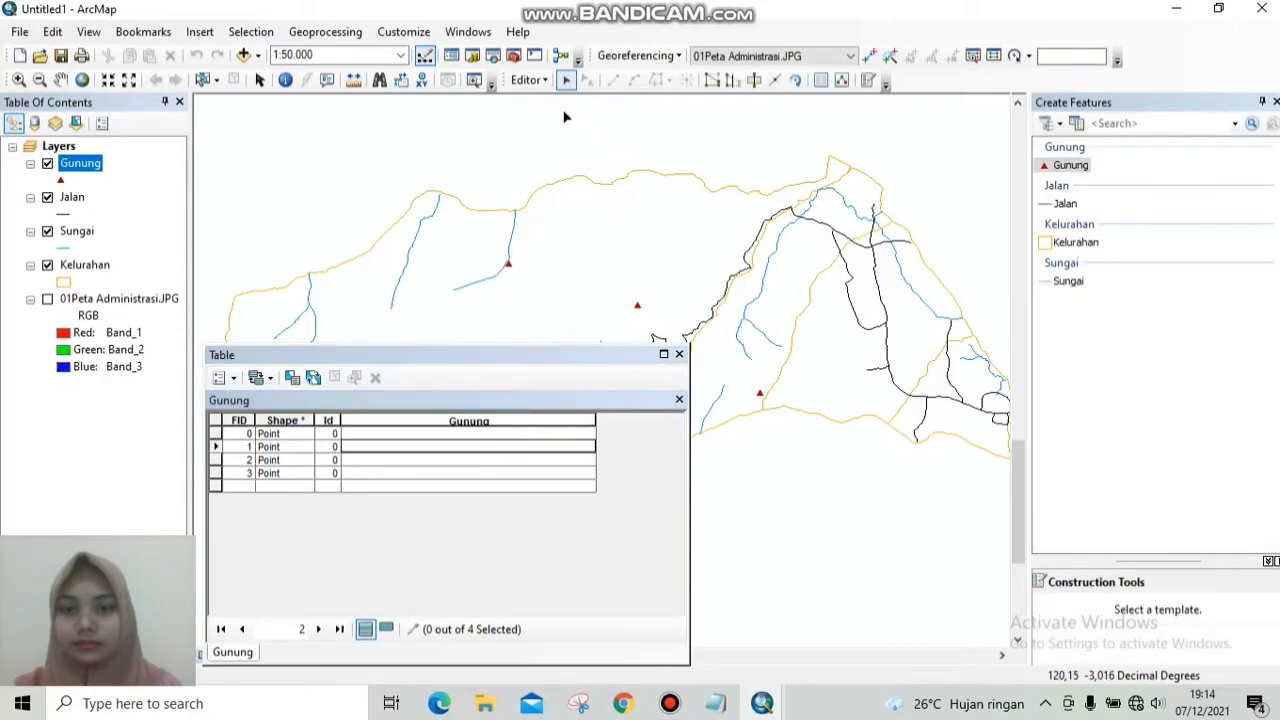
Display the 01Peta Administrasi.JPG layer as reference and enter "Buntu Simbuang" in the Gunung field of the FID 0 record.
click(412, 434)
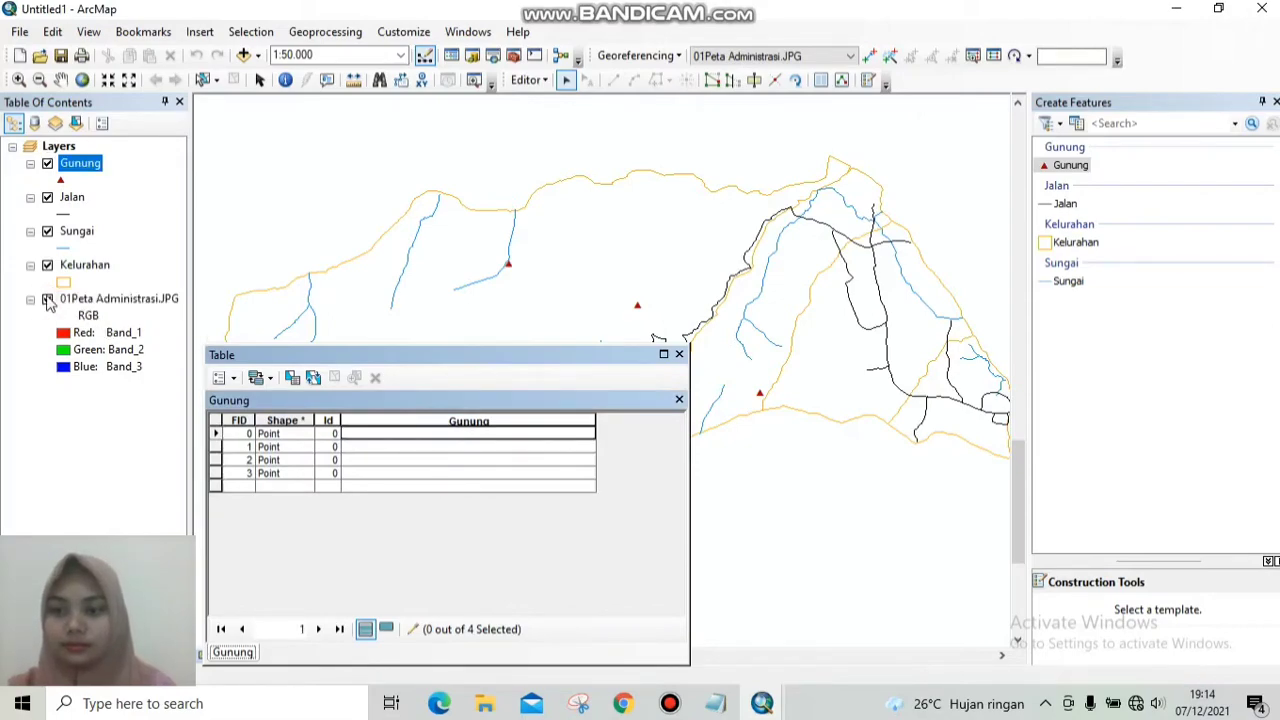
click(47, 300)
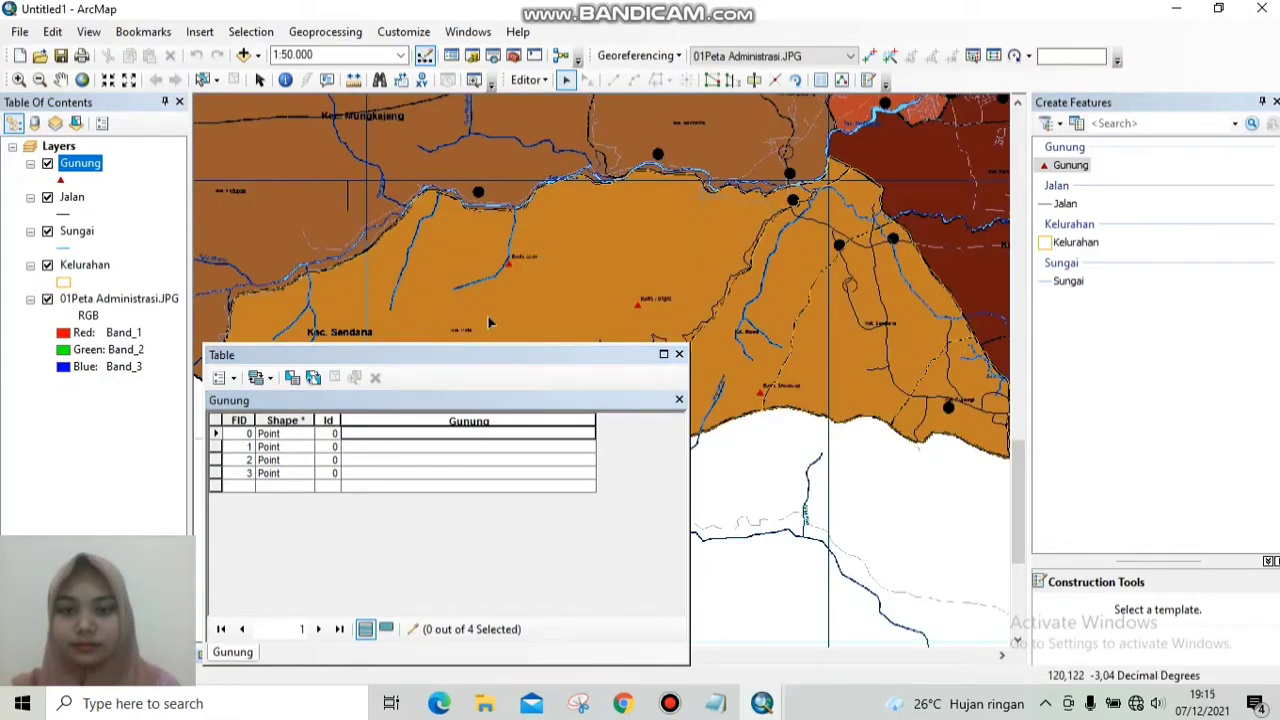
click(27, 85)
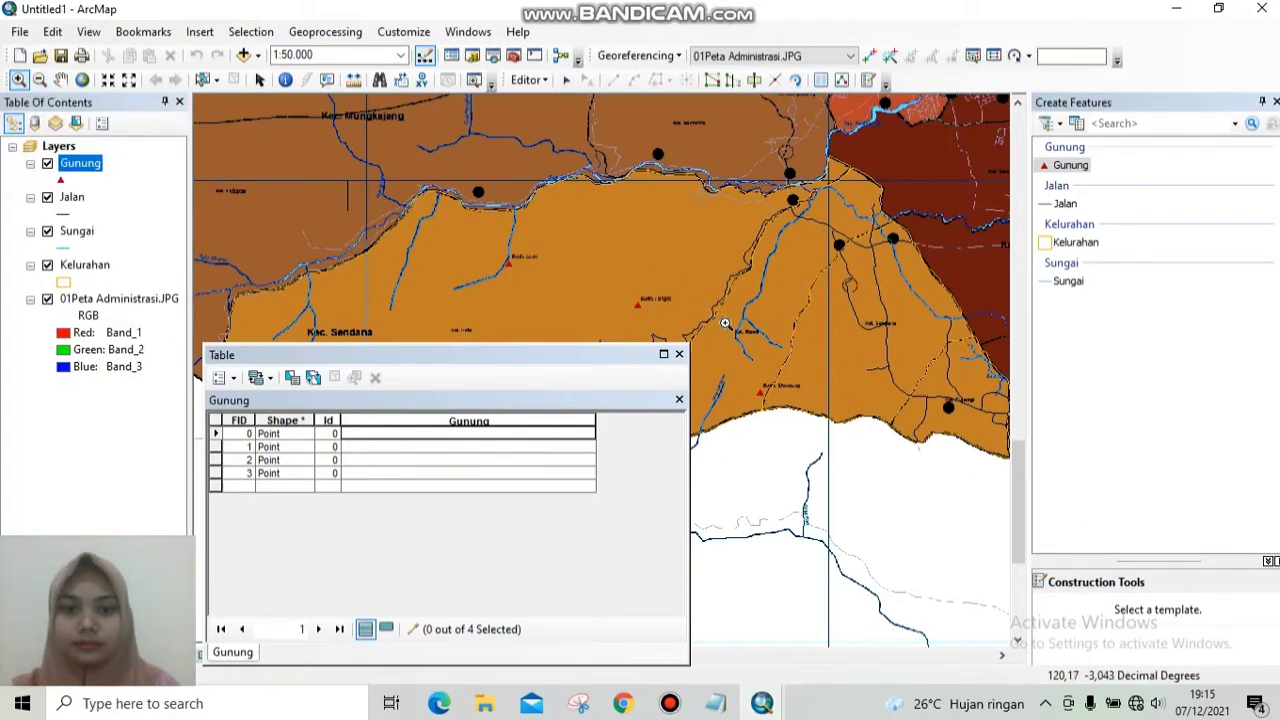
drag(608, 259, 889, 443)
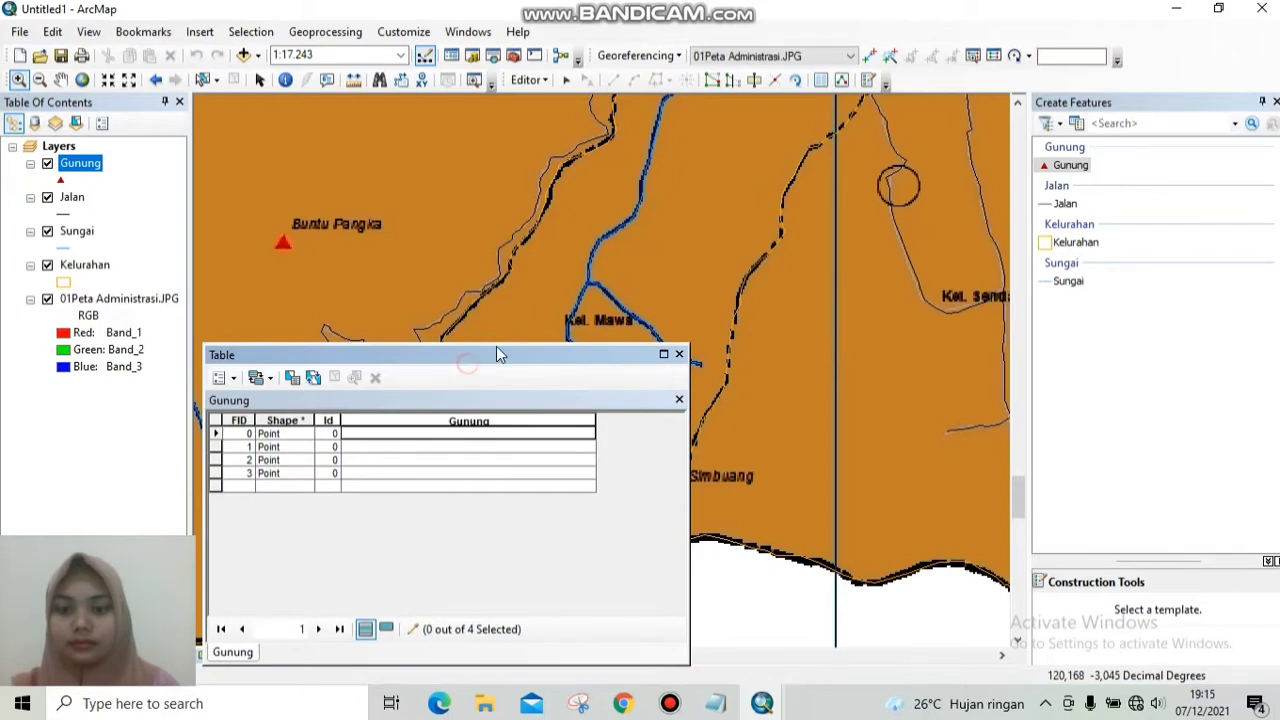
drag(496, 348, 578, 284)
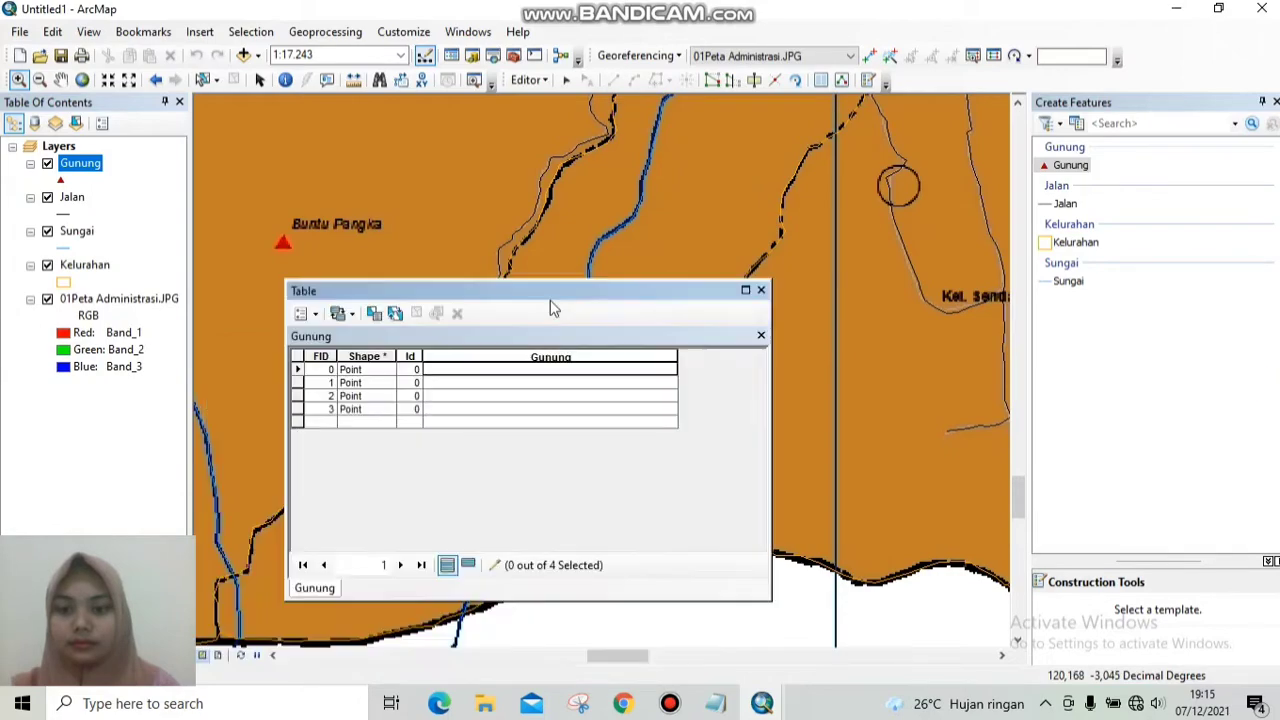
click(272, 655)
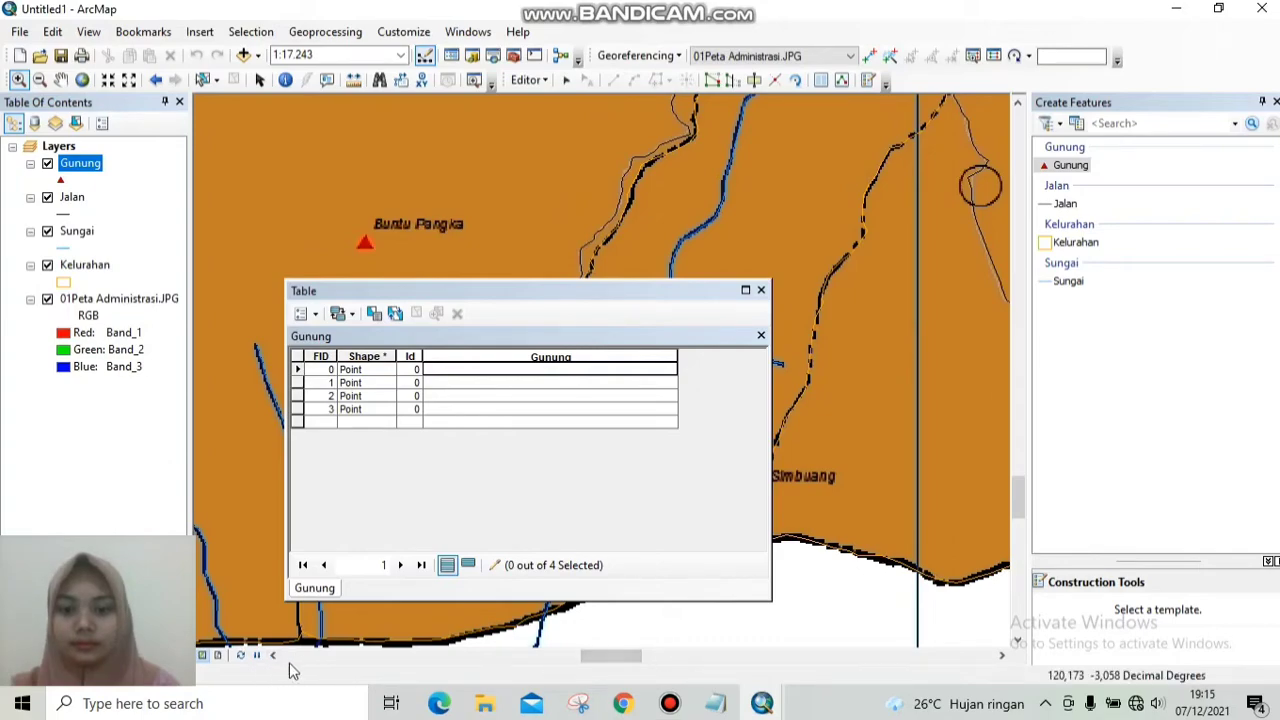
click(273, 656)
click(274, 656)
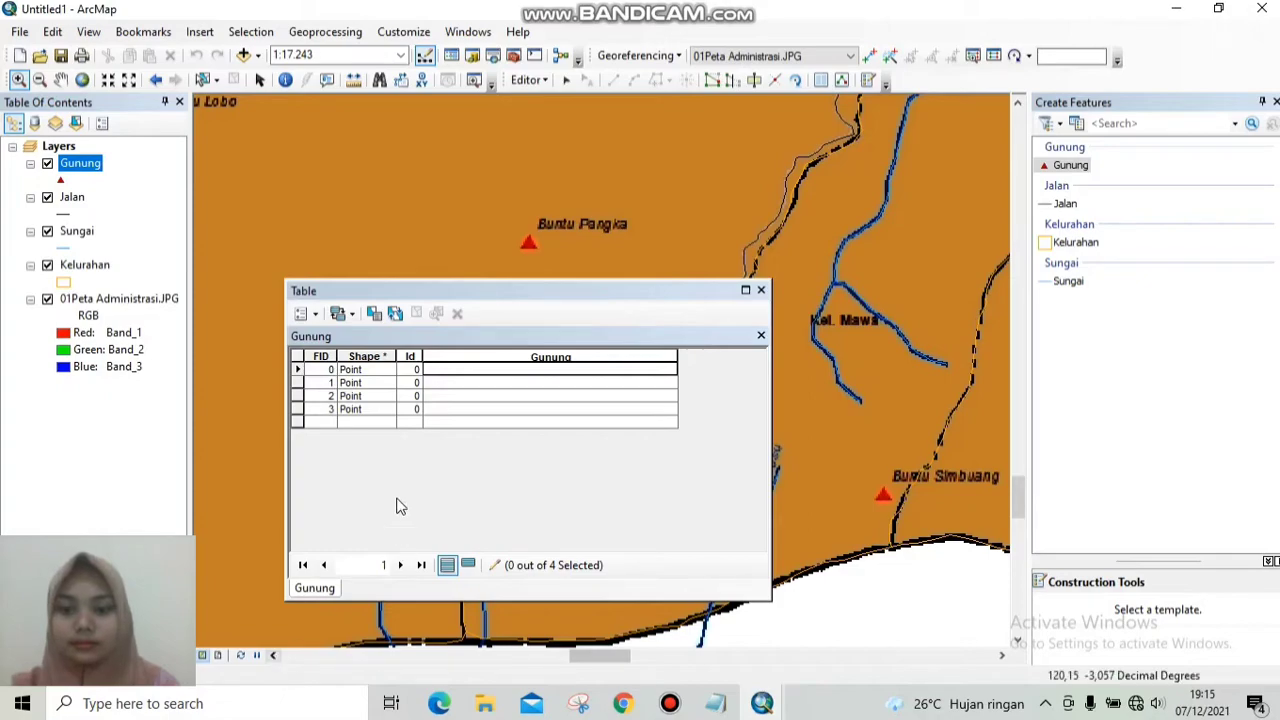
click(298, 372)
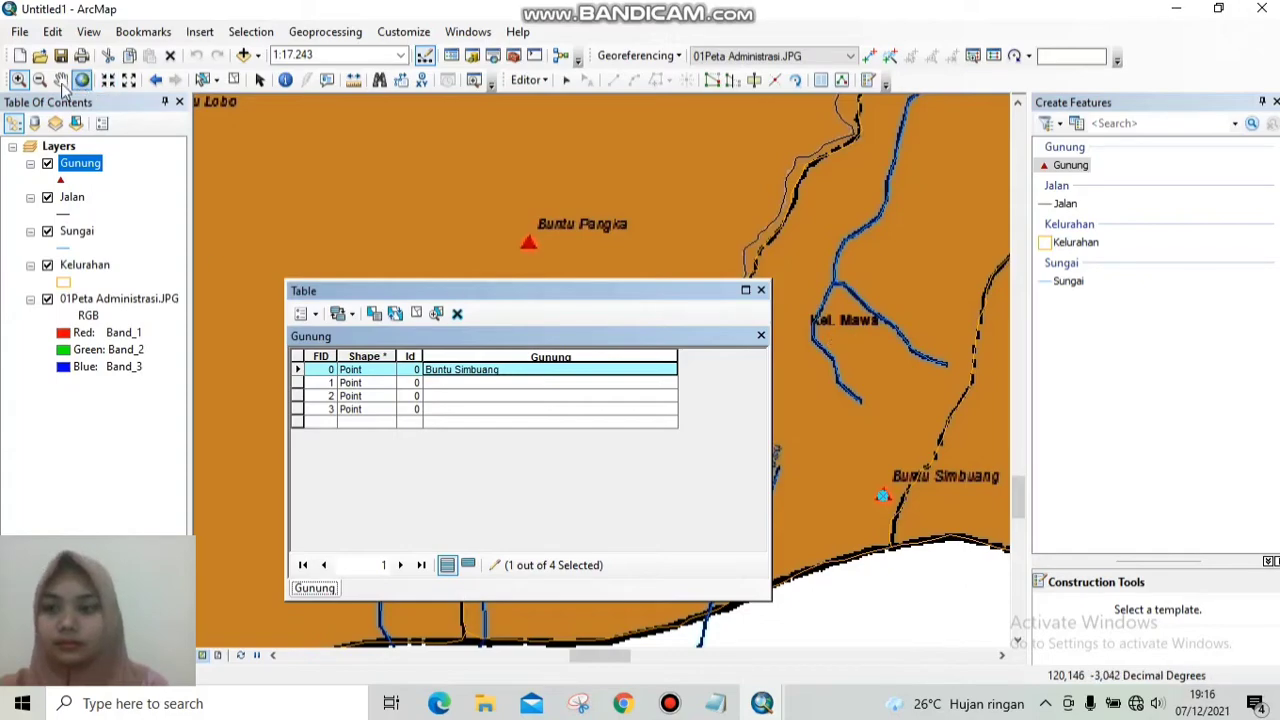
Select the FID 1 record to locate its point on the map and enter "Buntu Pangka" in its Gunung field.
click(298, 386)
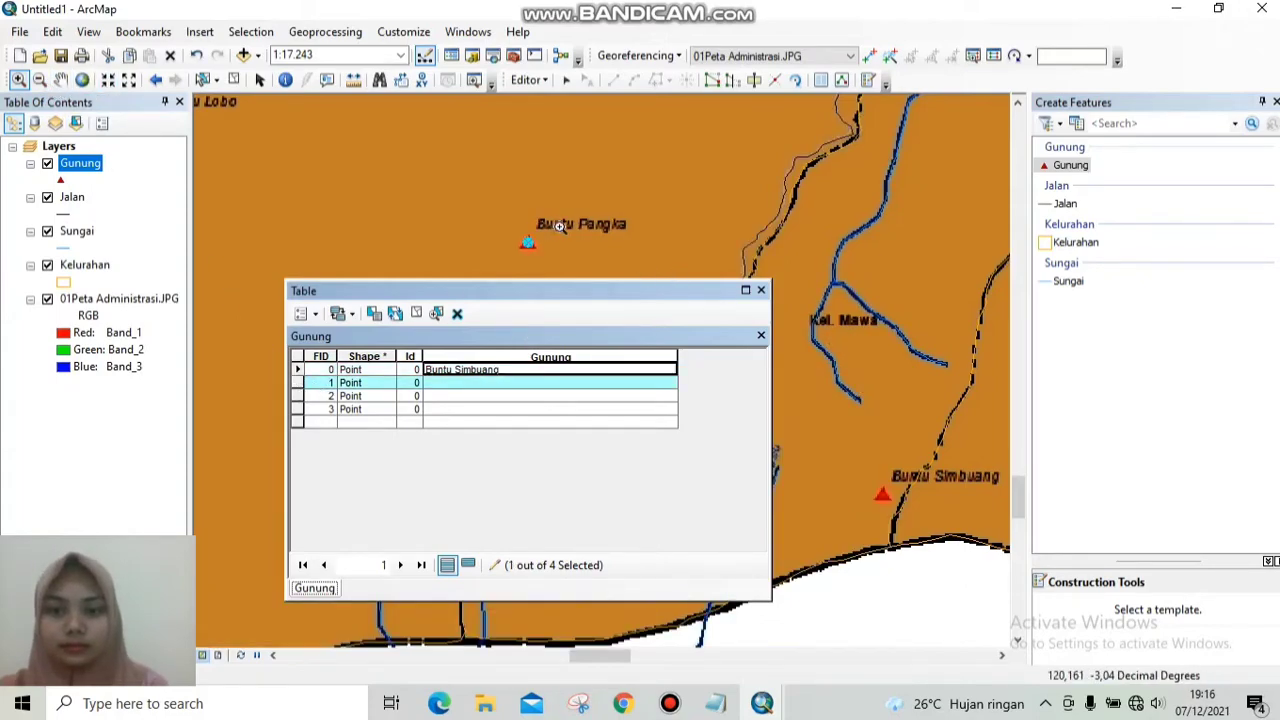
click(450, 386)
text(Bun)
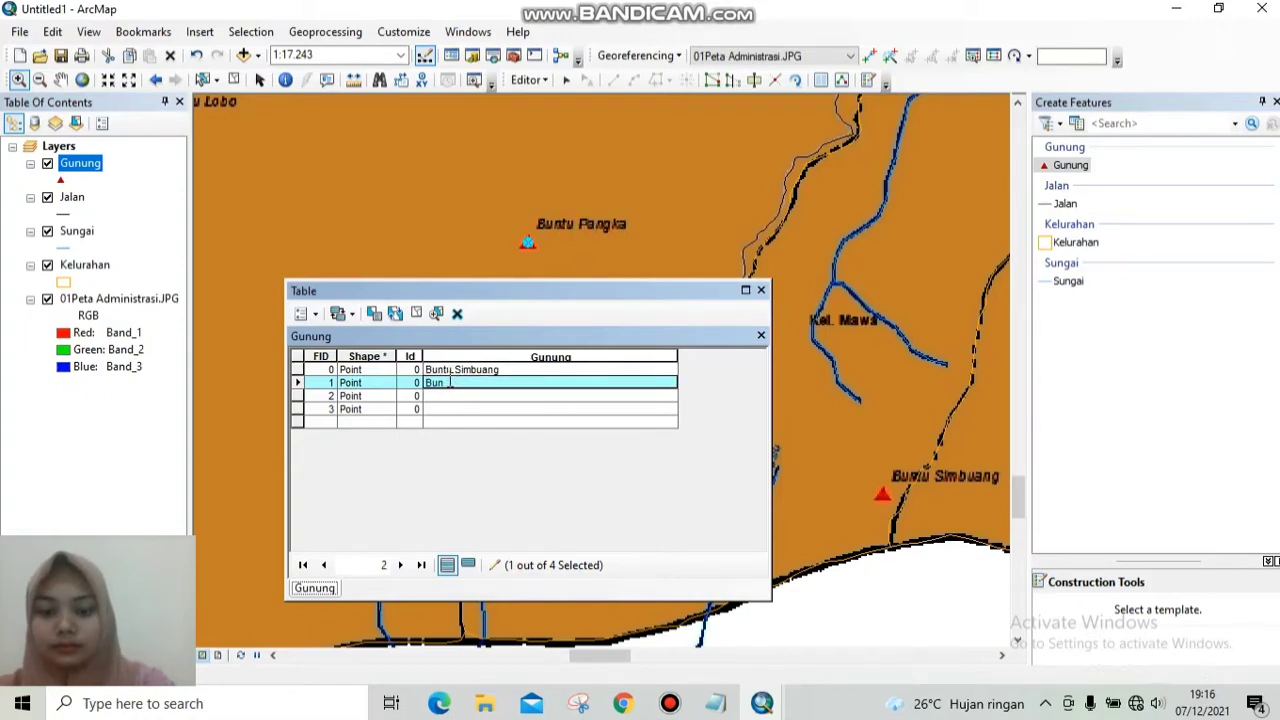
text(tu Pang)
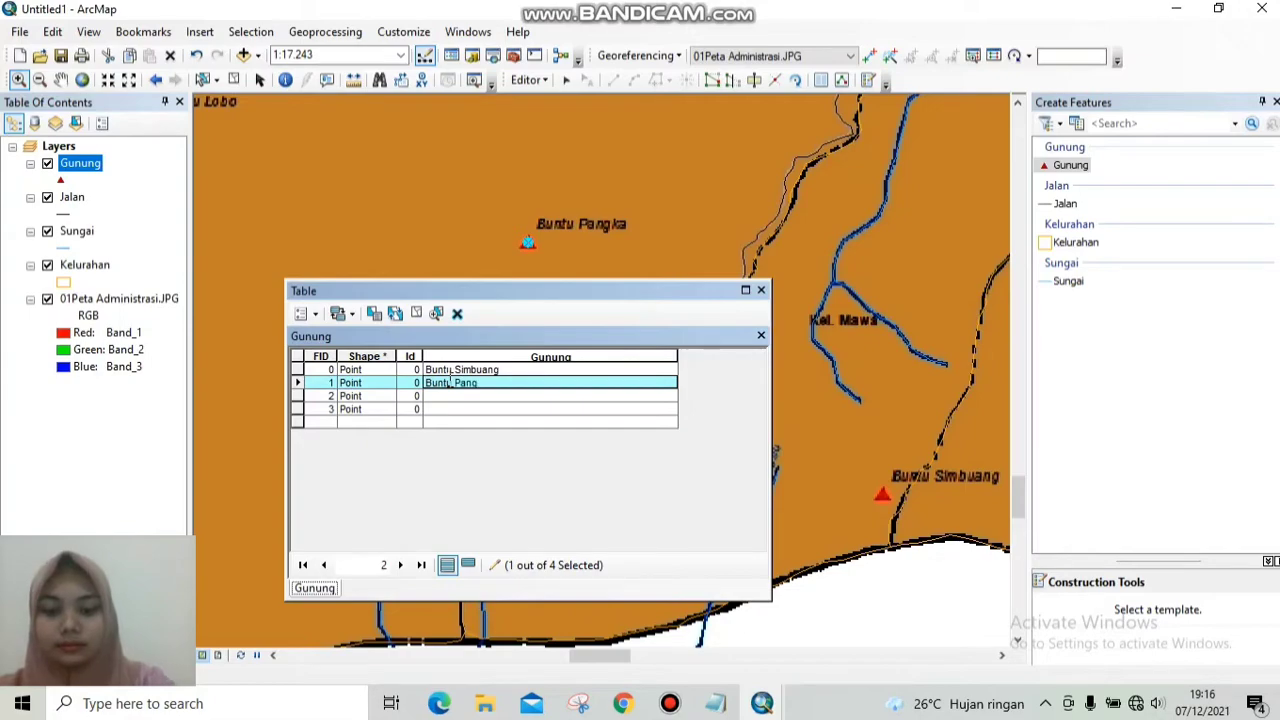
text(ka)
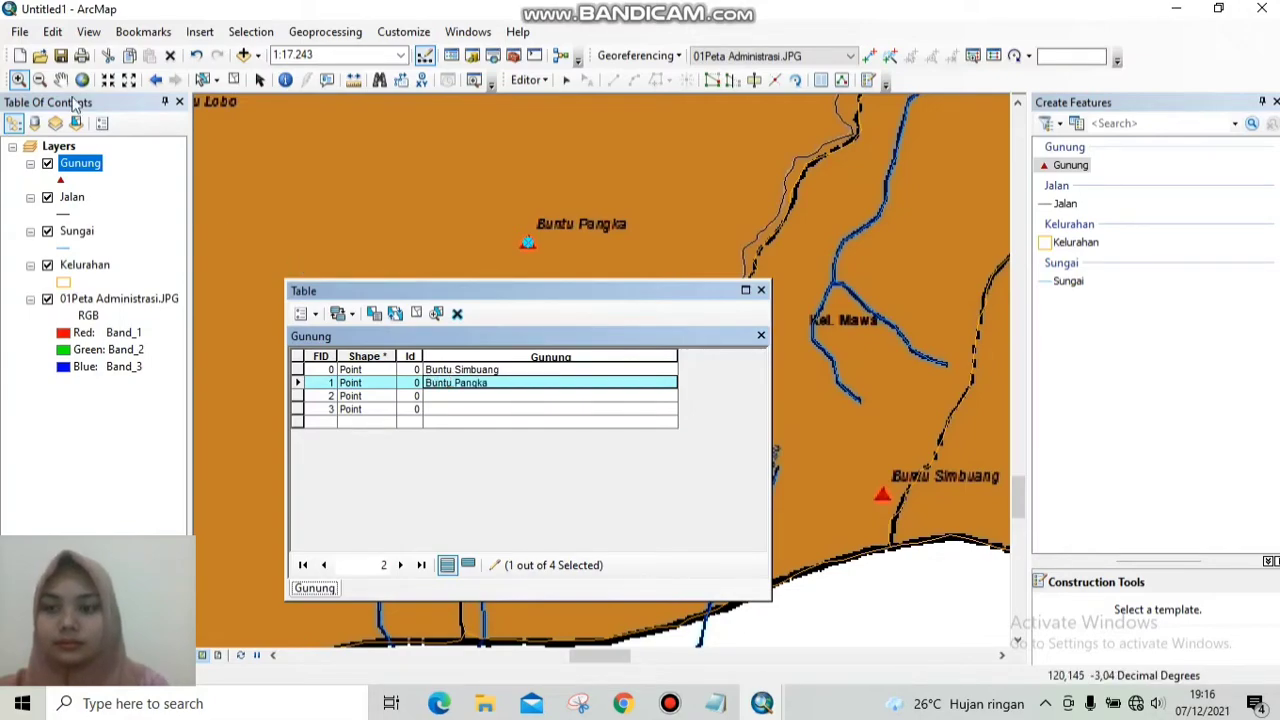
Select the FID 2 record to locate its point on the map and enter "Buntu Lobo" in its Gunung field.
click(42, 84)
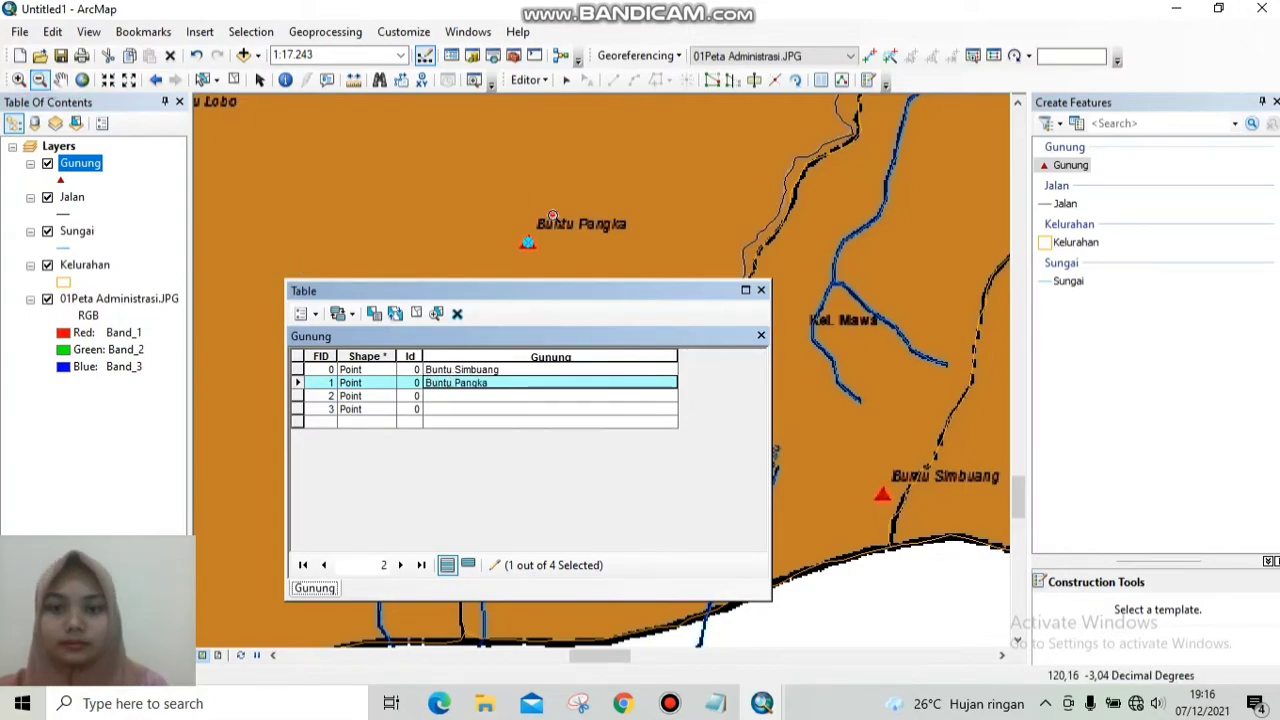
click(550, 215)
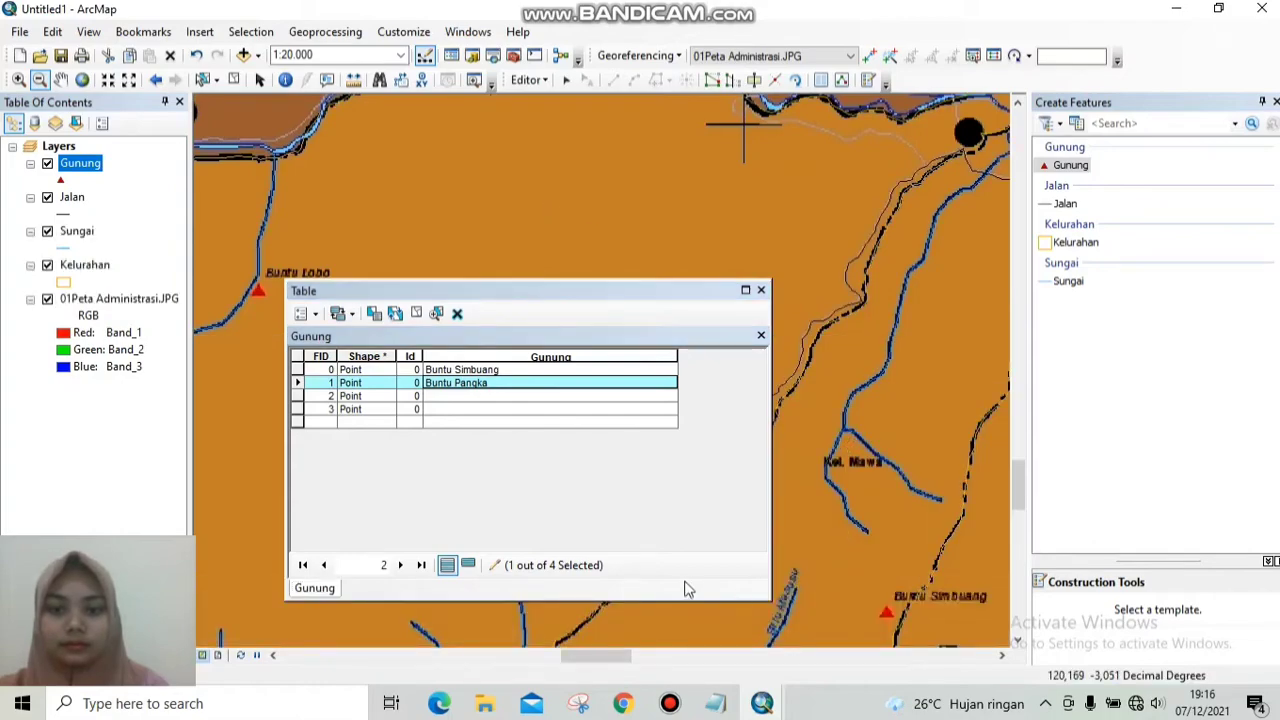
click(297, 396)
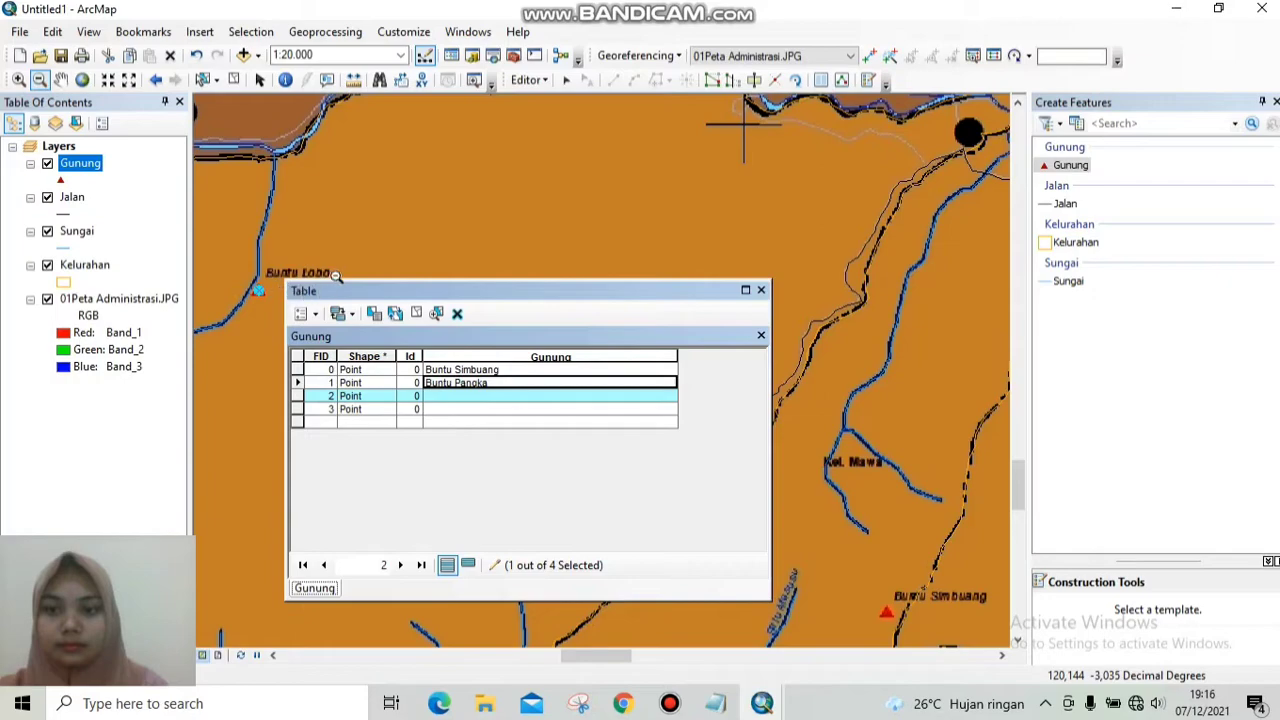
click(463, 396)
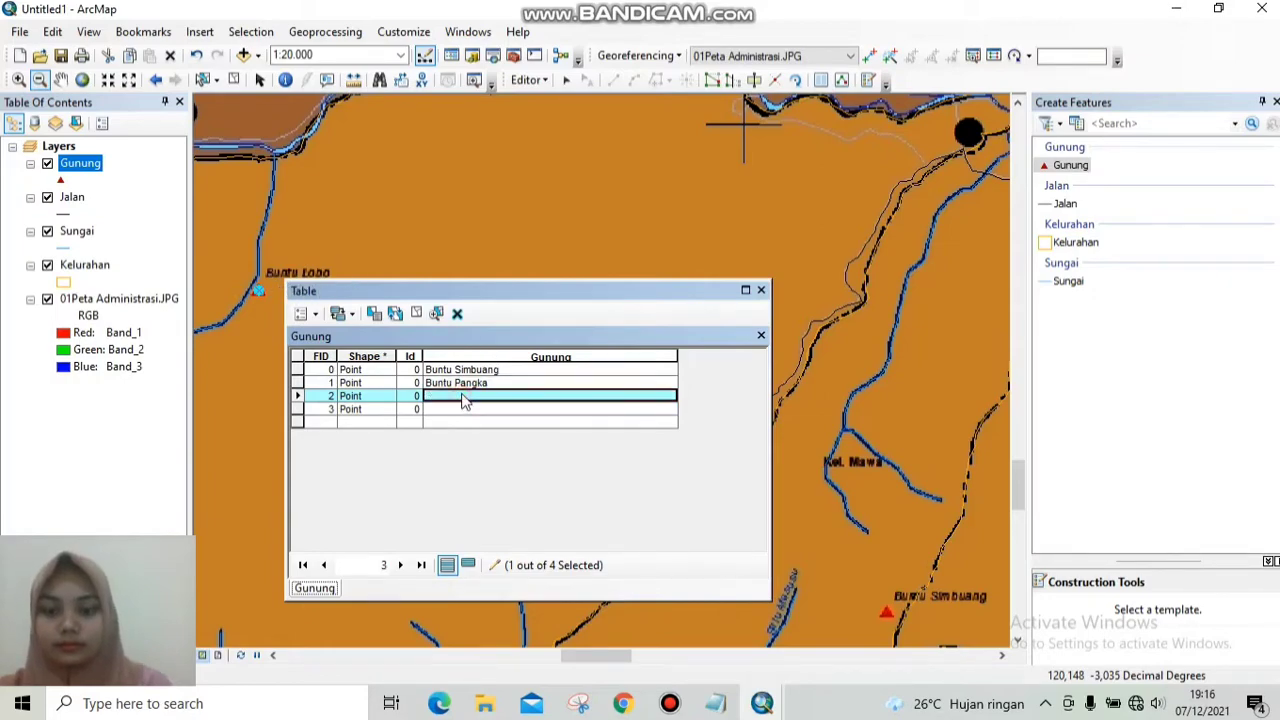
text(Buntu)
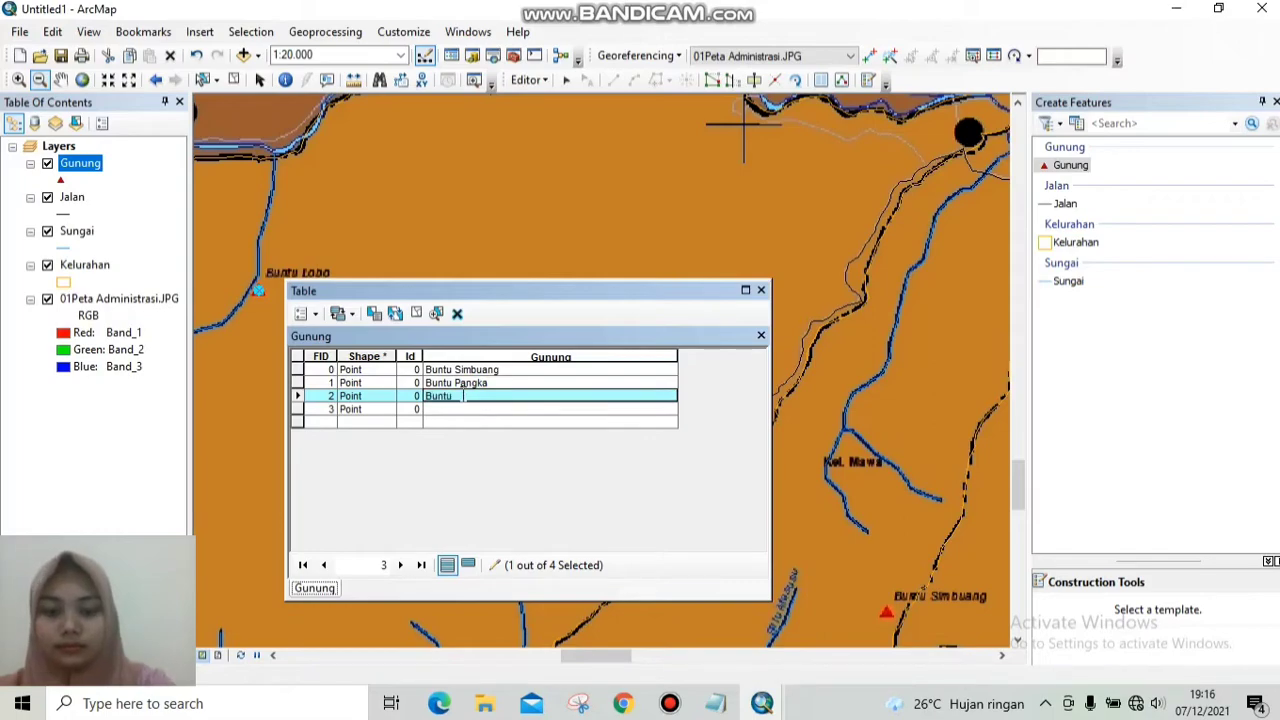
text( Lobo)
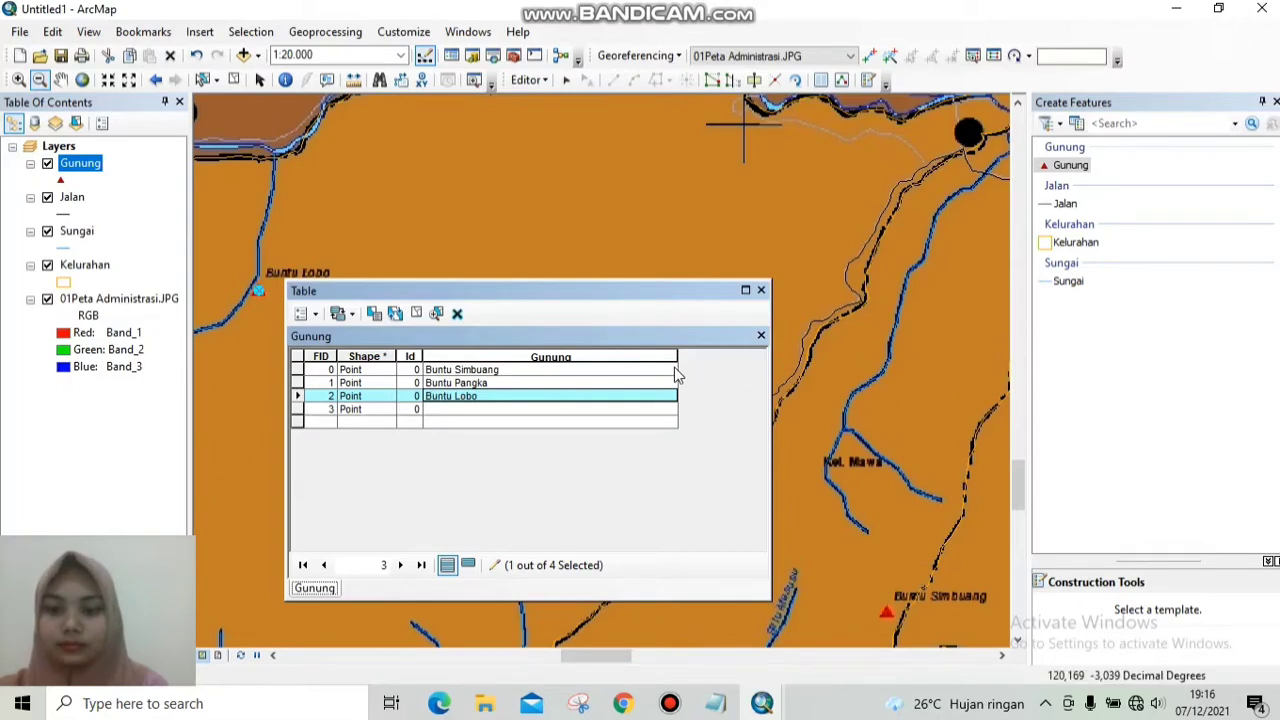
Search the administrative reference map for the remaining Gunung point that has no name in the table.
click(265, 428)
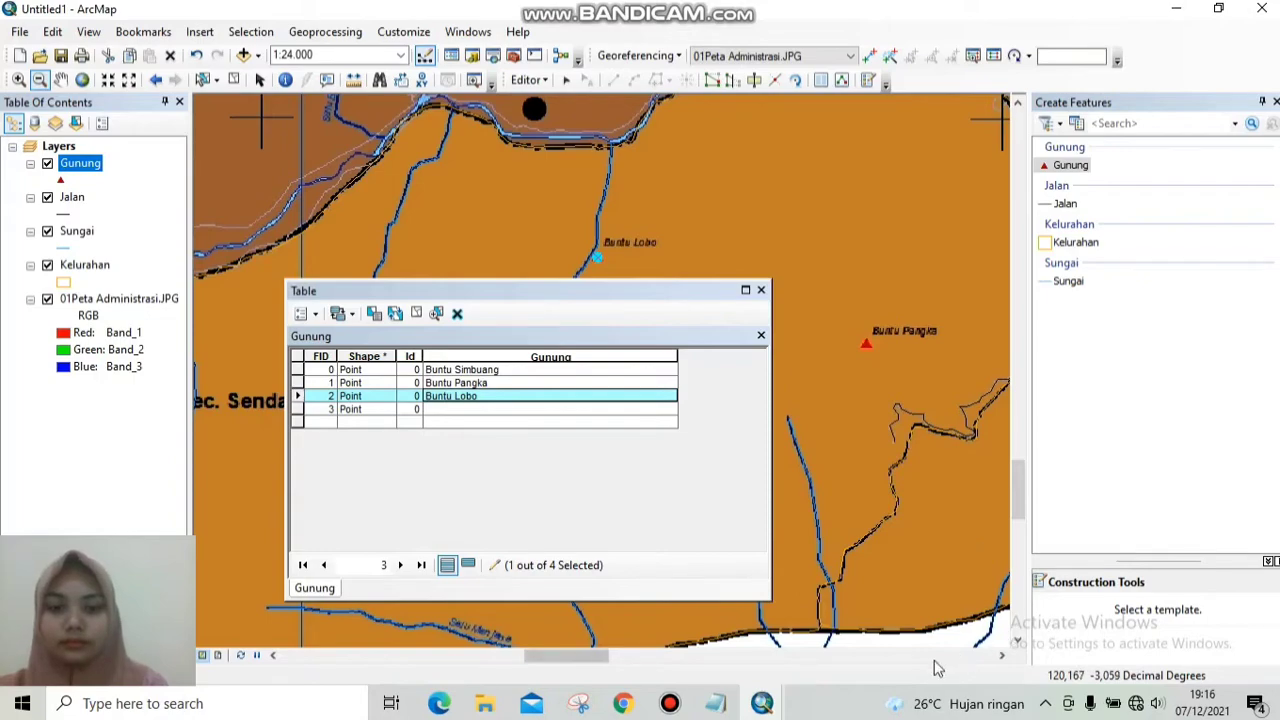
click(274, 656)
click(274, 656)
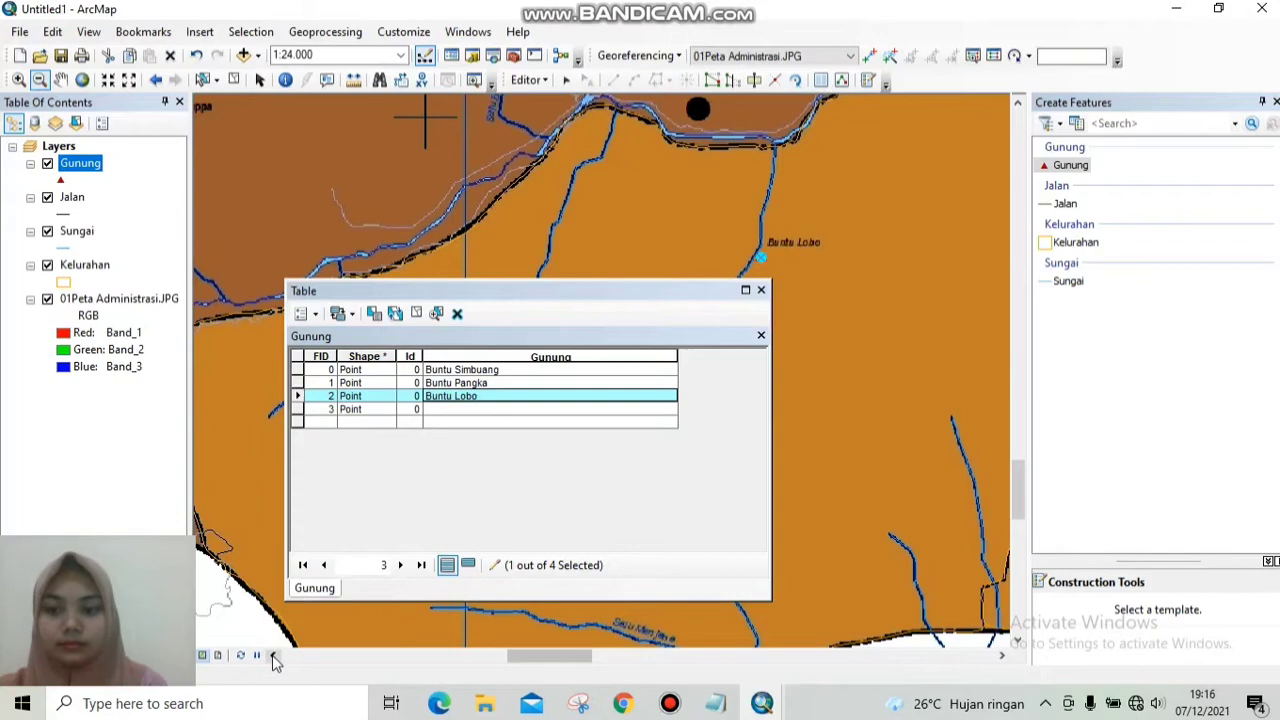
click(274, 656)
click(1019, 641)
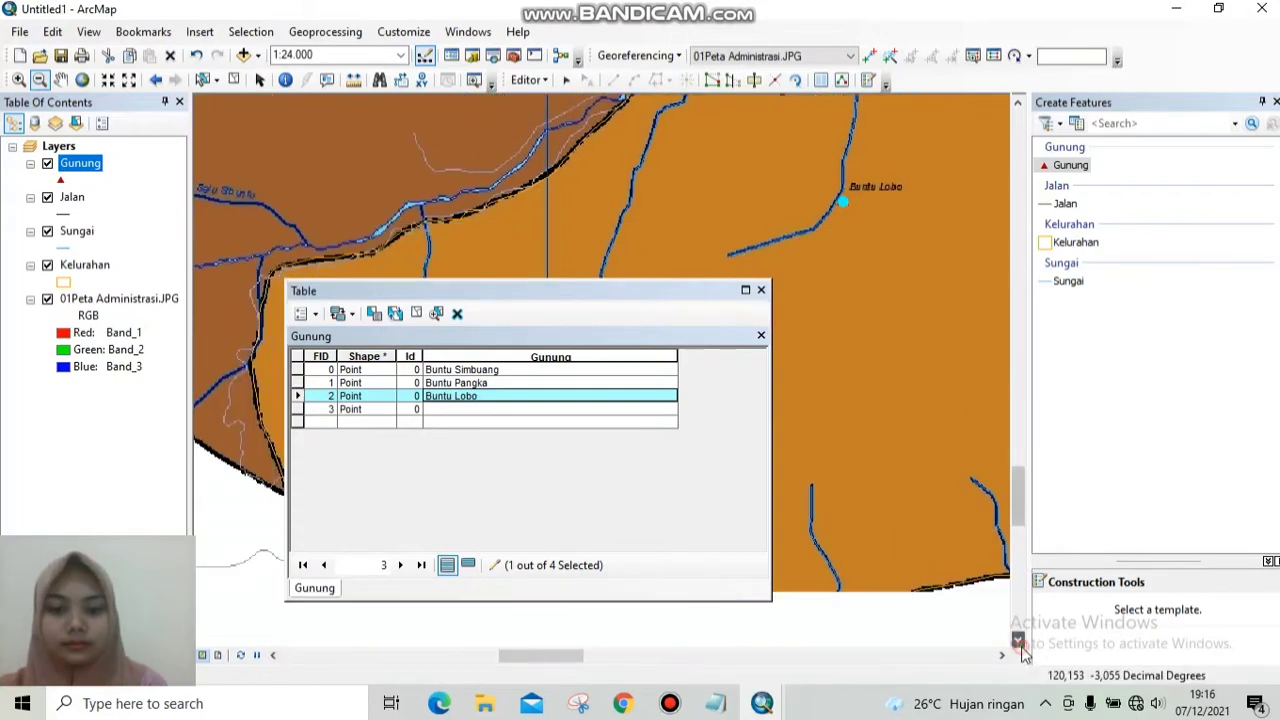
click(1019, 641)
click(1019, 641)
click(1019, 641)
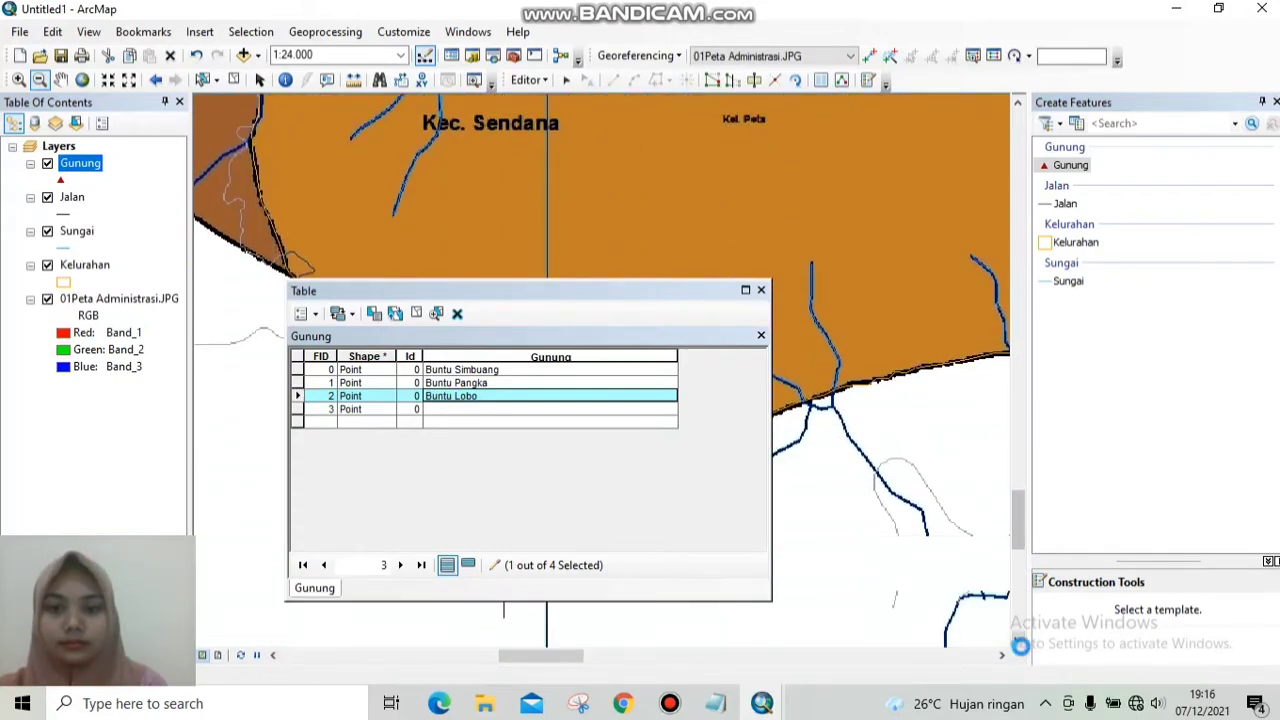
click(1019, 641)
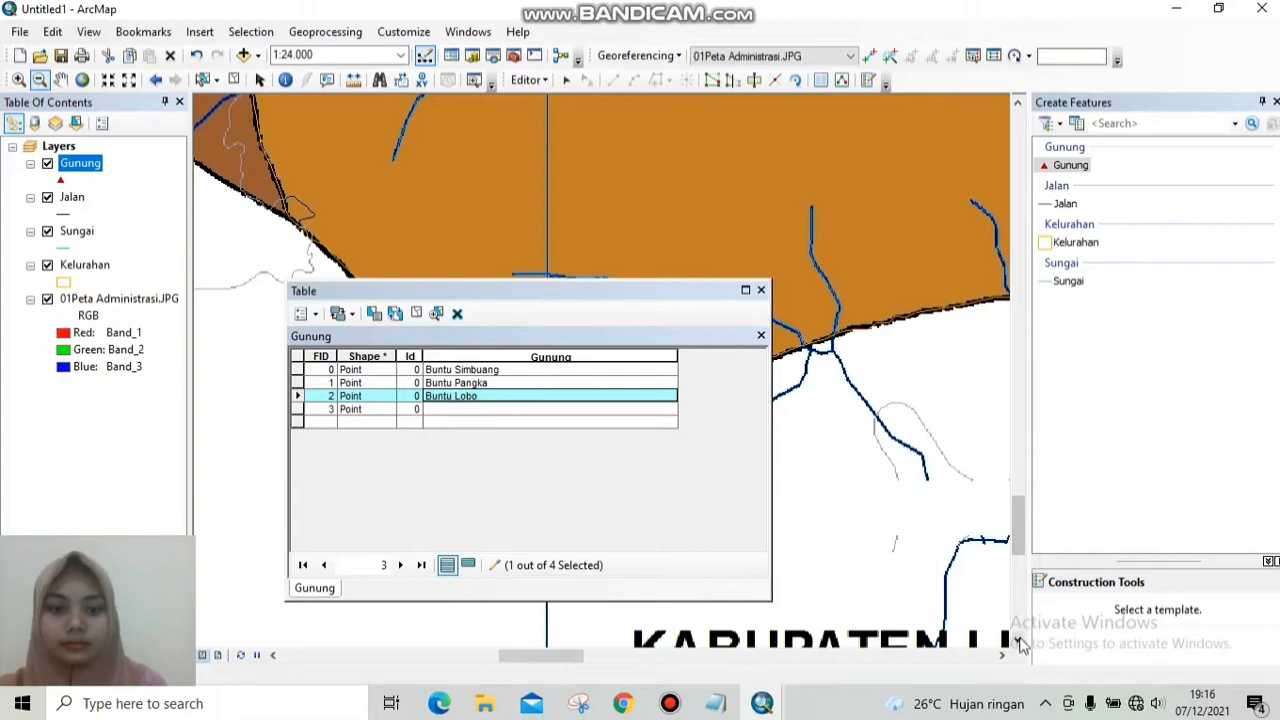
click(1019, 641)
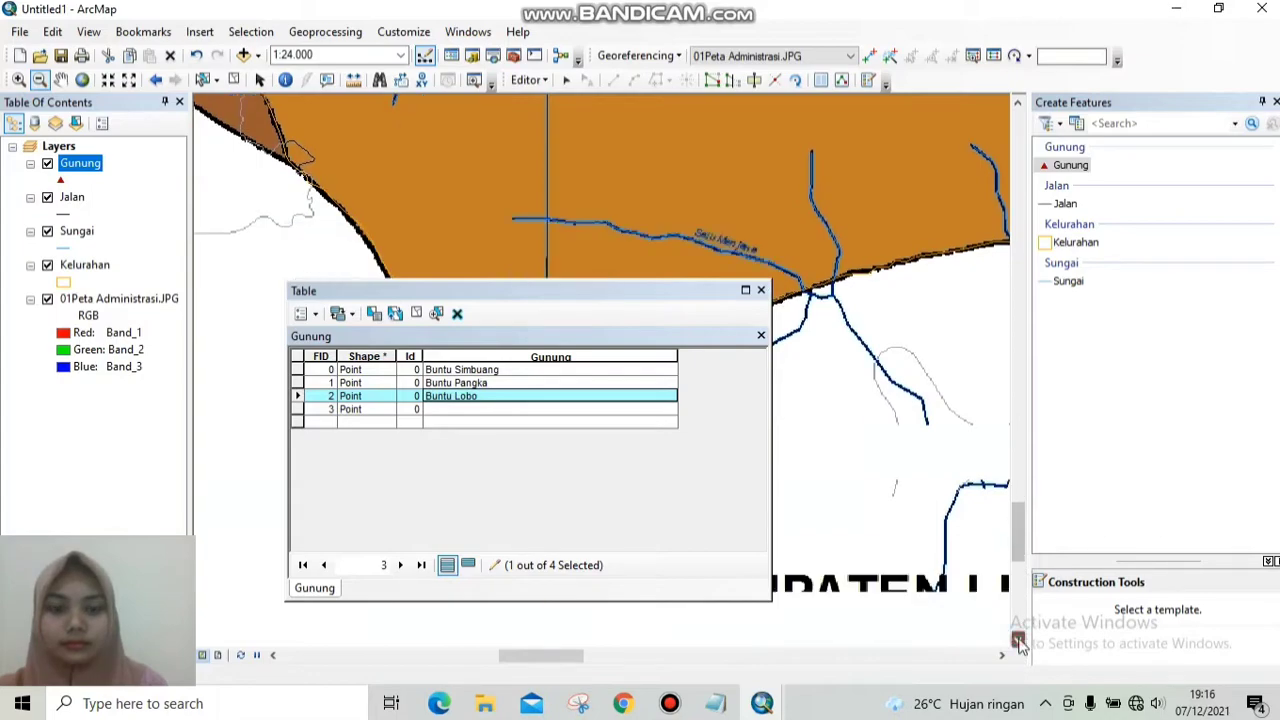
click(616, 243)
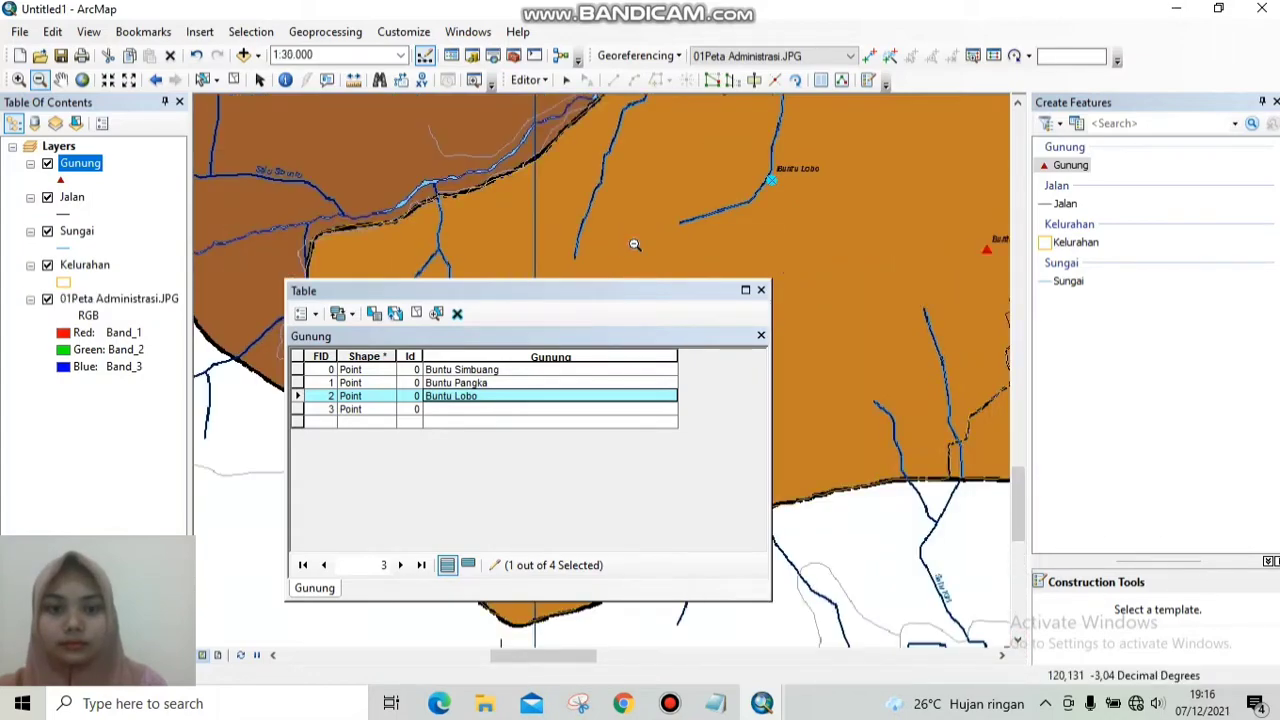
click(814, 363)
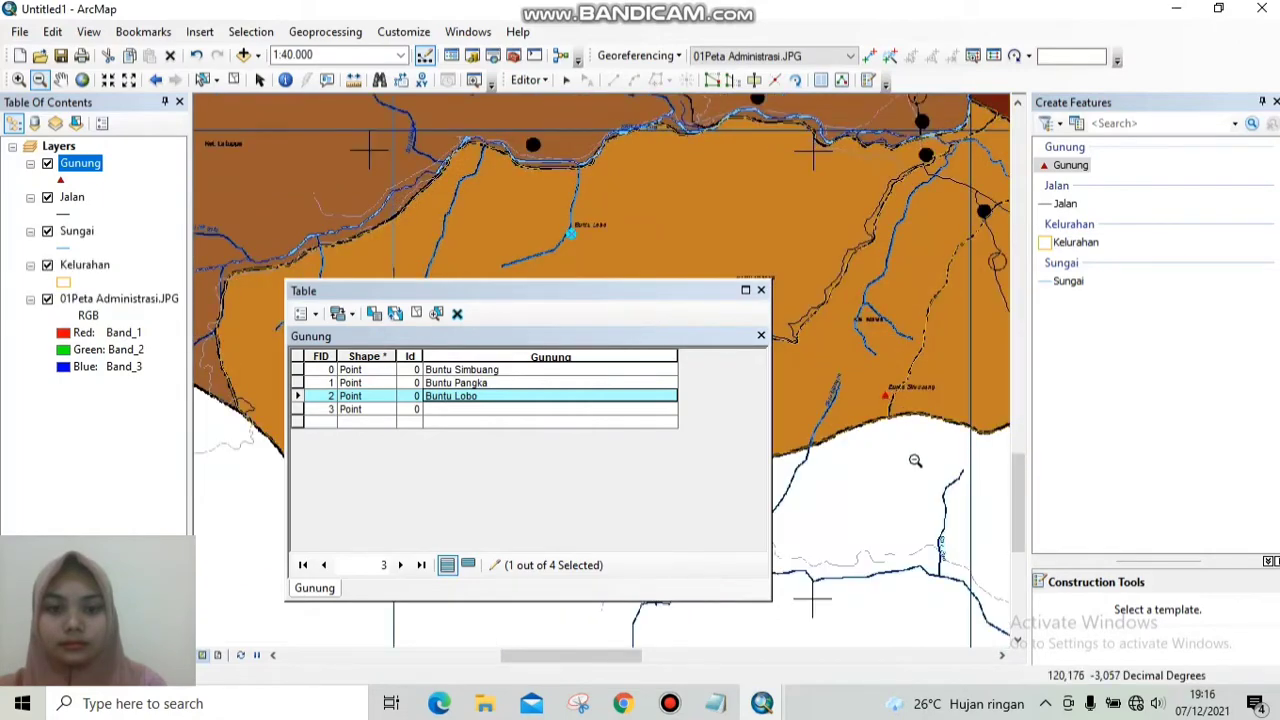
click(1018, 105)
click(1018, 105)
click(1018, 105)
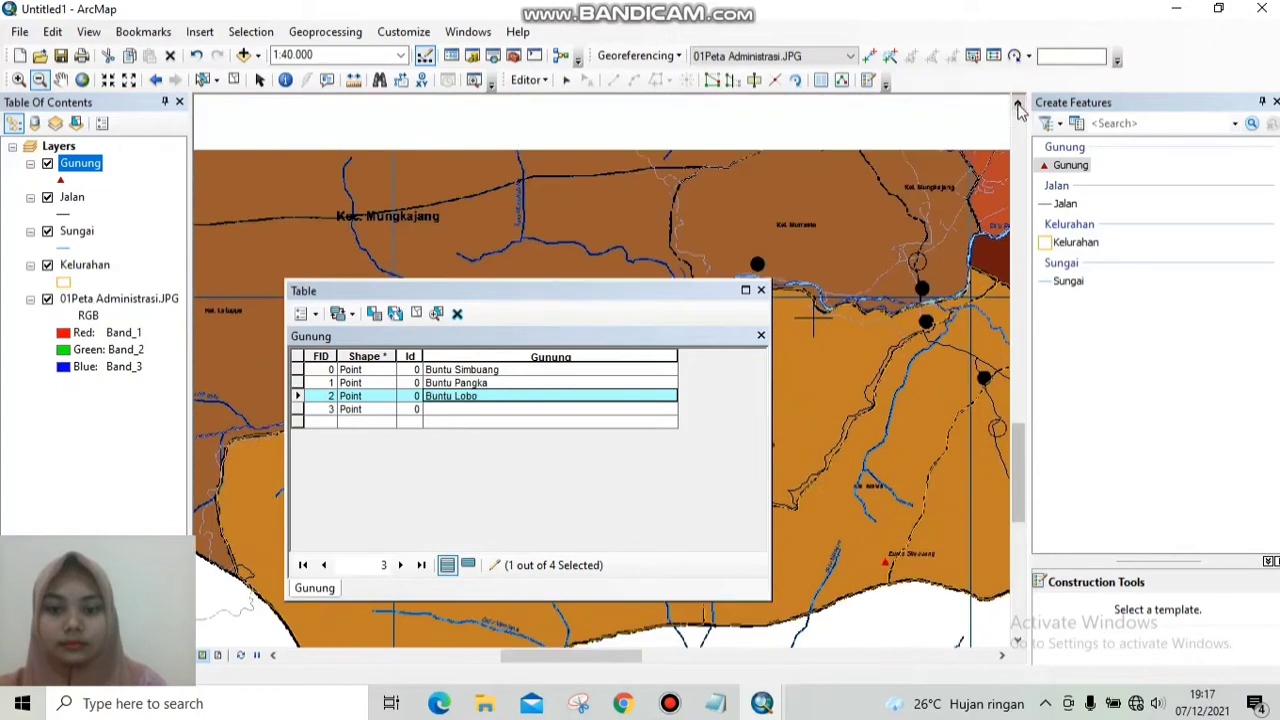
click(1020, 640)
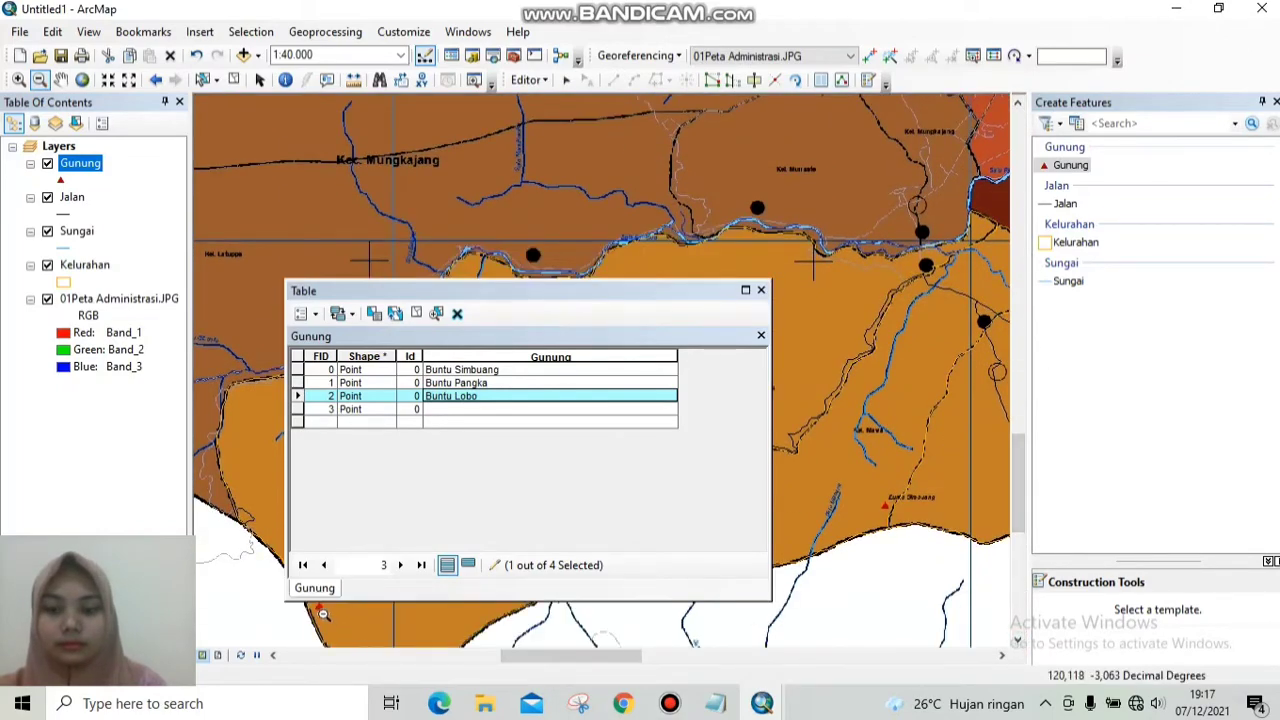
Select the FID 3 record and move the attribute table aside to uncover its highlighted point and printed name on the map.
click(296, 410)
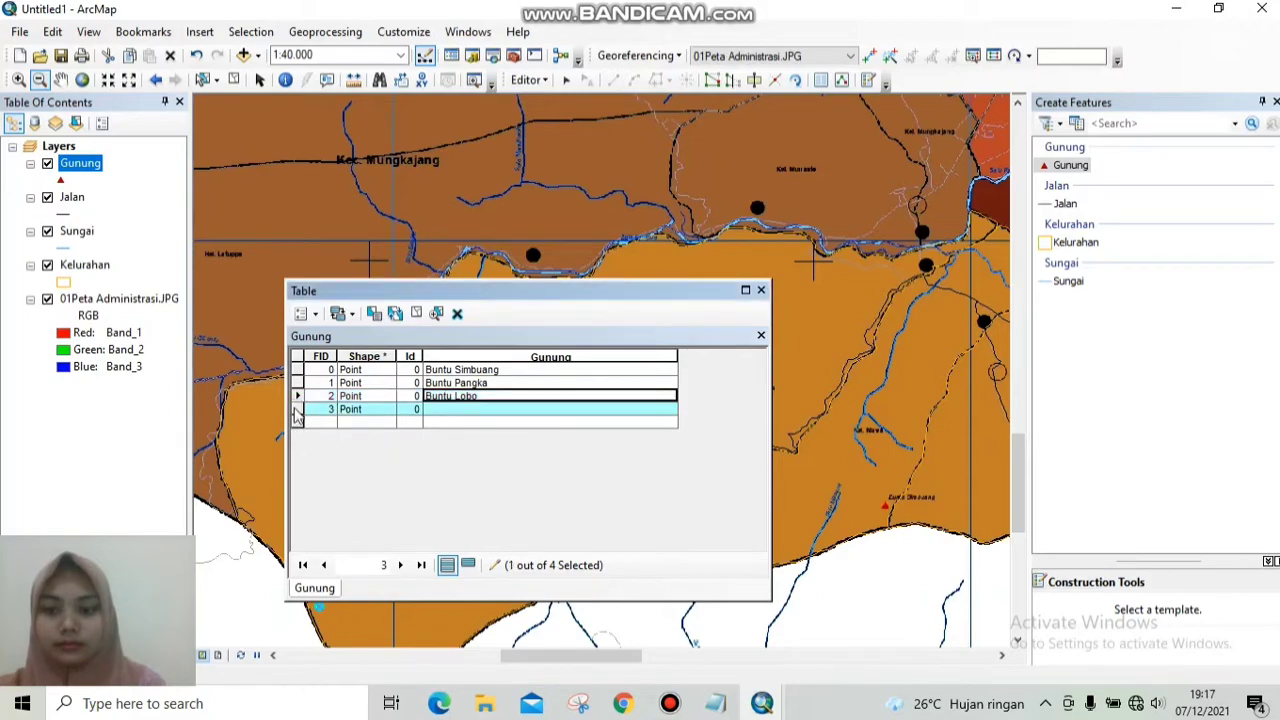
click(18, 81)
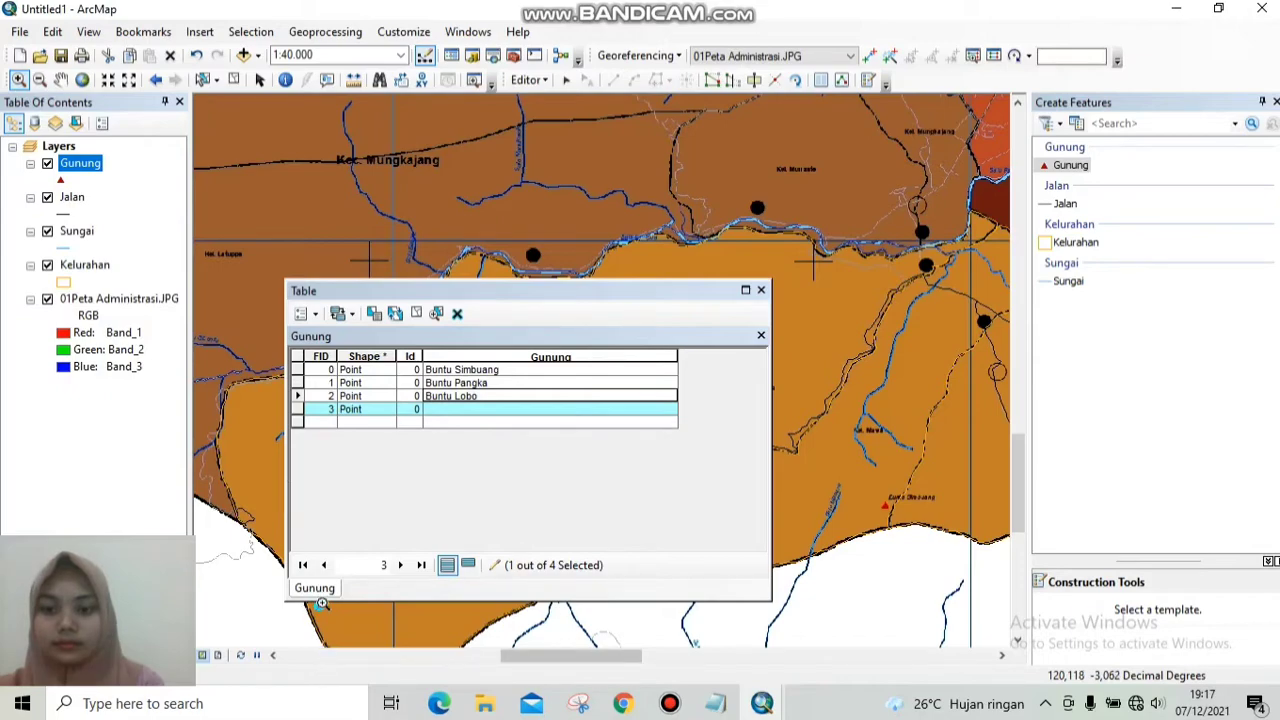
click(515, 337)
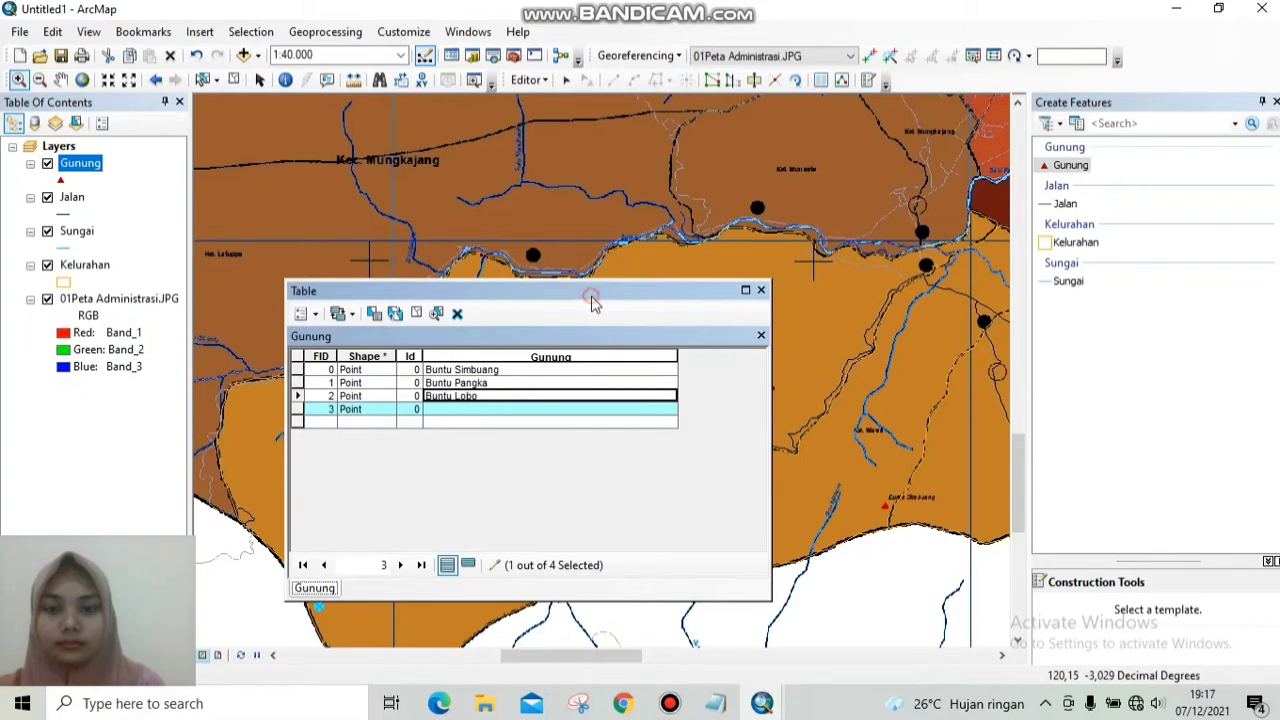
drag(591, 303, 708, 262)
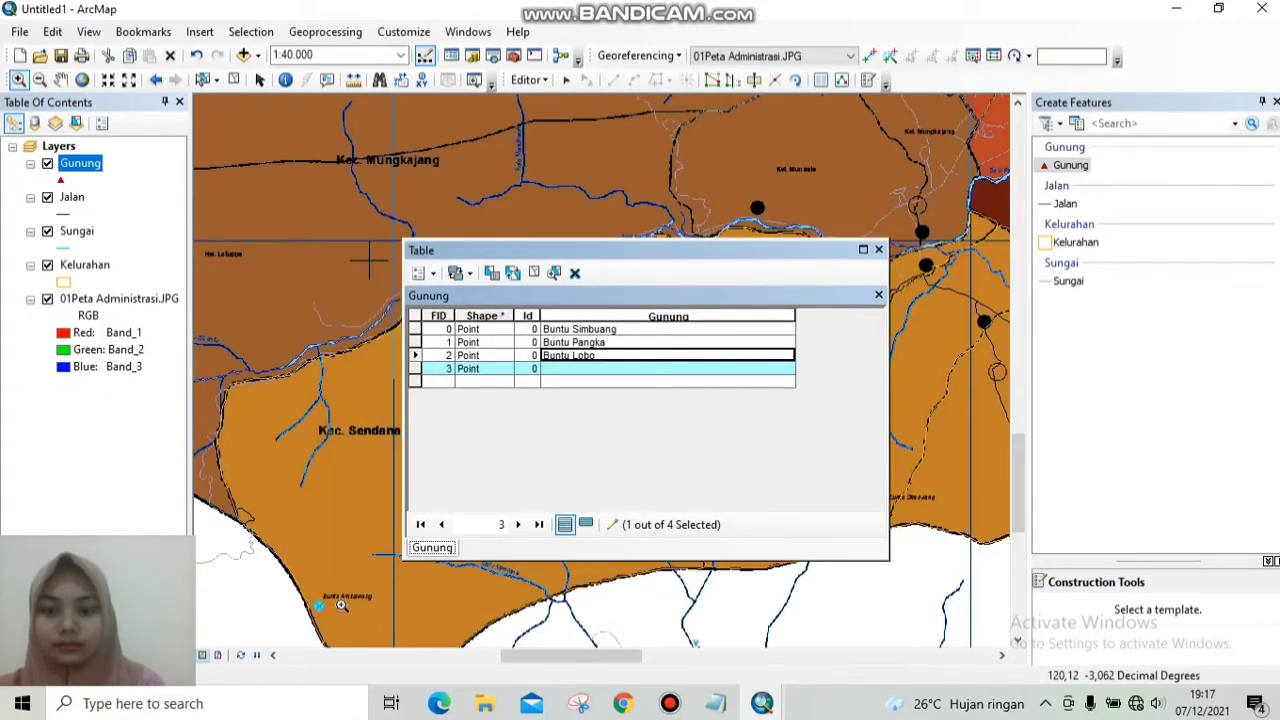
scroll(341, 605, down, 1)
scroll(341, 605, down, 1)
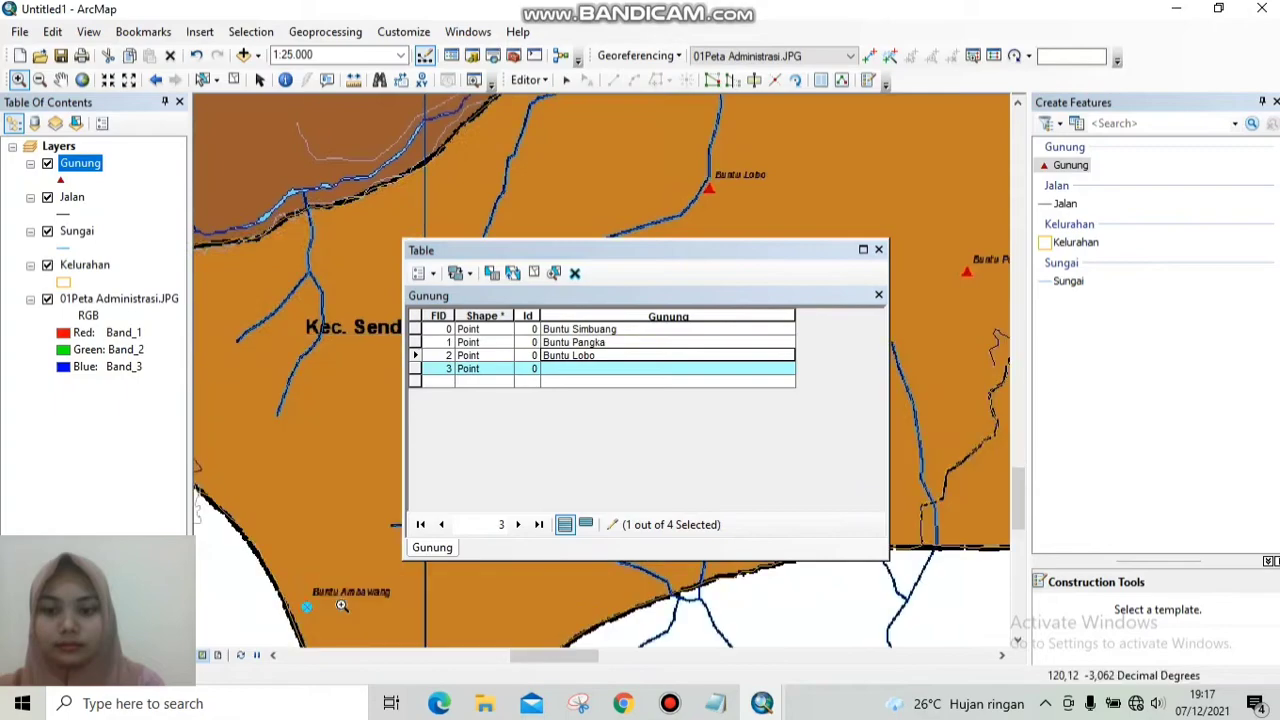
scroll(341, 605, down, 1)
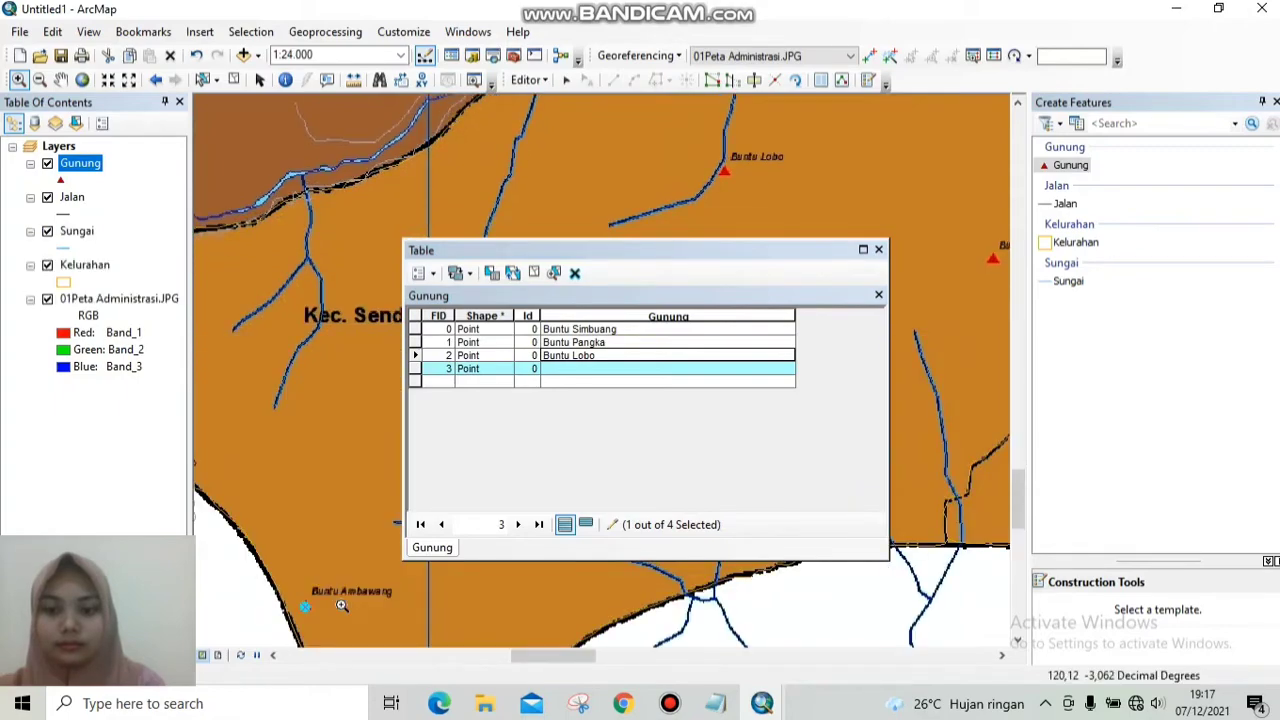
Enter "Buntu Ambawang" in the Gunung field of the FID 3 record.
click(576, 369)
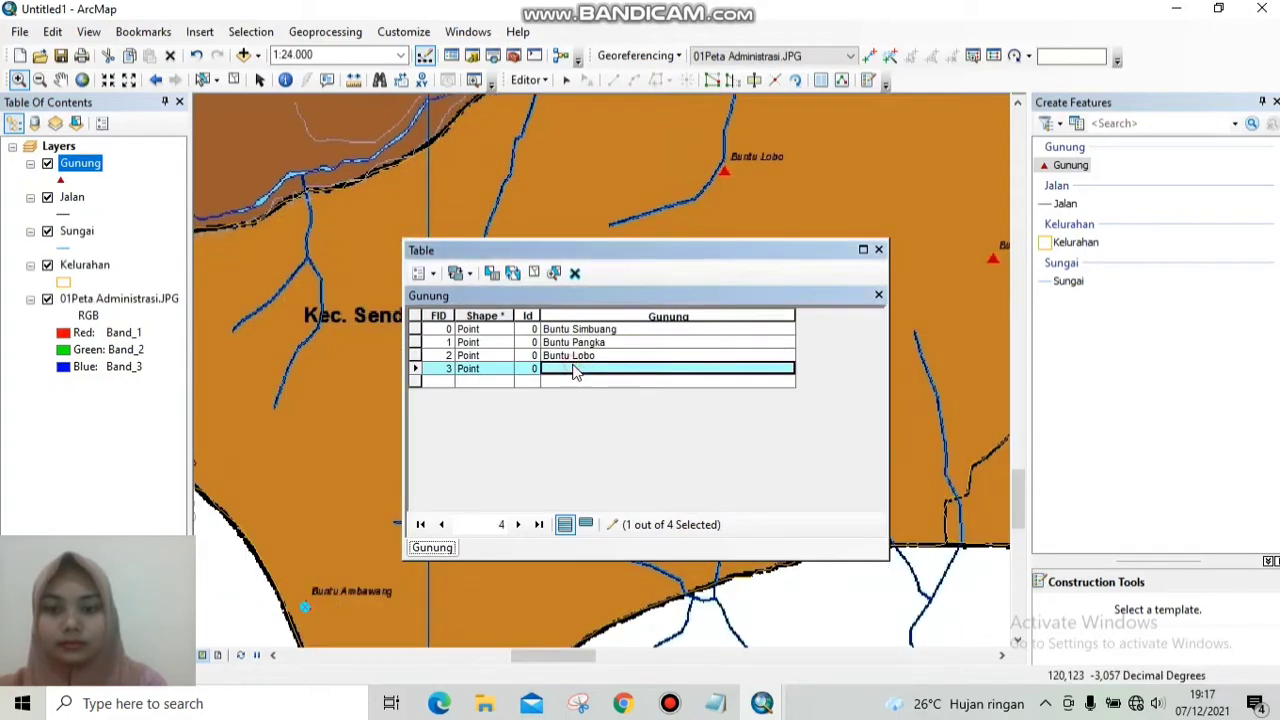
text(B)
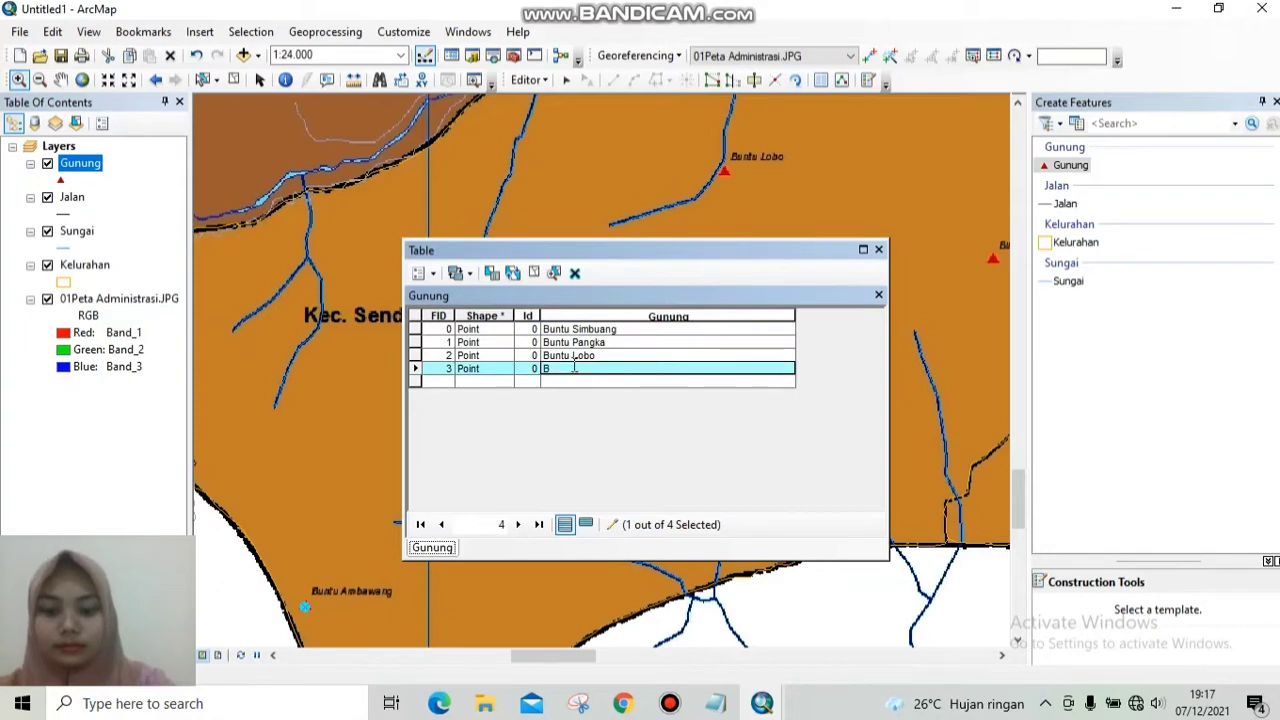
text(untu)
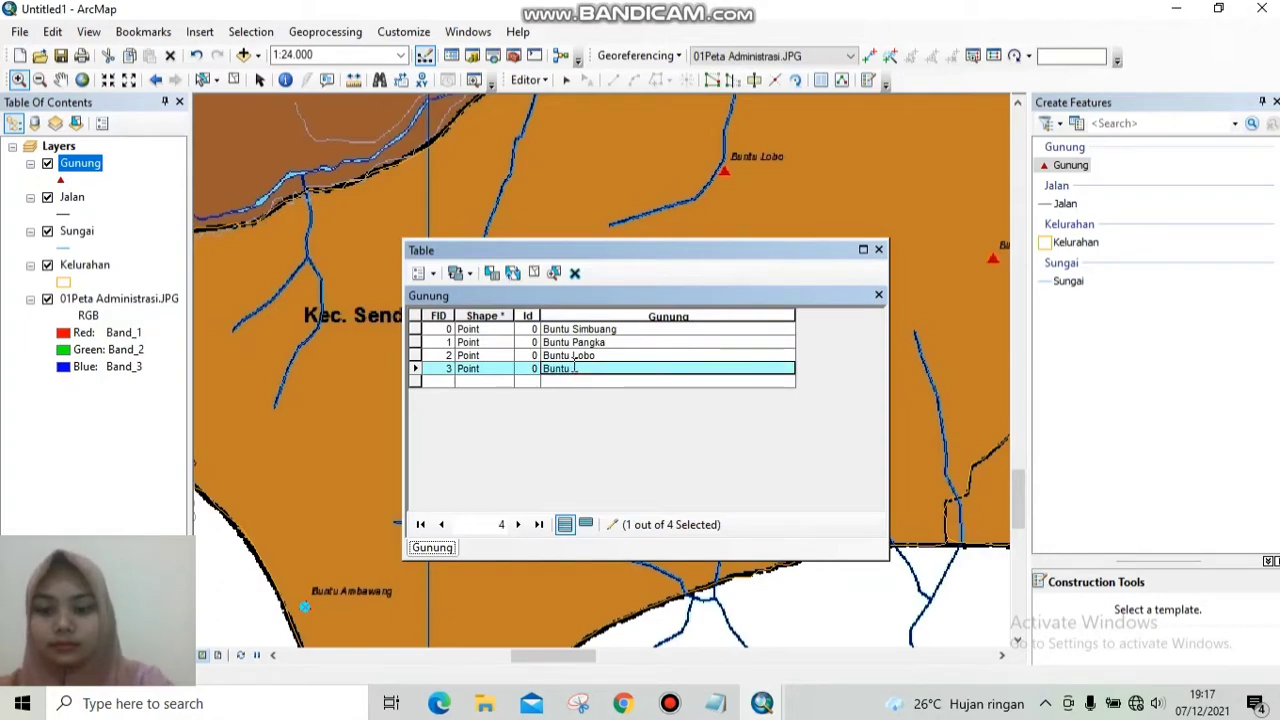
text( Ambaw)
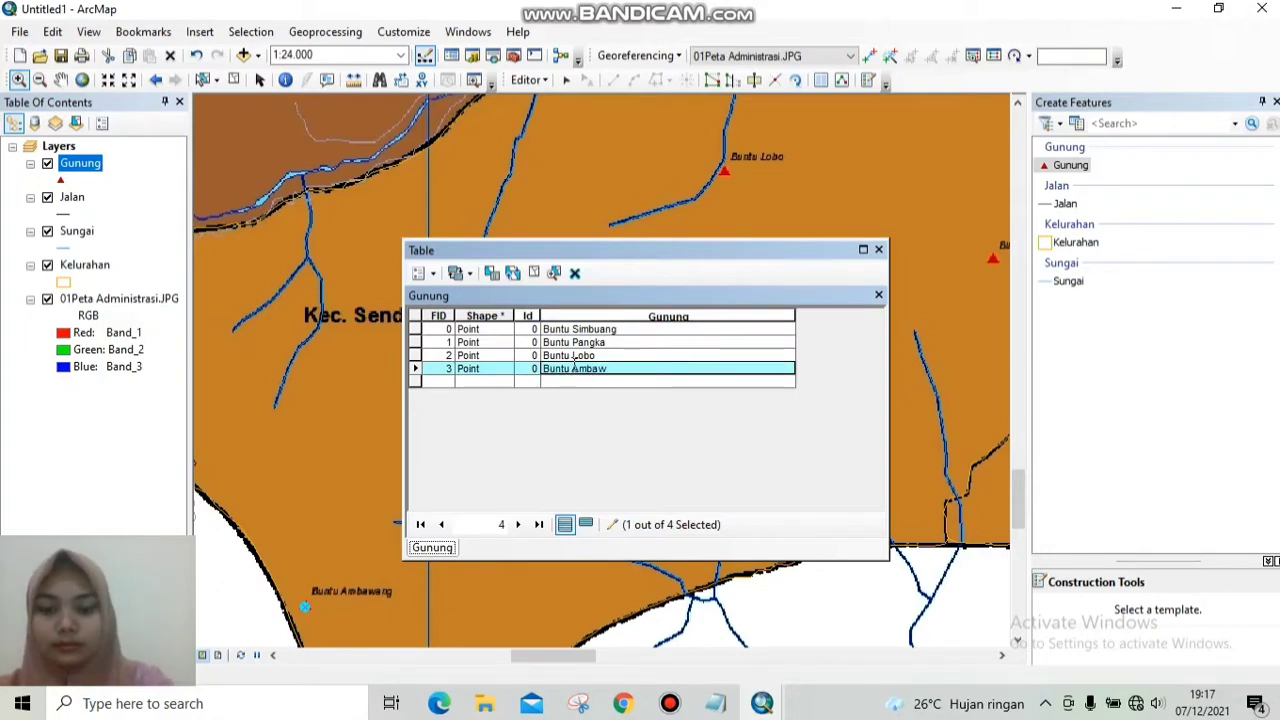
text(ang)
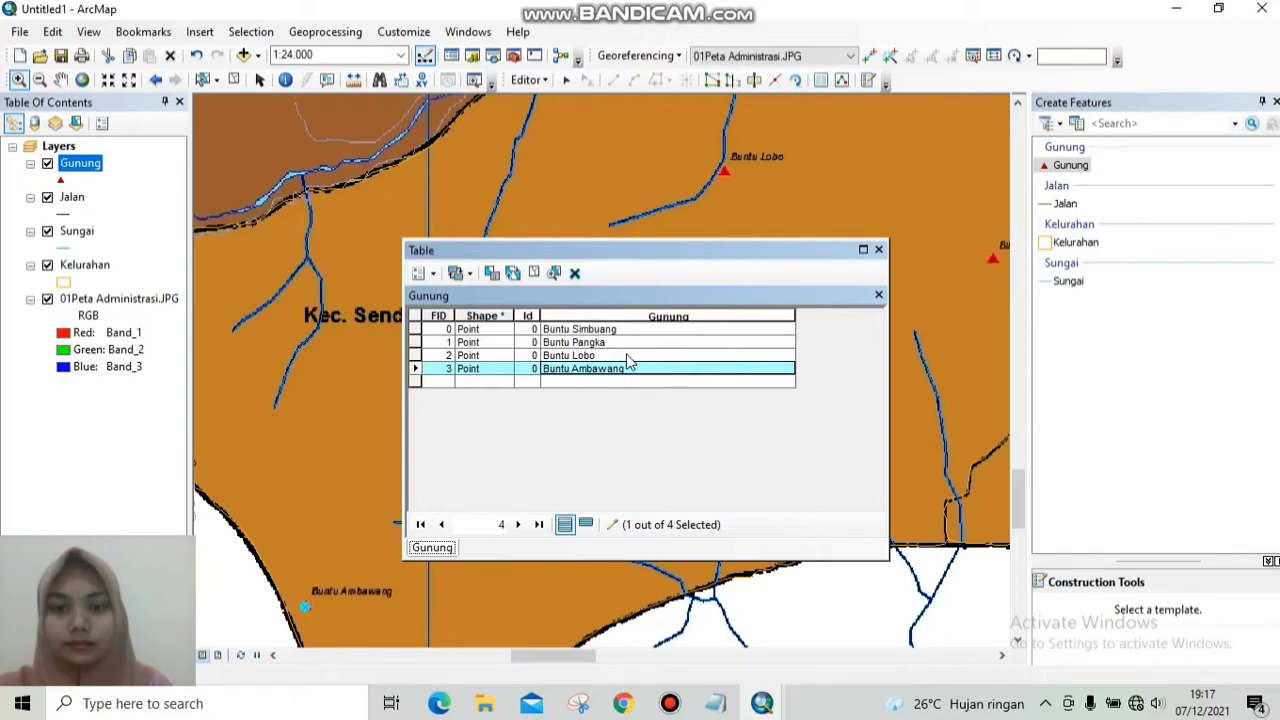
Save the attribute edits and end the edit session.
click(527, 80)
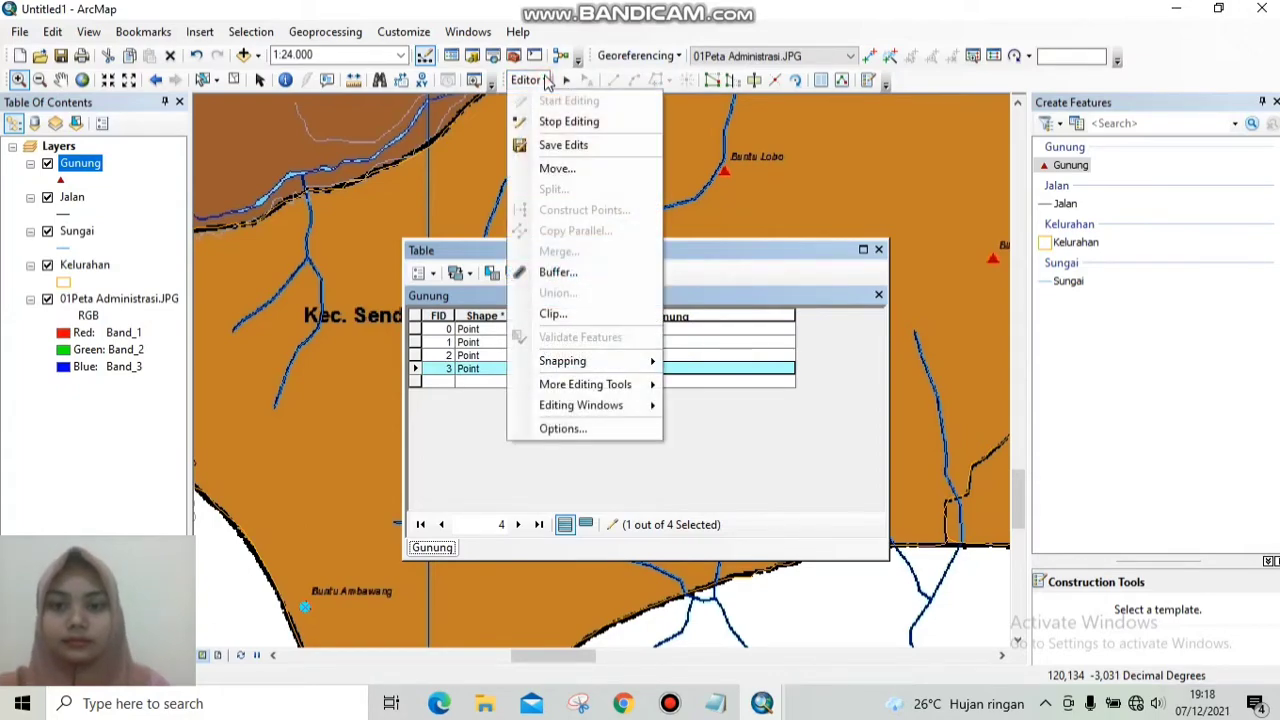
click(565, 146)
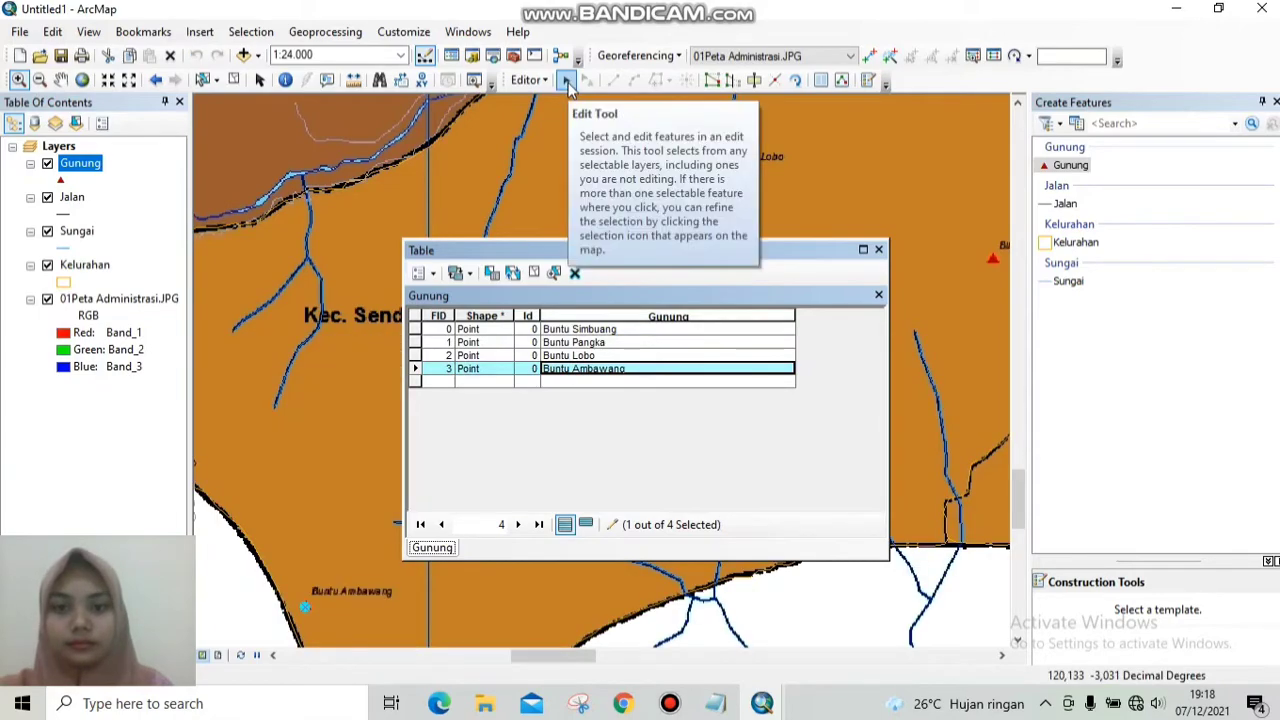
click(528, 80)
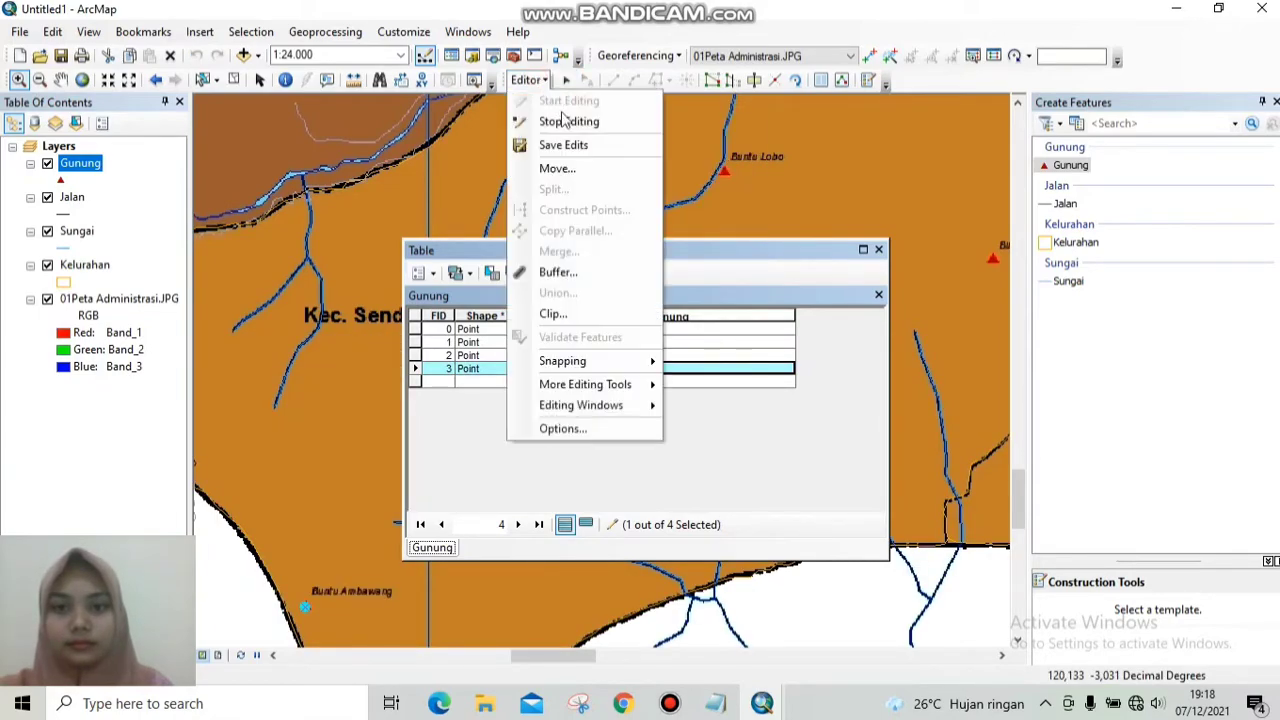
click(565, 121)
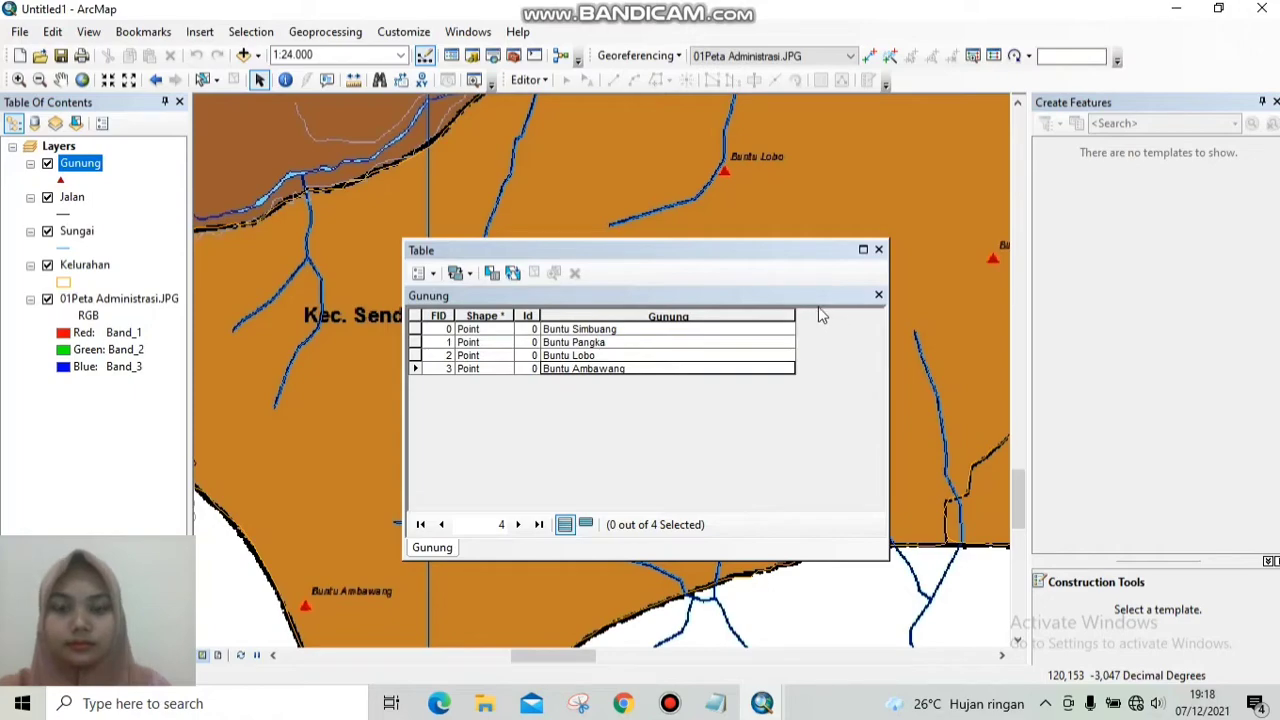
Close the Gunung attribute table and hide the 01Peta Administrasi.JPG layer, showing the whole digitized area.
click(880, 249)
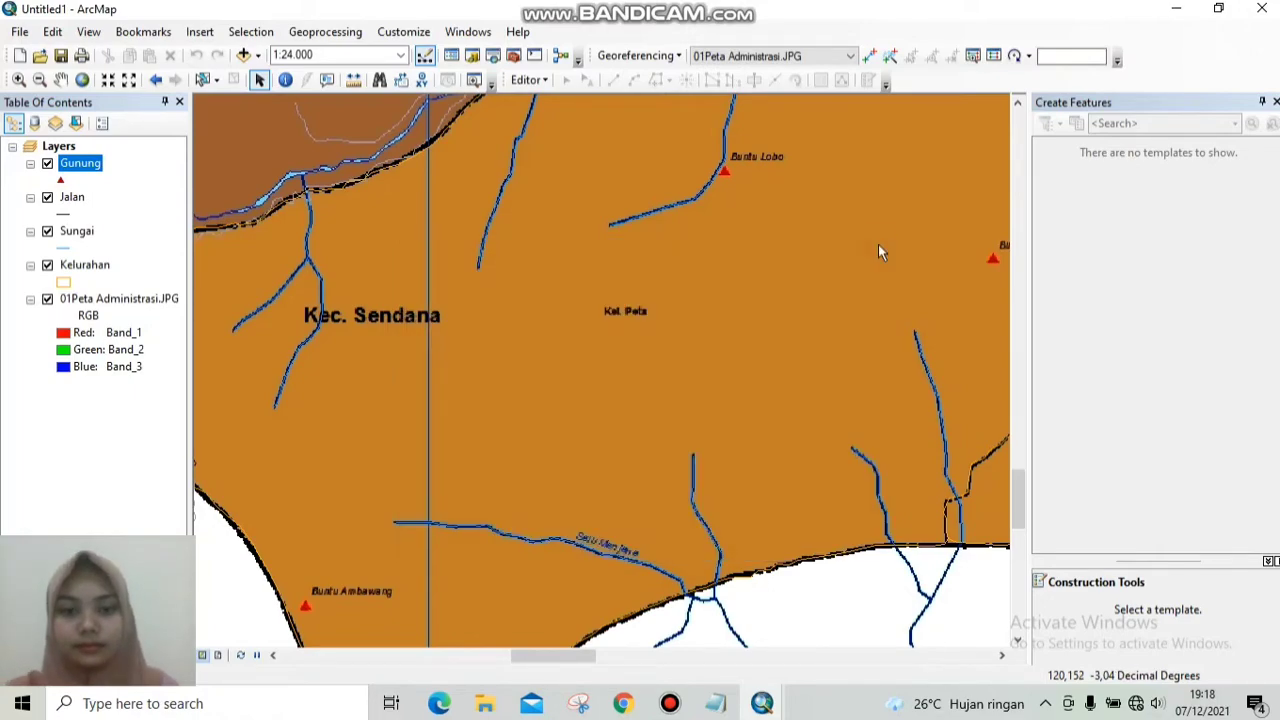
click(47, 299)
click(39, 79)
click(730, 420)
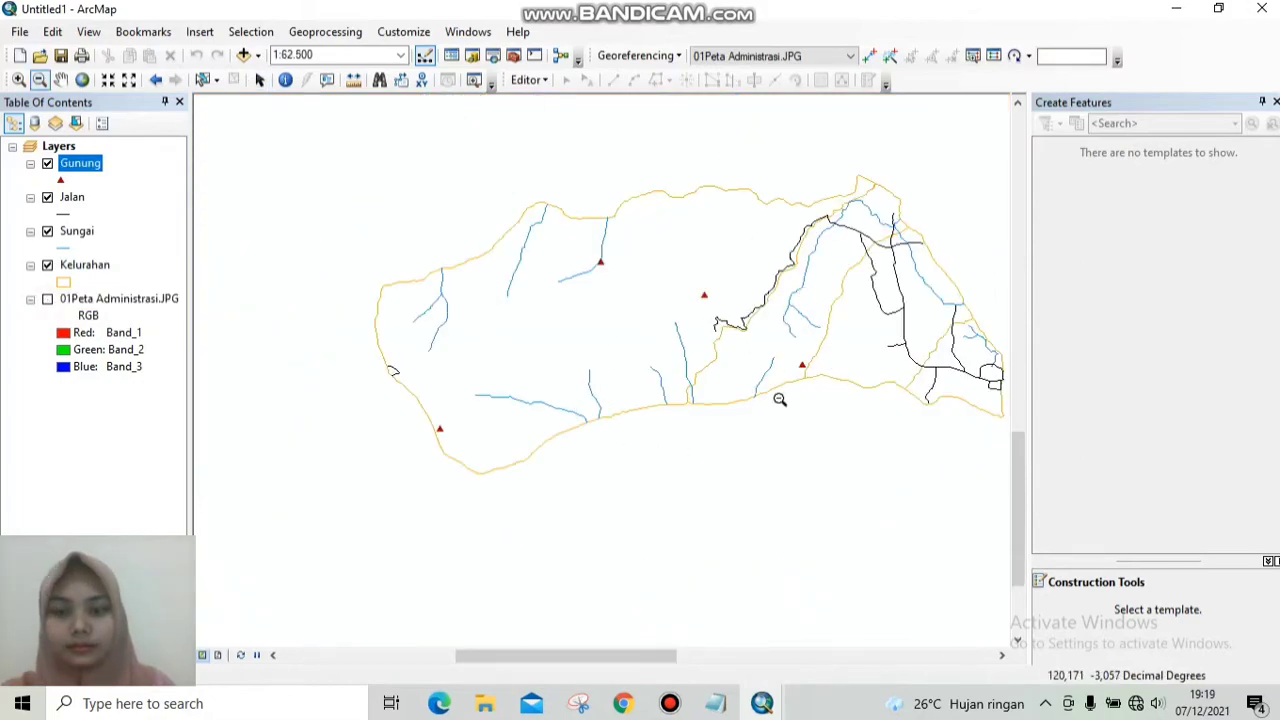
Turn on labels for the Gunung layer and set its label field to Gunung.
right_click(86, 172)
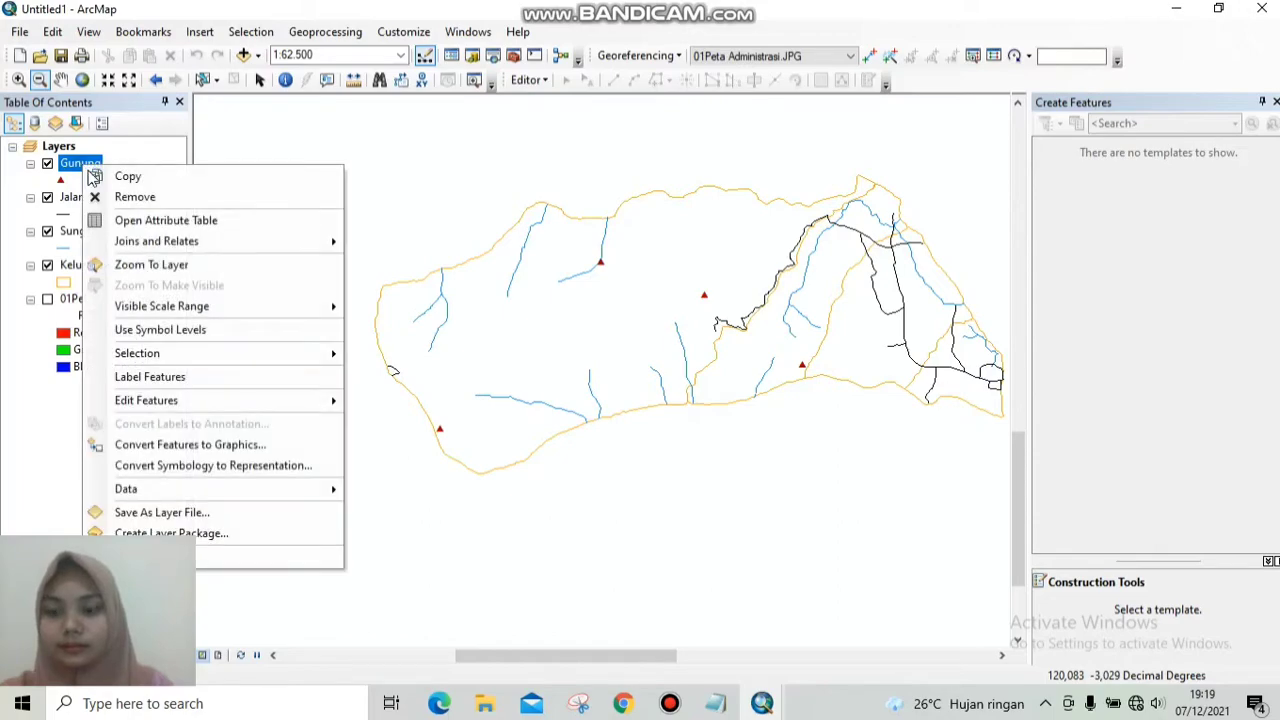
click(163, 378)
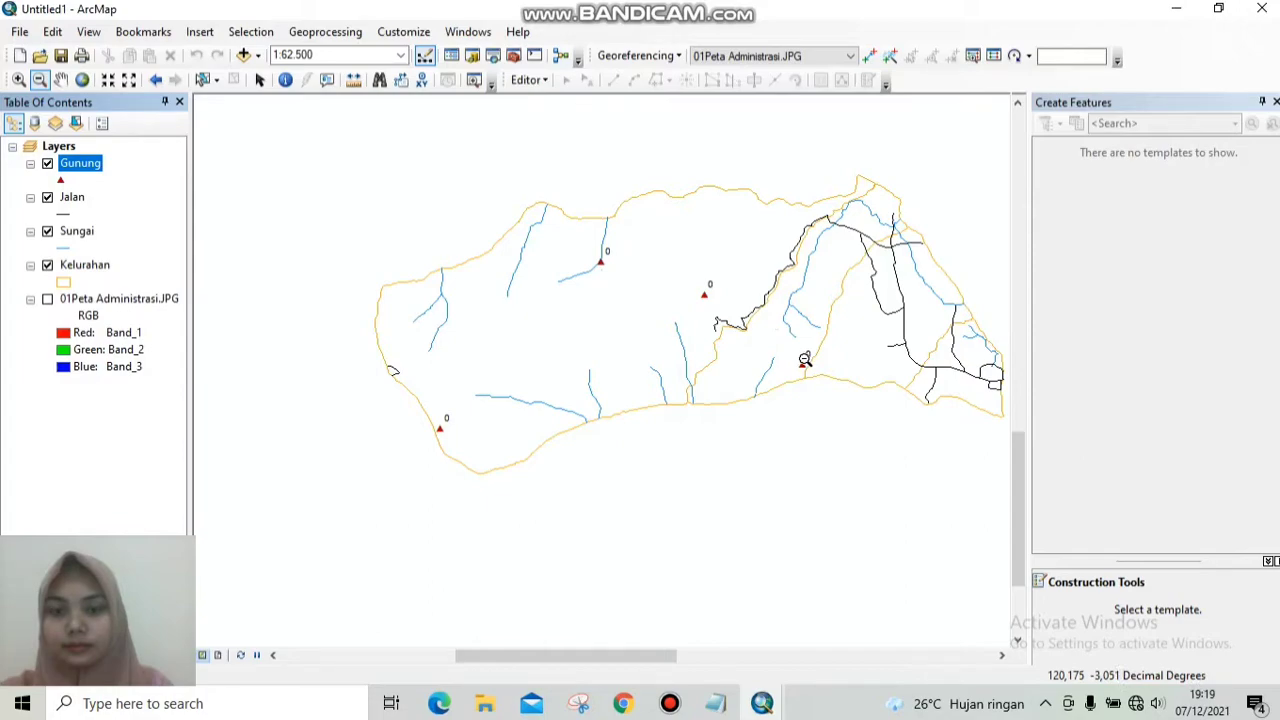
right_click(70, 172)
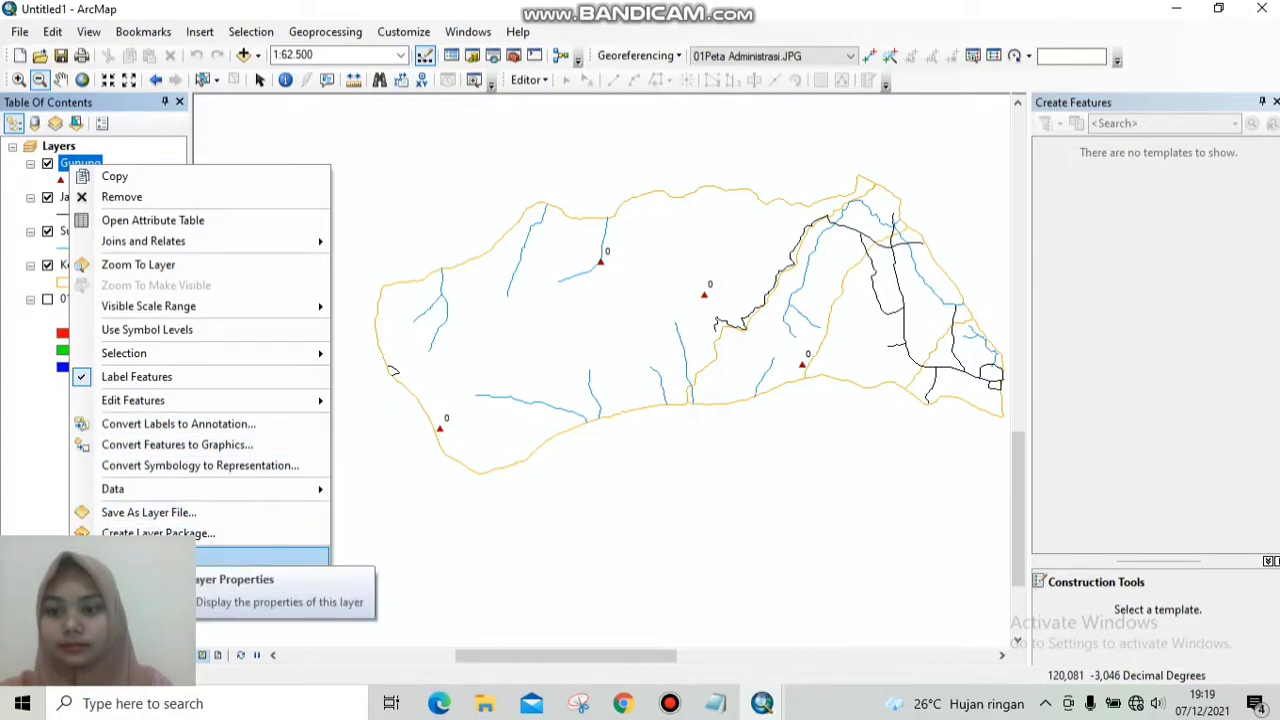
click(260, 557)
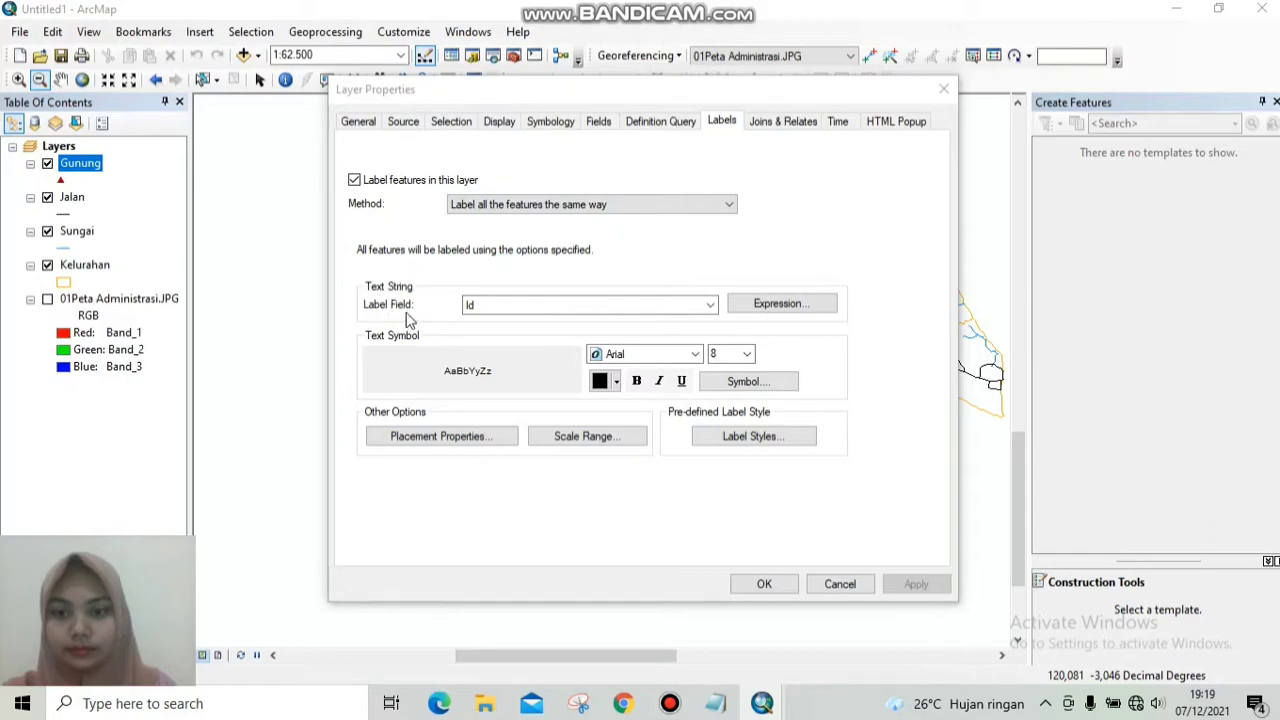
click(709, 305)
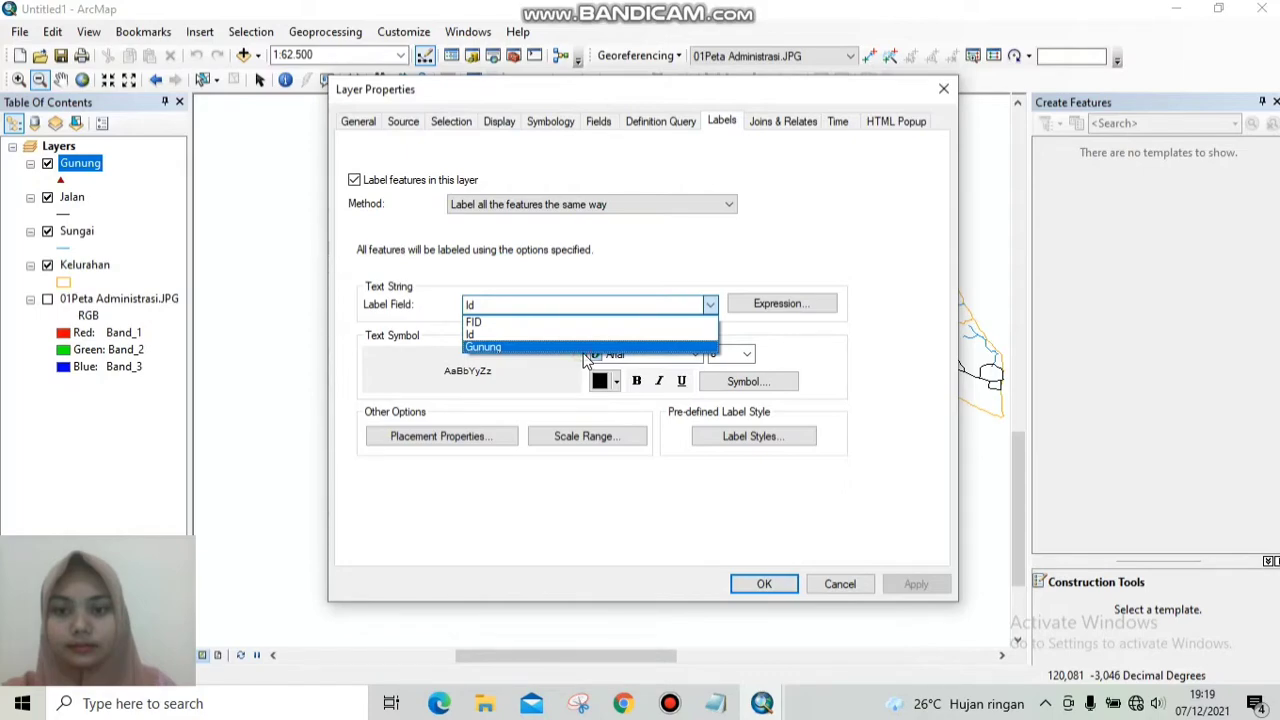
click(560, 347)
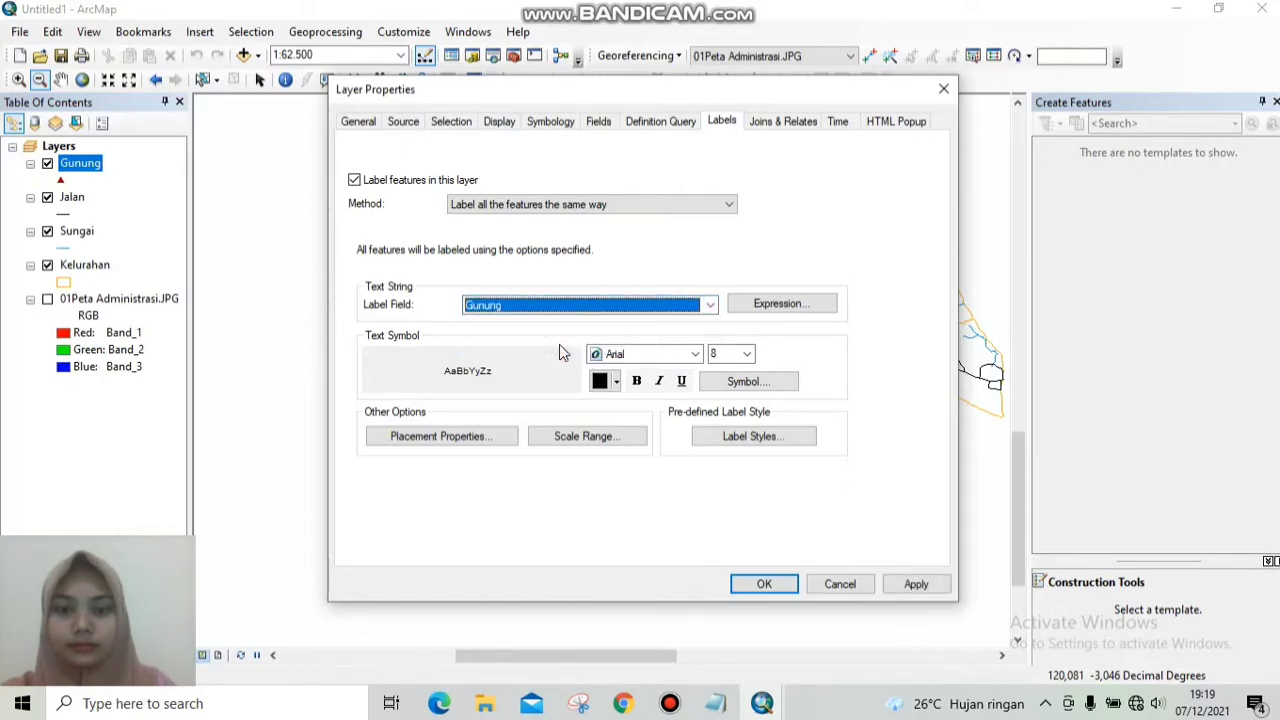
click(916, 584)
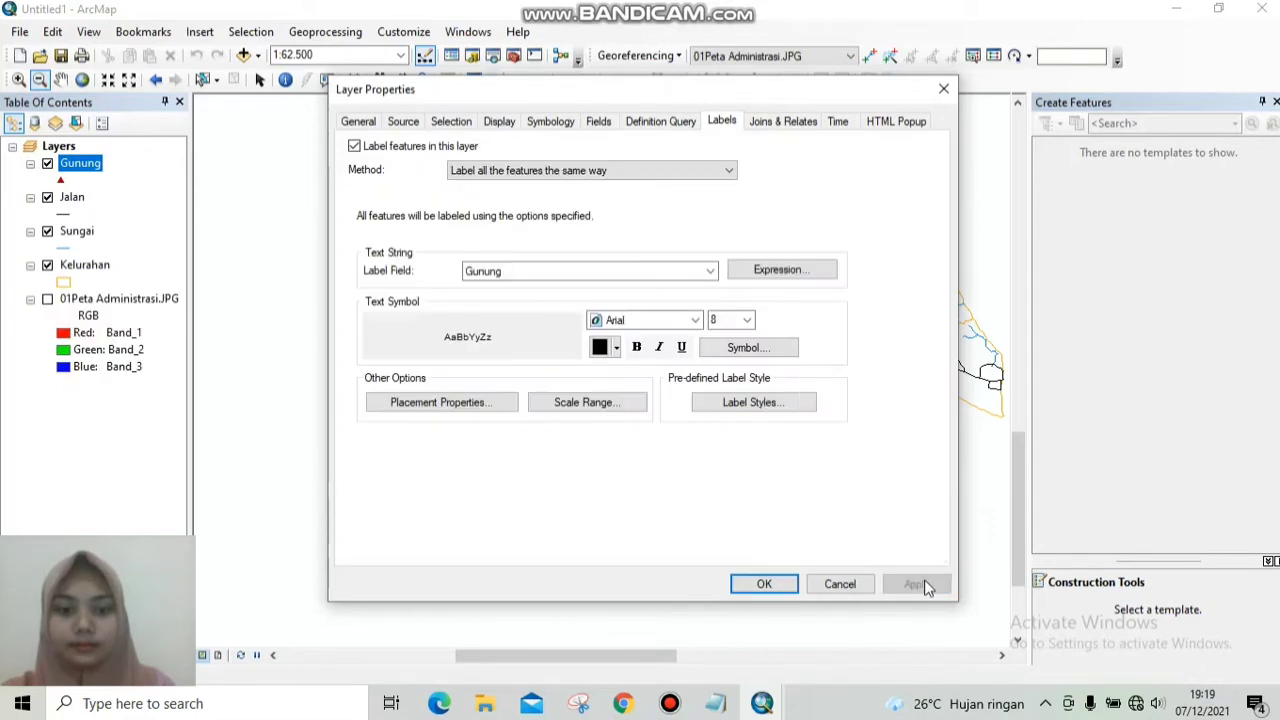
click(763, 586)
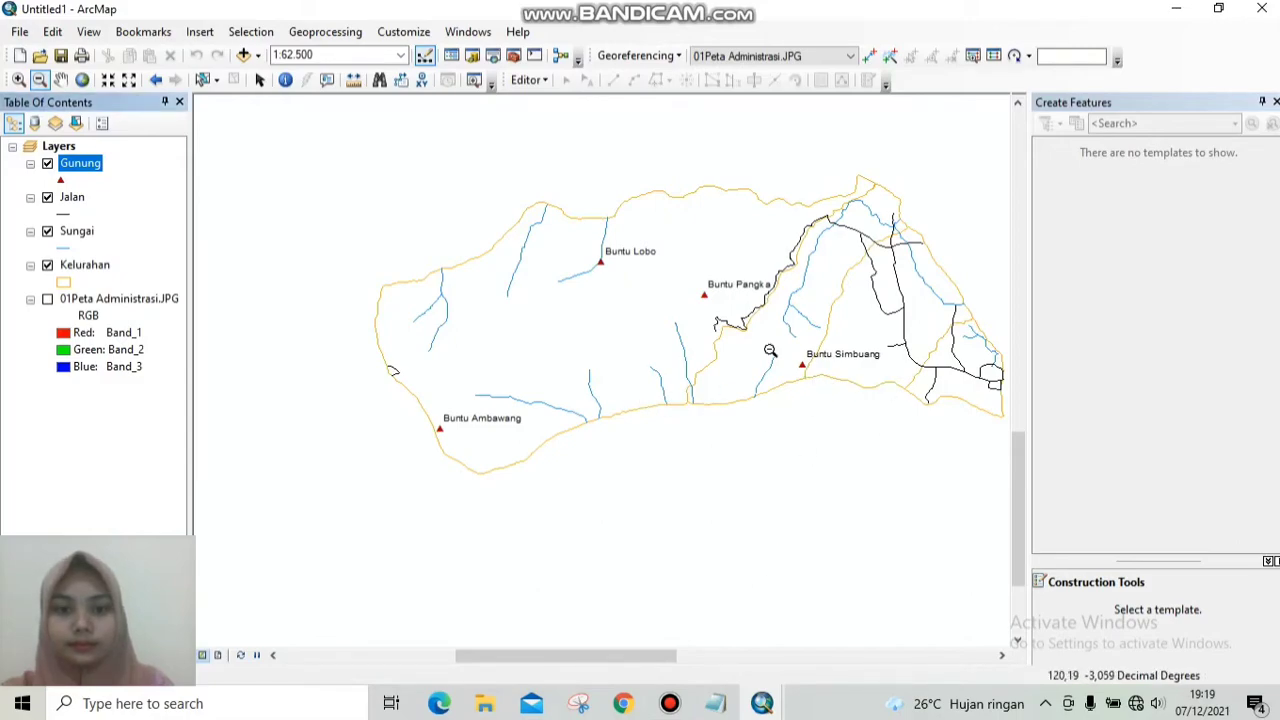
Open the attribute table of the Kelurahan layer.
click(18, 79)
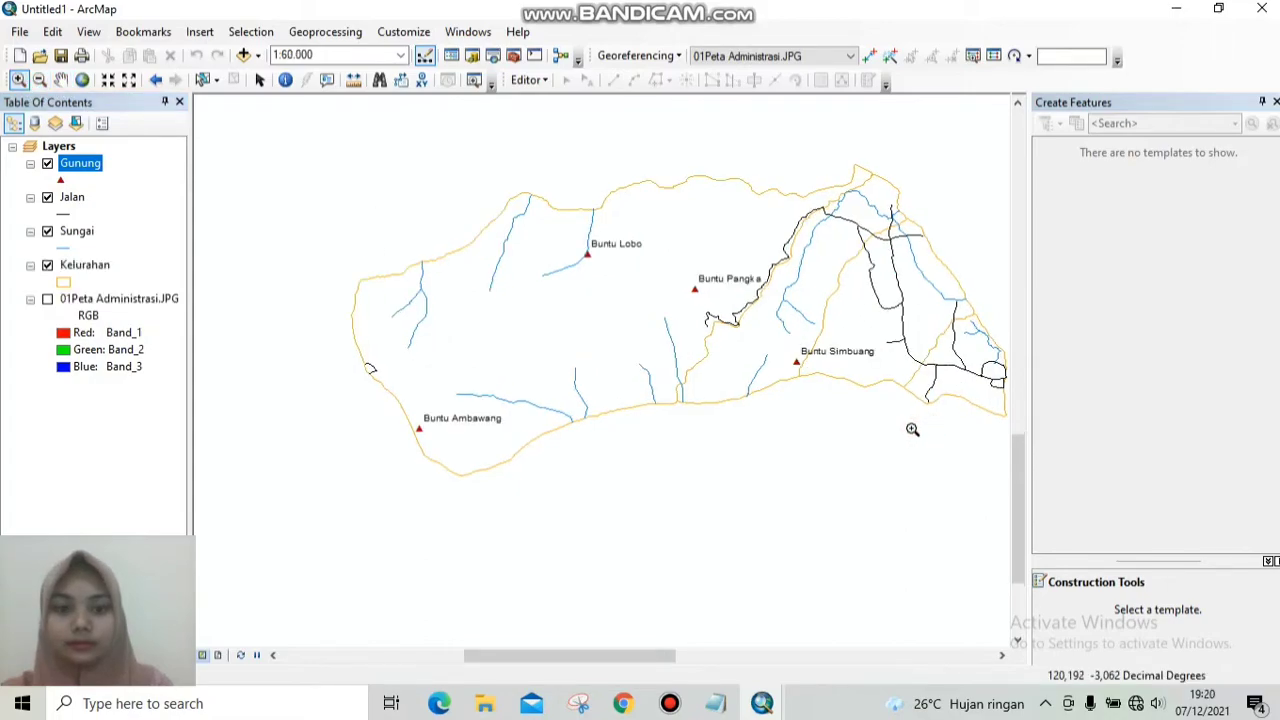
scroll(910, 430, up, 1)
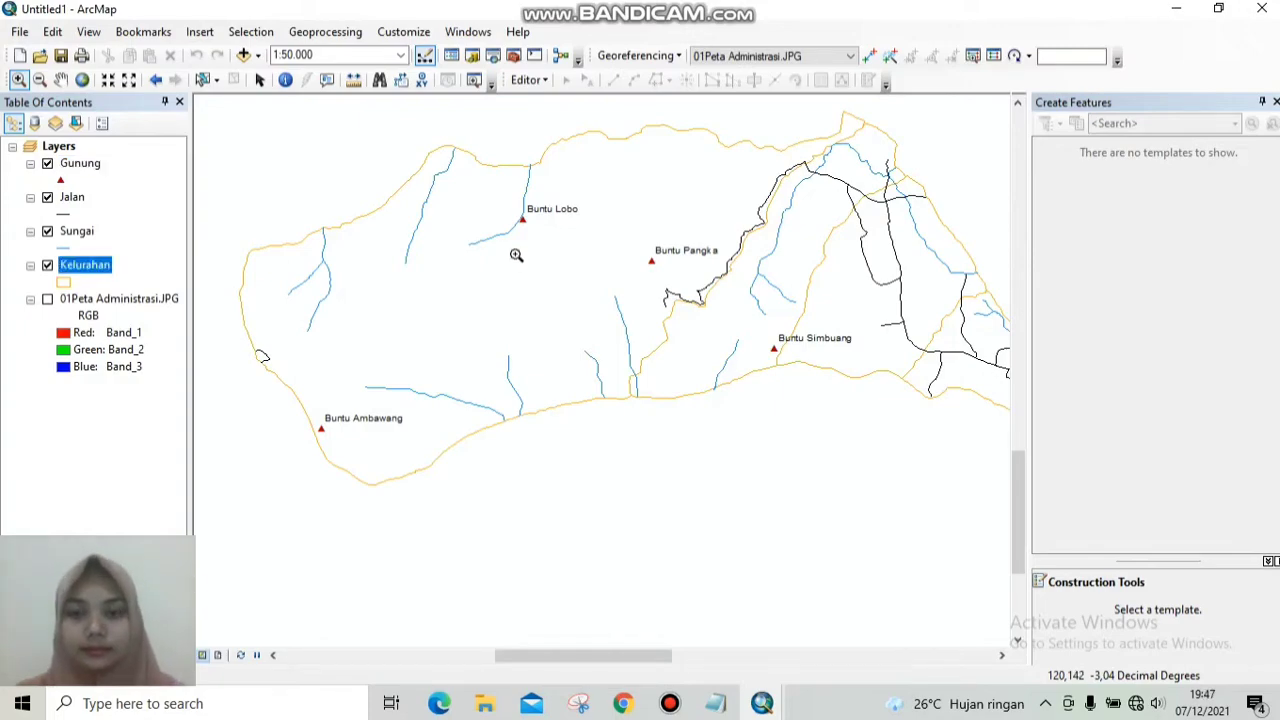
right_click(80, 268)
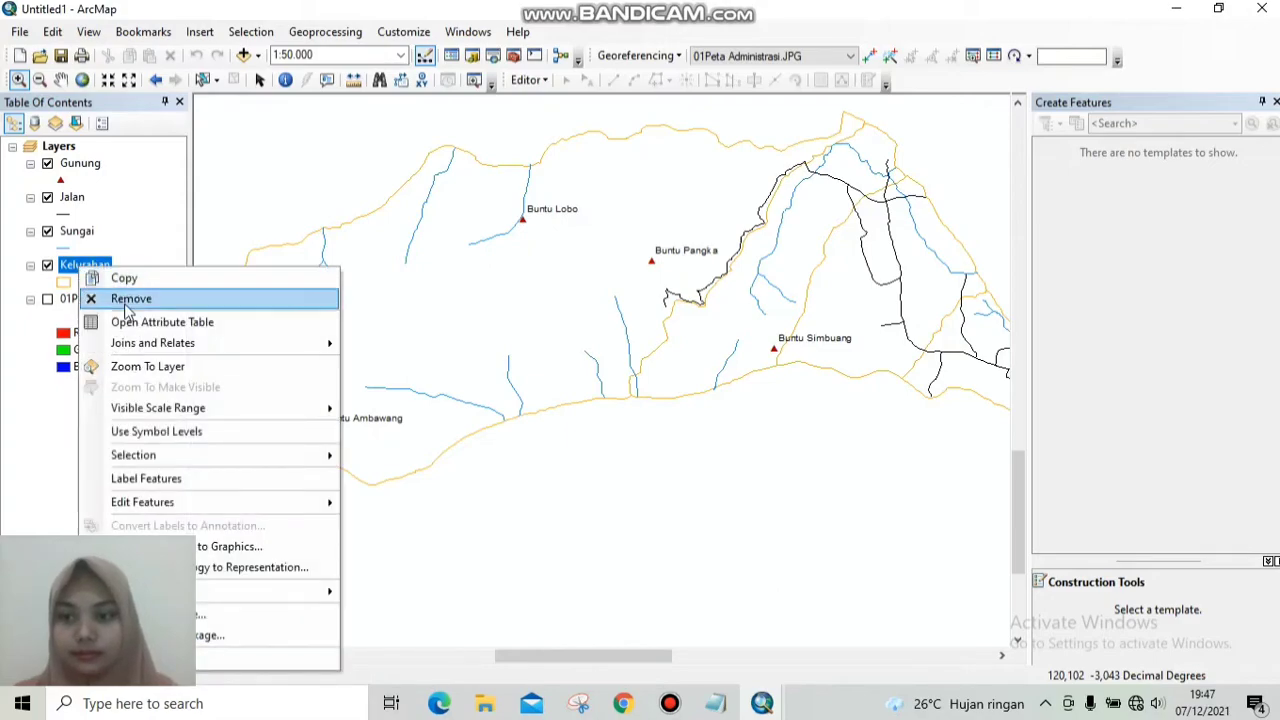
click(154, 323)
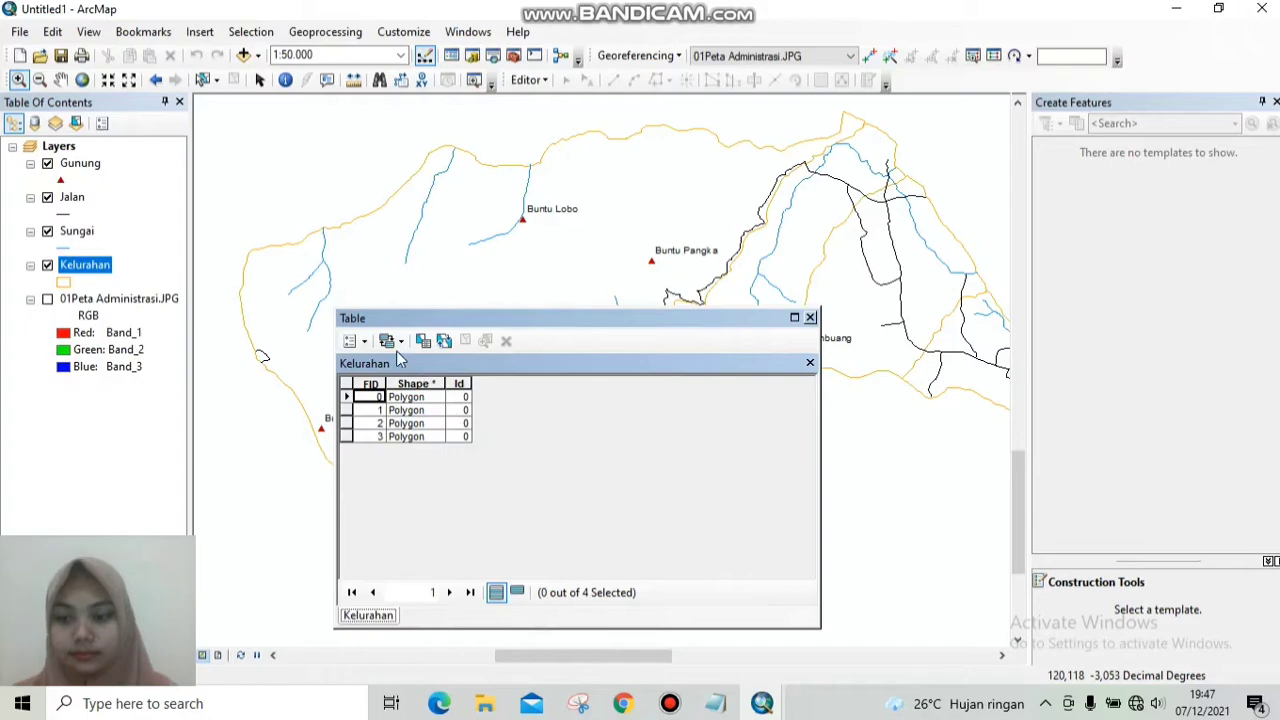
Add a Text field named Kel with a length of 50 to the Kelurahan attribute table.
click(356, 341)
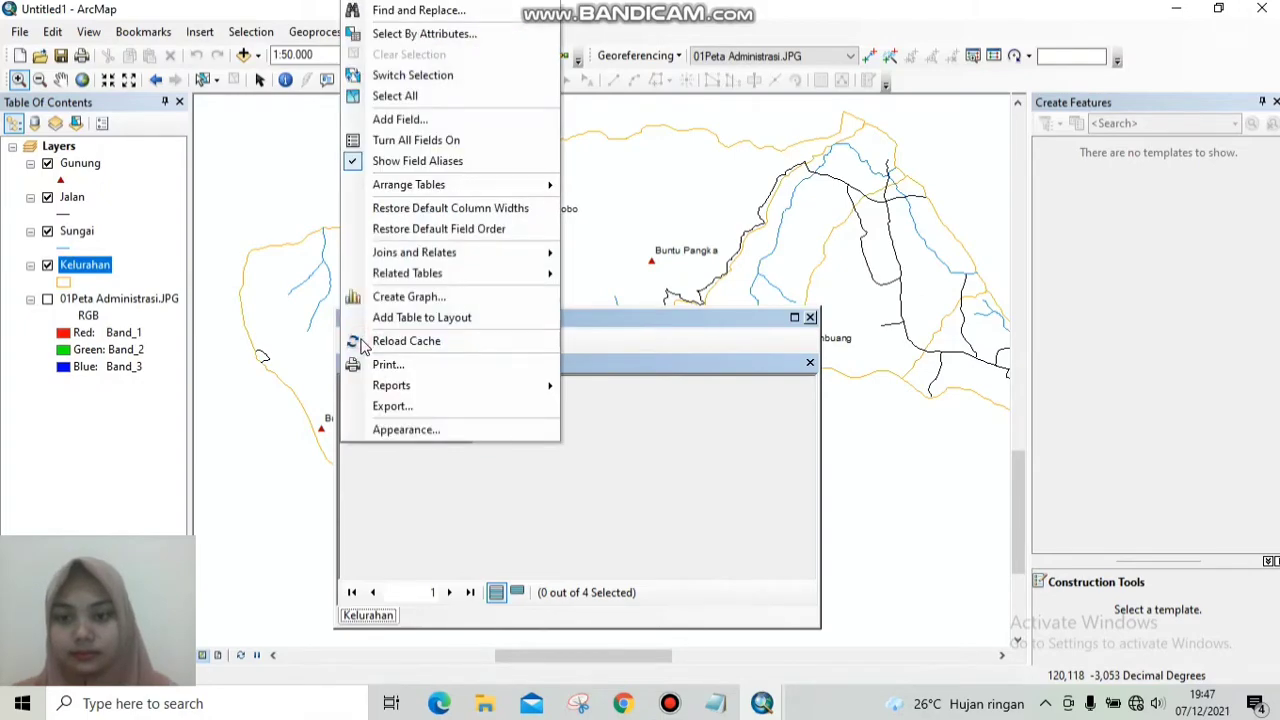
click(436, 120)
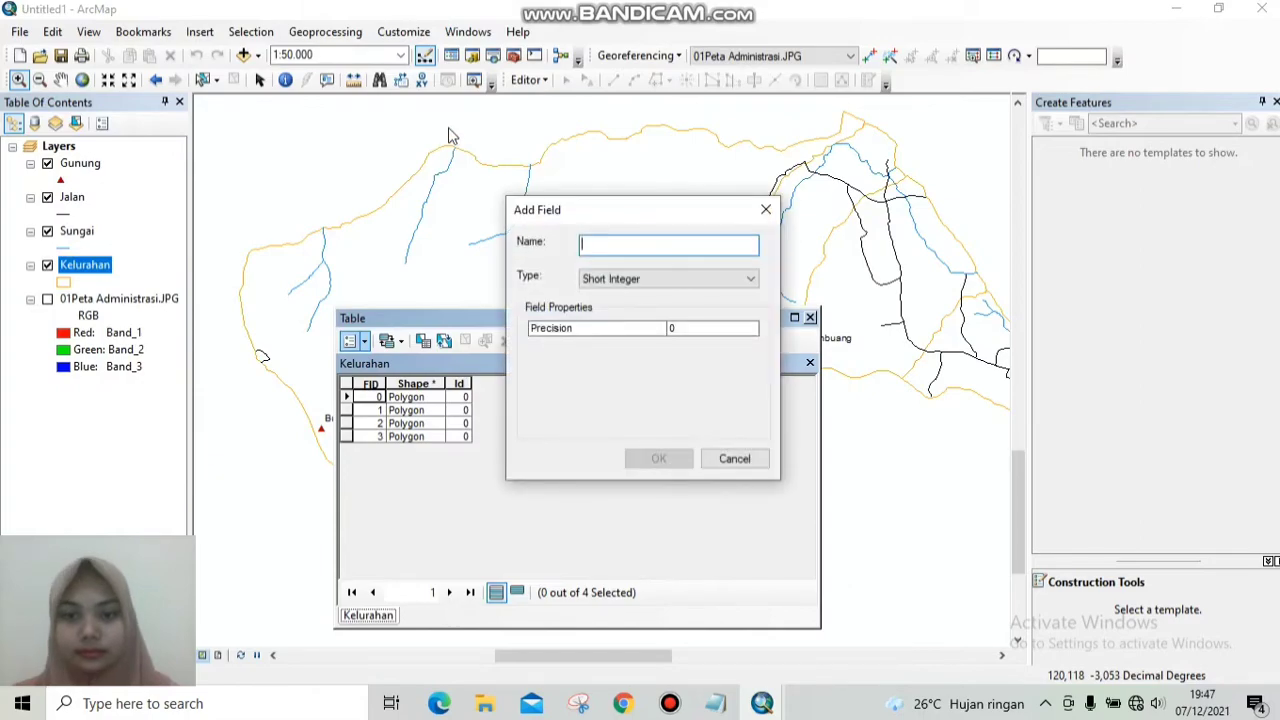
text(K)
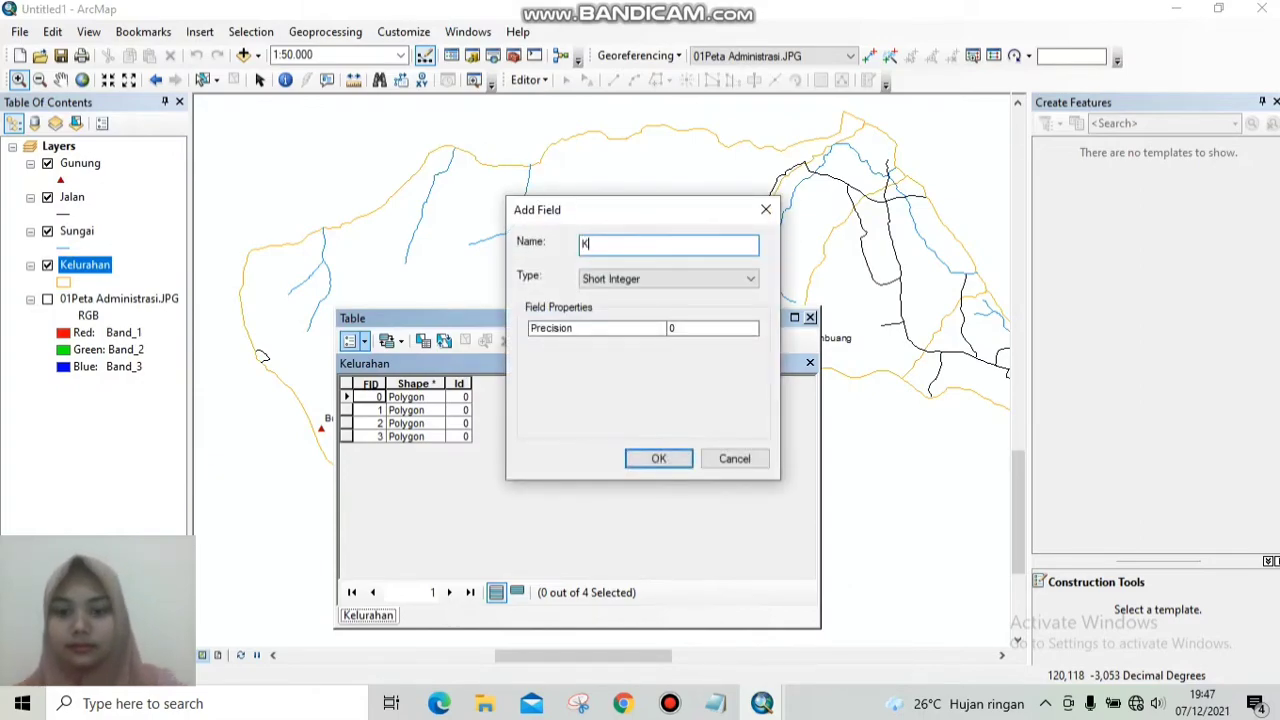
text(el)
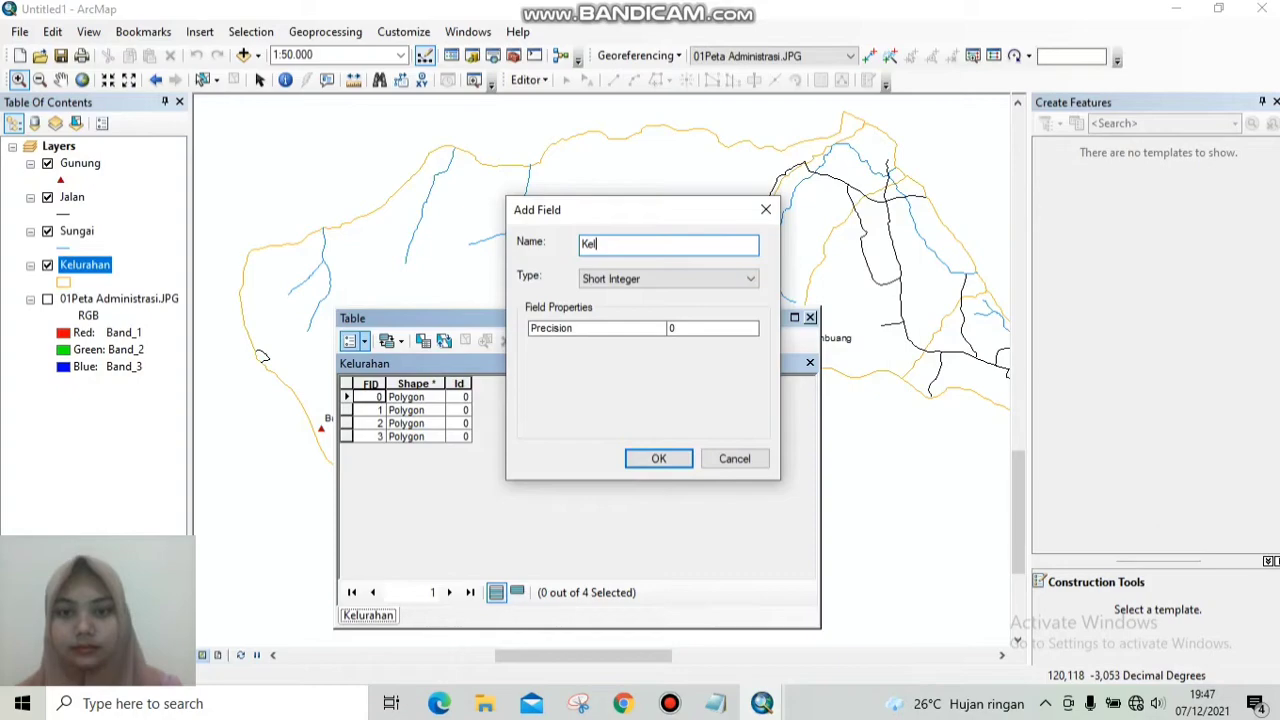
click(751, 279)
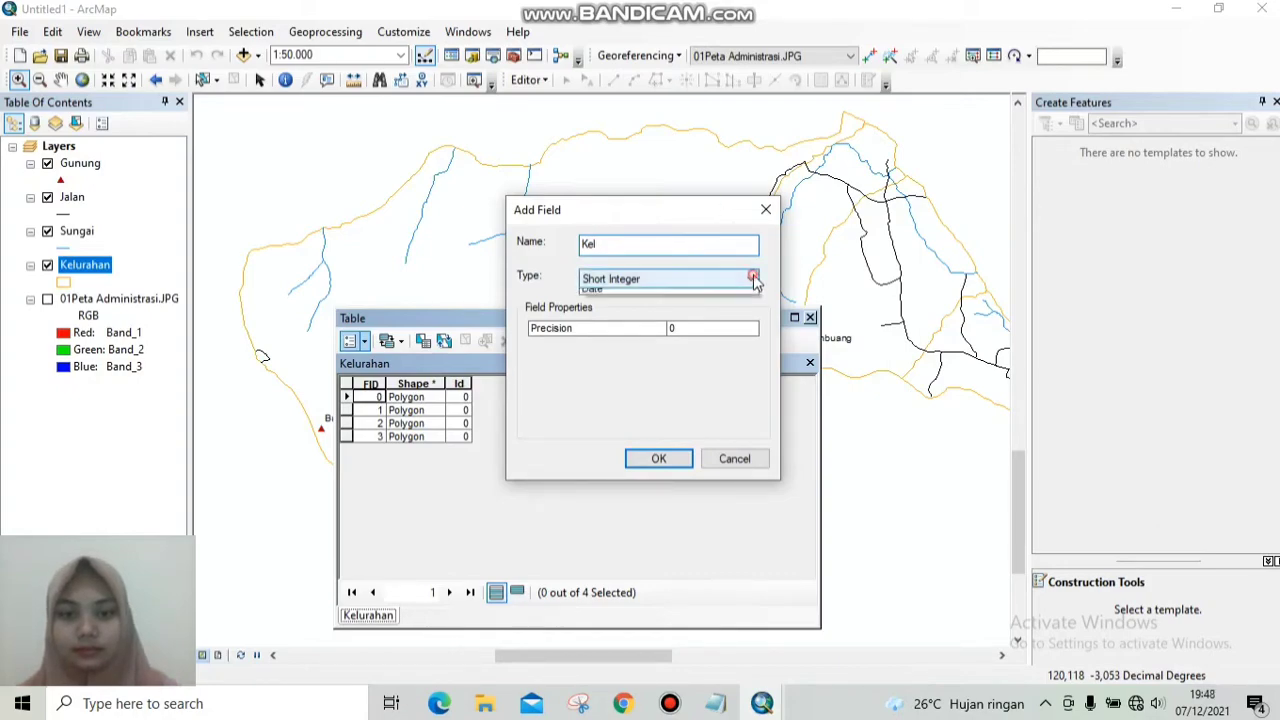
click(644, 345)
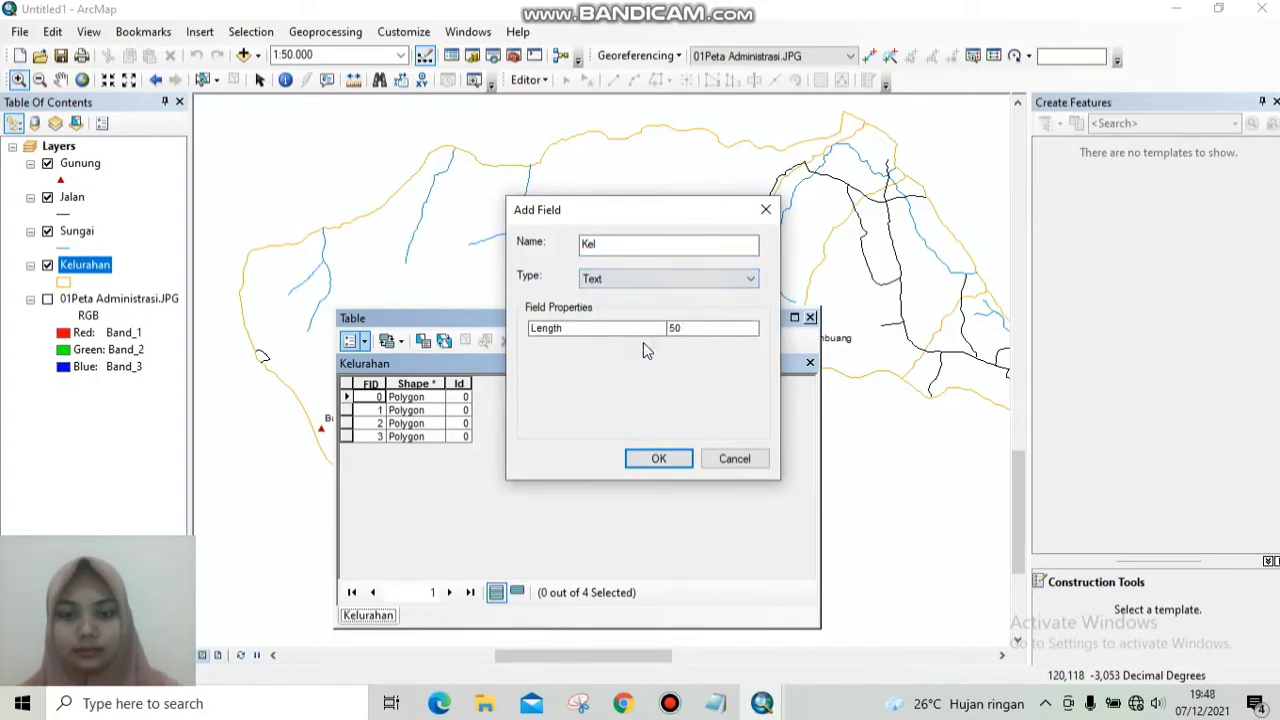
click(660, 458)
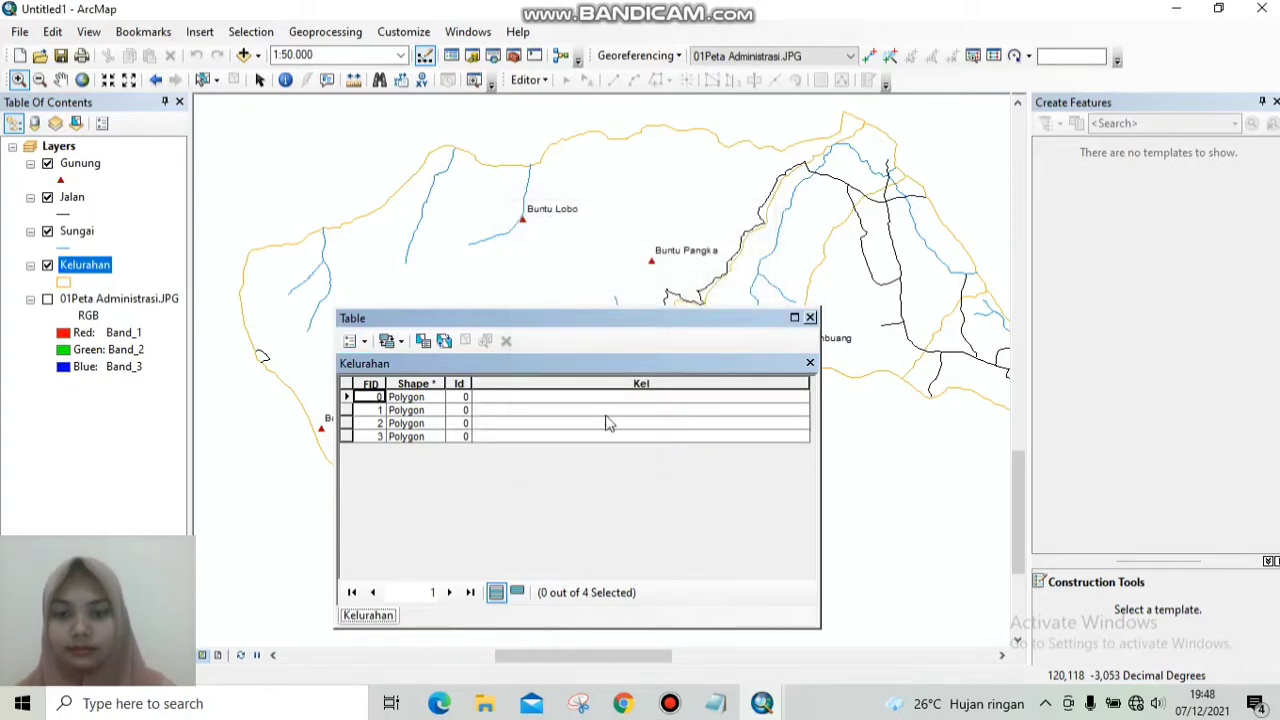
Start an edit session and show the 01Peta Administrasi.JPG layer as the naming reference.
click(557, 397)
click(530, 80)
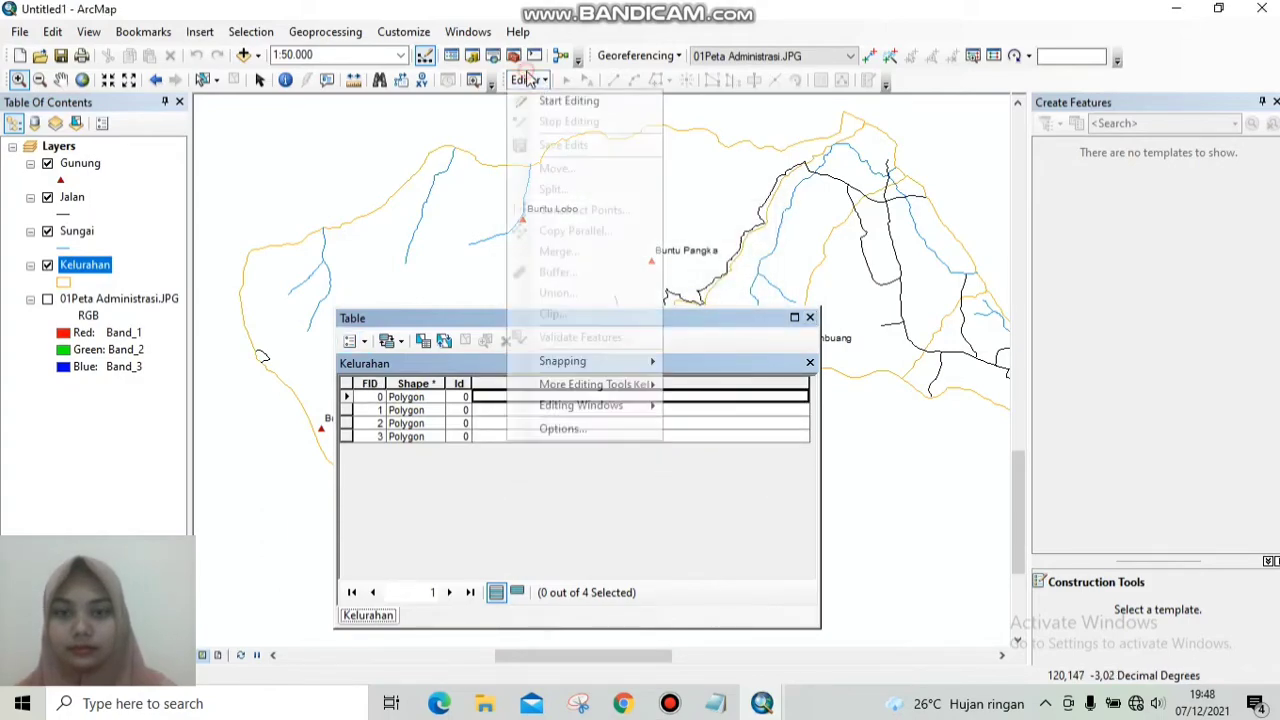
click(568, 101)
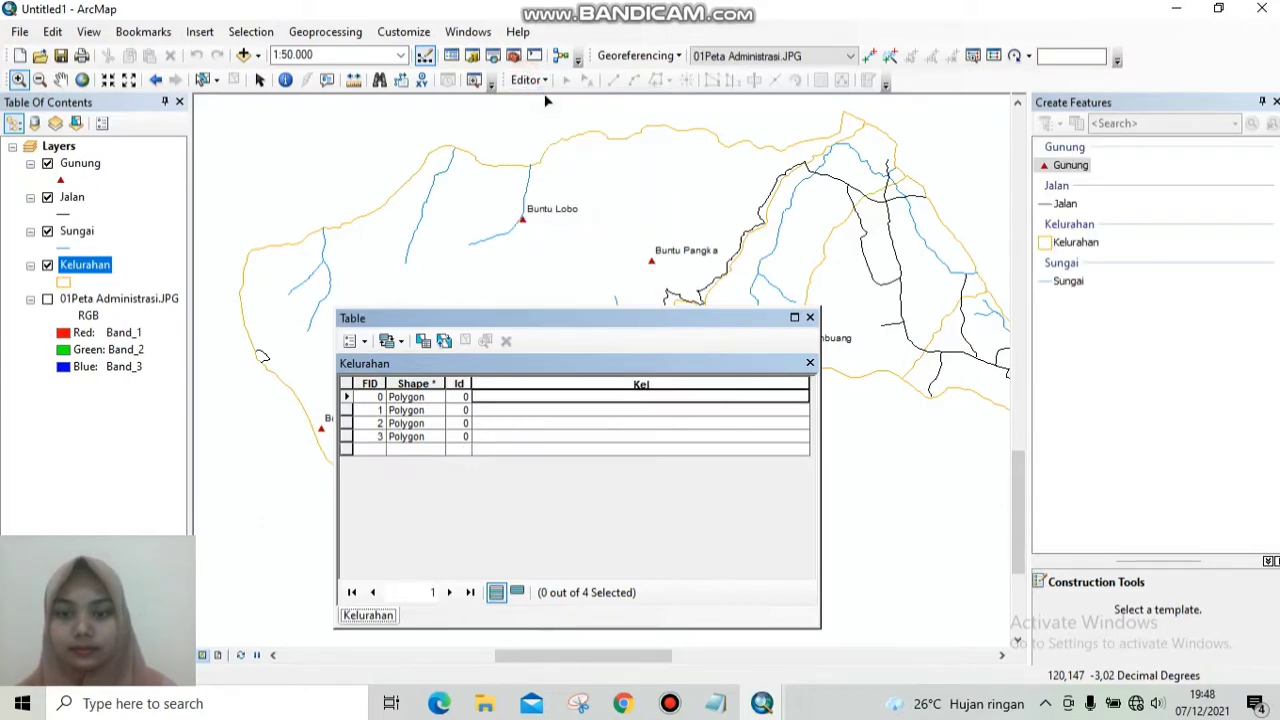
click(513, 400)
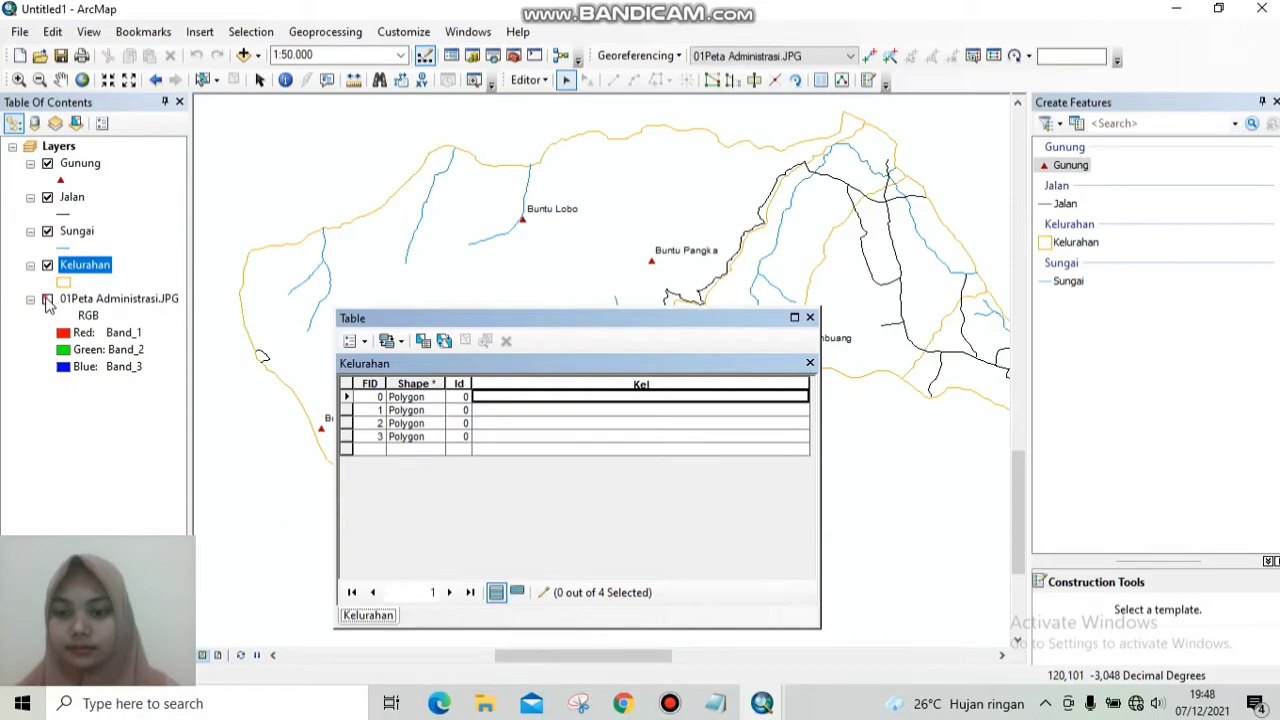
click(46, 300)
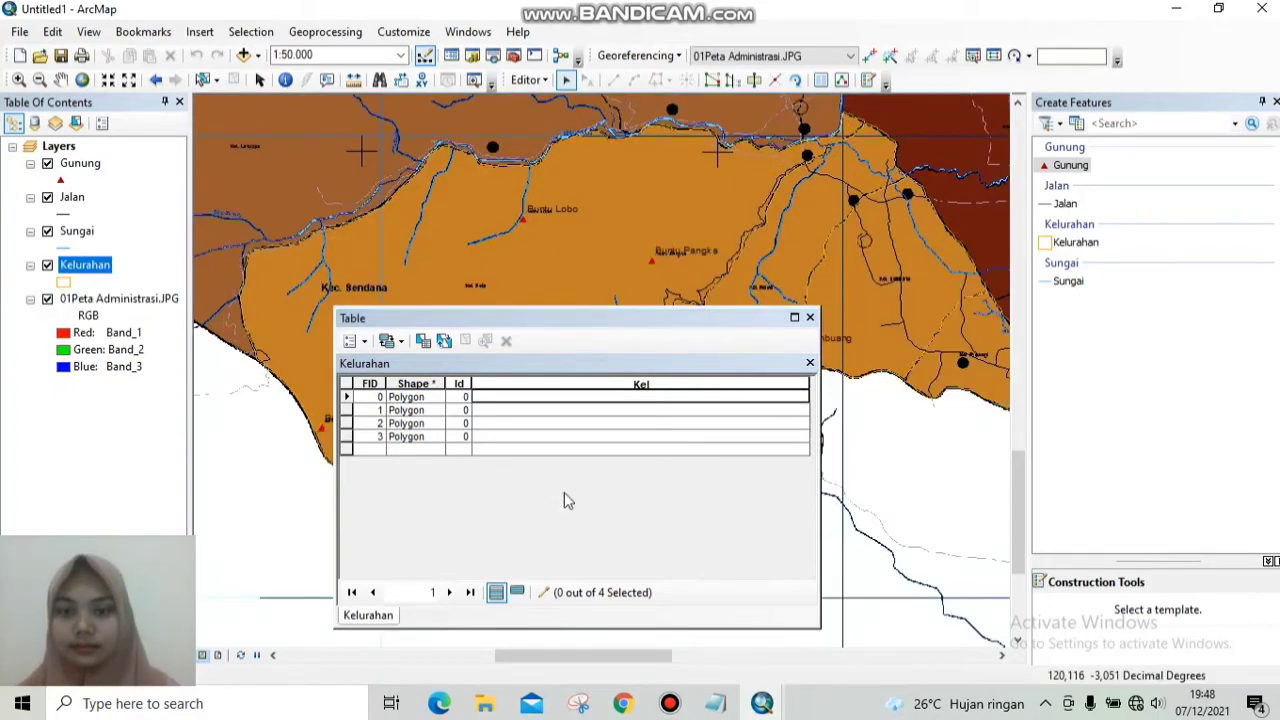
Locate the FID 0 polygon on the reference map and enter "Kelurahan Sendana" in its Kel field.
click(478, 403)
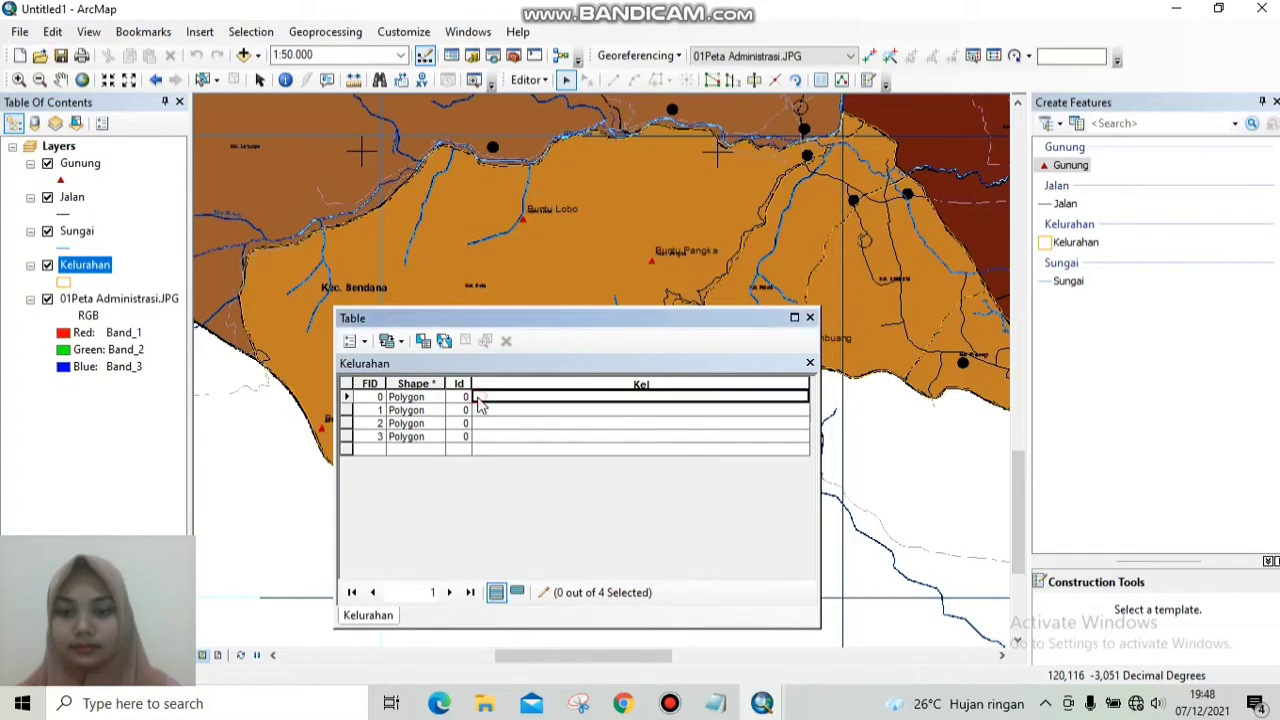
click(346, 397)
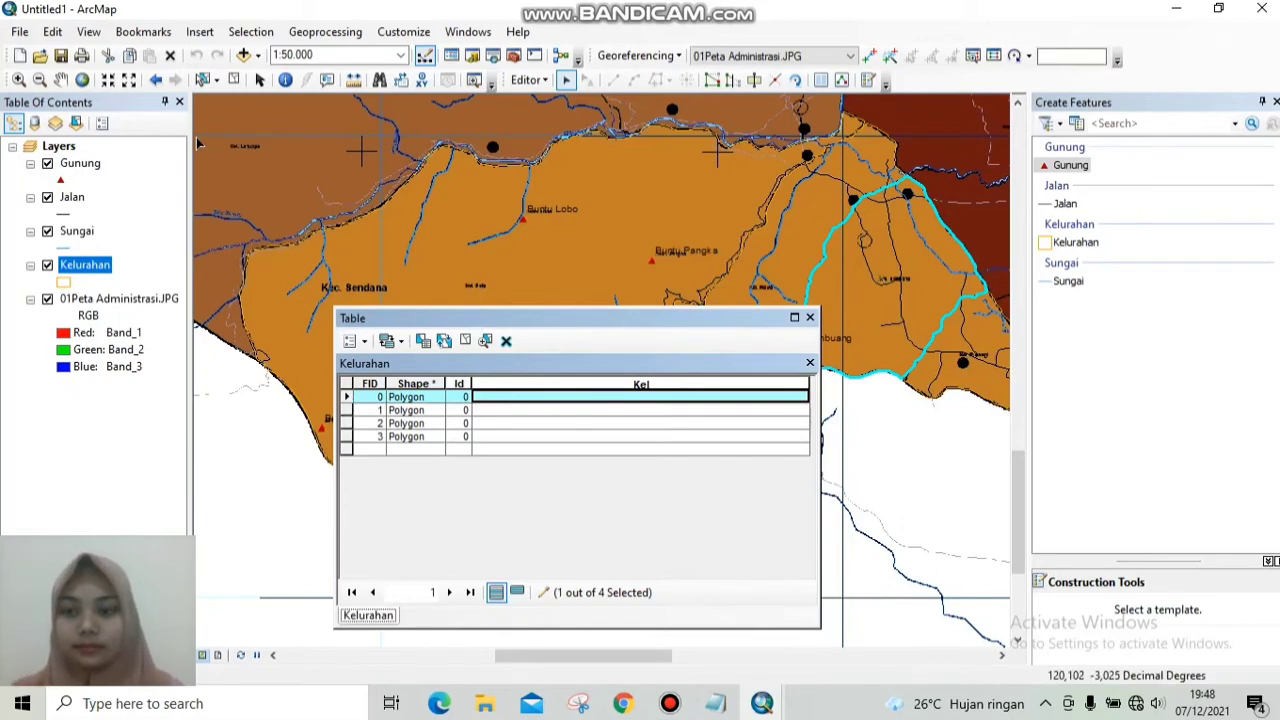
click(28, 80)
click(852, 258)
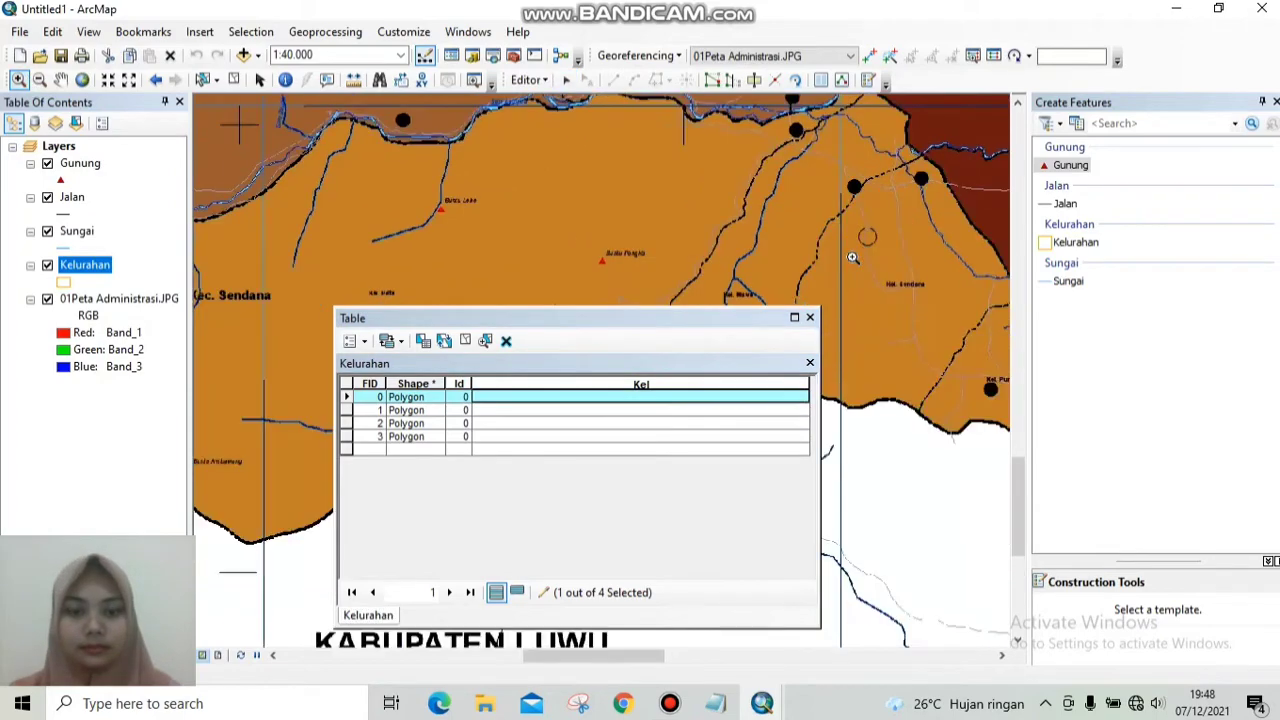
click(918, 285)
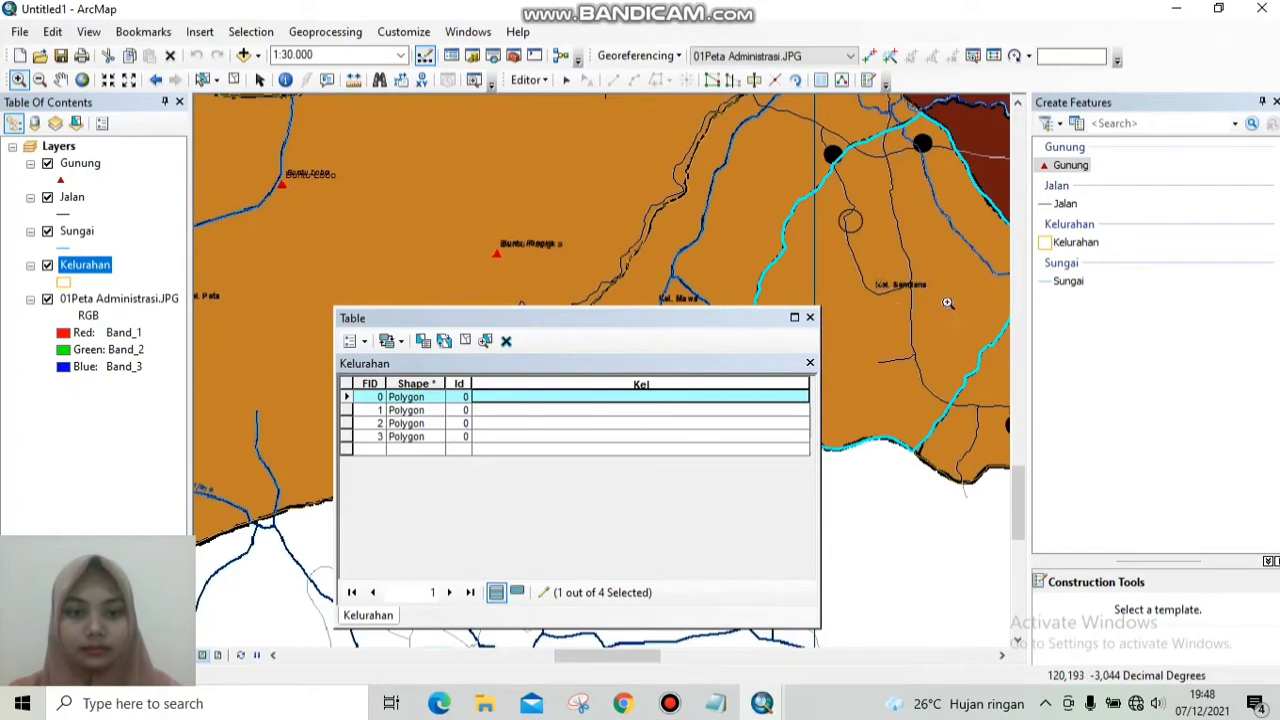
click(903, 286)
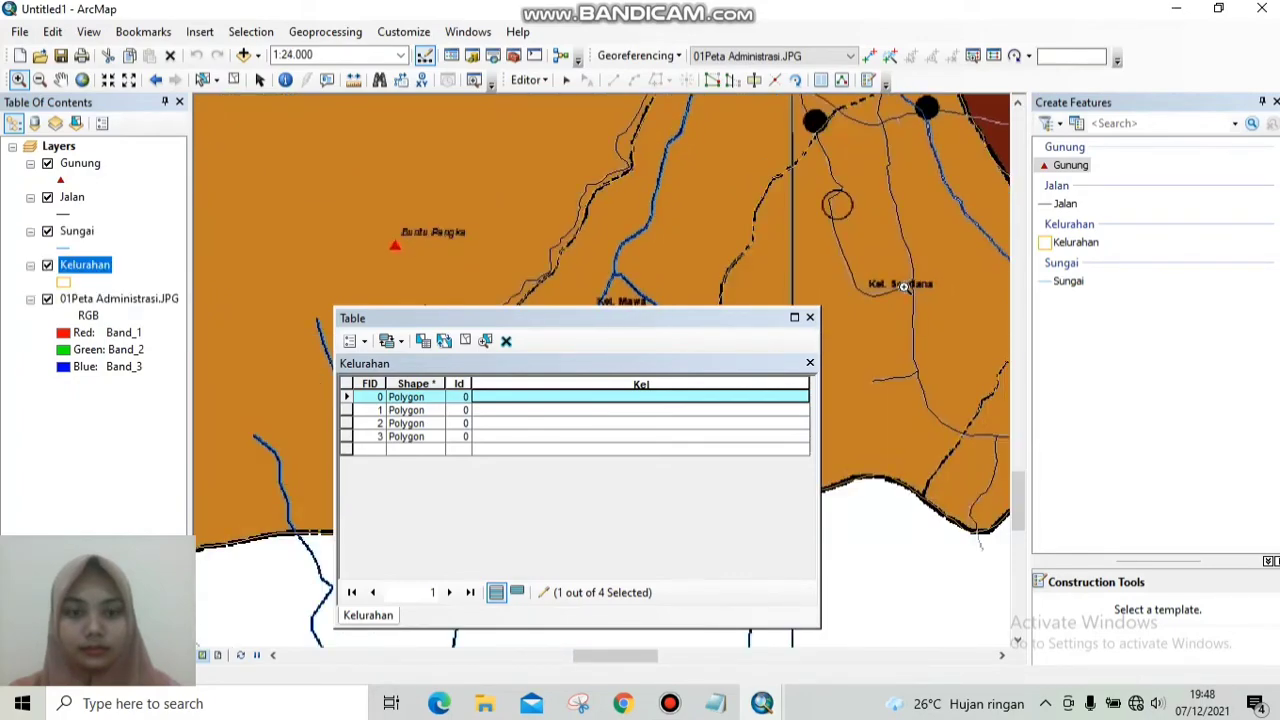
scroll(903, 286, up, 1)
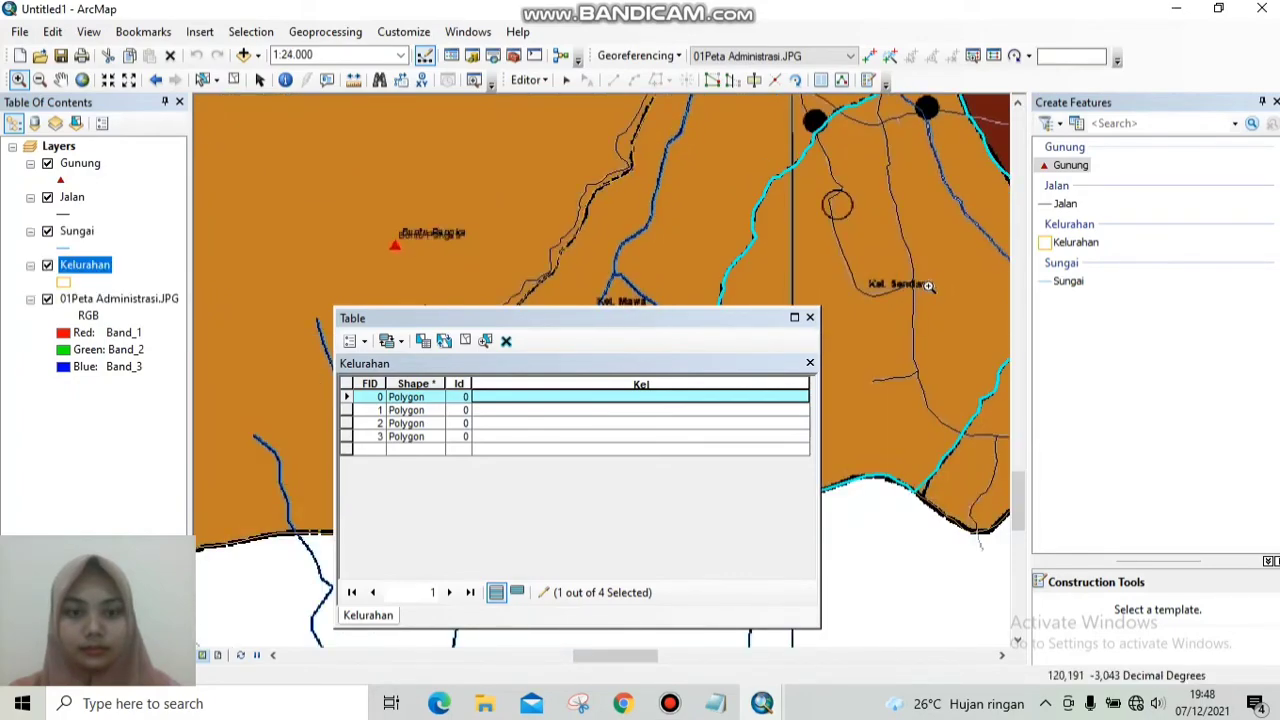
click(605, 402)
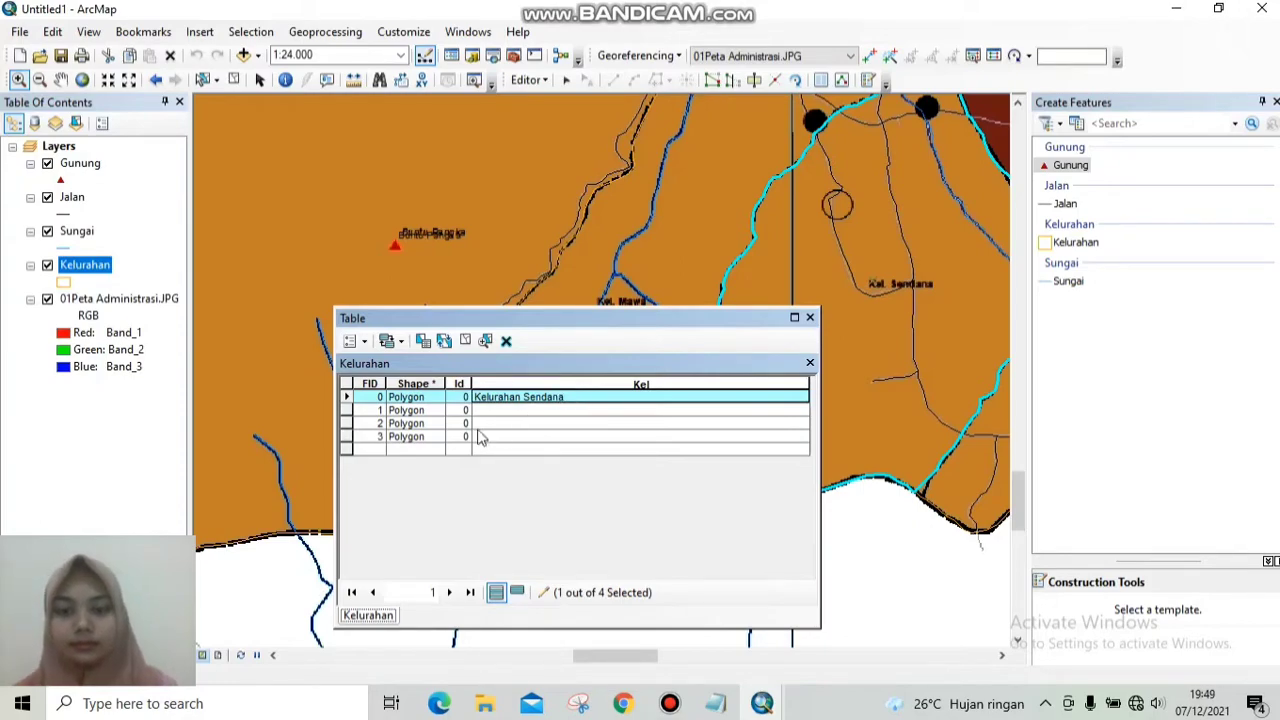
Locate the FID 1 polygon on the reference map and enter "Kelurahan Mawa" in its Kel field.
click(349, 410)
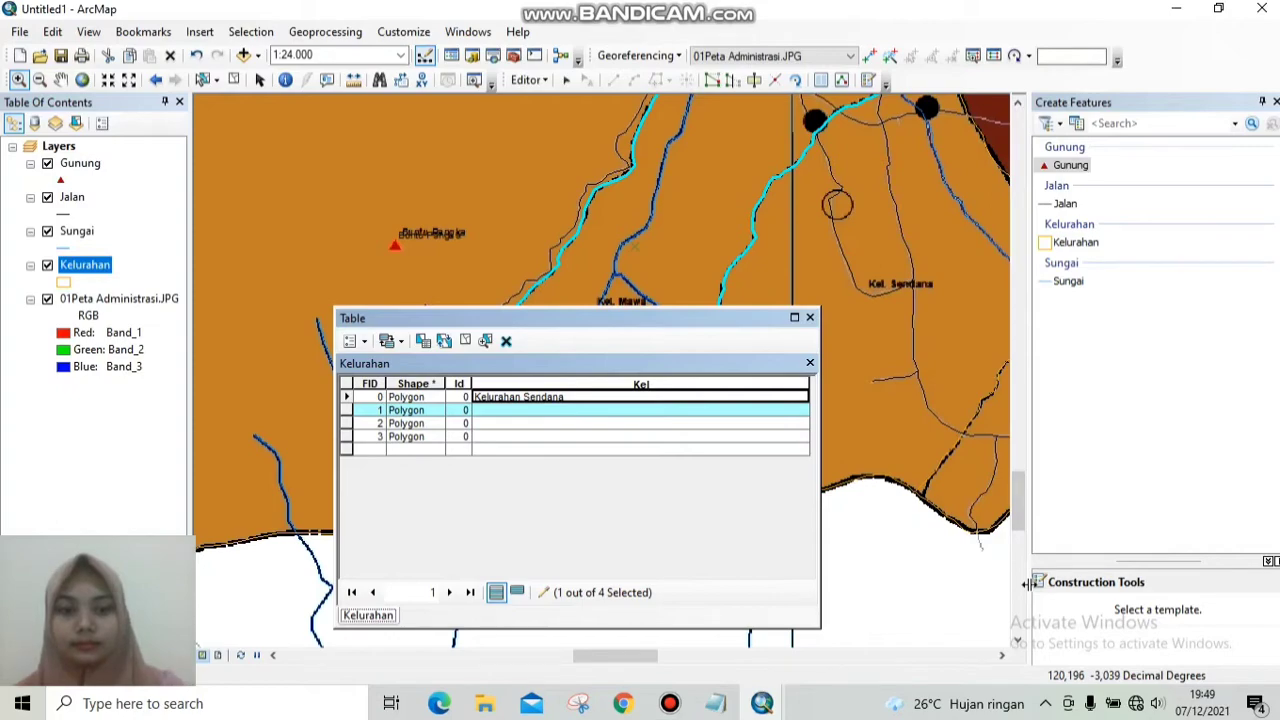
click(1017, 640)
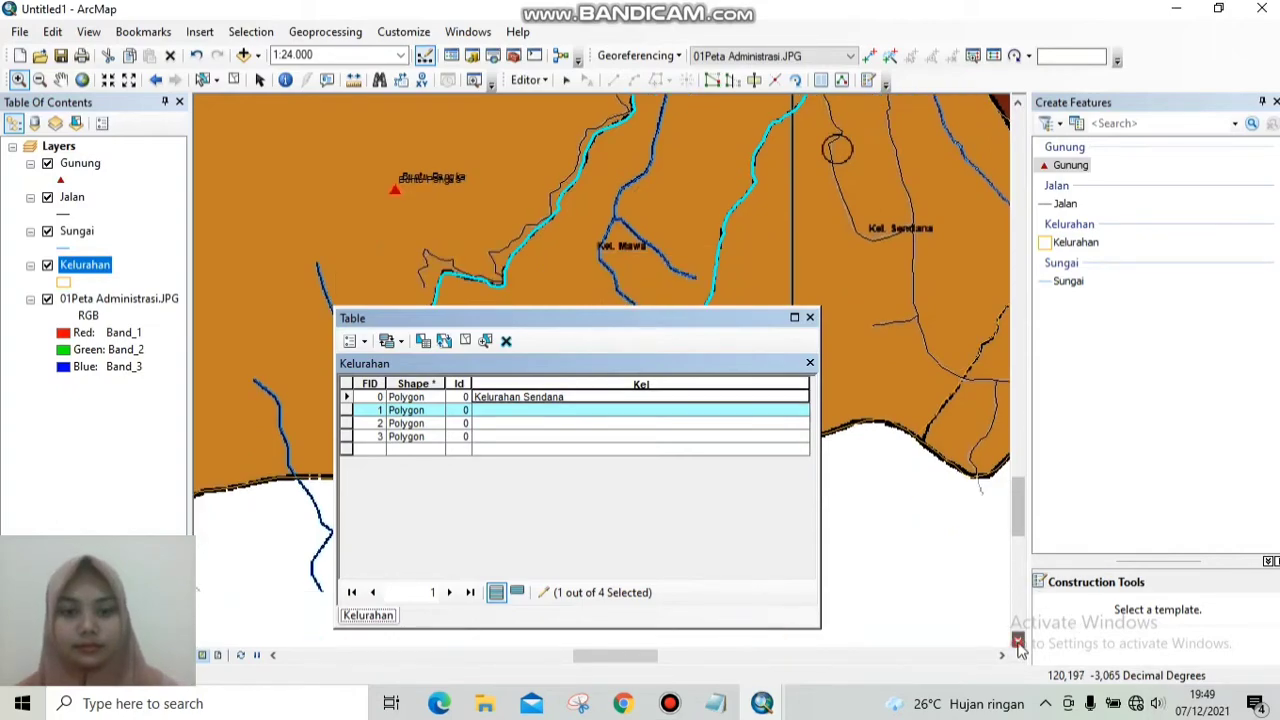
click(349, 413)
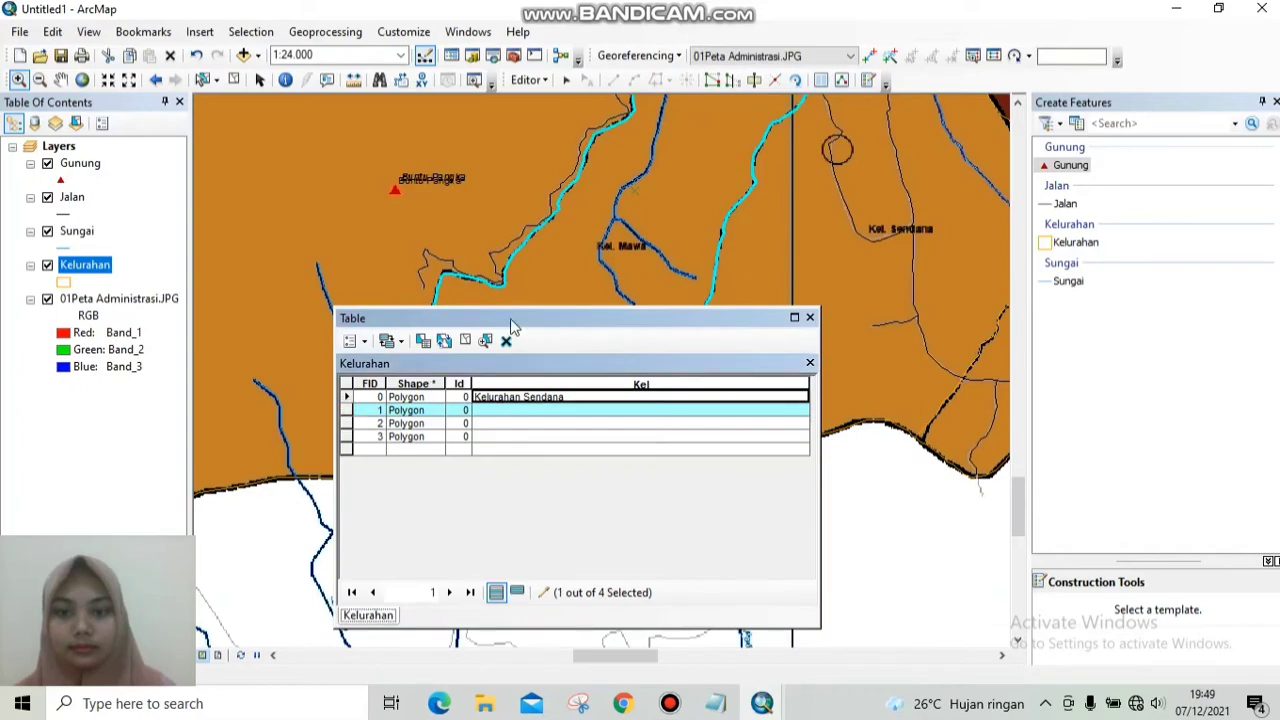
click(491, 412)
text(Kelurahan)
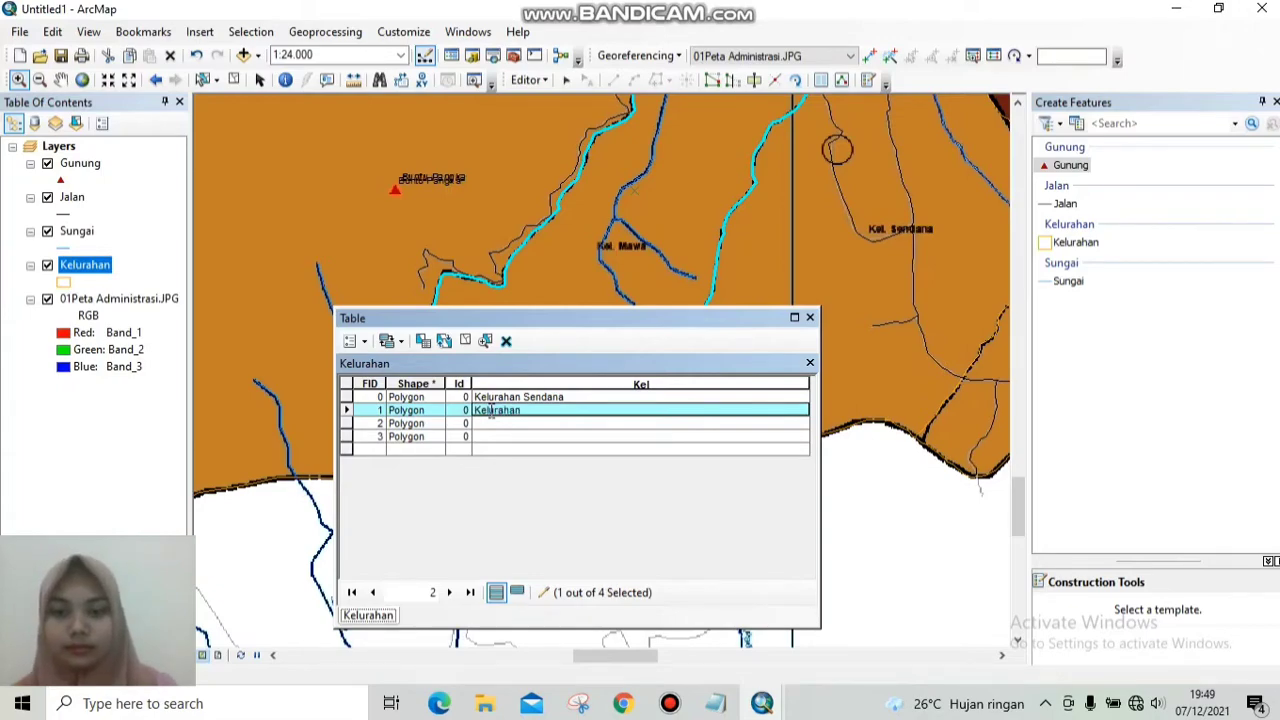
text(Mawa)
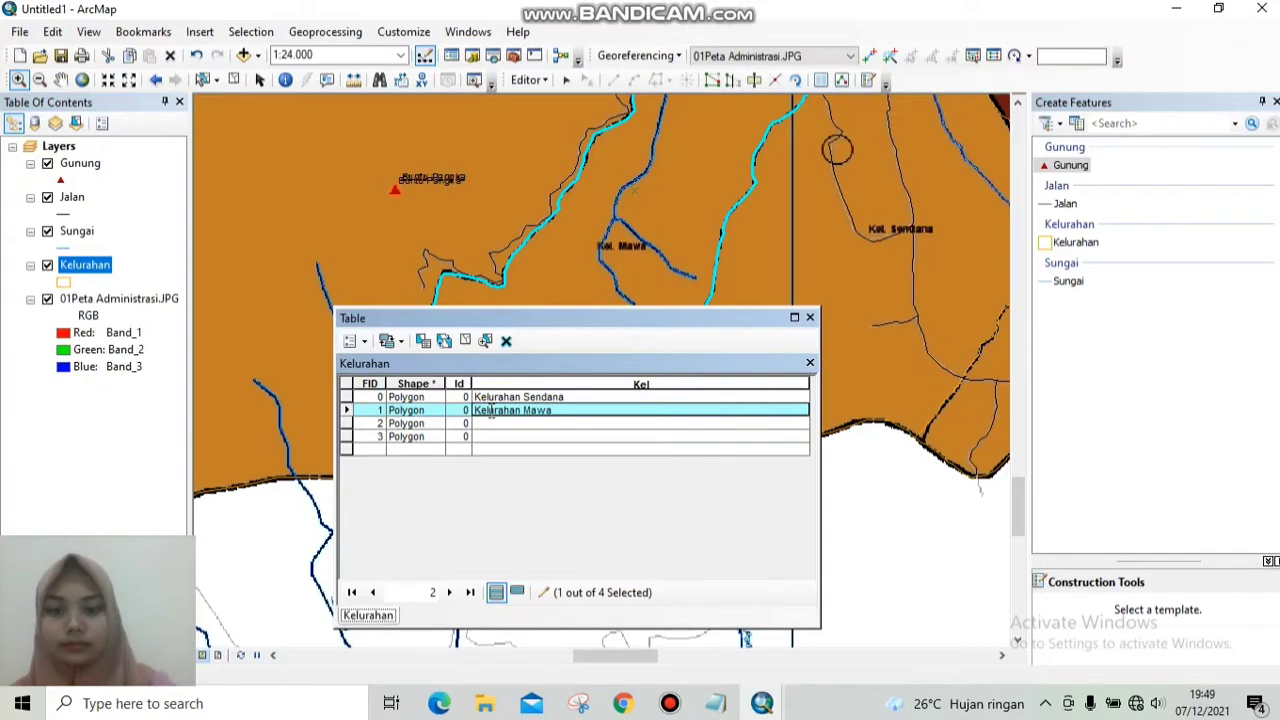
Locate the FID 2 polygon on the reference map and enter "Kelurahan Peta" in its Kel field.
click(346, 424)
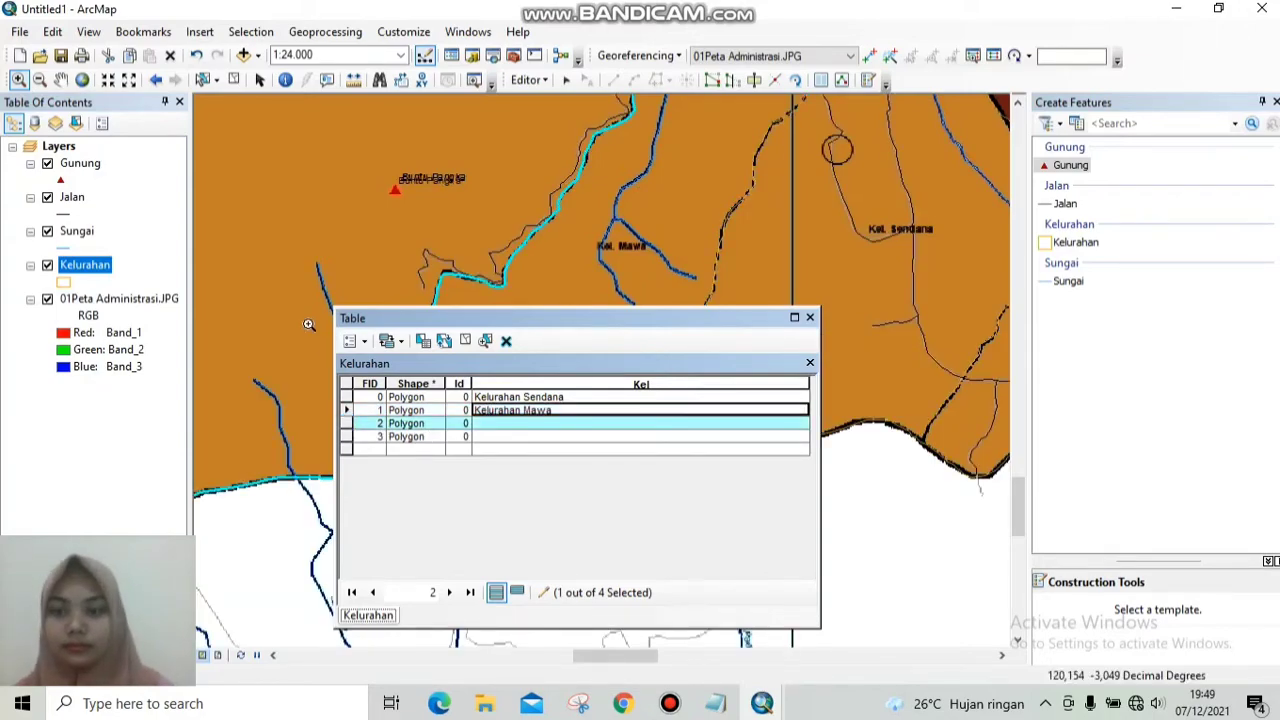
click(38, 80)
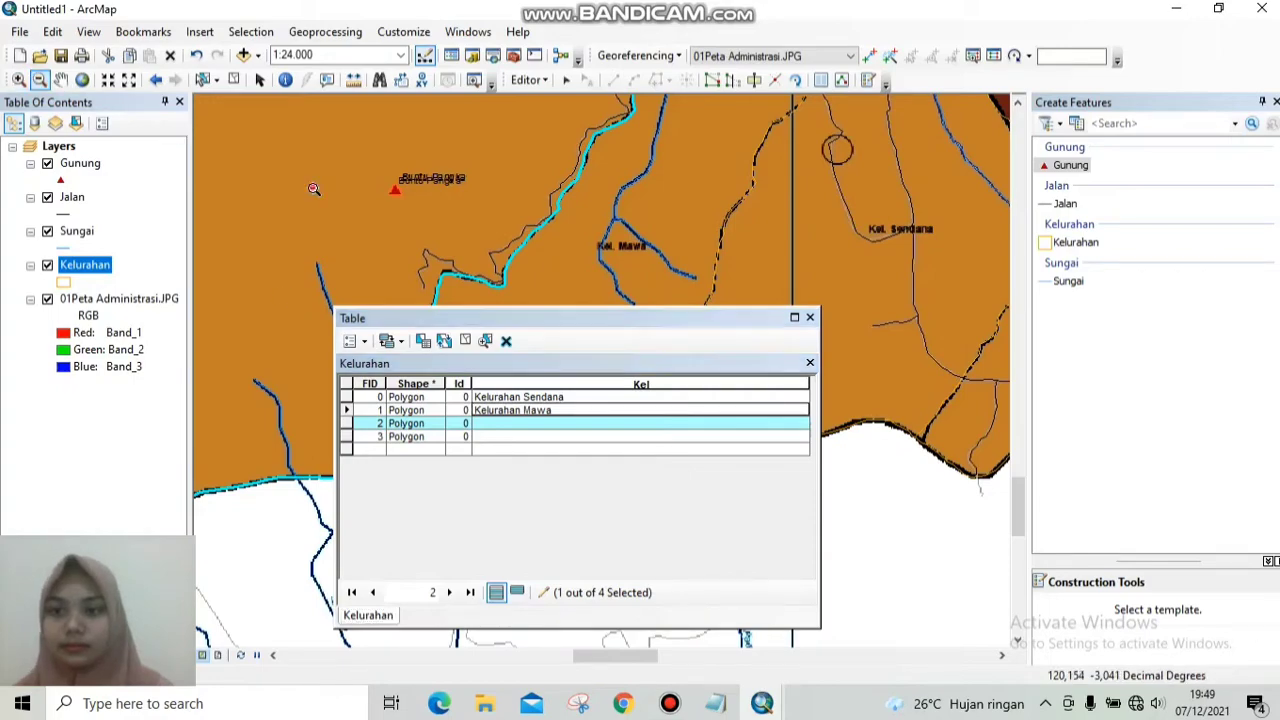
click(314, 188)
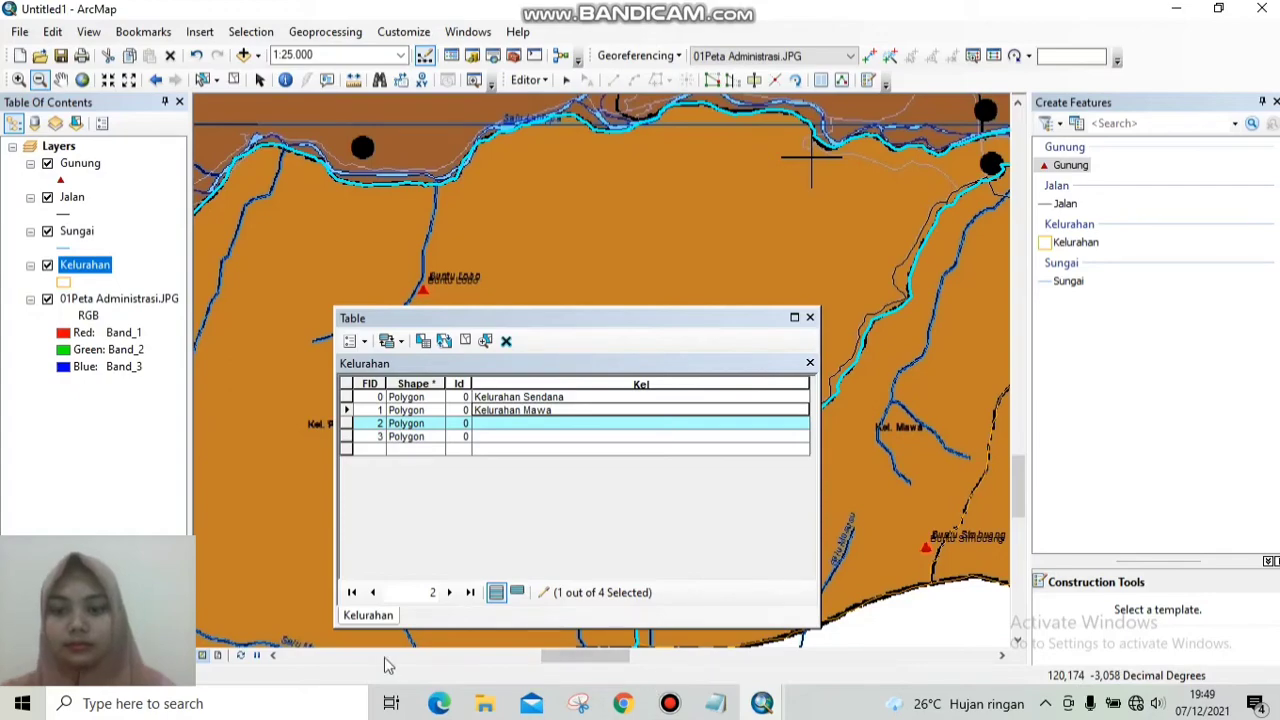
click(273, 656)
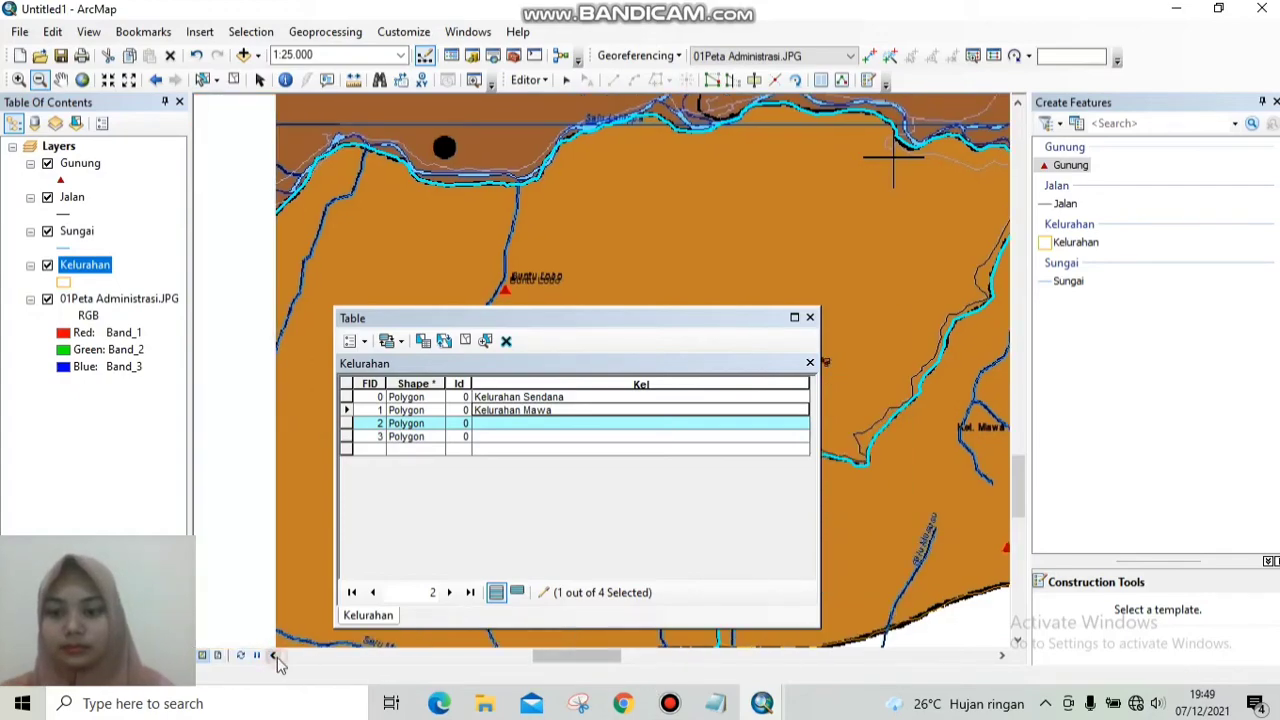
click(1001, 656)
click(1001, 656)
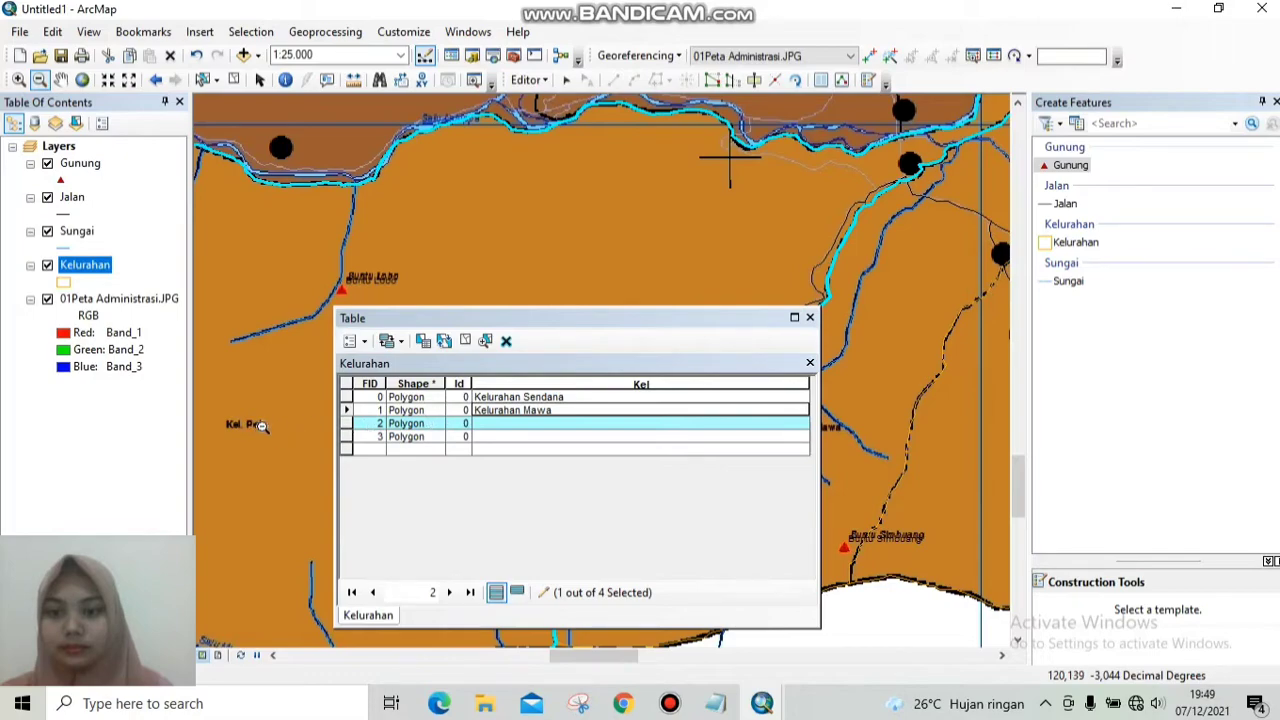
click(498, 423)
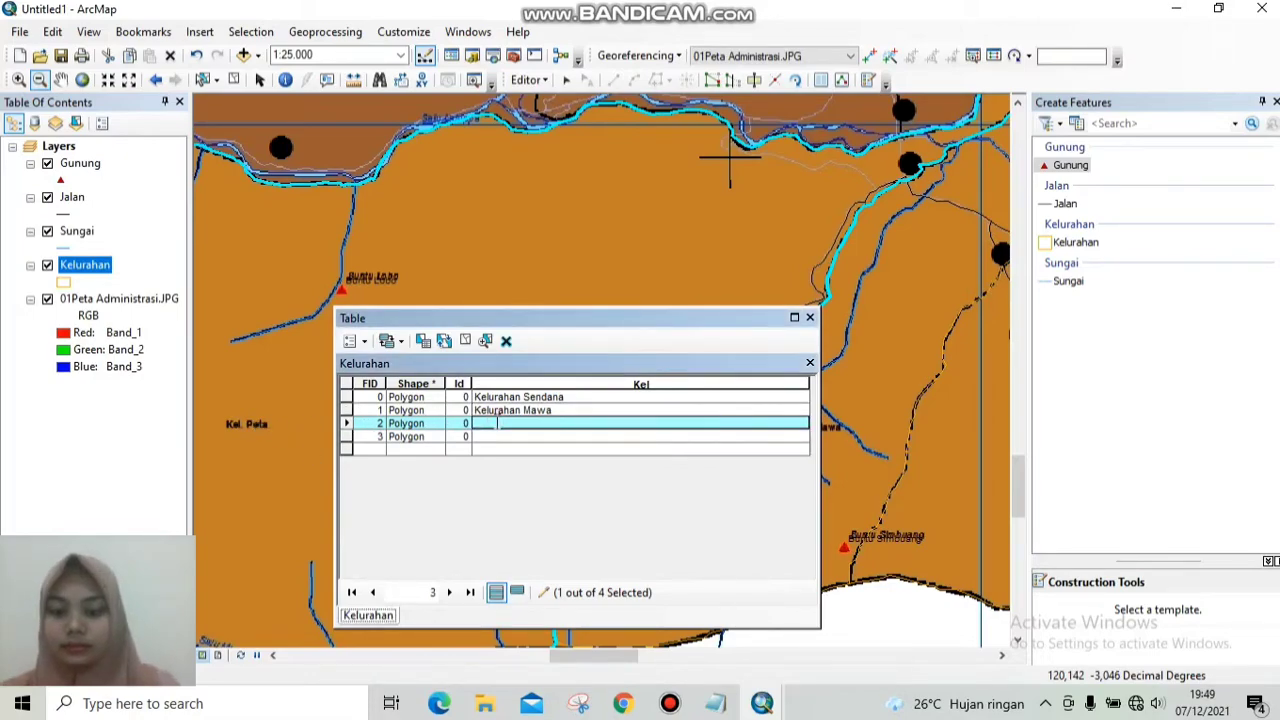
text(K)
text(e)
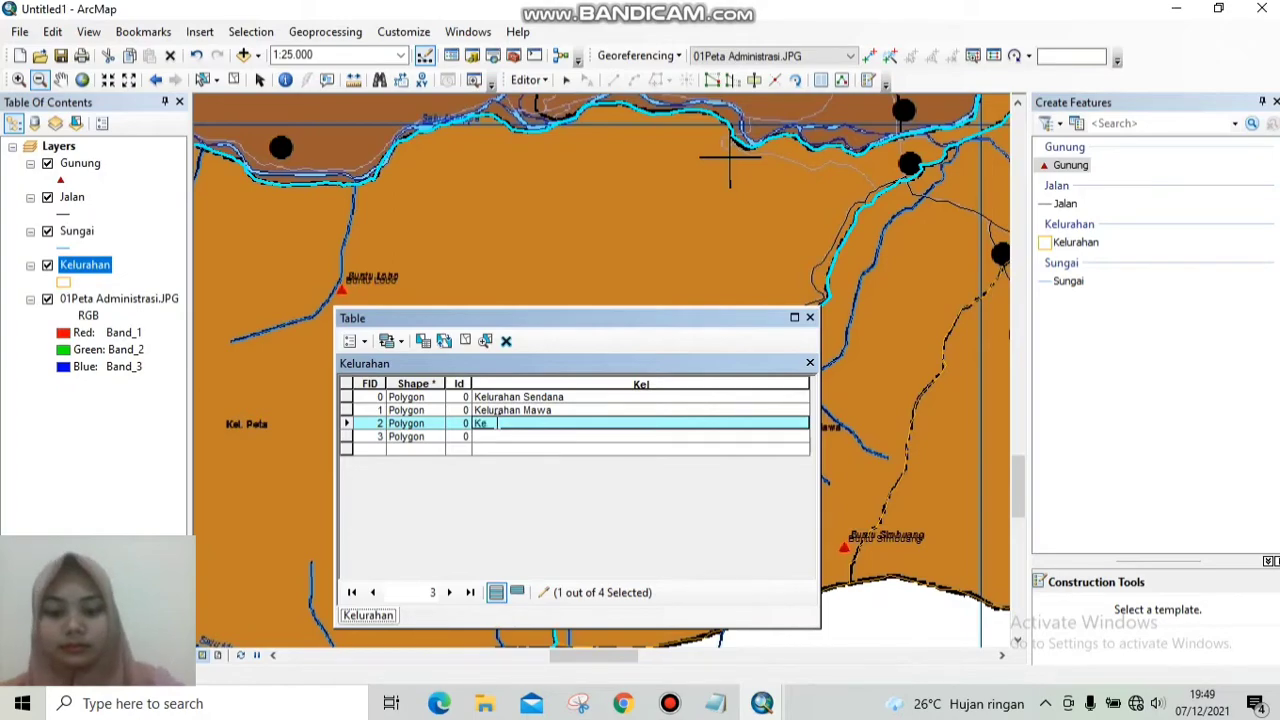
text(lurahan)
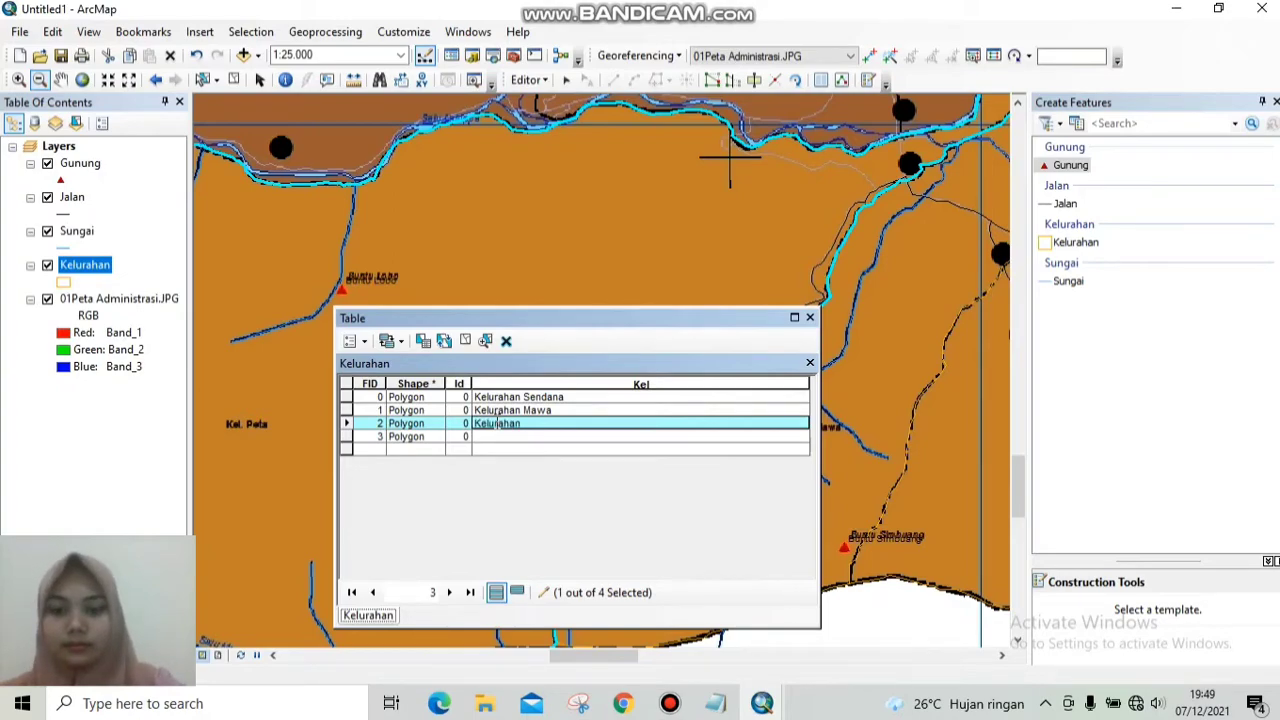
text( Peta)
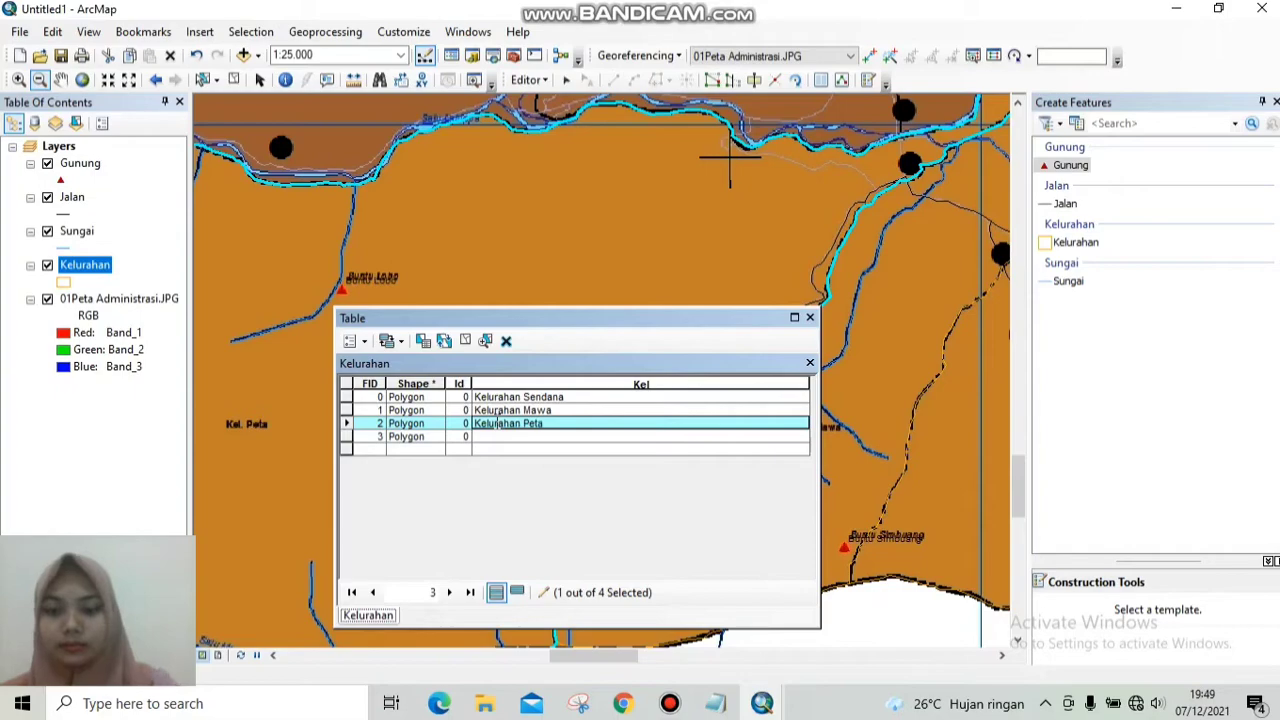
Locate the FID 3 polygon on the reference map and enter "Kelurahan Purangi" in its Kel field.
click(409, 214)
click(817, 437)
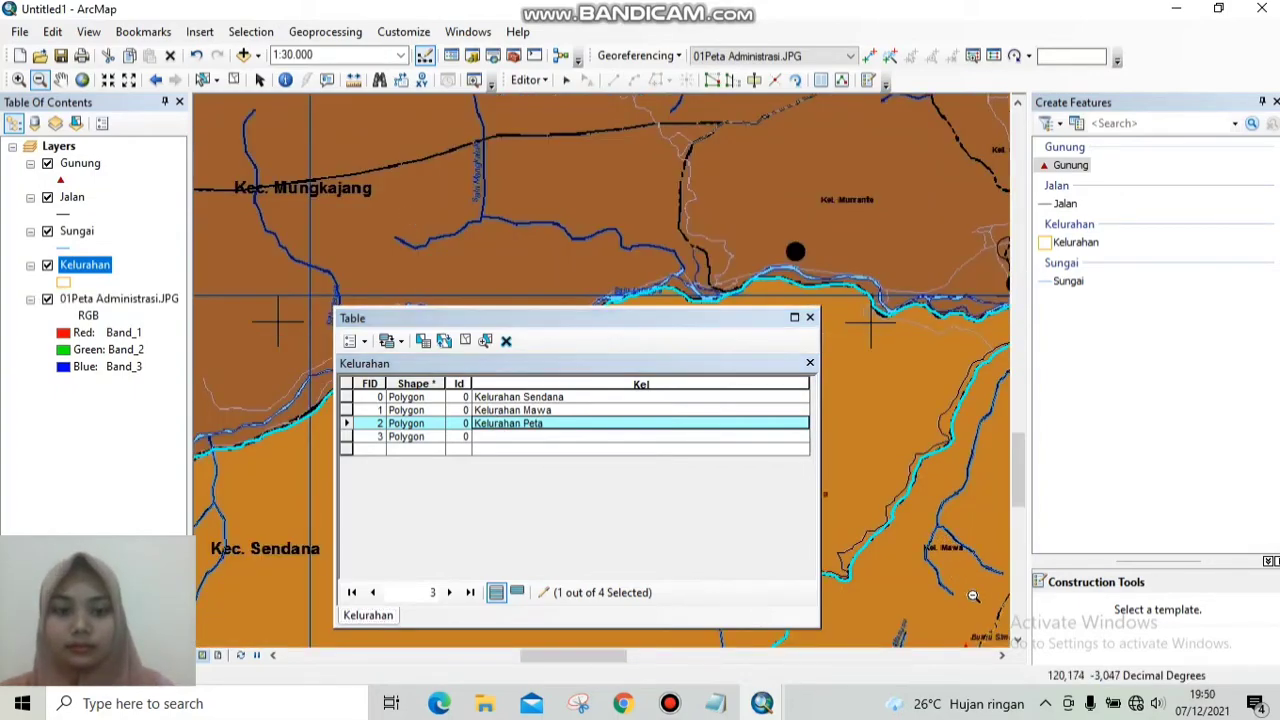
click(1001, 655)
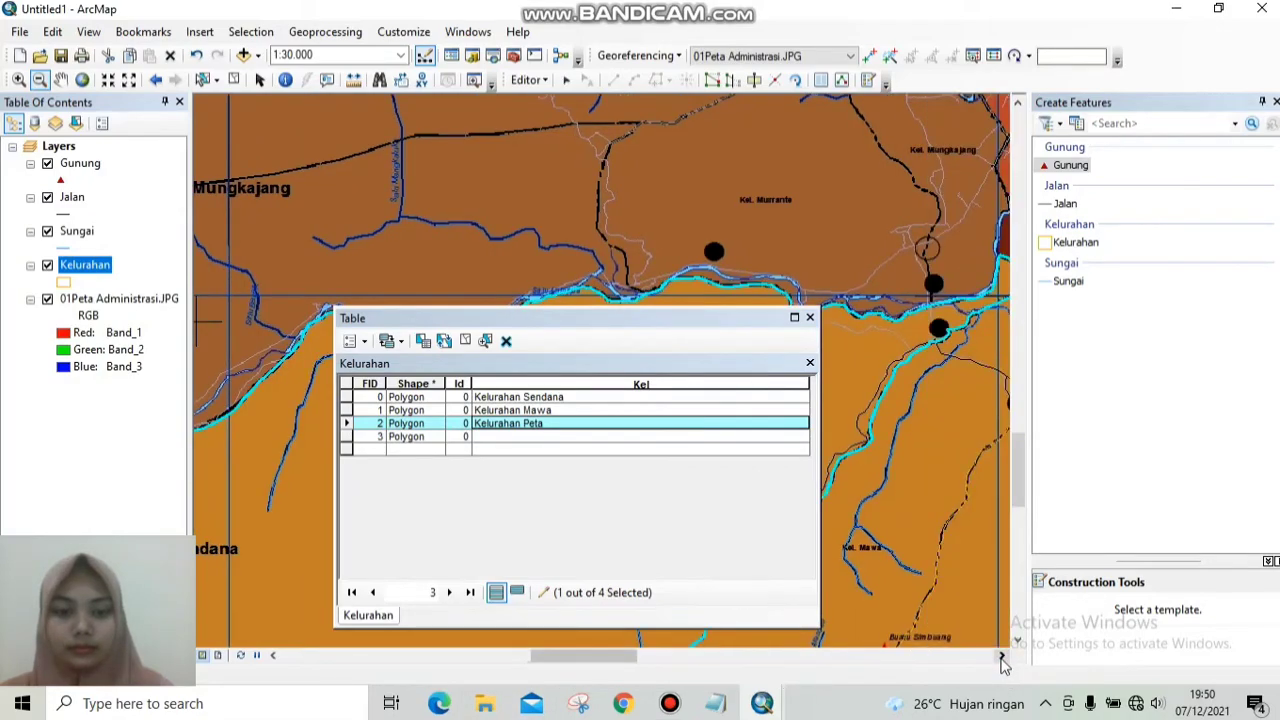
click(1001, 657)
click(1001, 657)
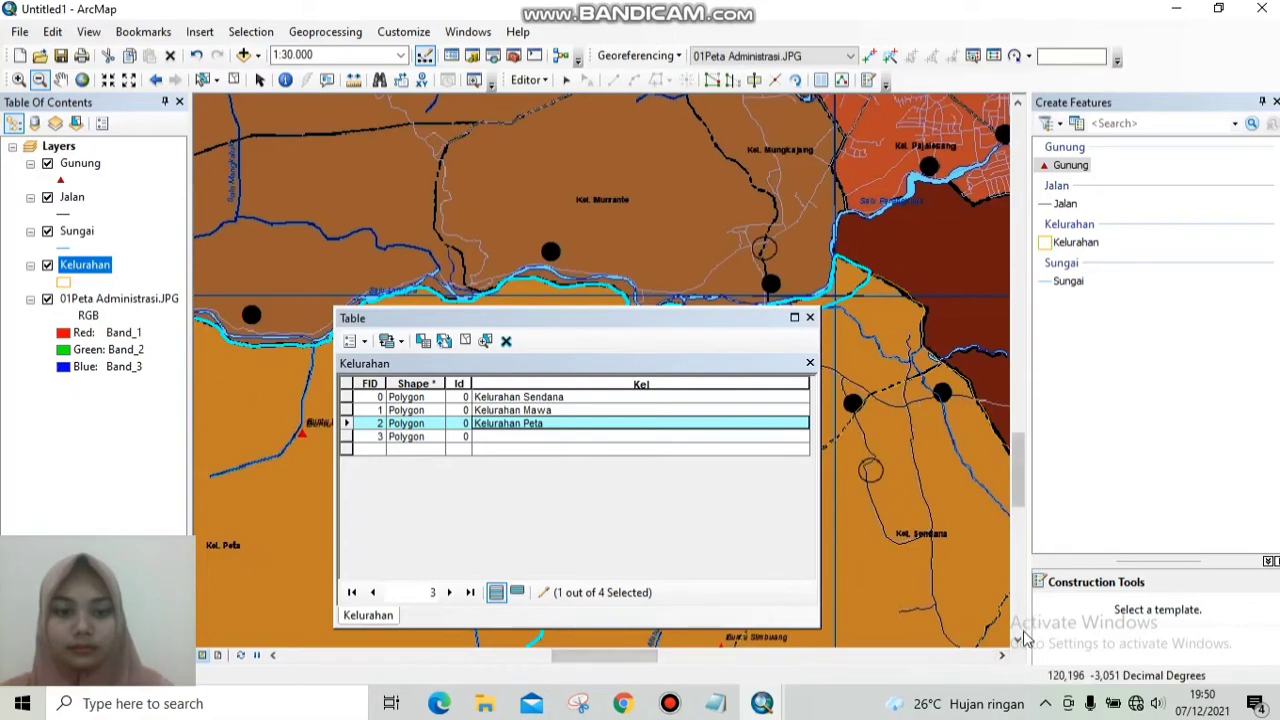
click(1018, 642)
click(1018, 642)
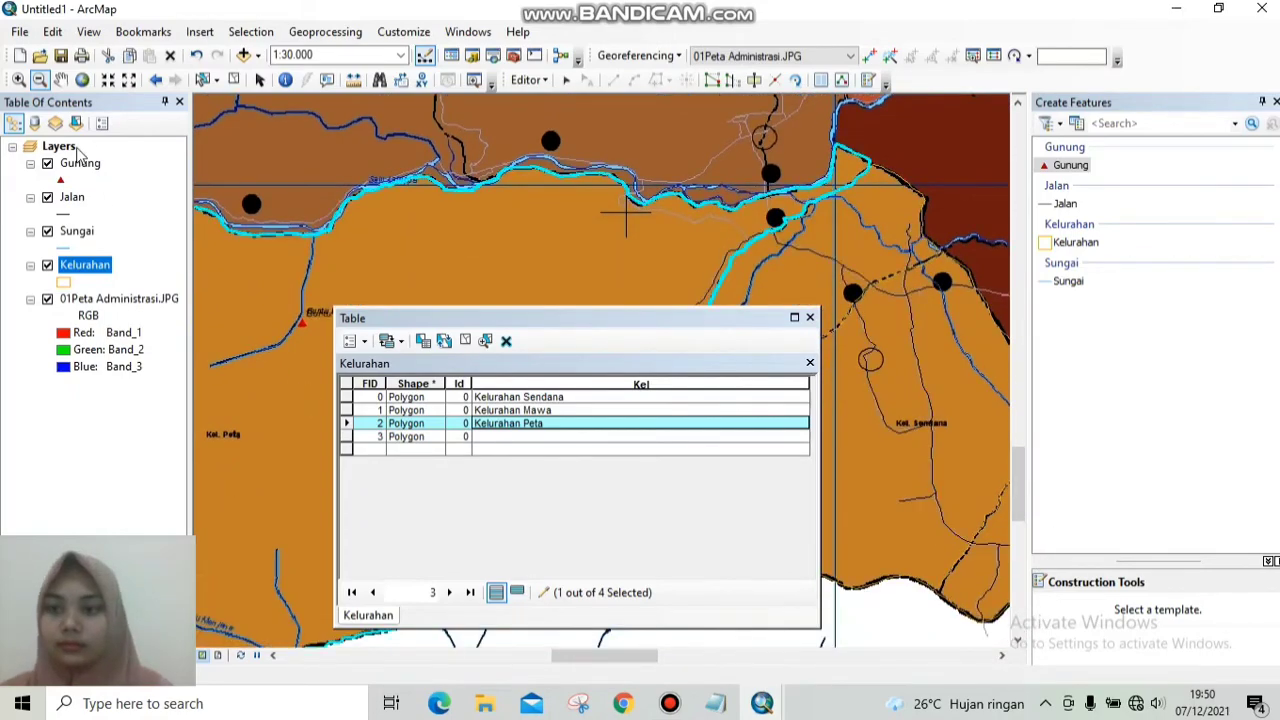
click(346, 437)
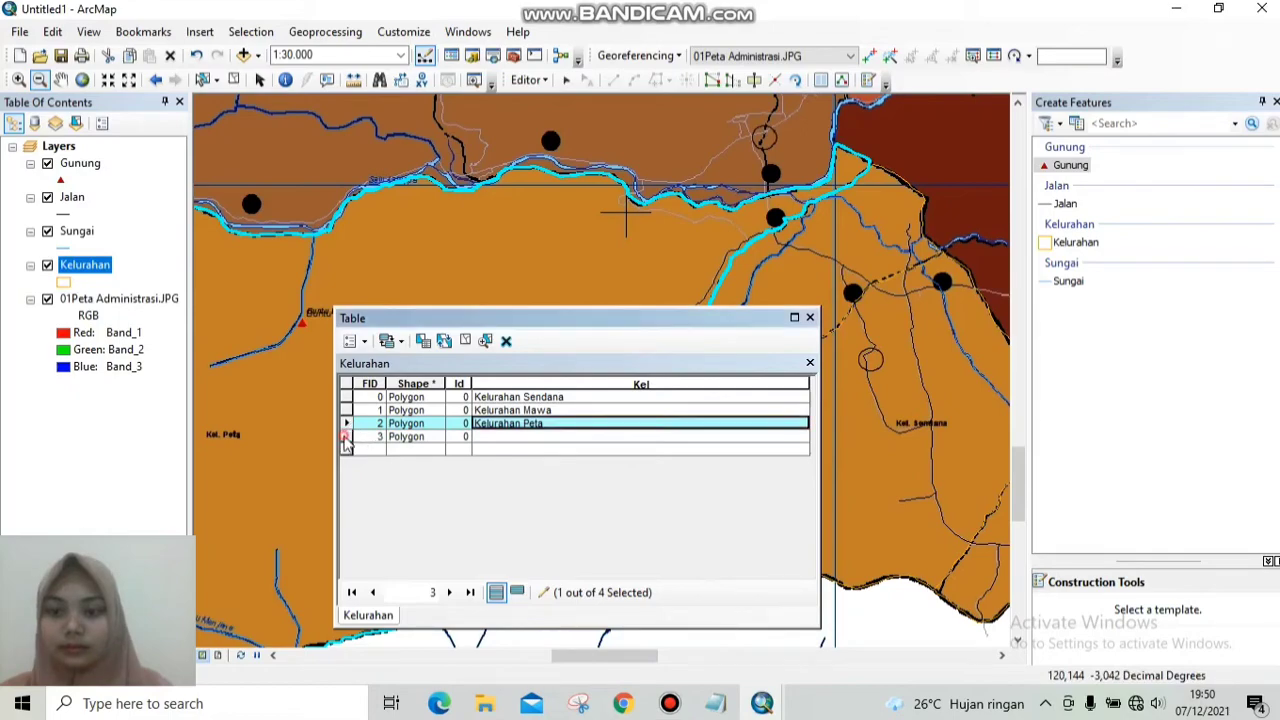
click(1003, 656)
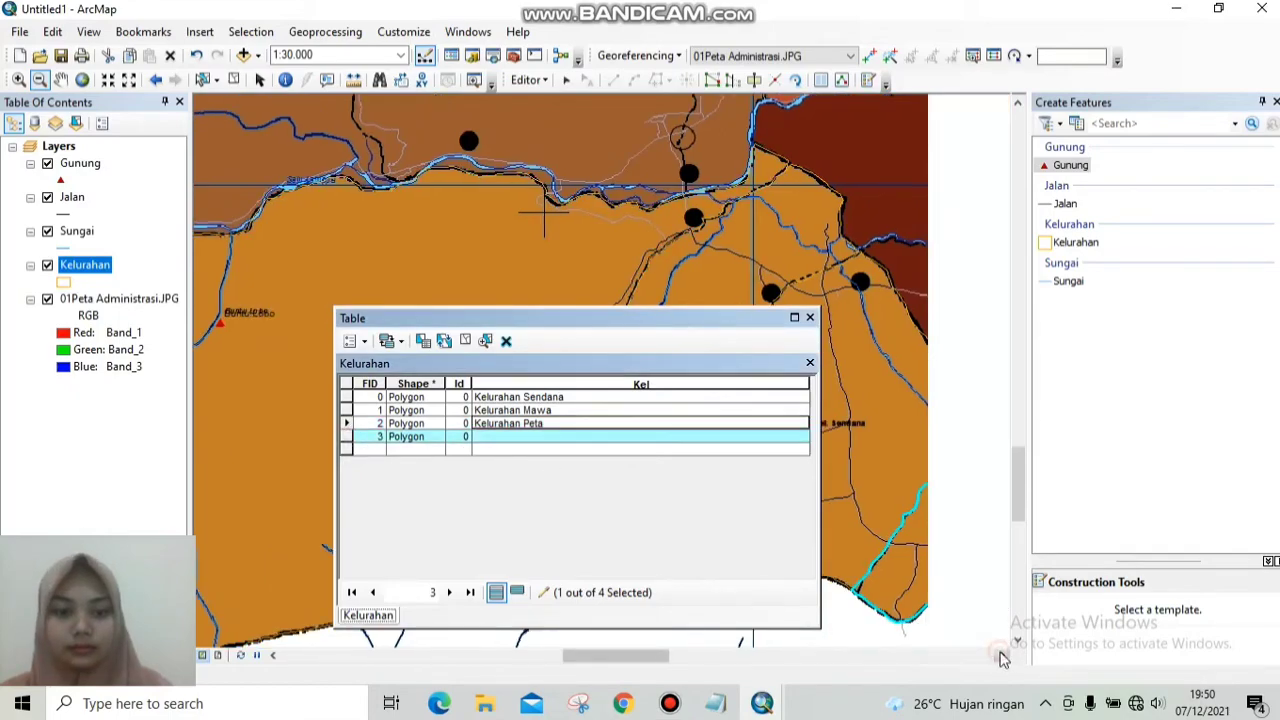
click(1003, 656)
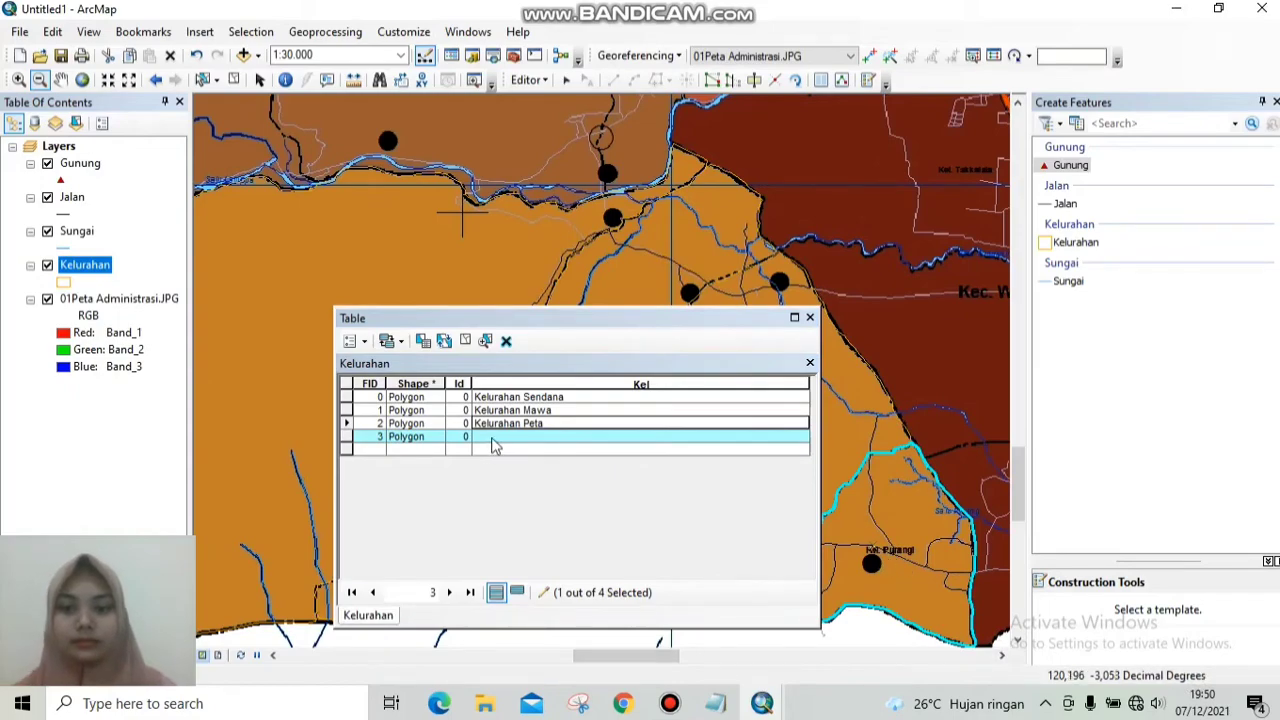
click(493, 442)
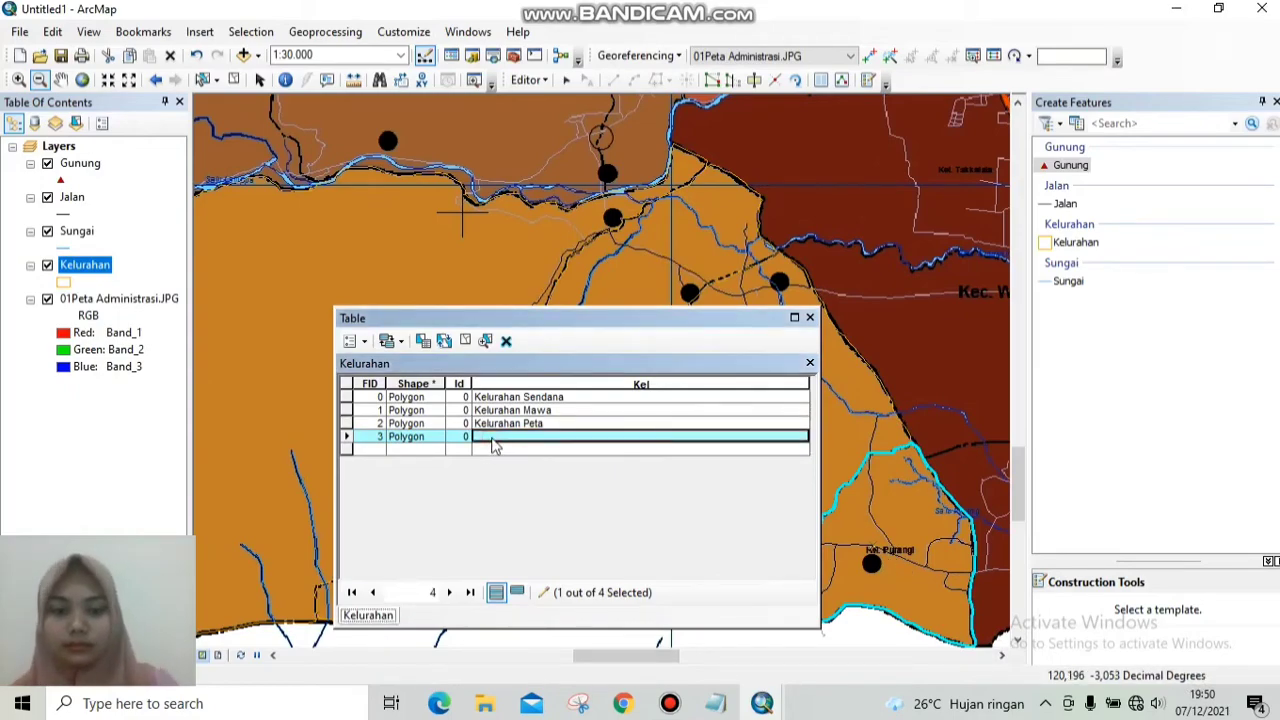
text(Kelura)
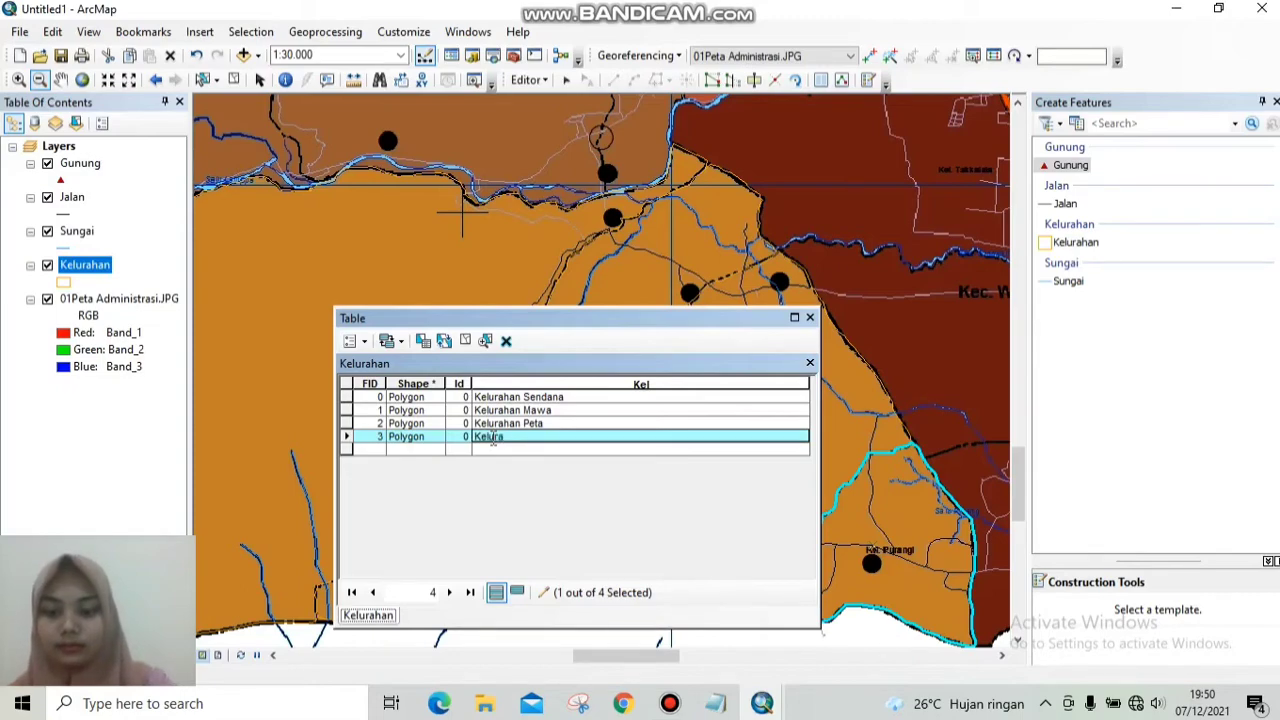
text(han Purangi)
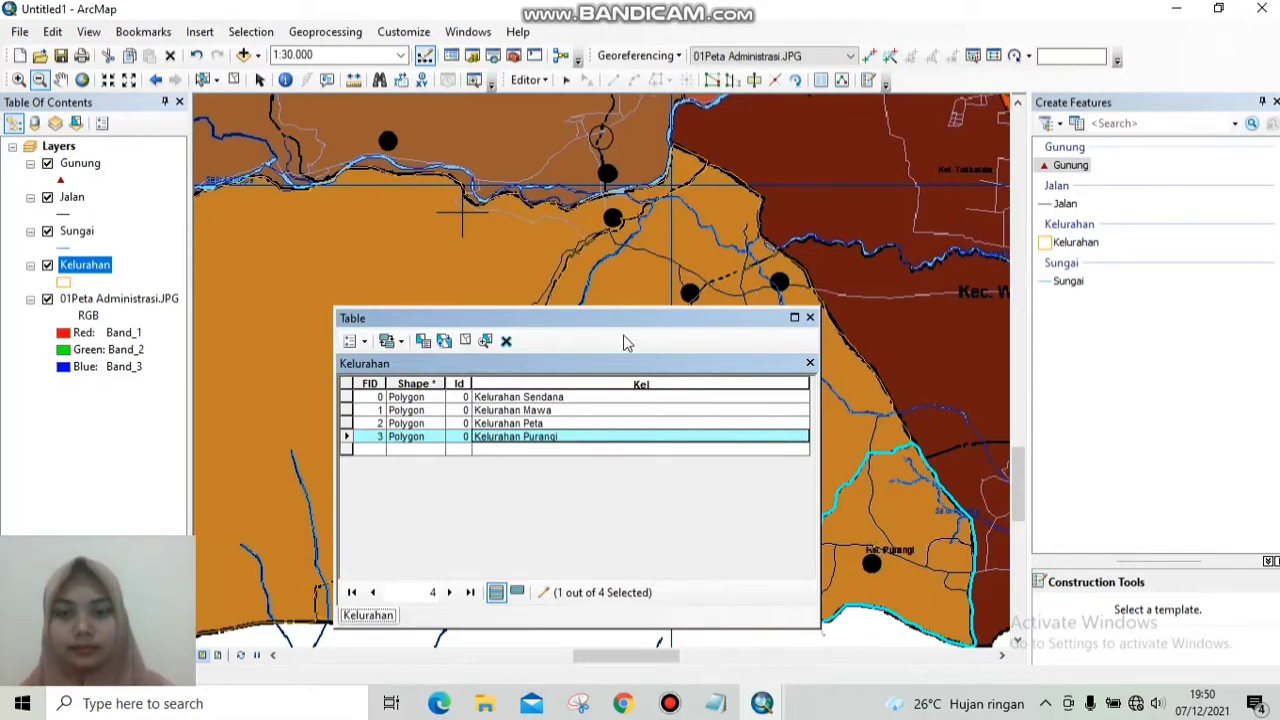
Save the attribute edits, end the edit session and close the Kelurahan attribute table.
click(549, 81)
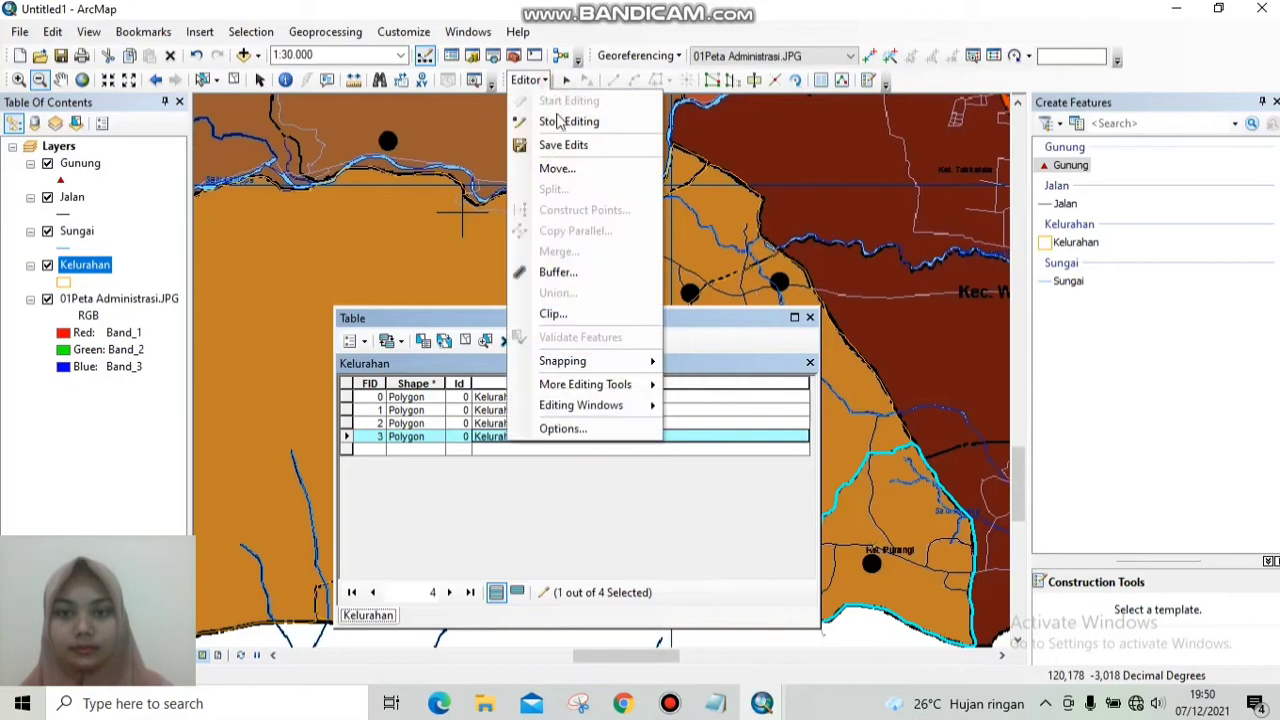
click(556, 146)
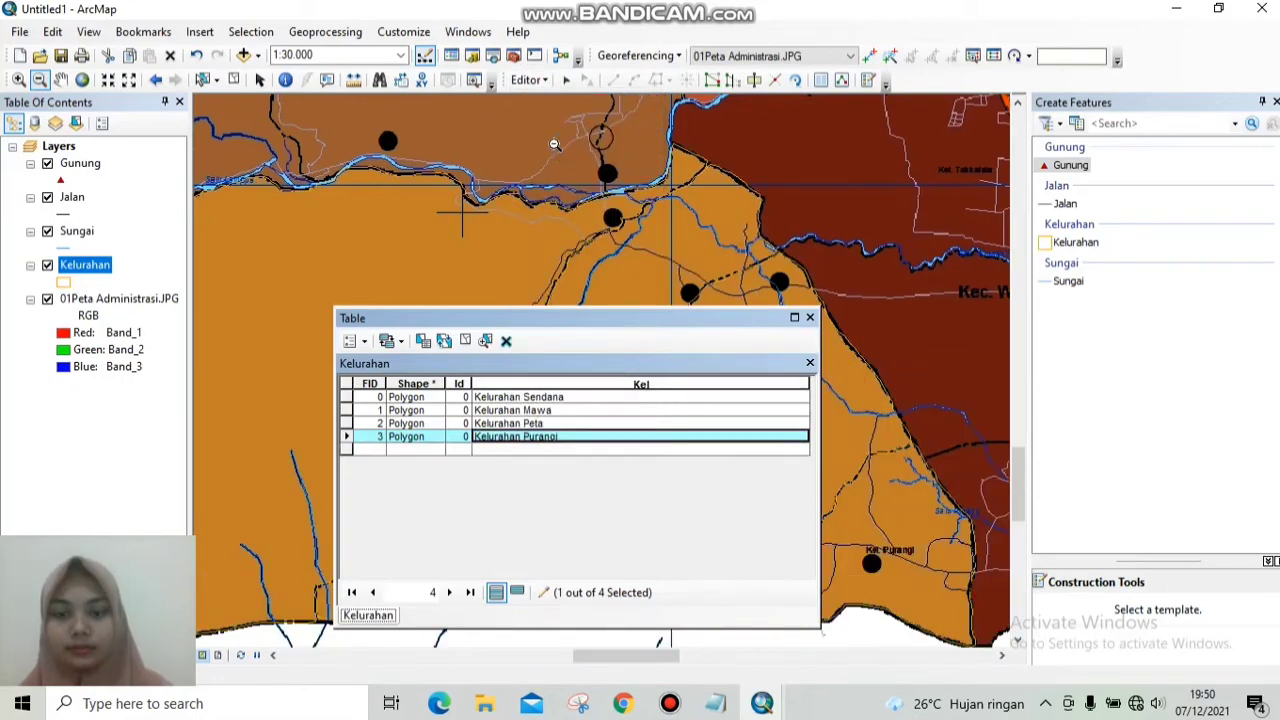
click(528, 80)
click(549, 122)
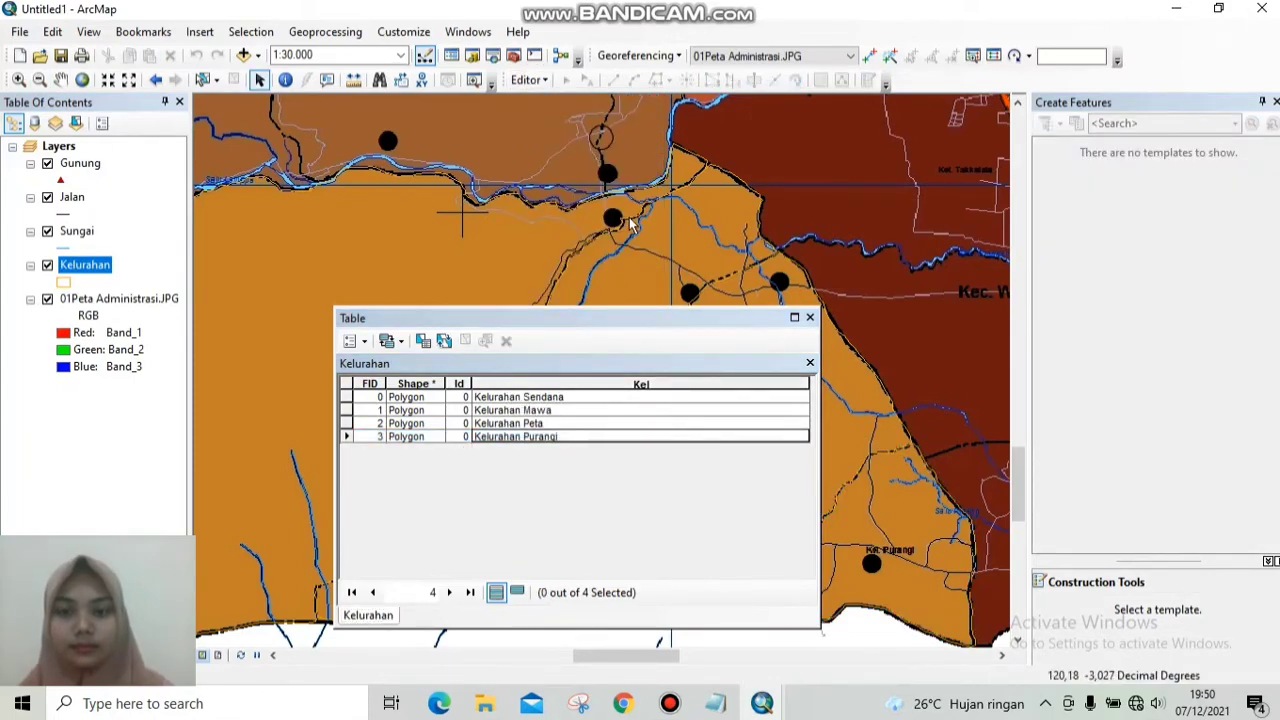
click(810, 317)
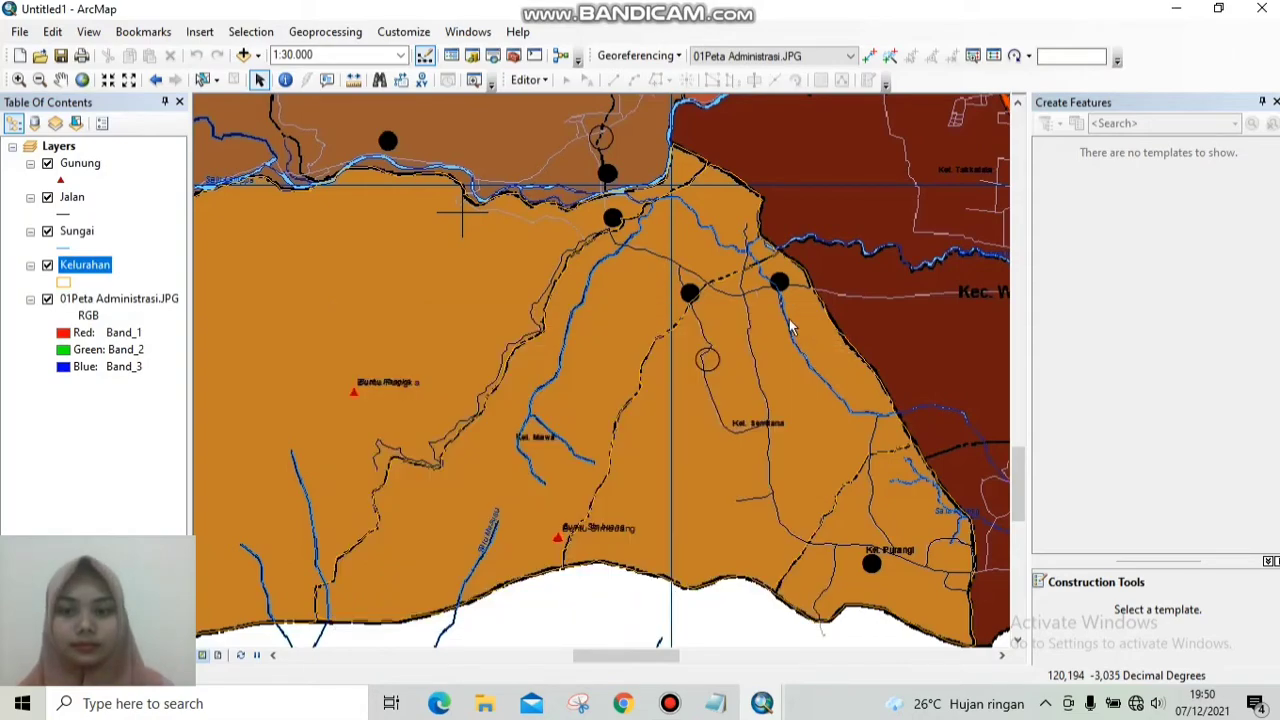
Turn on feature labels for the Kelurahan layer and hide the 01Peta Administrasi.JPG layer.
right_click(67, 271)
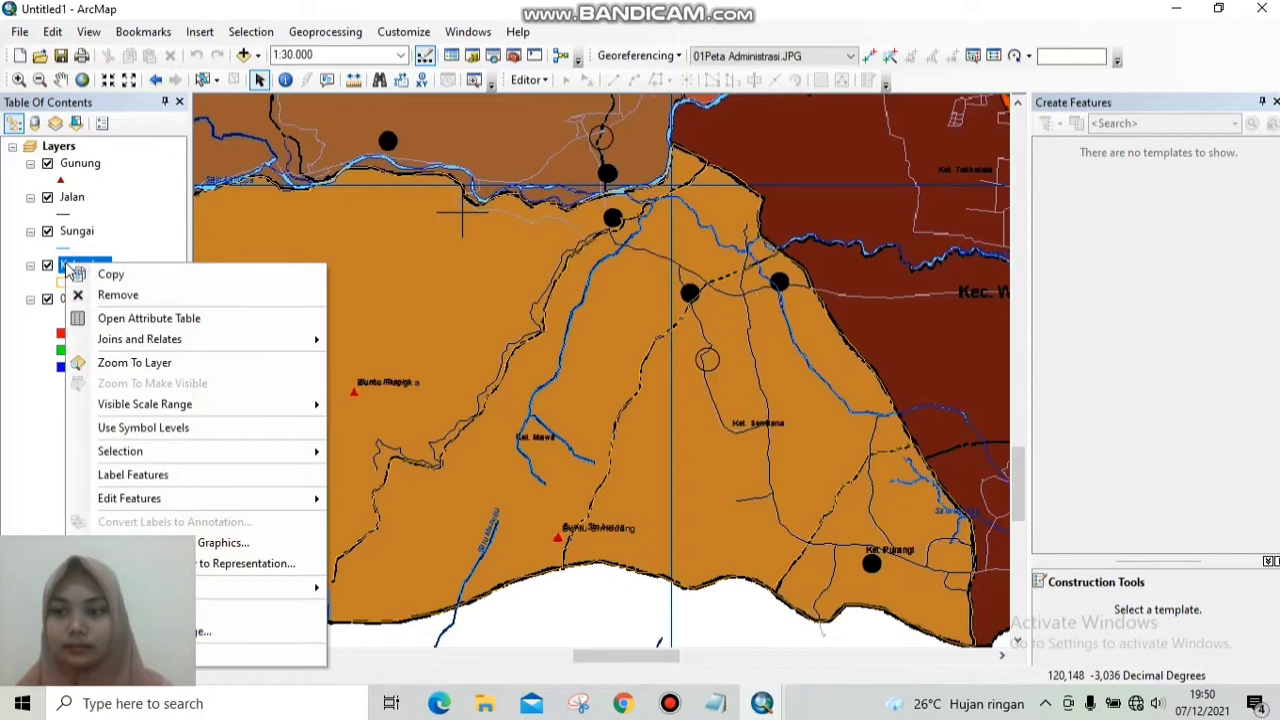
click(177, 477)
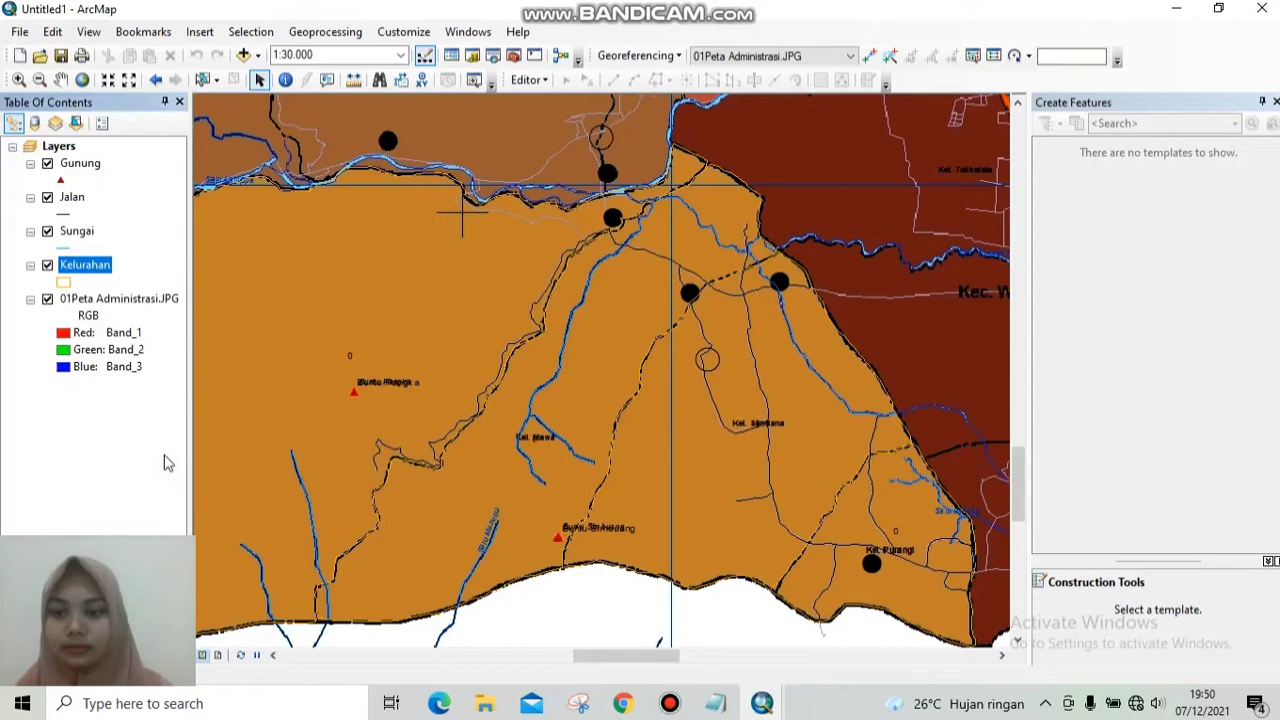
click(47, 302)
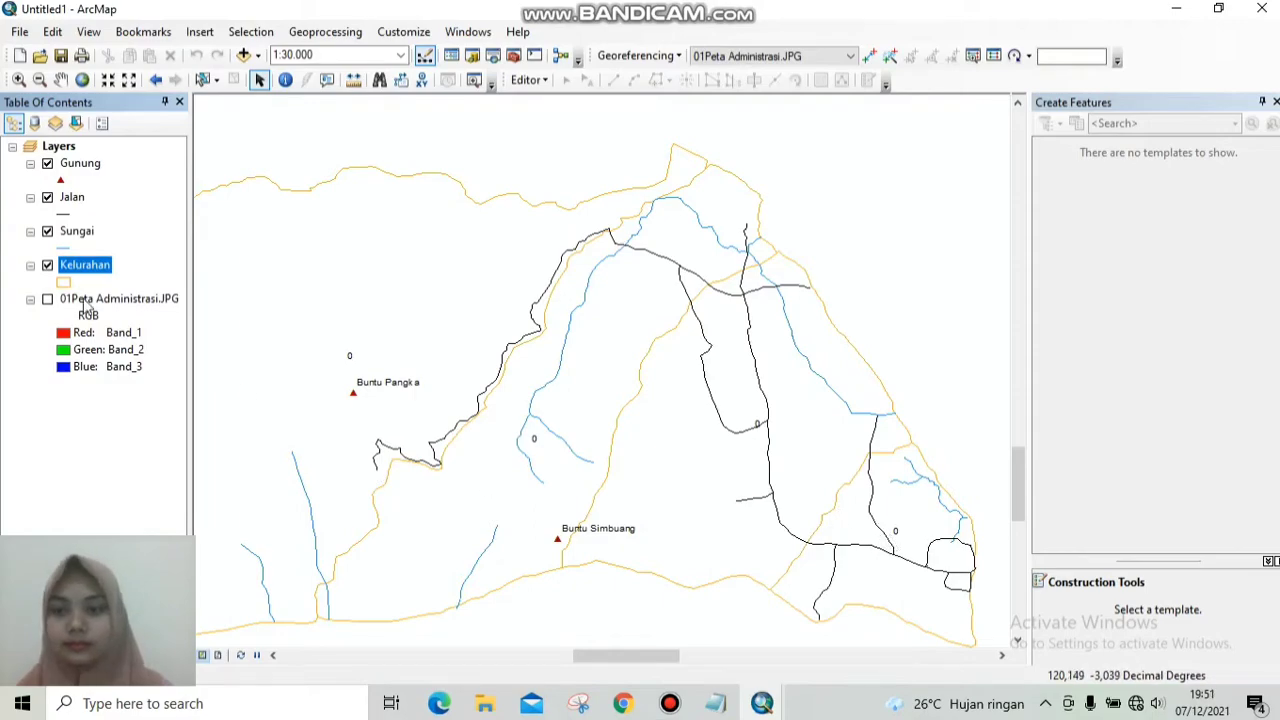
Set the Kelurahan layer's label field to Kel and check the labels across the map.
right_click(56, 267)
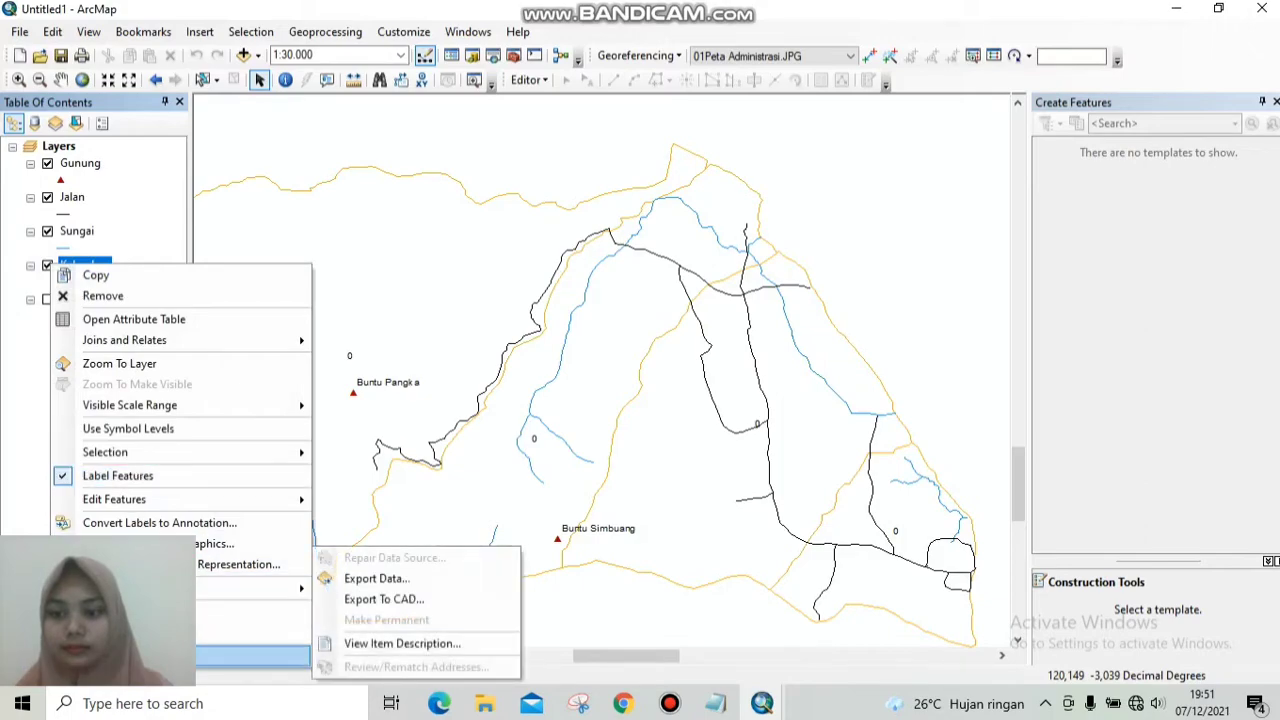
click(122, 656)
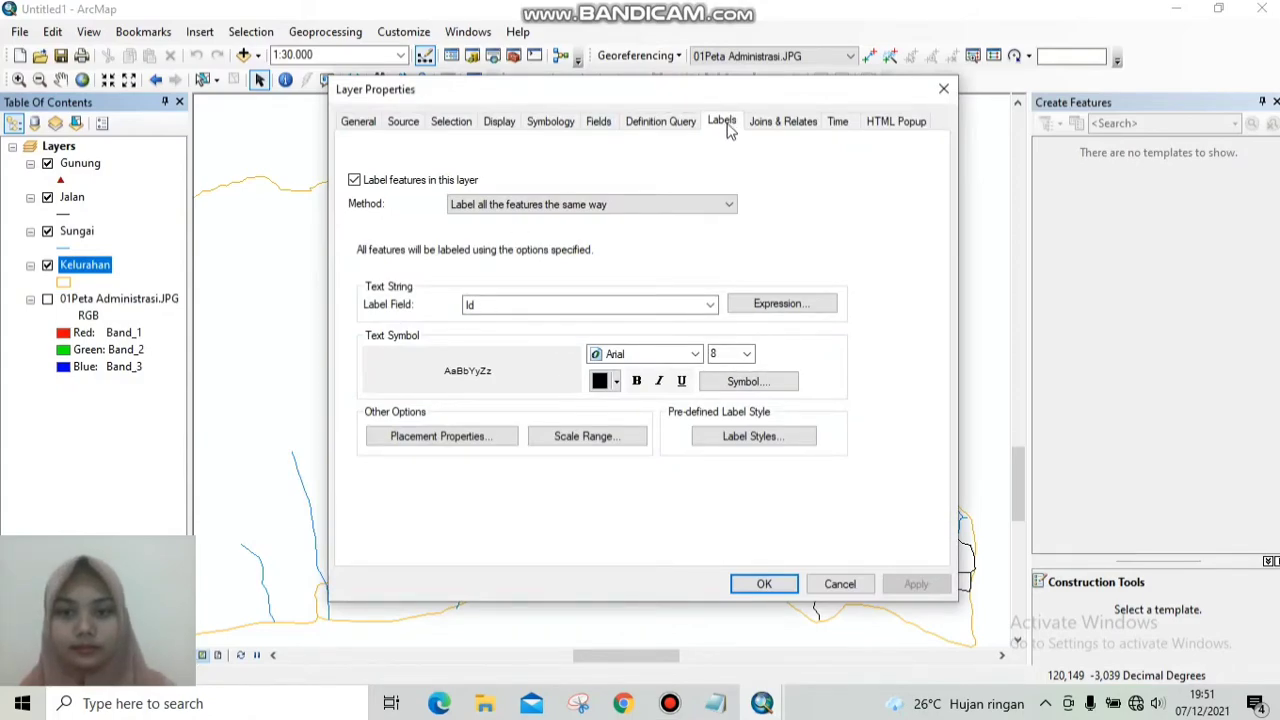
click(710, 304)
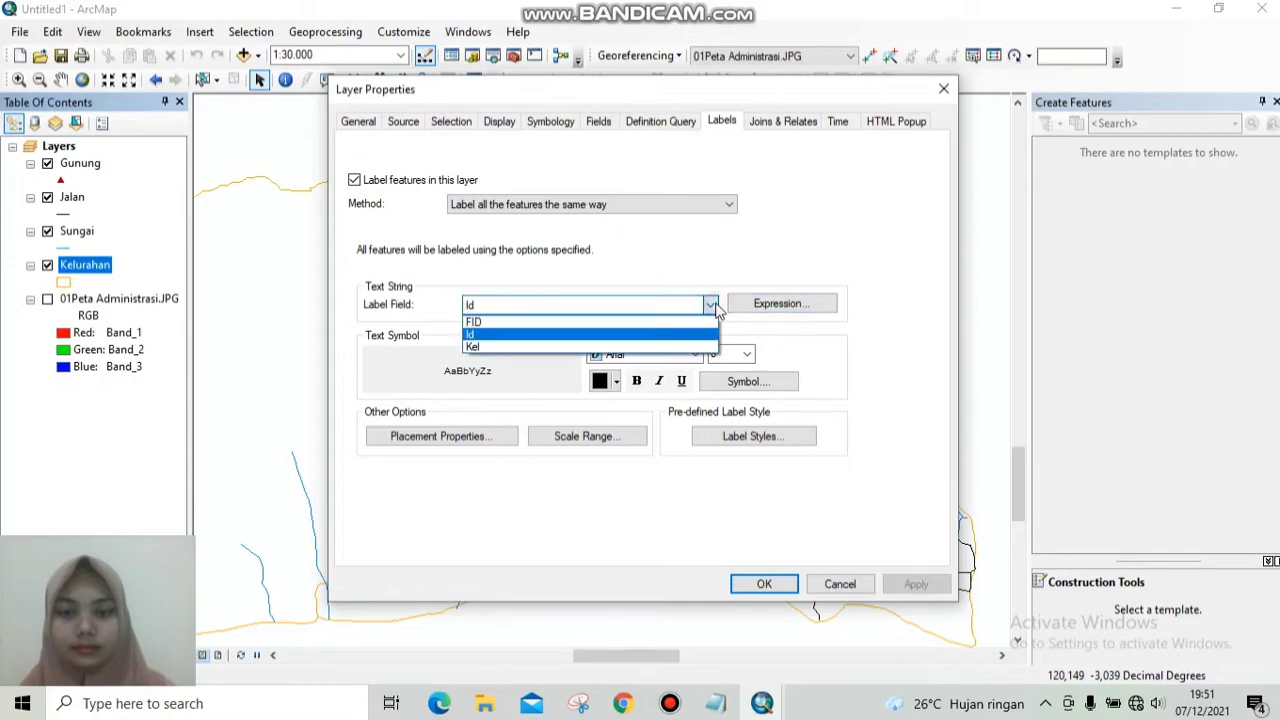
click(617, 346)
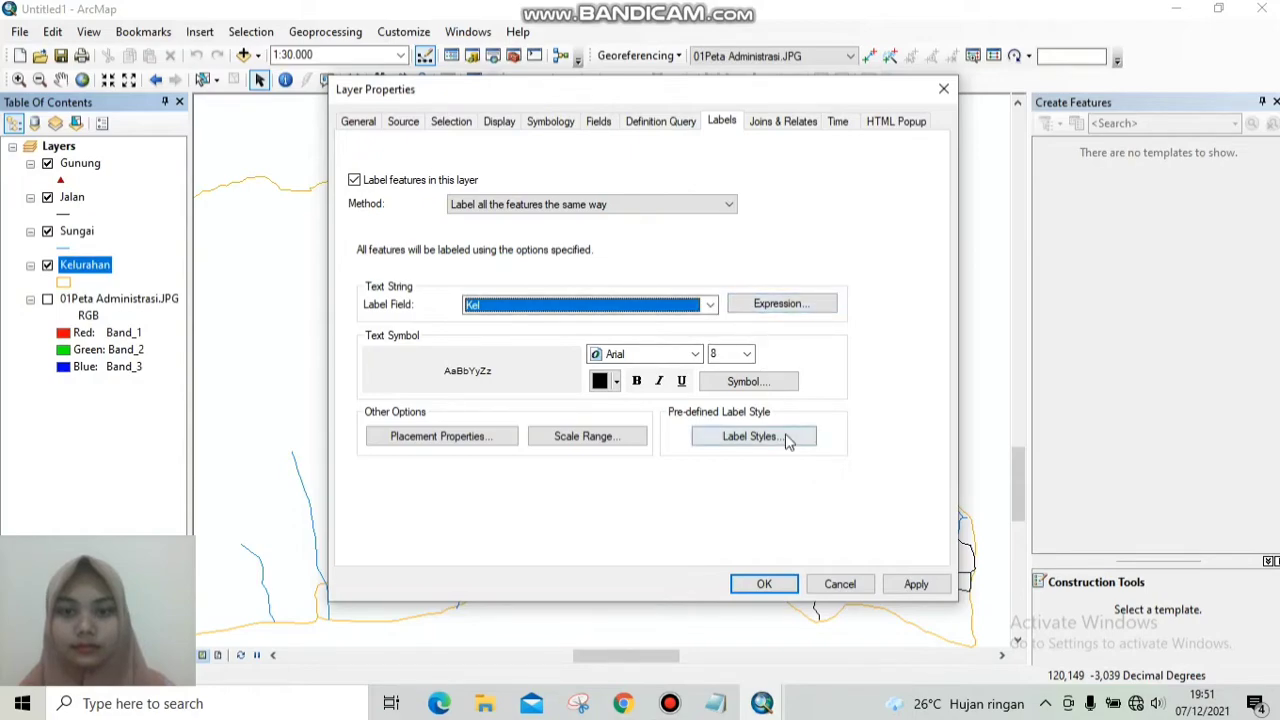
click(914, 587)
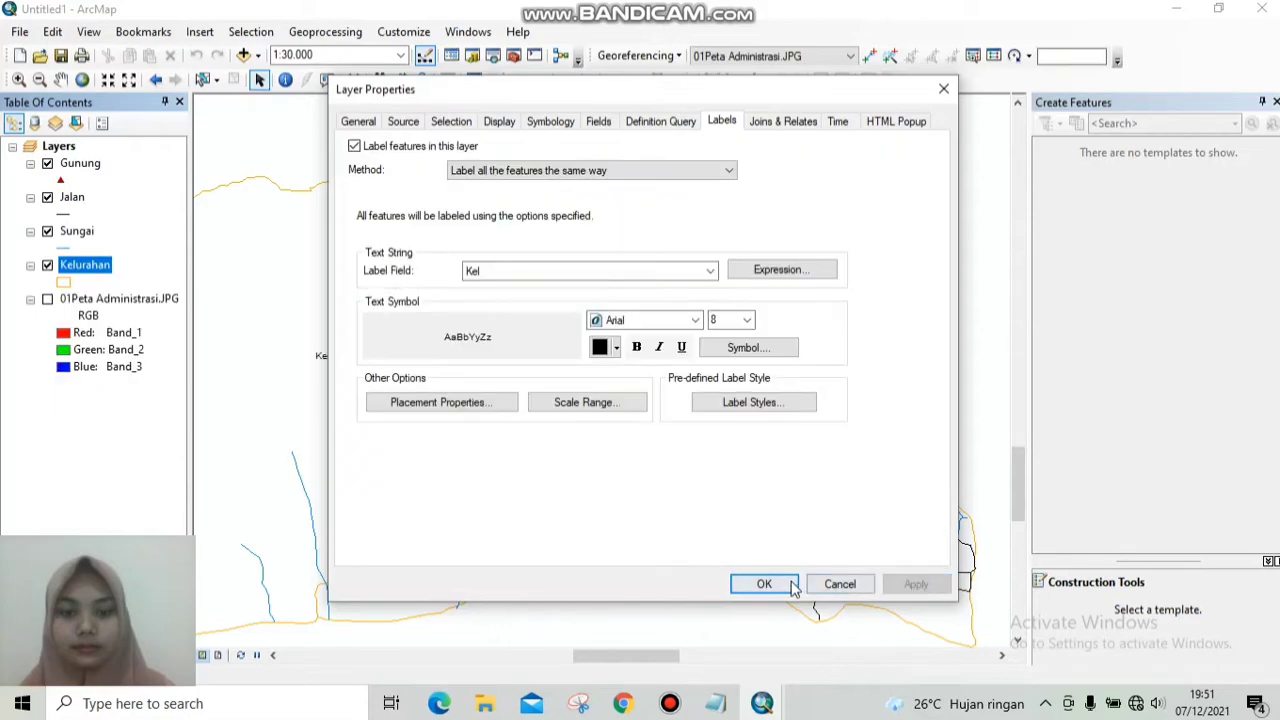
click(787, 587)
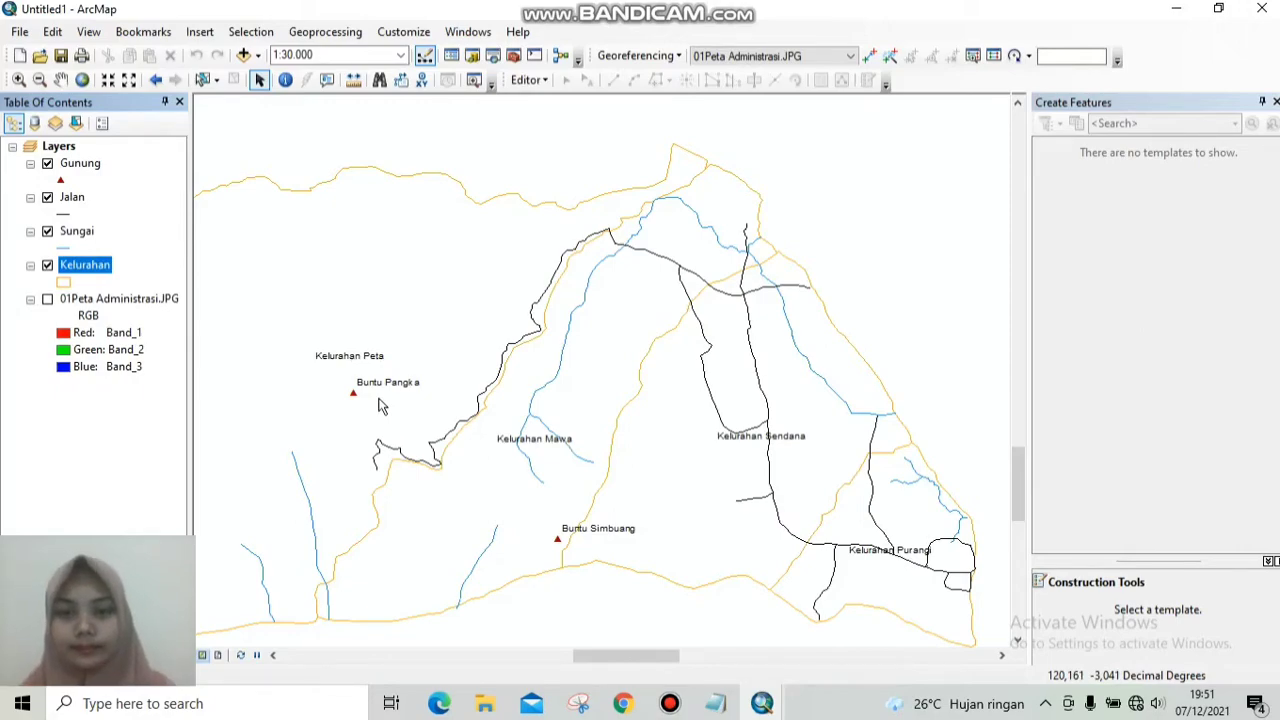
click(40, 80)
click(446, 286)
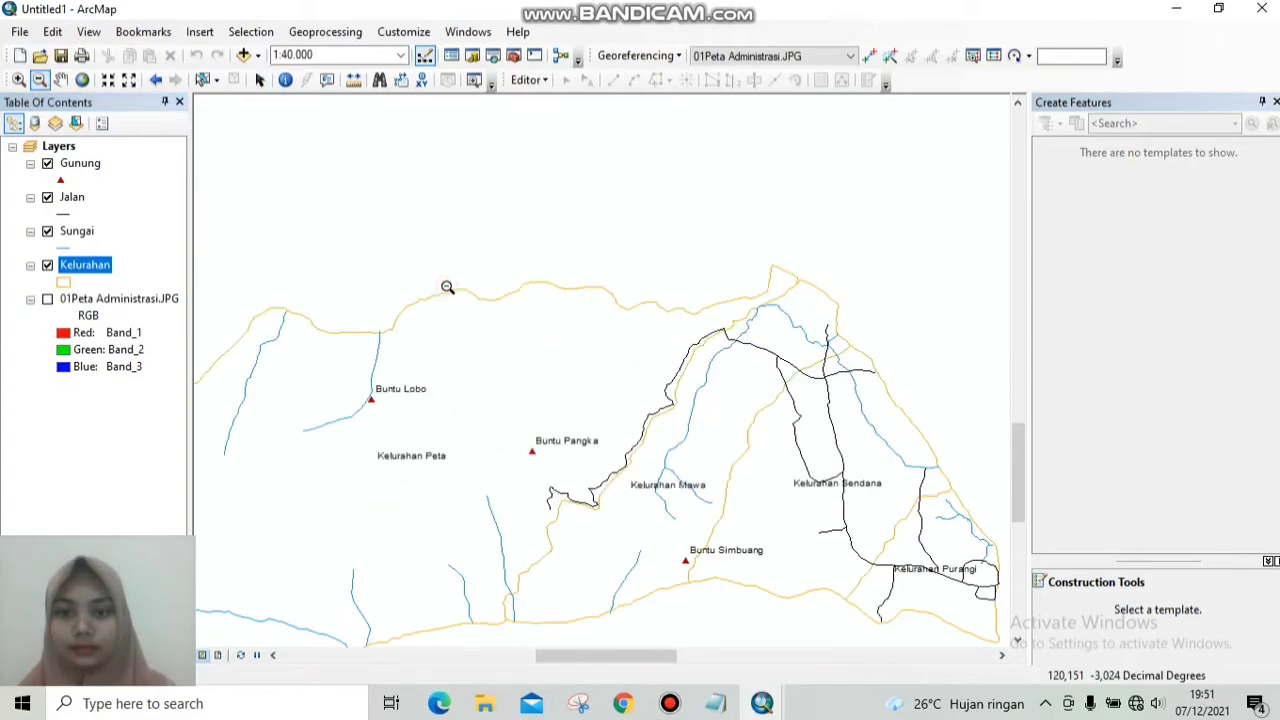
click(547, 491)
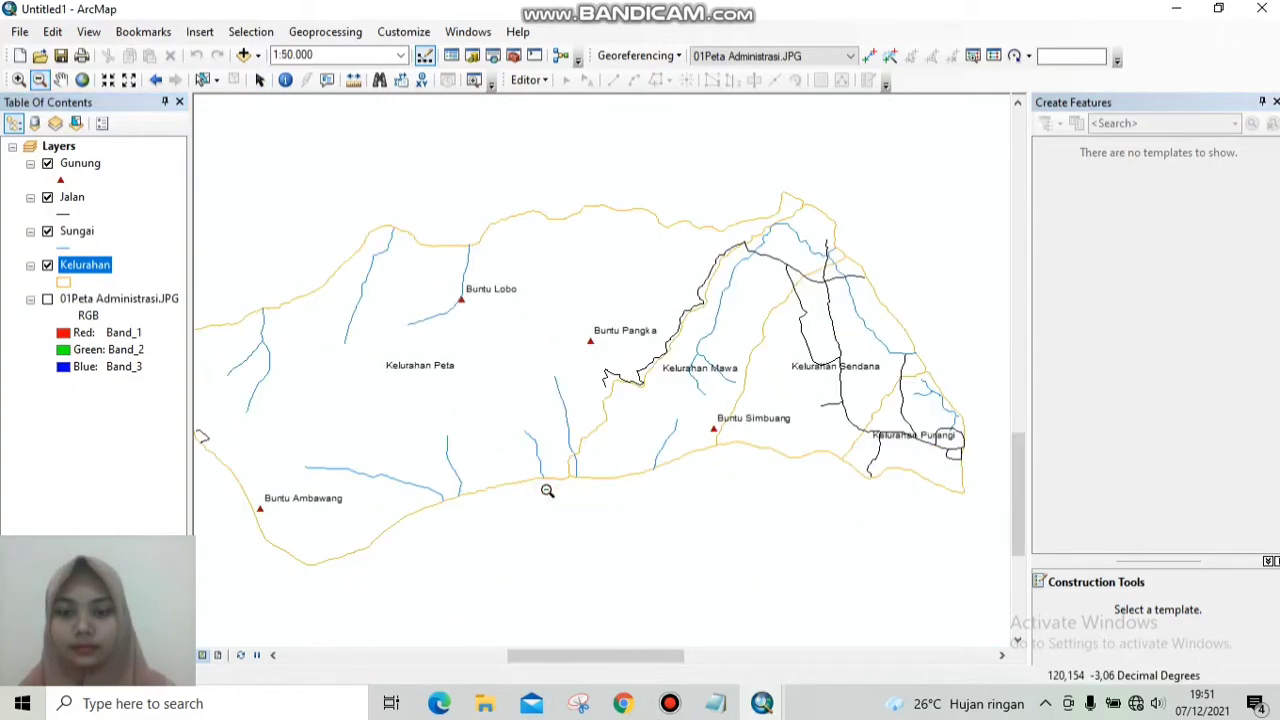
click(547, 491)
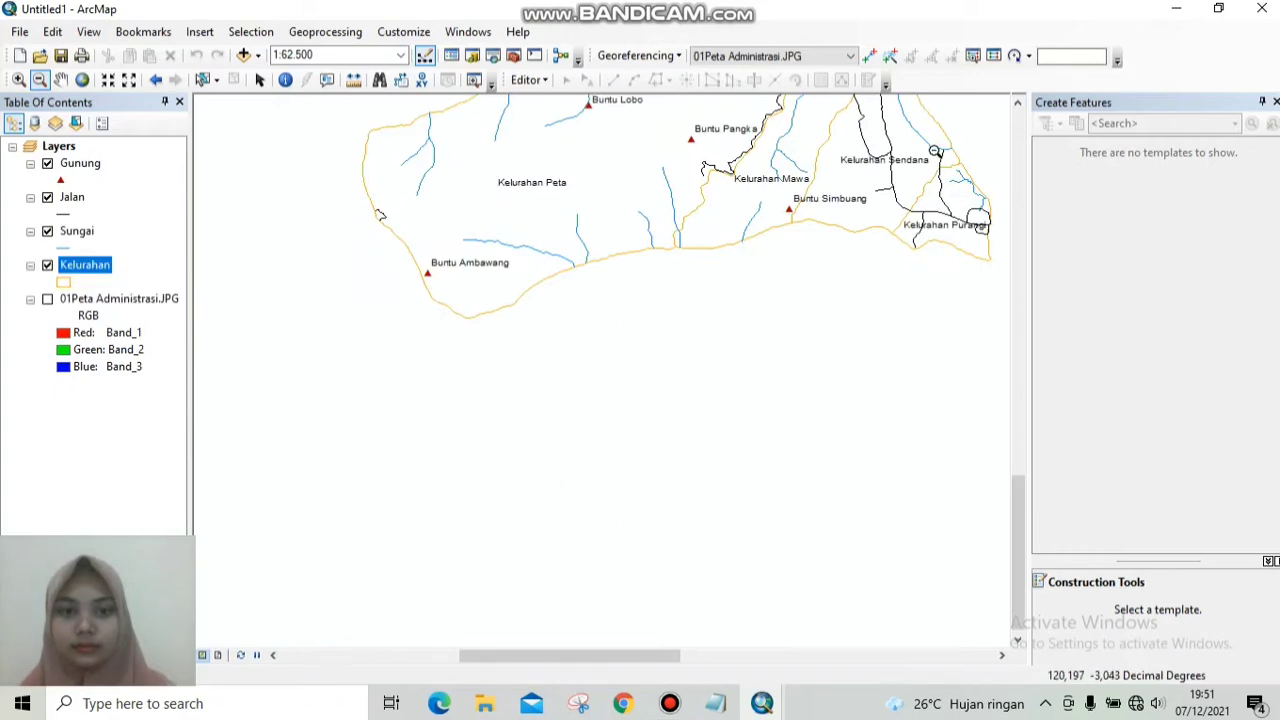
Symbolize the Kelurahan layer by unique values of the Kel field and add all of its values.
click(1018, 104)
click(1018, 104)
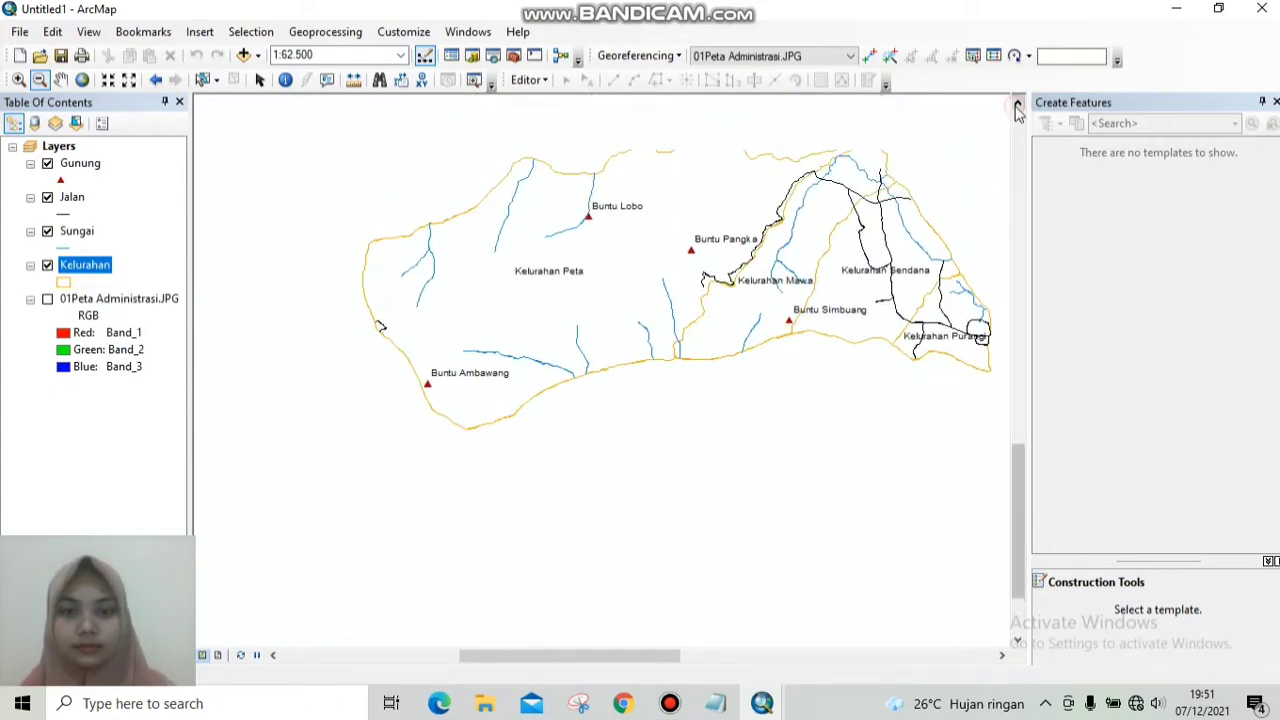
click(1018, 104)
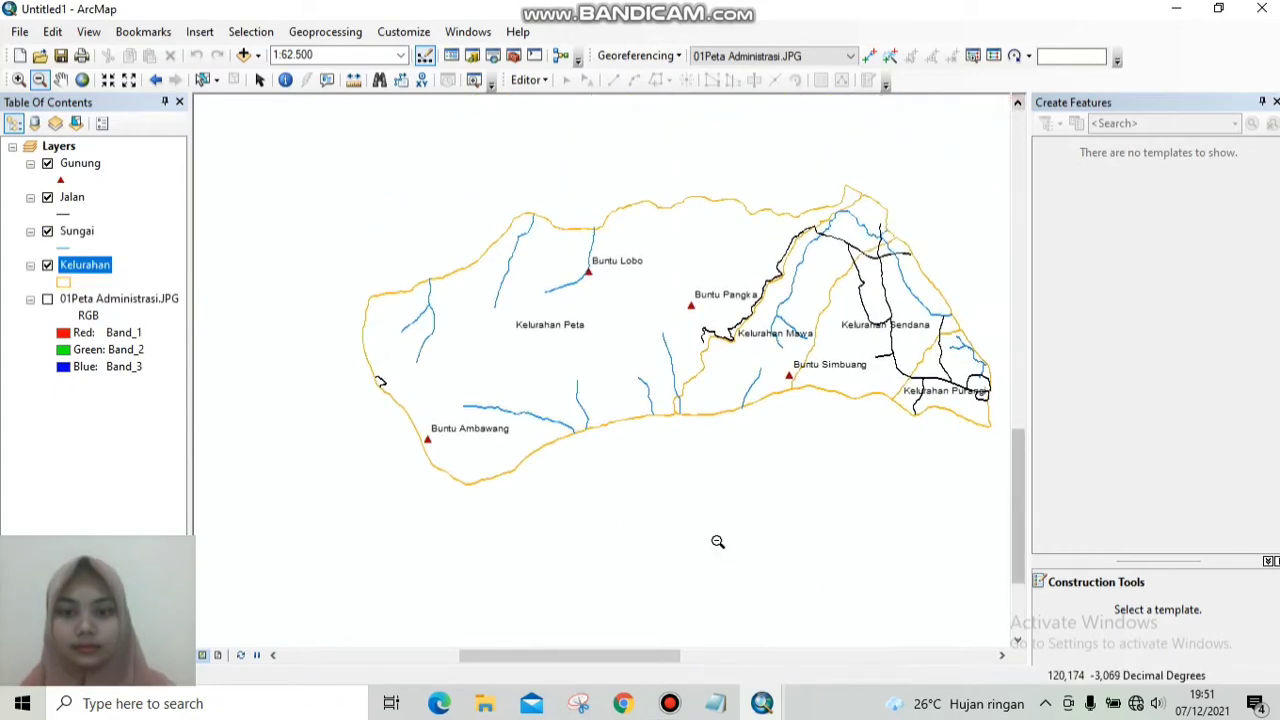
click(1003, 655)
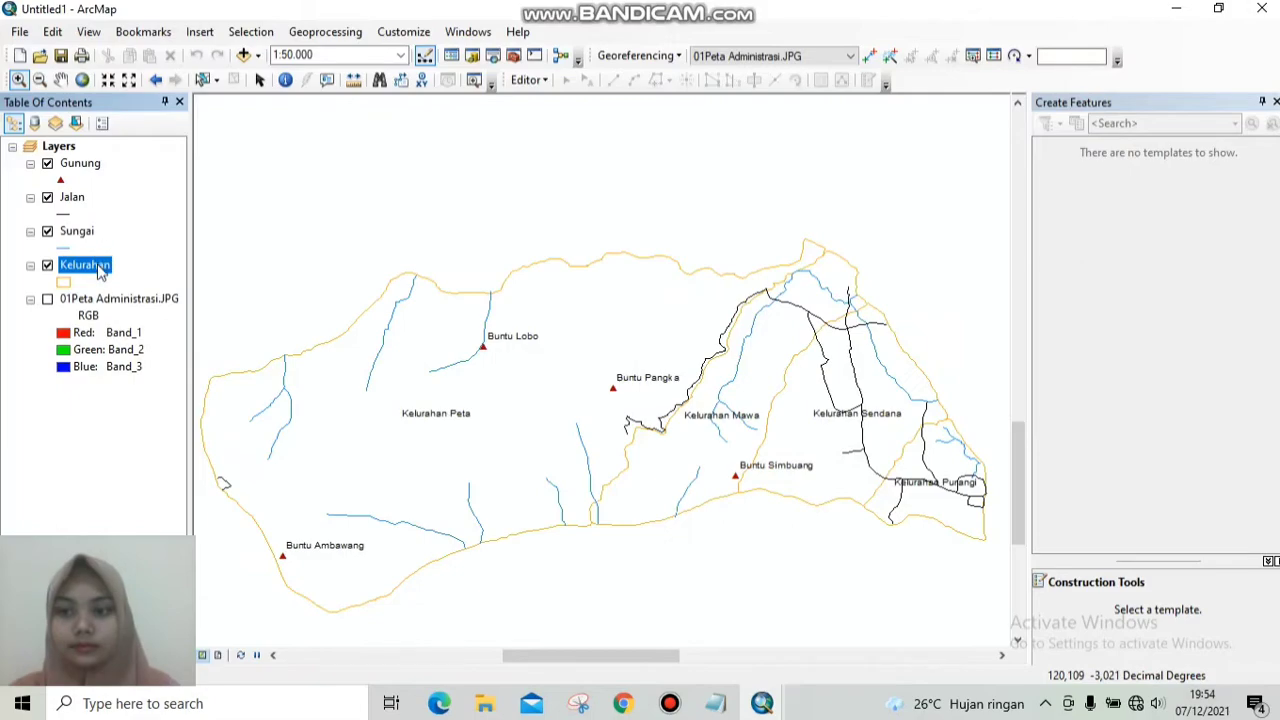
right_click(100, 272)
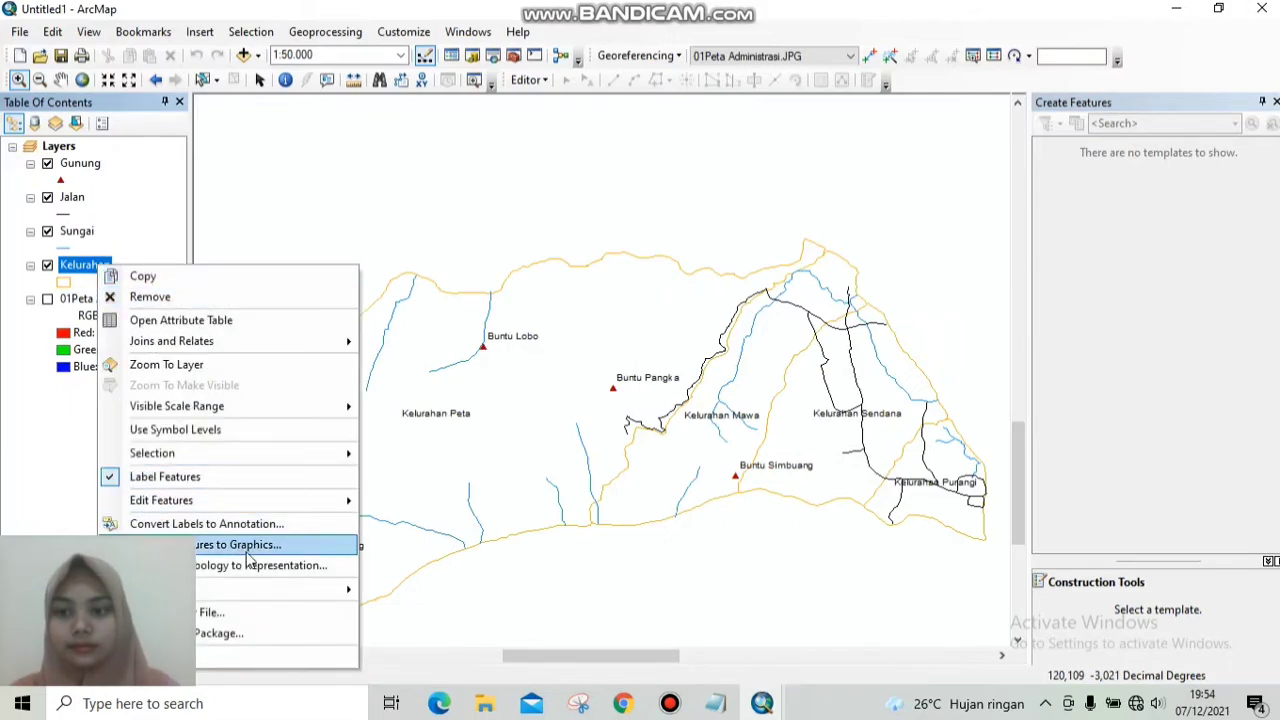
click(277, 651)
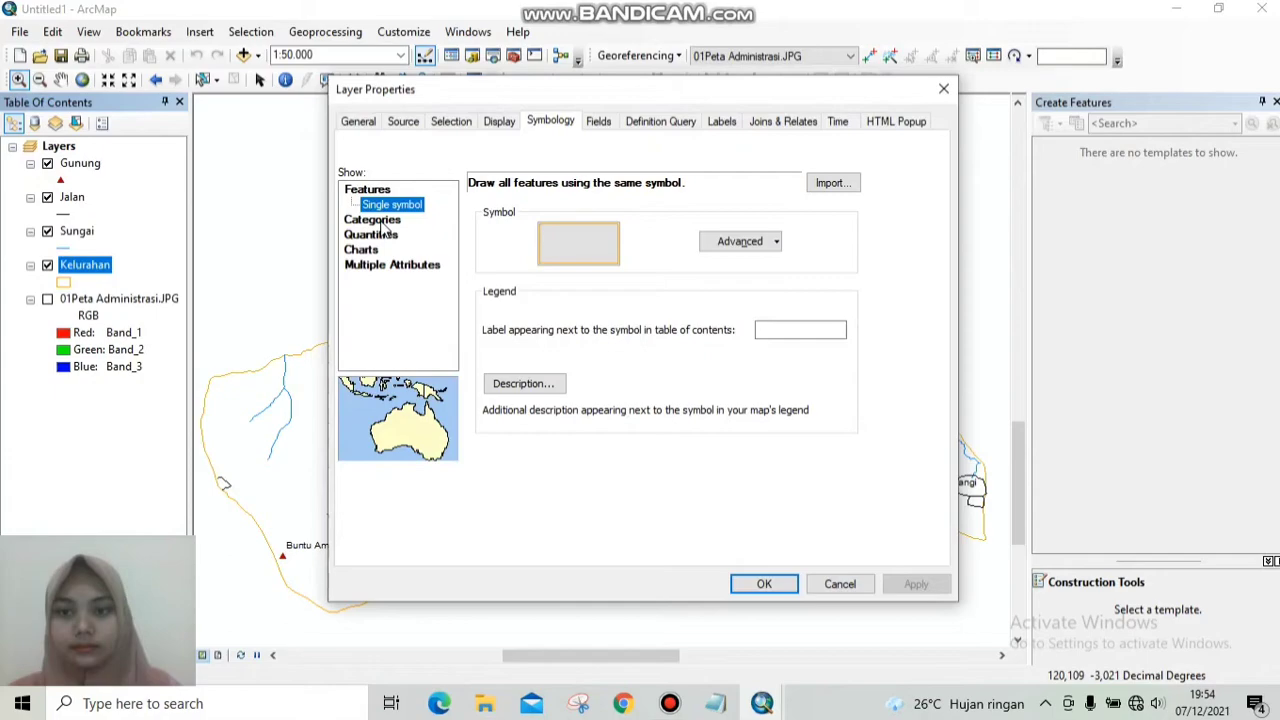
click(378, 221)
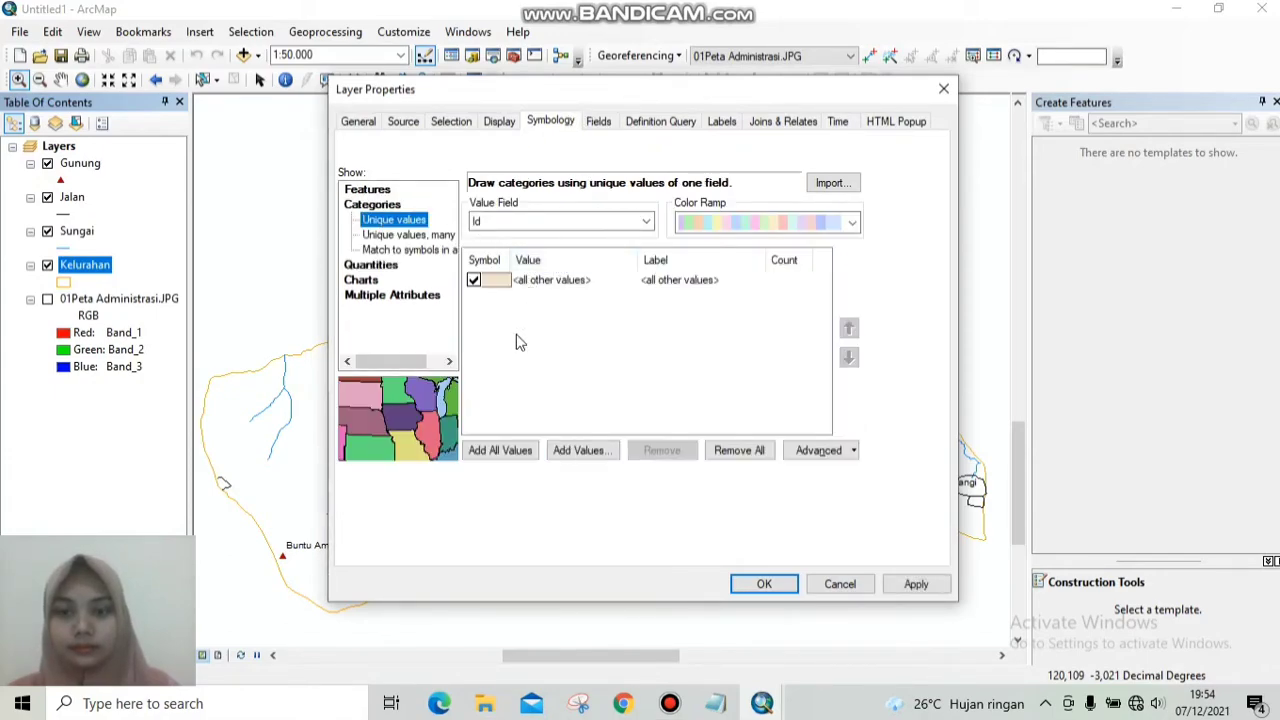
click(643, 222)
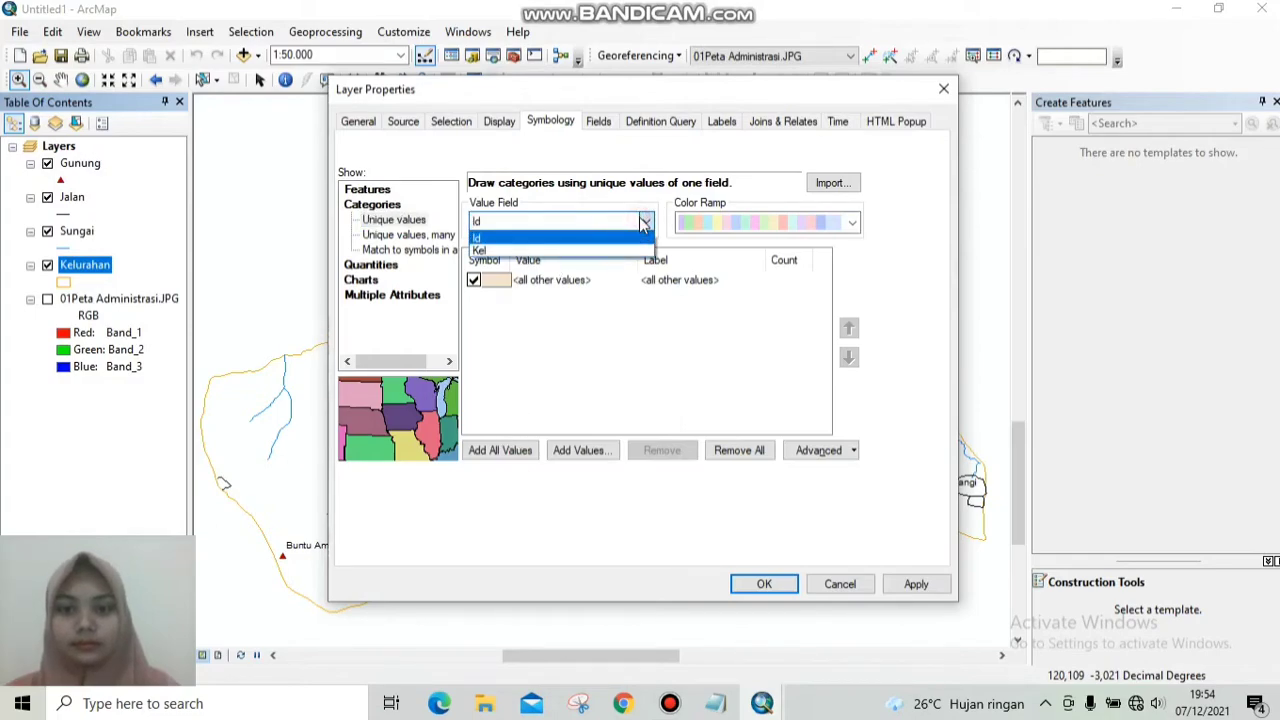
click(601, 250)
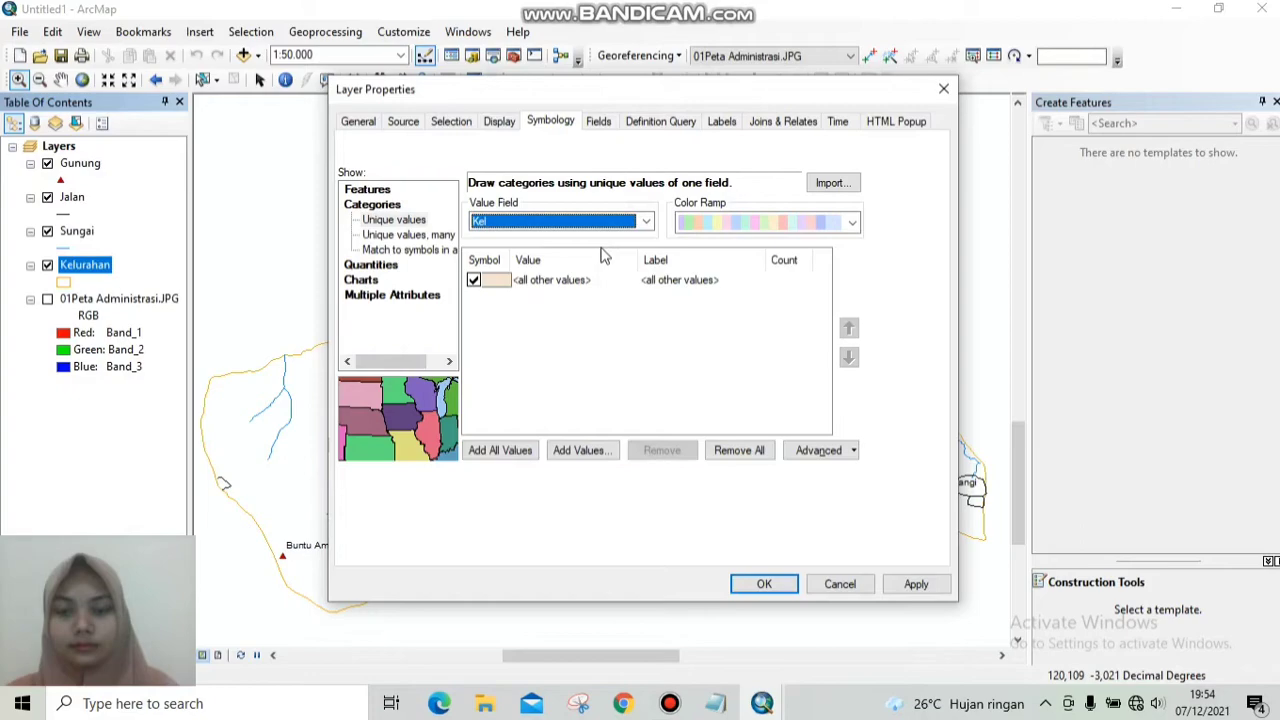
click(515, 451)
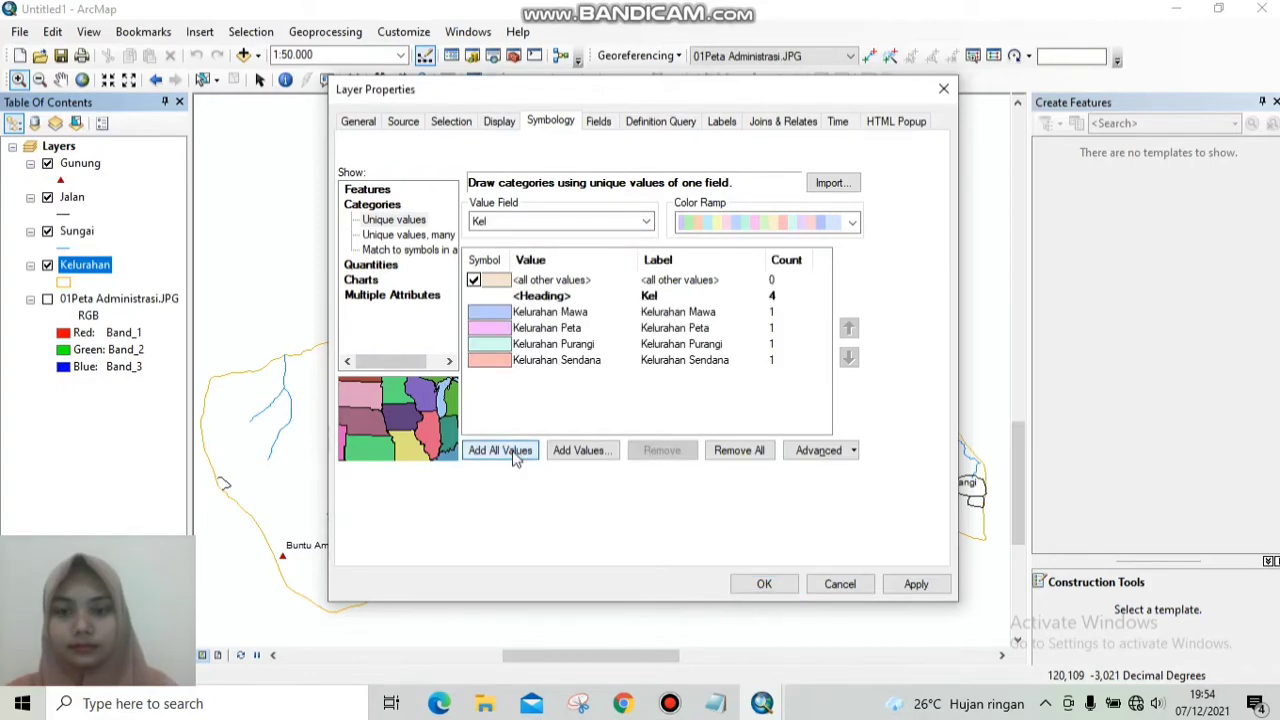
Choose the dark multicolour ramp for the Kelurahan categories and apply the symbology to the map.
click(856, 227)
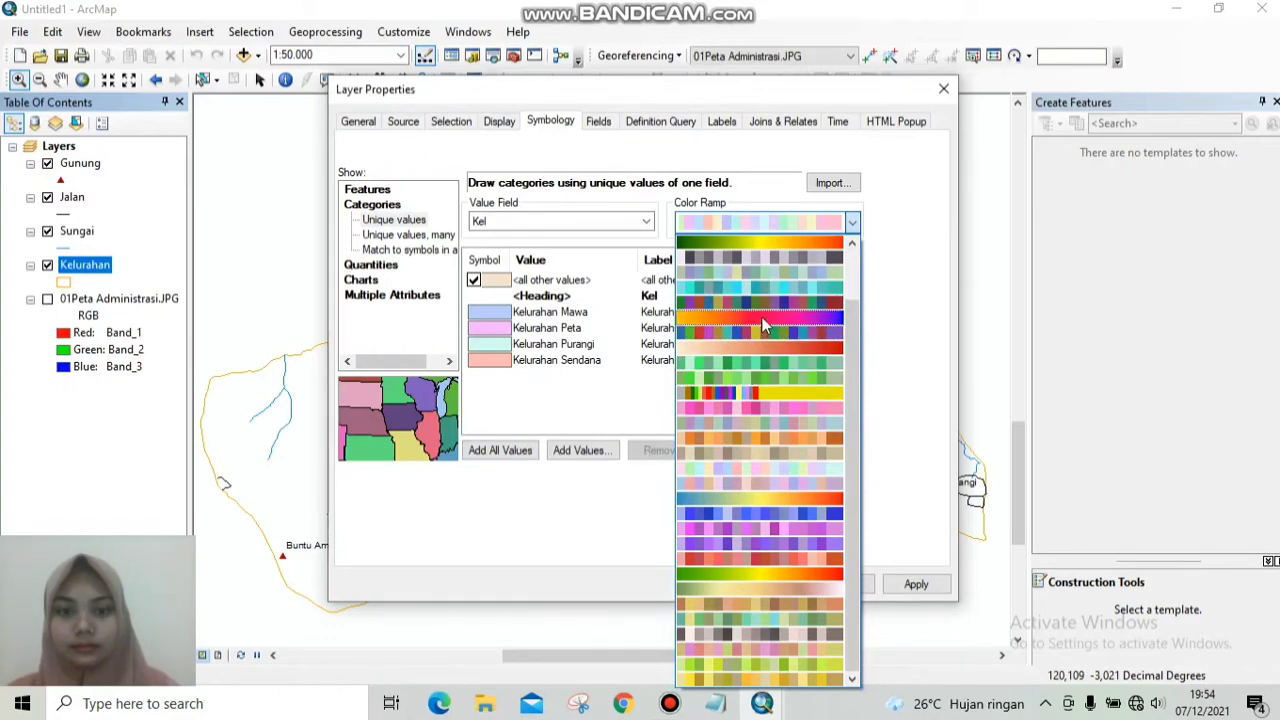
click(757, 304)
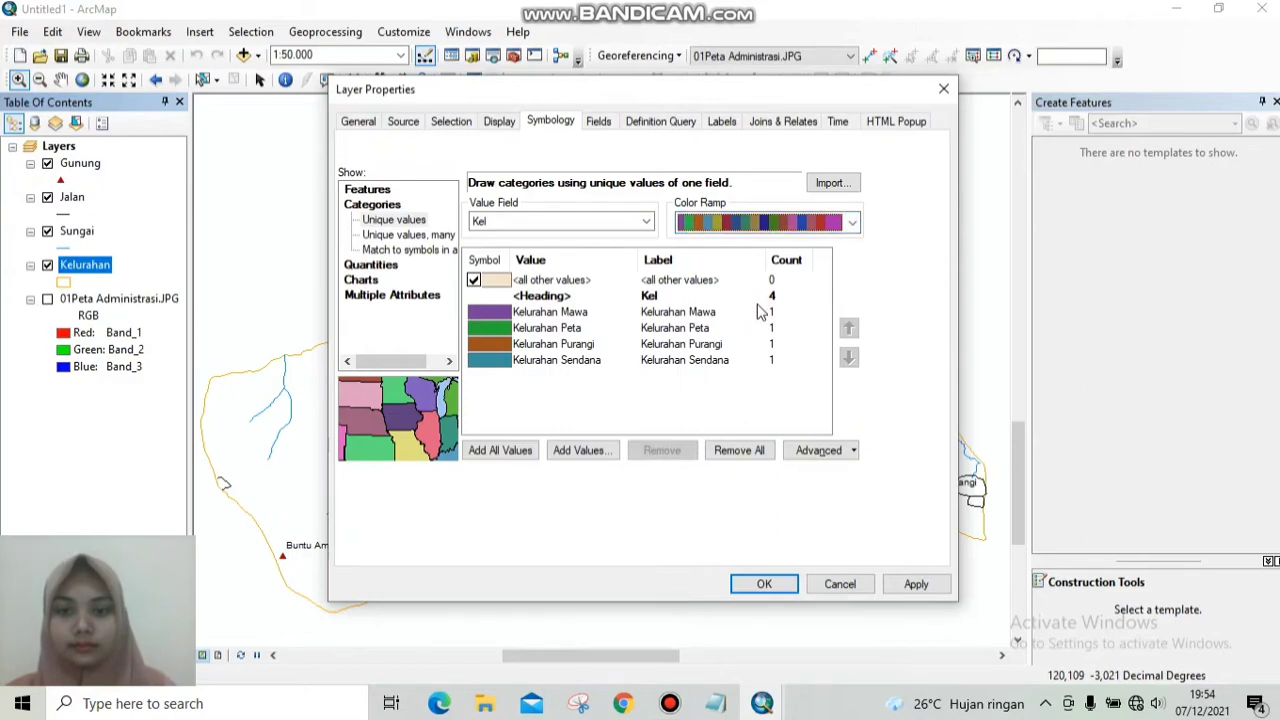
click(913, 585)
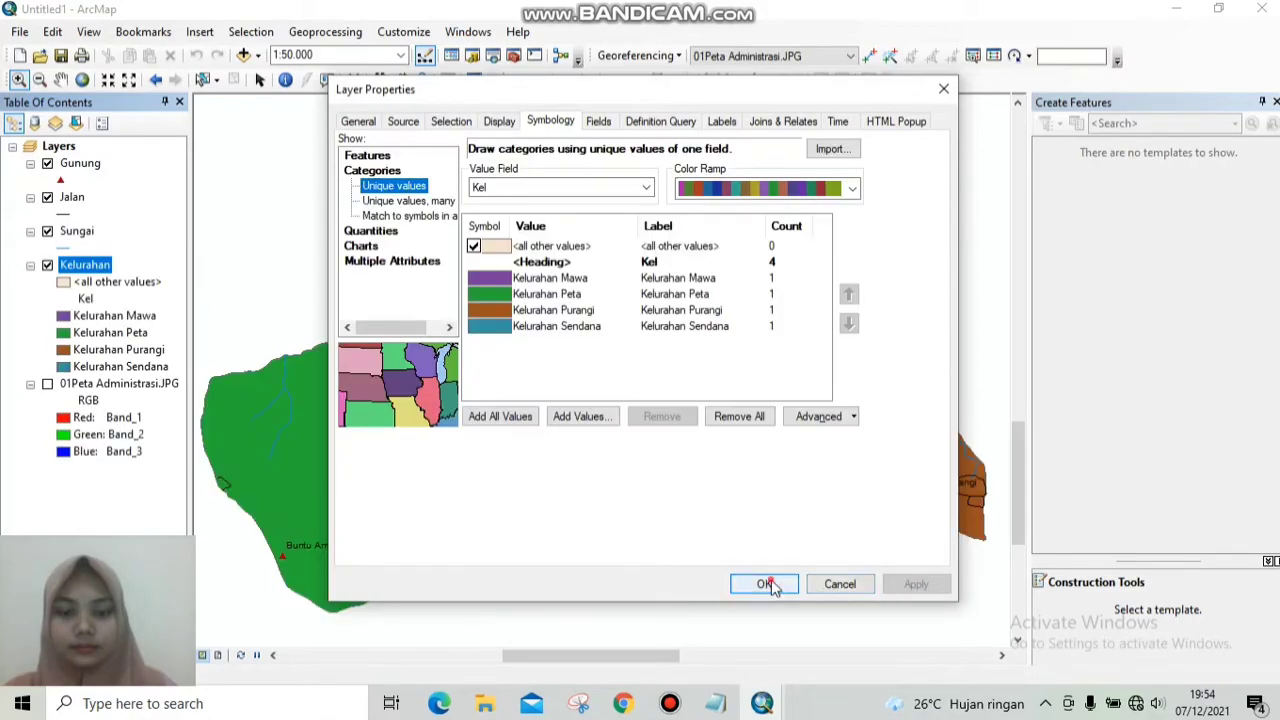
click(766, 585)
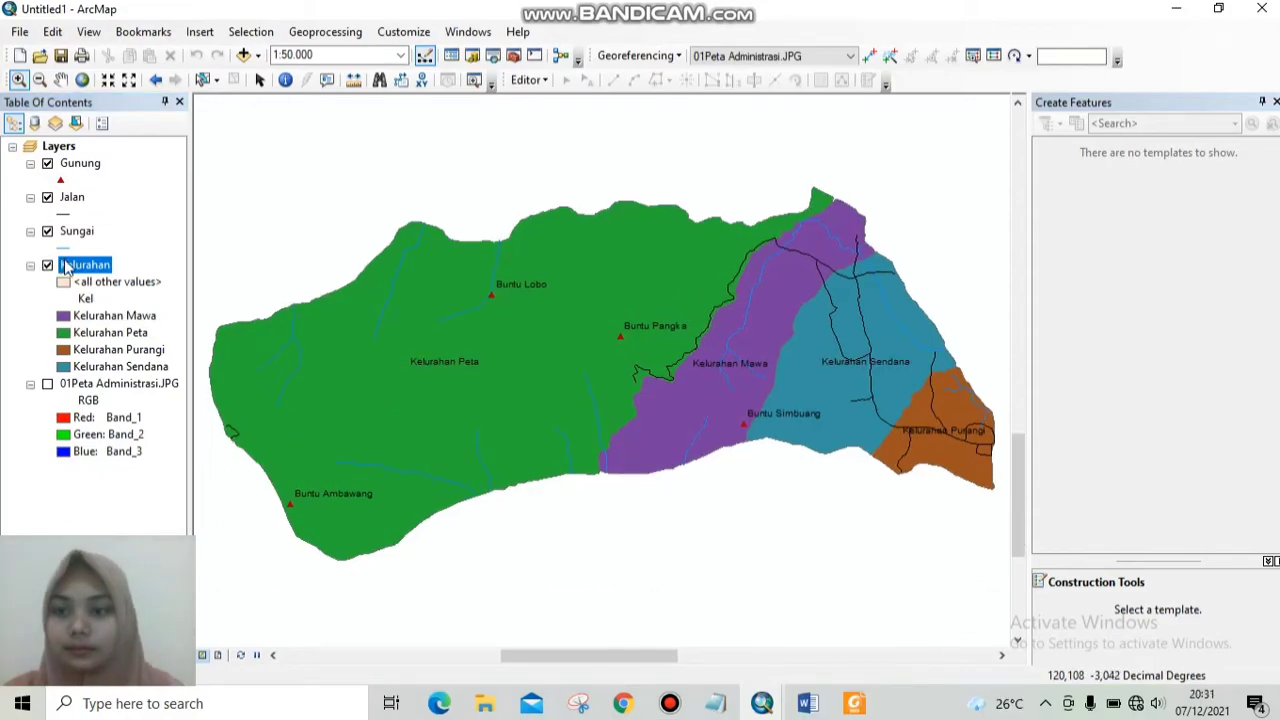
Add a Short Integer field named JMLPDK to the Kelurahan attribute table.
right_click(67, 267)
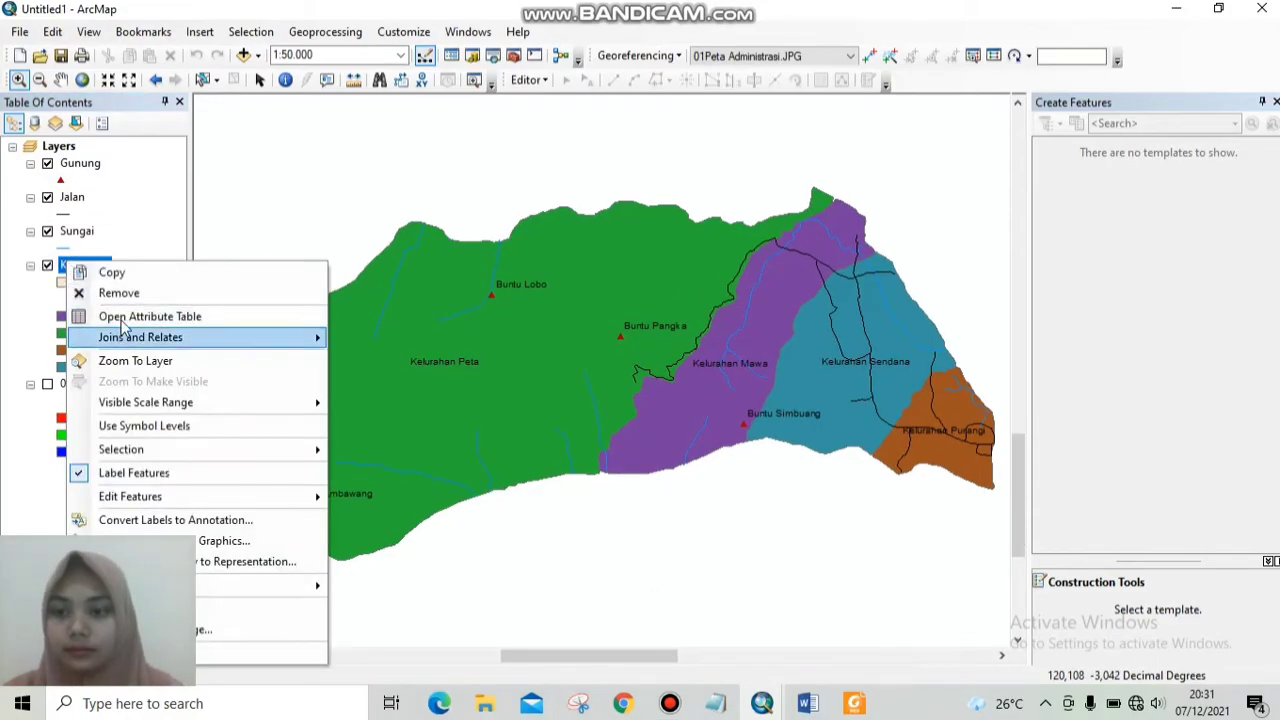
click(126, 320)
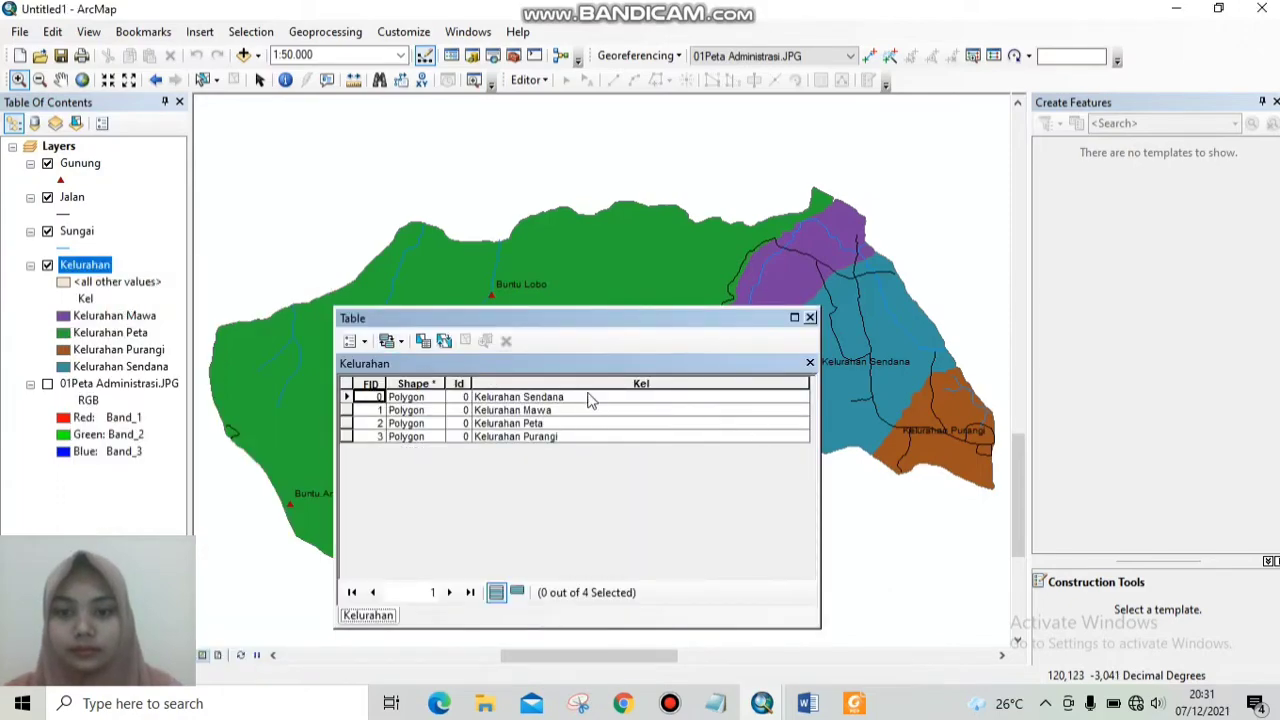
click(378, 341)
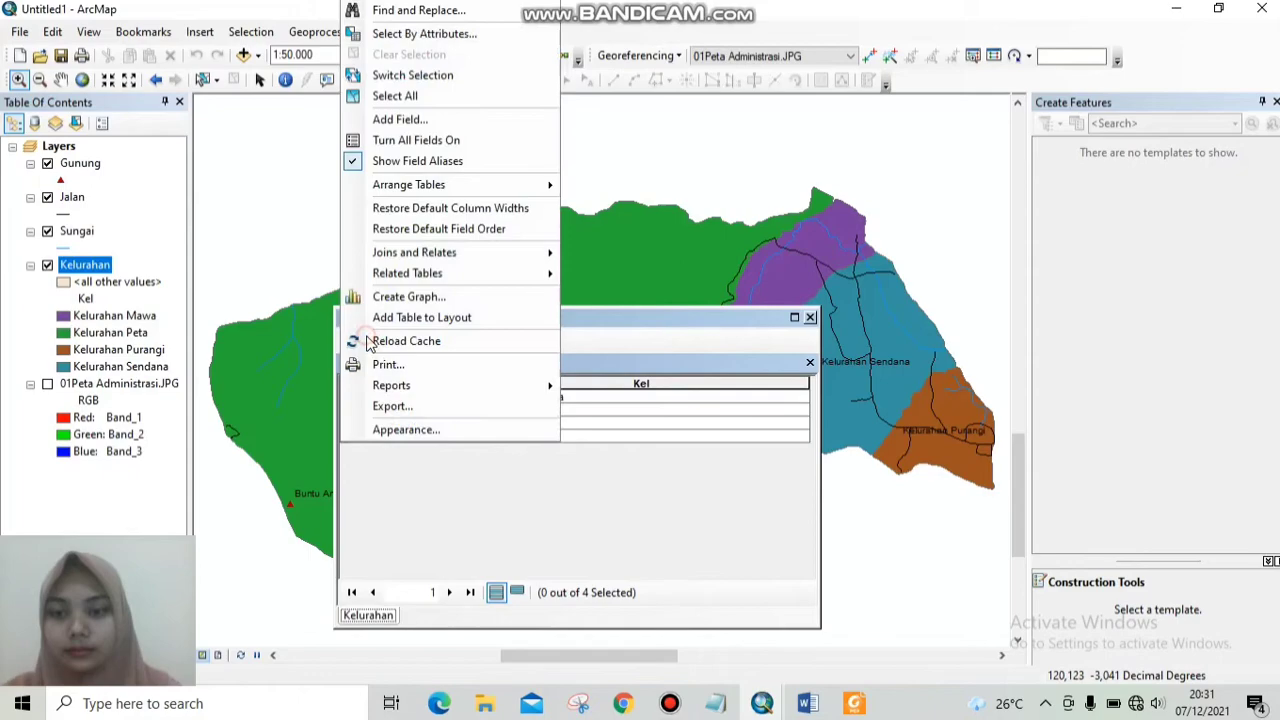
click(541, 119)
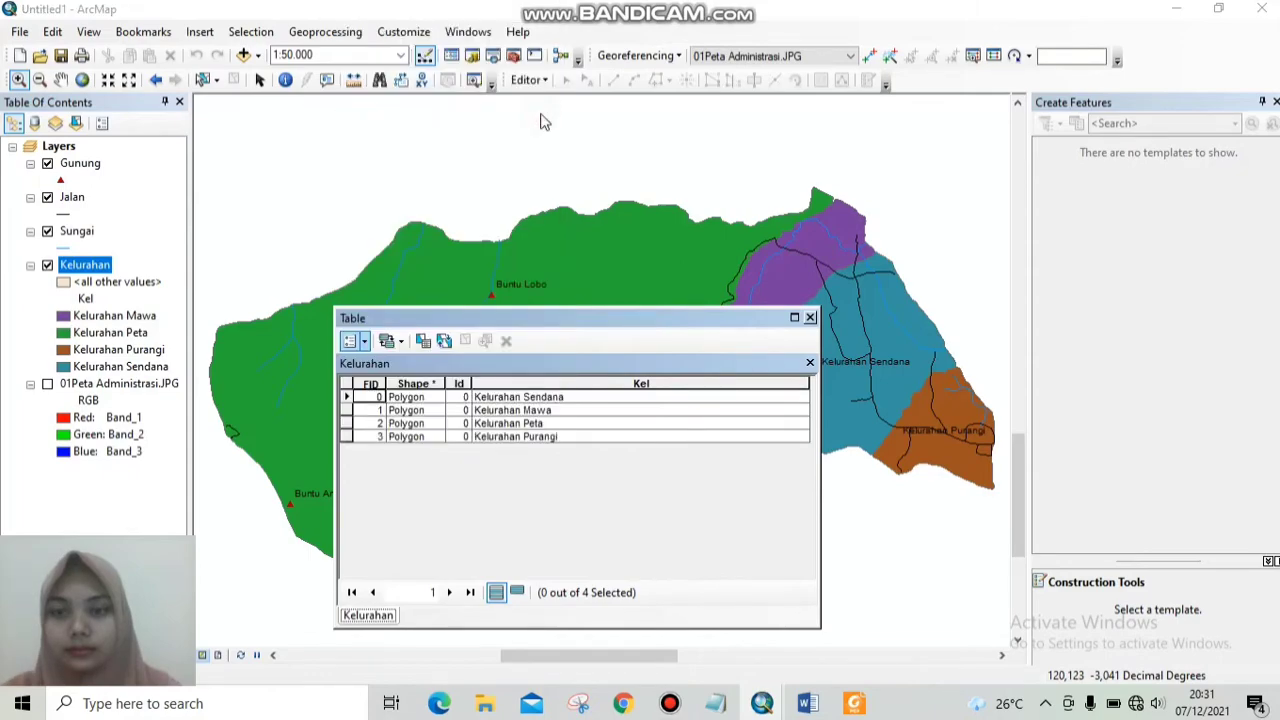
text(J)
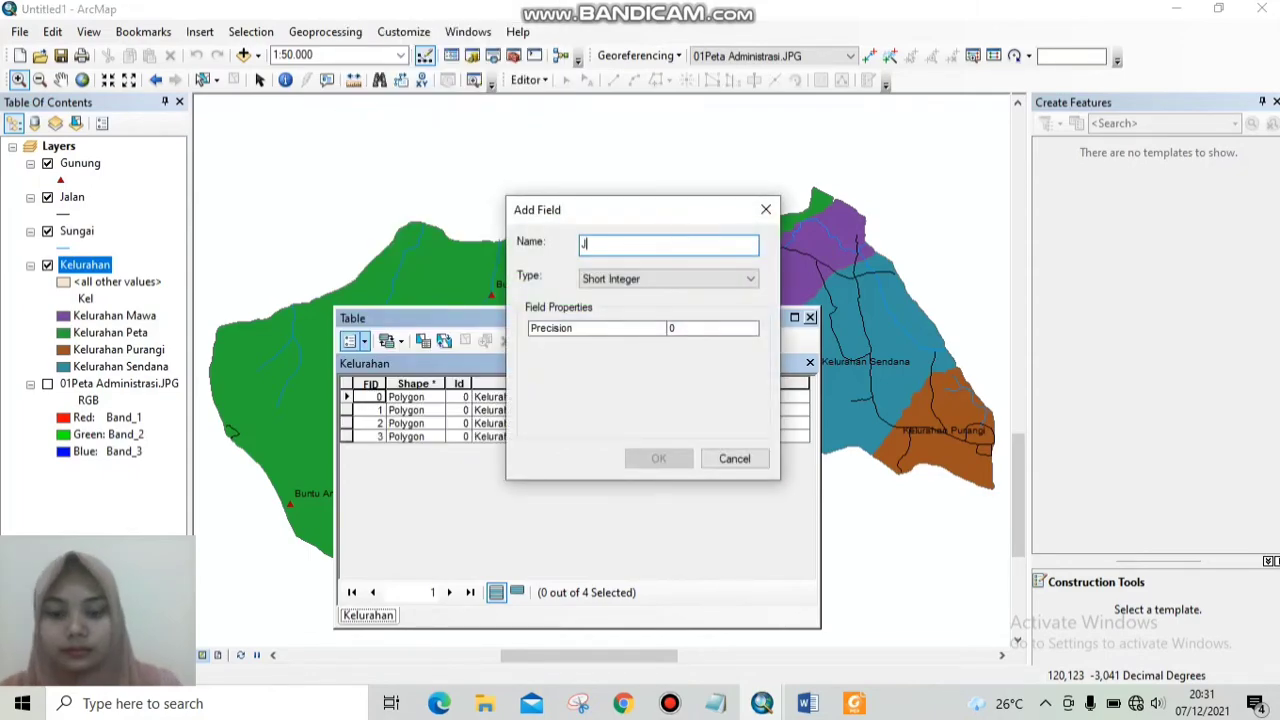
text(MLPDK)
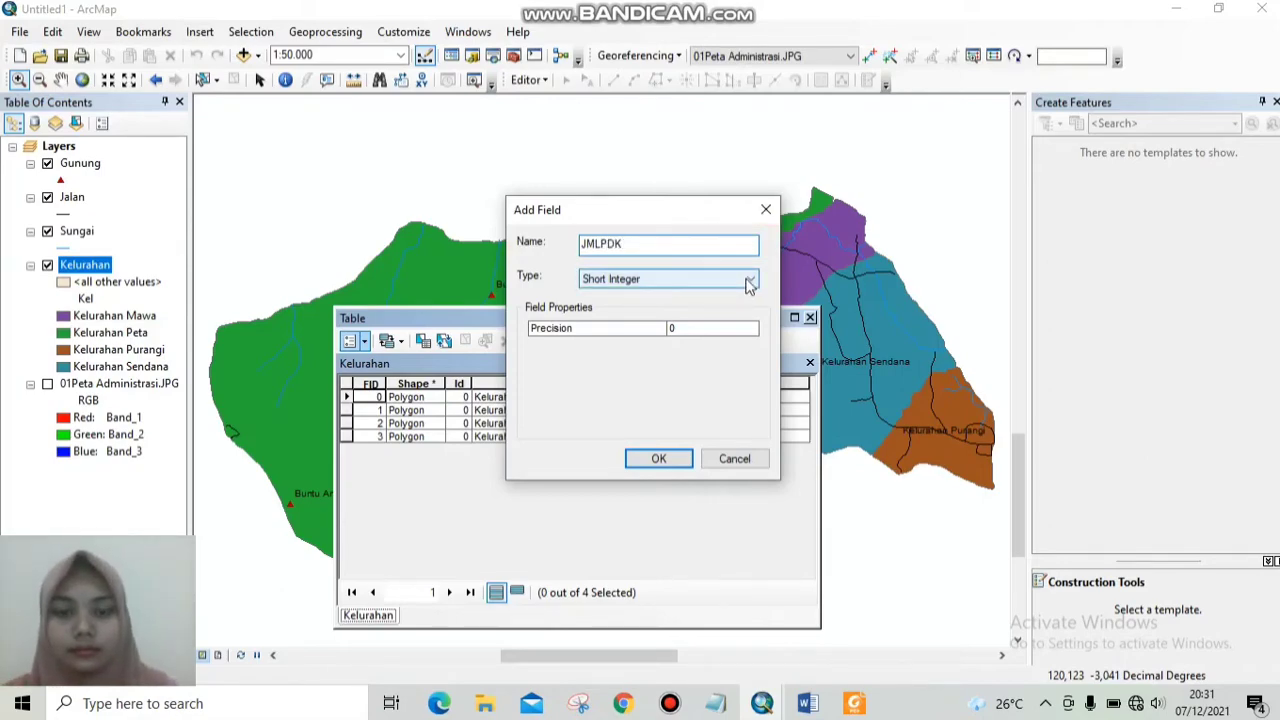
click(658, 458)
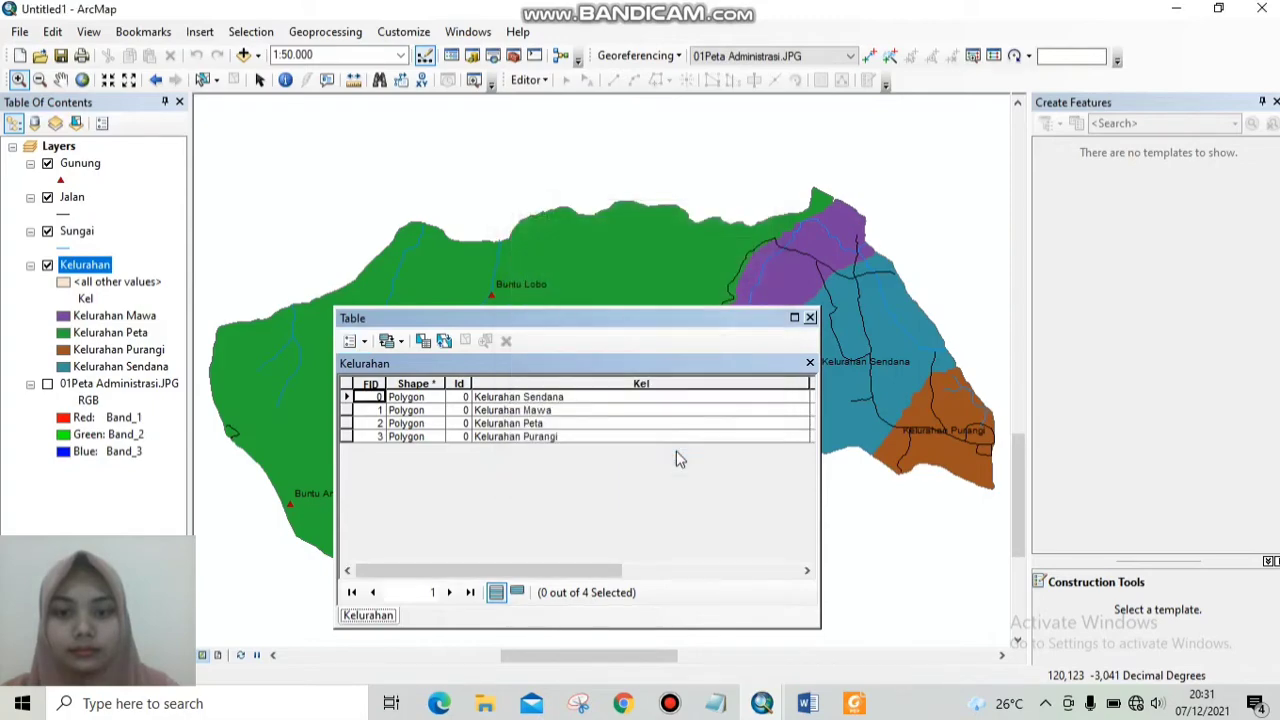
Start an edit session and open the JMLPDK cell of Kelurahan Sendana for editing.
click(806, 572)
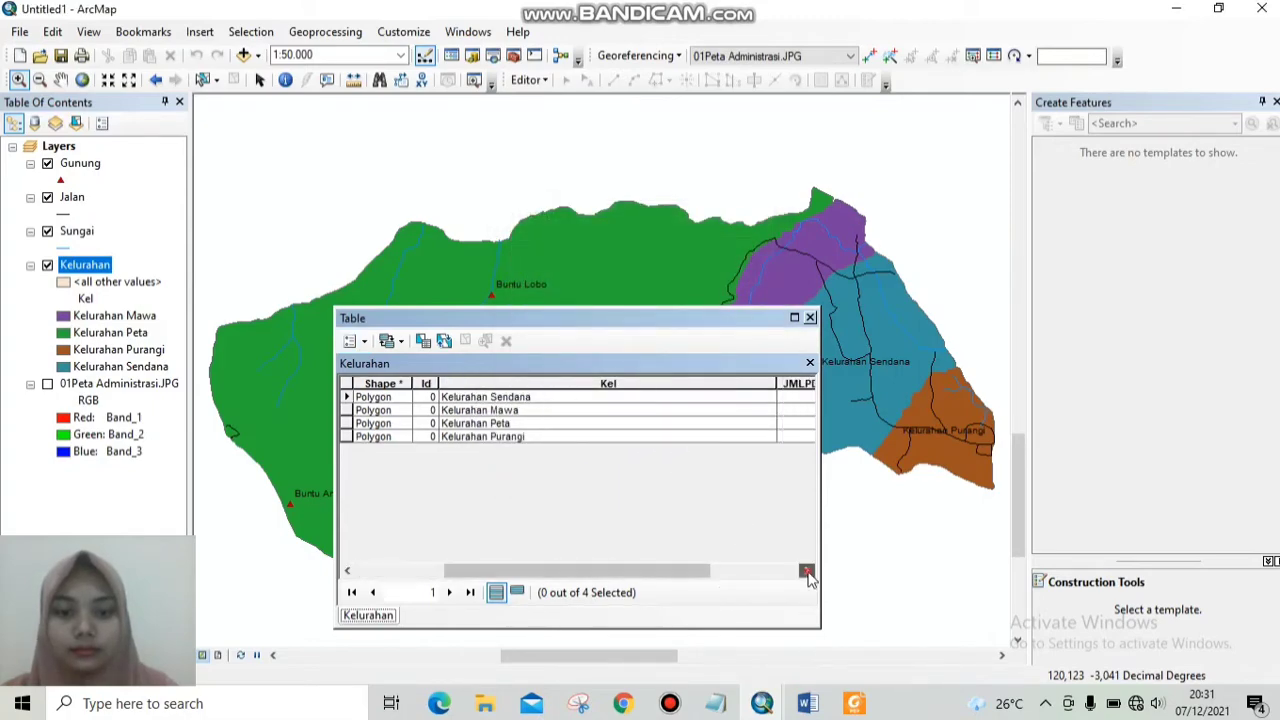
click(806, 572)
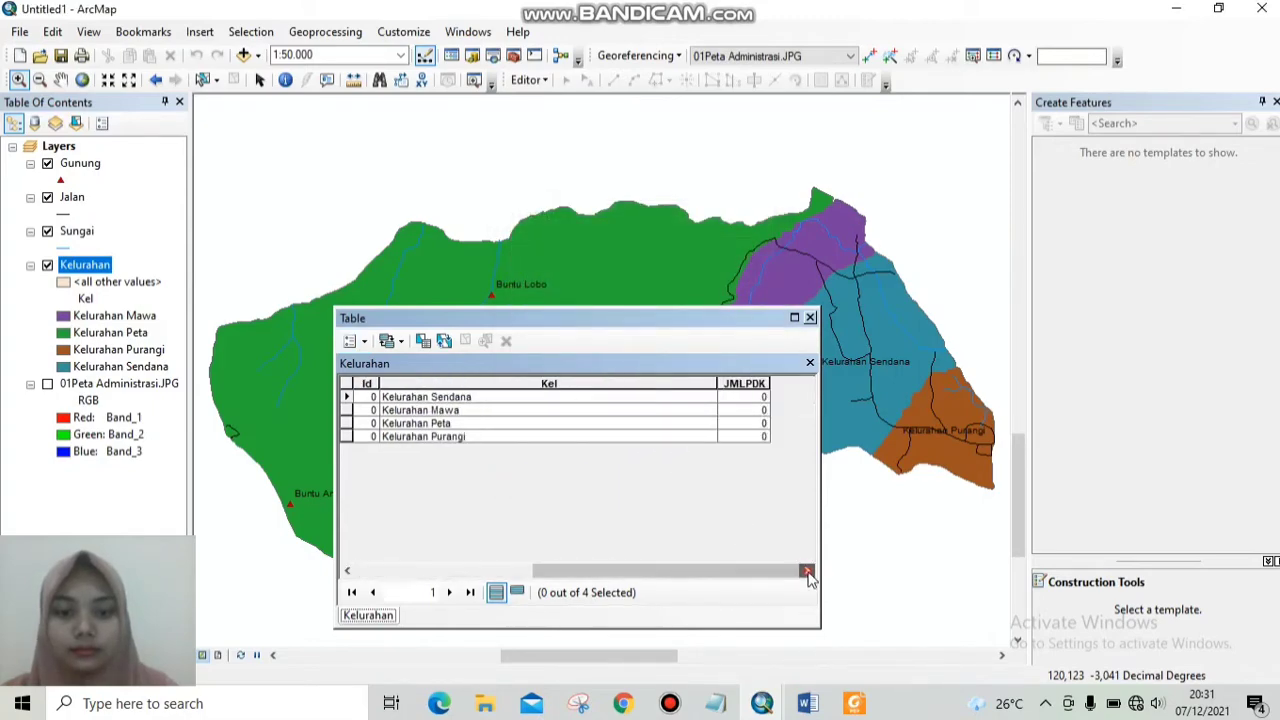
click(749, 398)
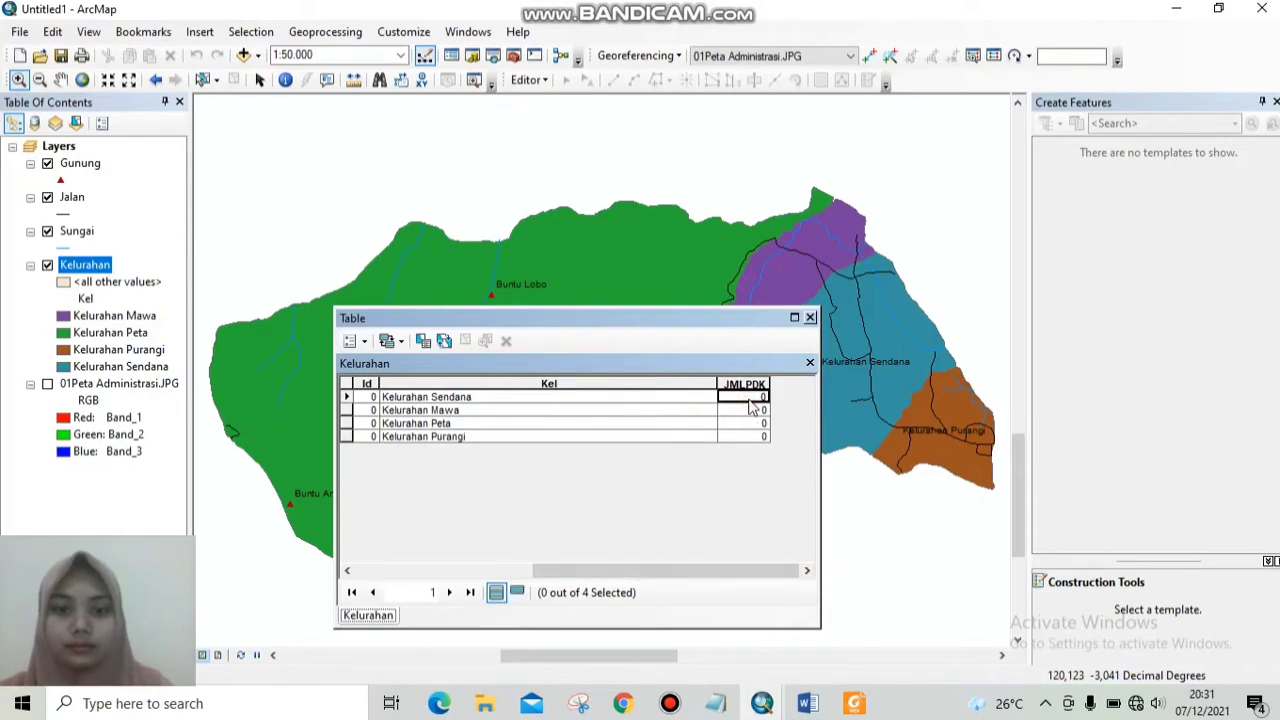
click(541, 82)
click(551, 100)
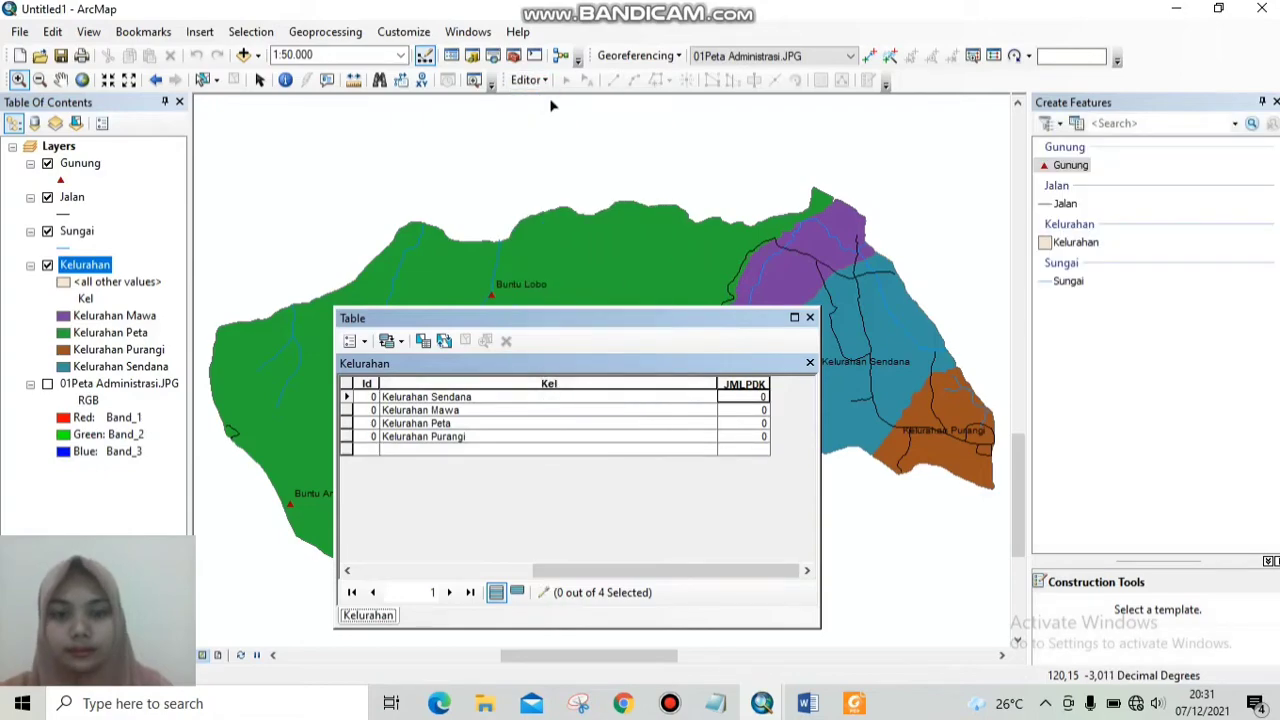
click(739, 399)
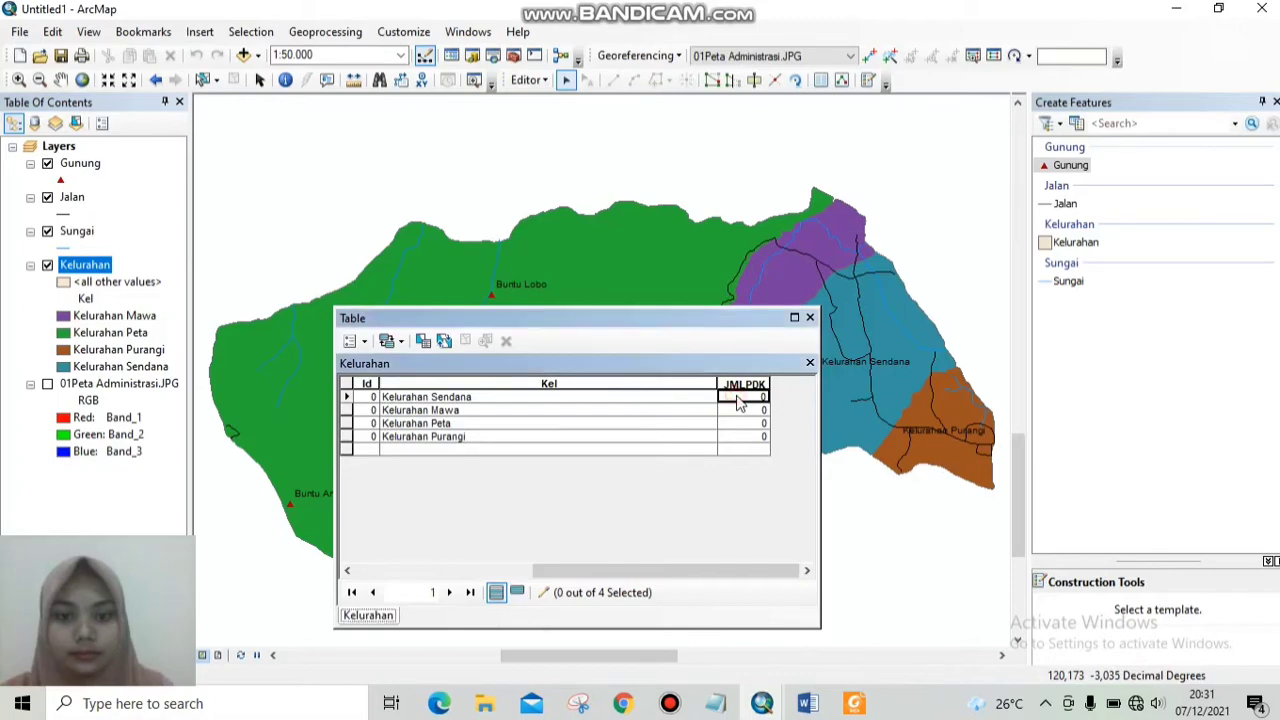
click(739, 399)
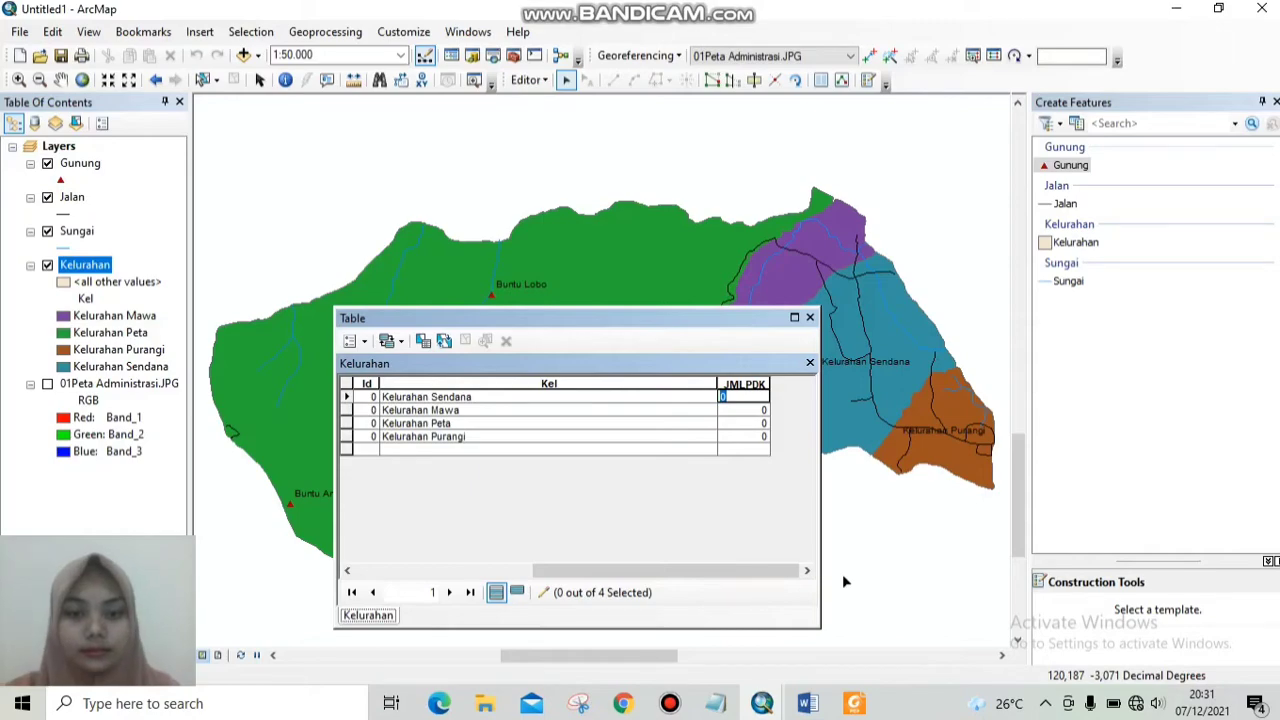
Switch to Tabel Kel Sendana.pdf, examine the Penduduk column for Kelurahan Sendana, and return to the Untitled1 ArcMap window.
mouse_move(854, 703)
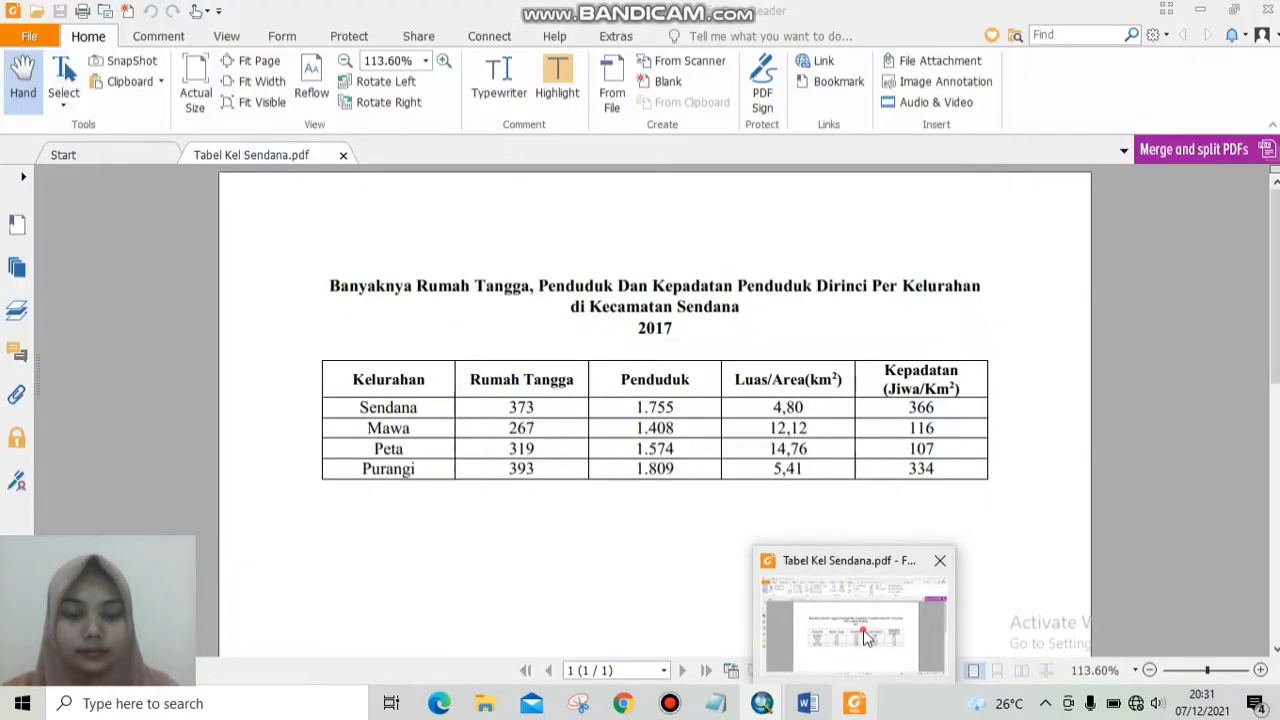
click(867, 638)
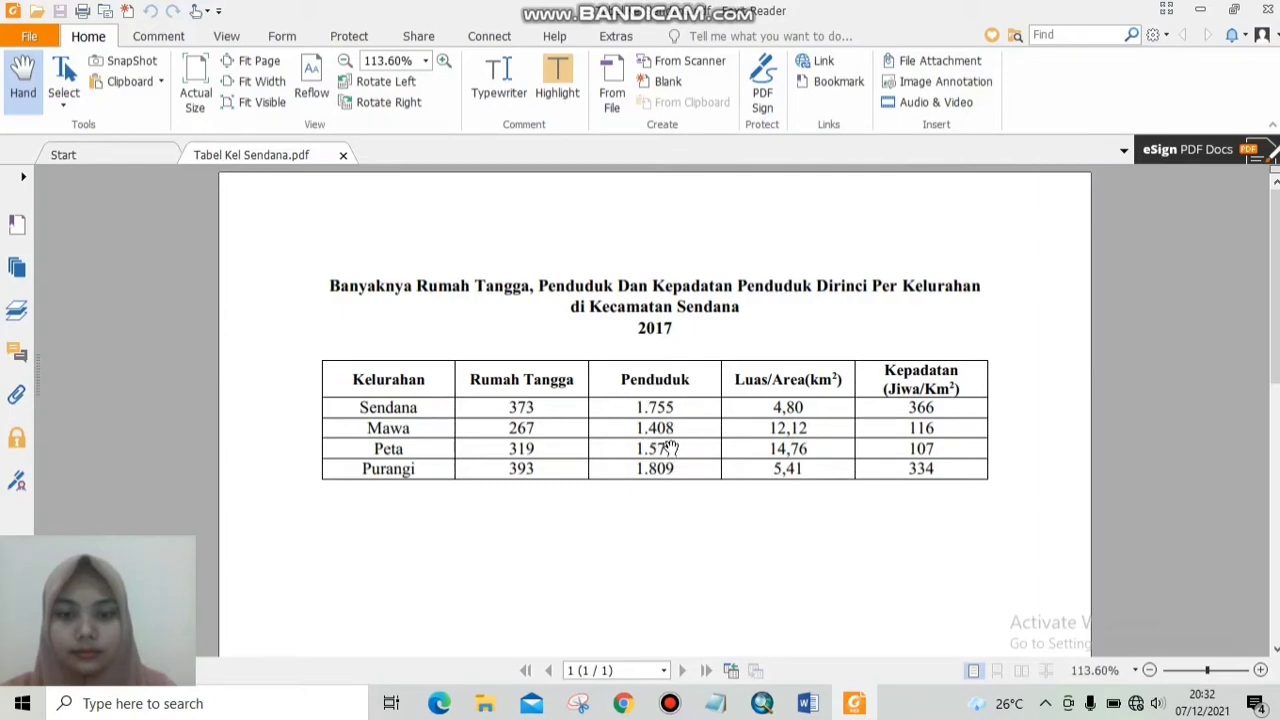
mouse_move(764, 707)
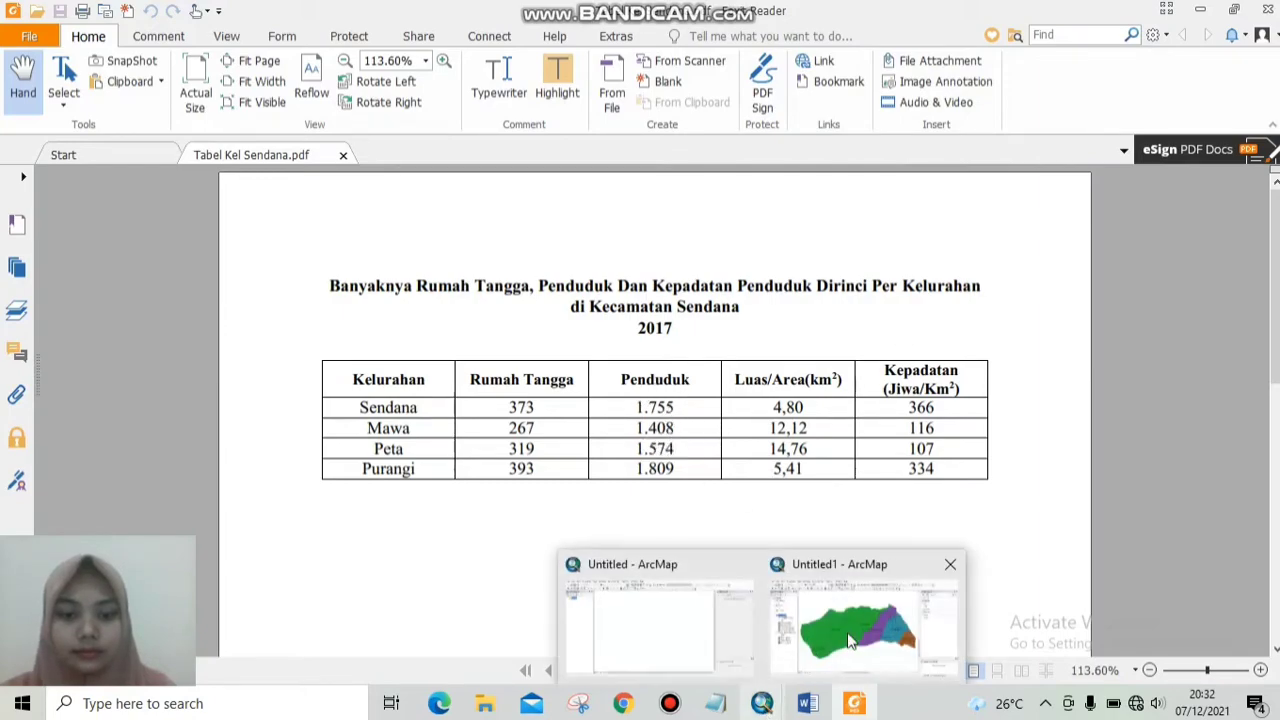
click(848, 630)
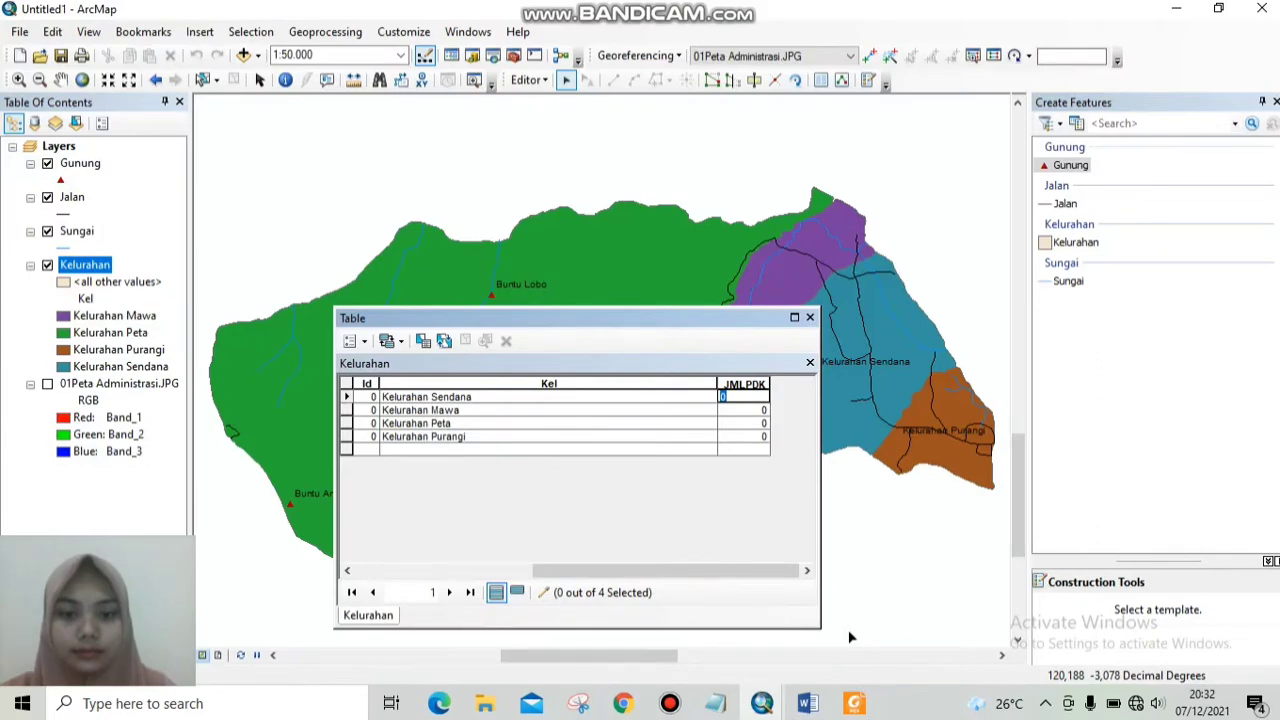
mouse_move(854, 703)
click(868, 660)
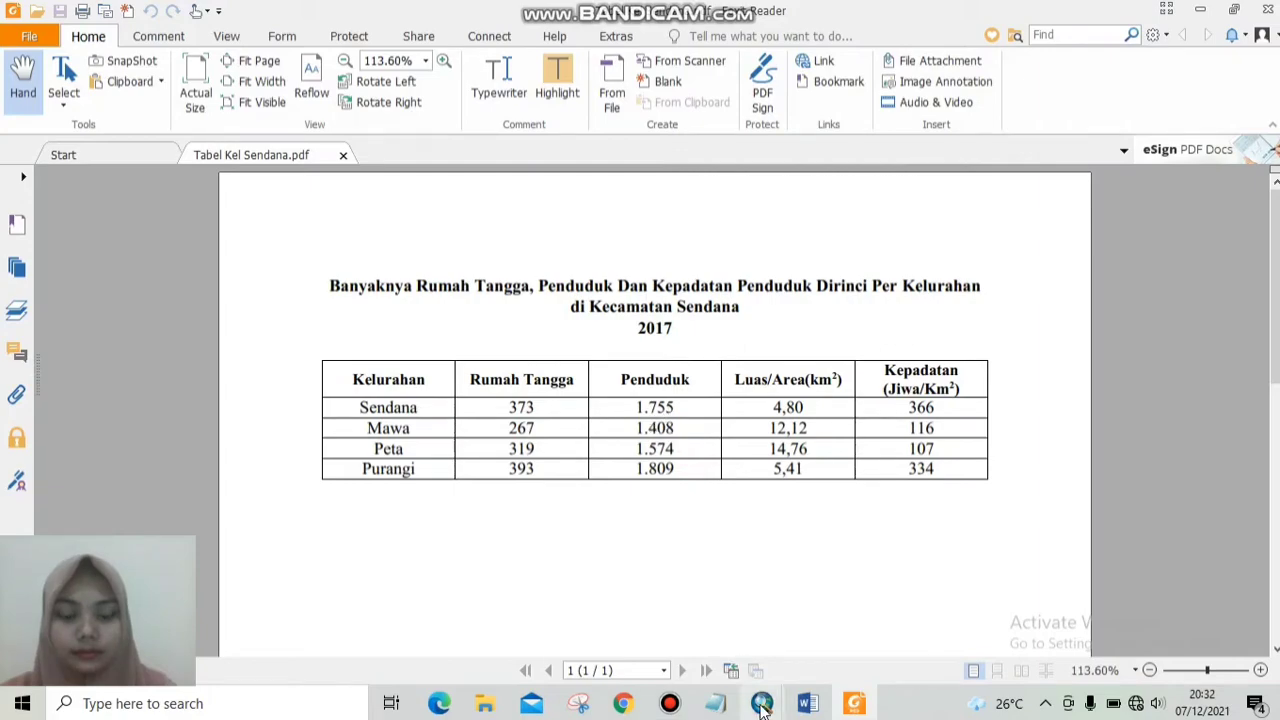
click(874, 625)
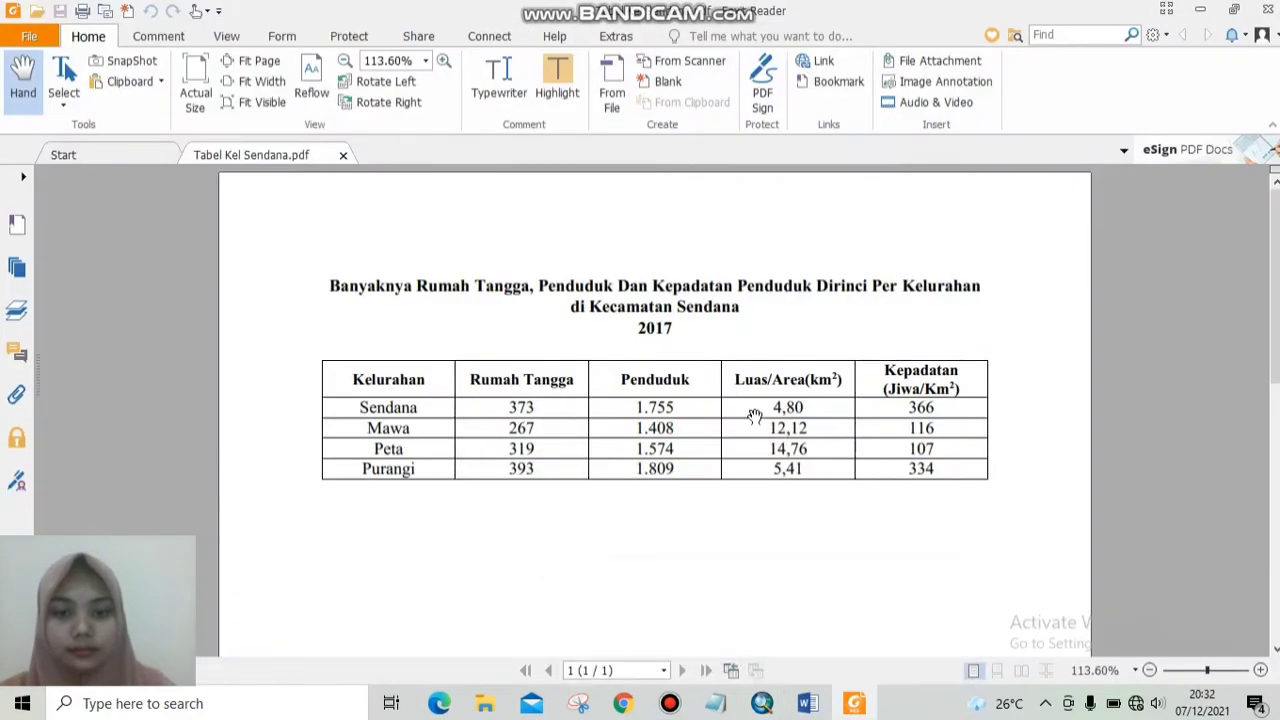
mouse_move(762, 708)
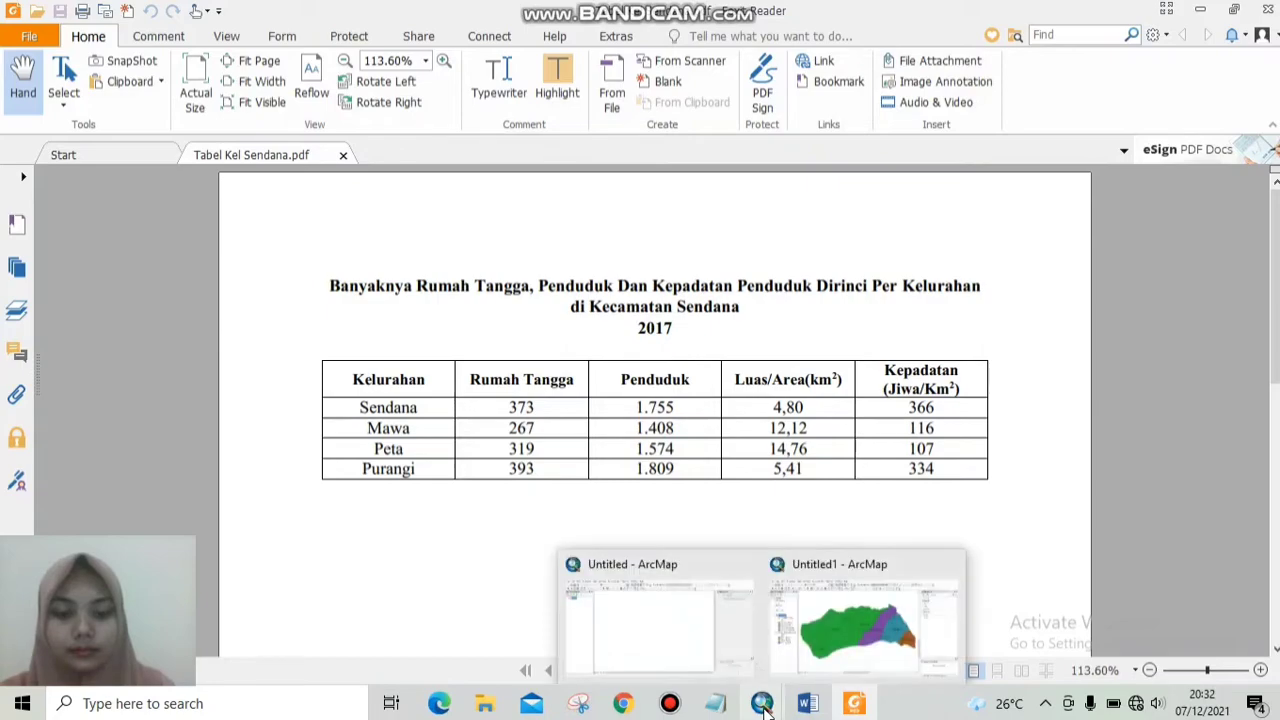
click(843, 632)
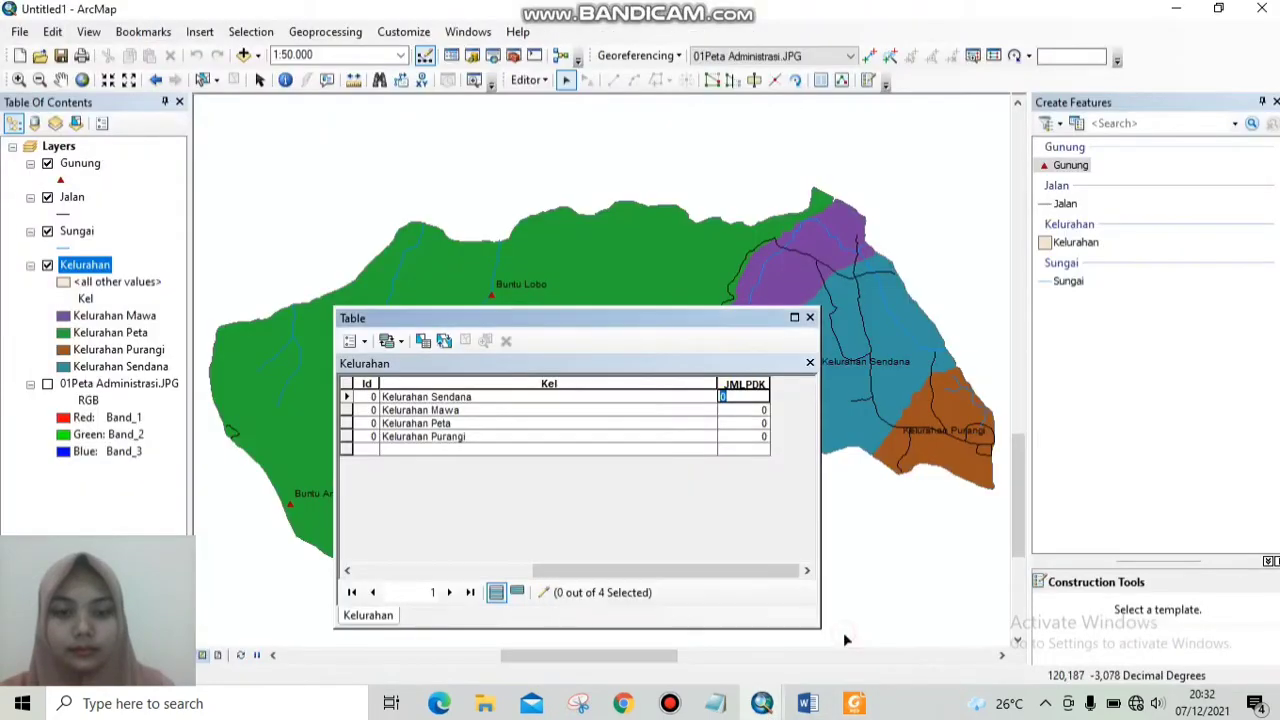
Set the JMLPDK value of Kelurahan Sendana to 1755 in the attribute table.
click(735, 398)
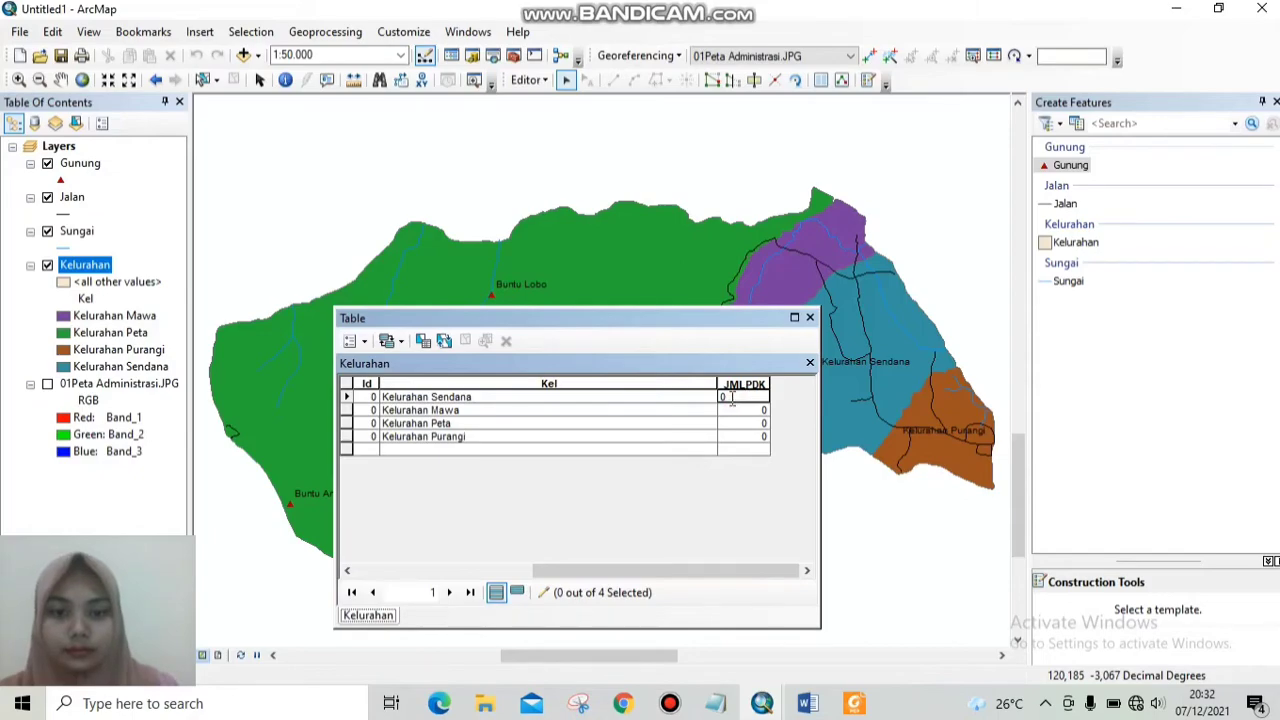
text(1)
key(BackSpace)
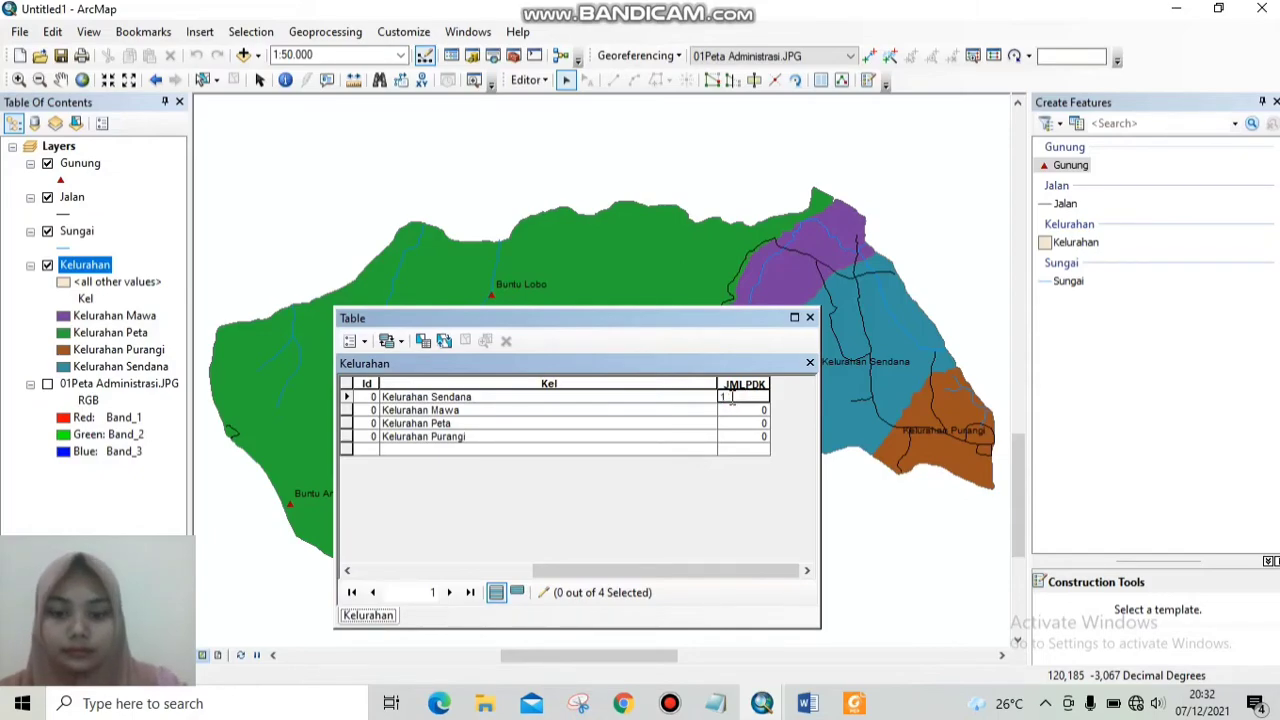
text(765)
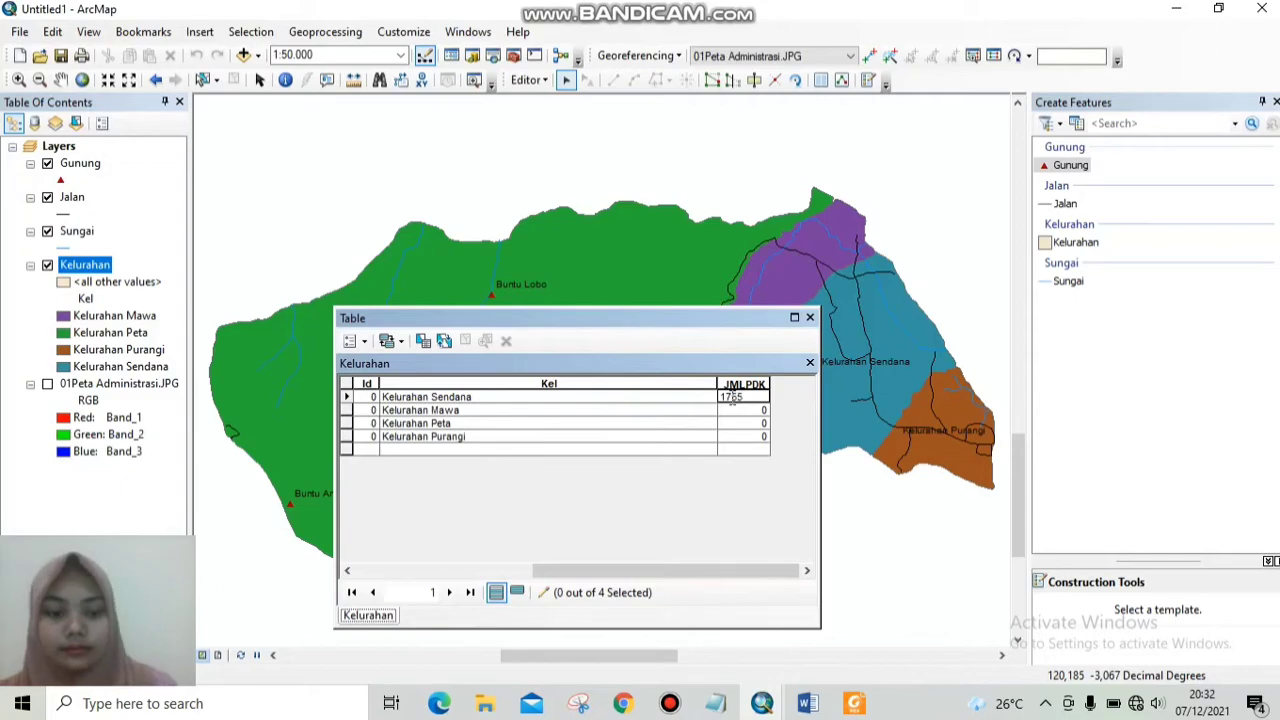
key(Return)
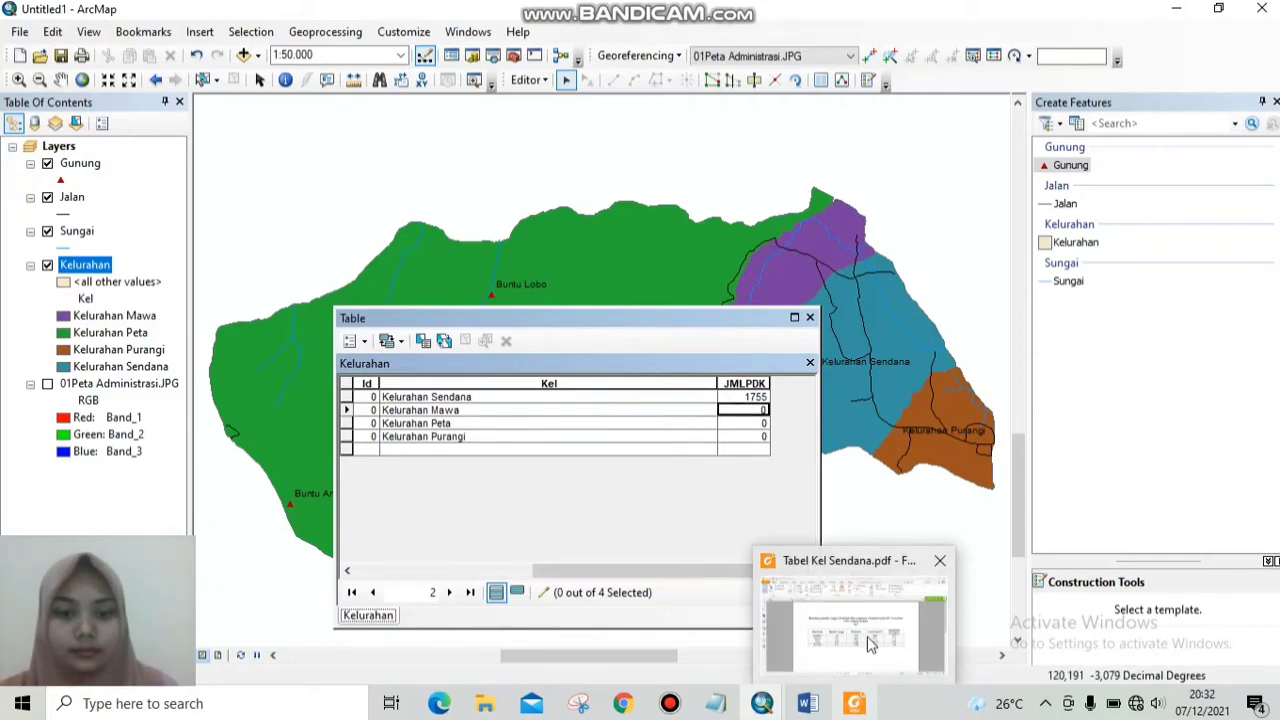
Look up Kelurahan Mawa's population in Tabel Kel Sendana.pdf and enter 1408 as its JMLPDK value in ArcMap.
click(867, 636)
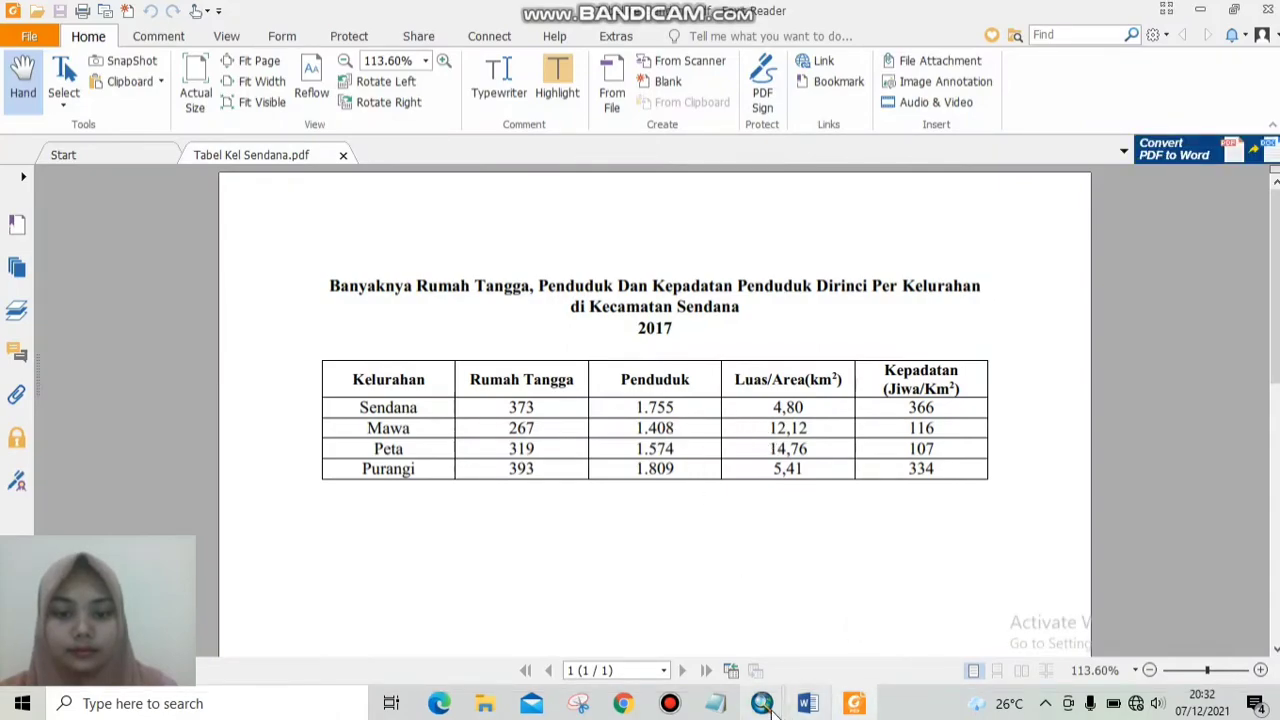
mouse_move(762, 703)
click(813, 671)
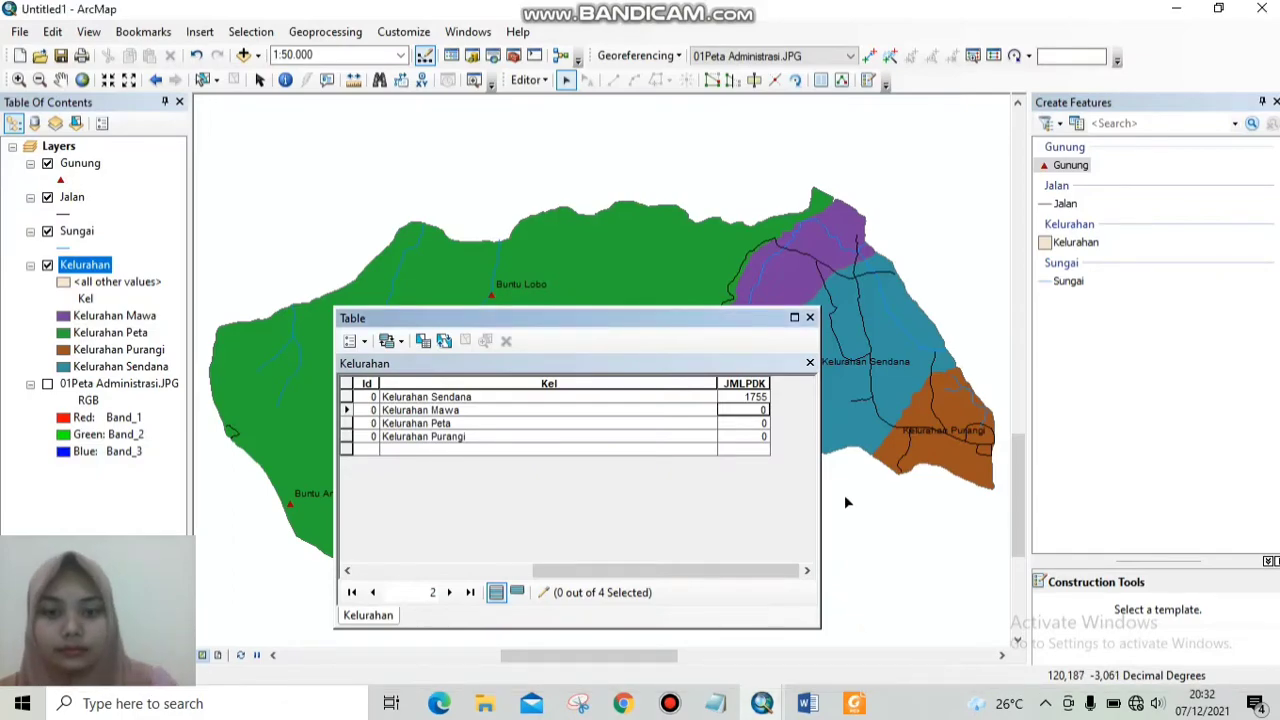
text(10)
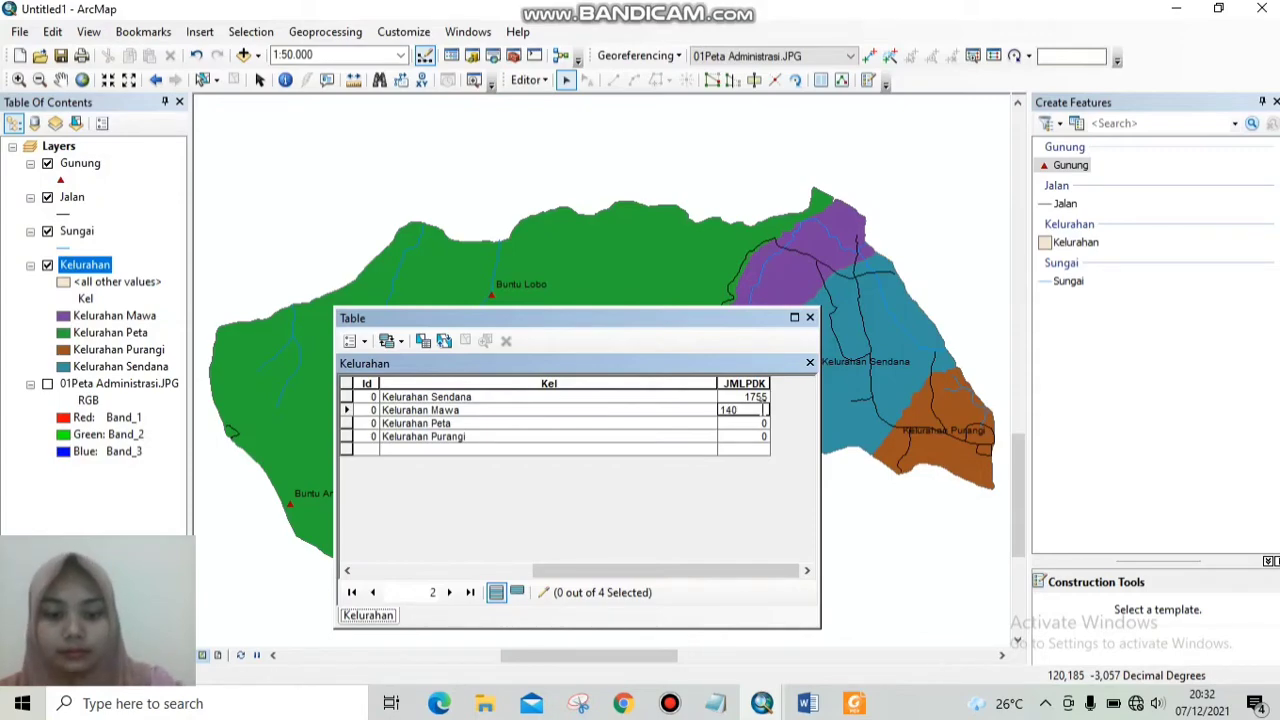
key(Return)
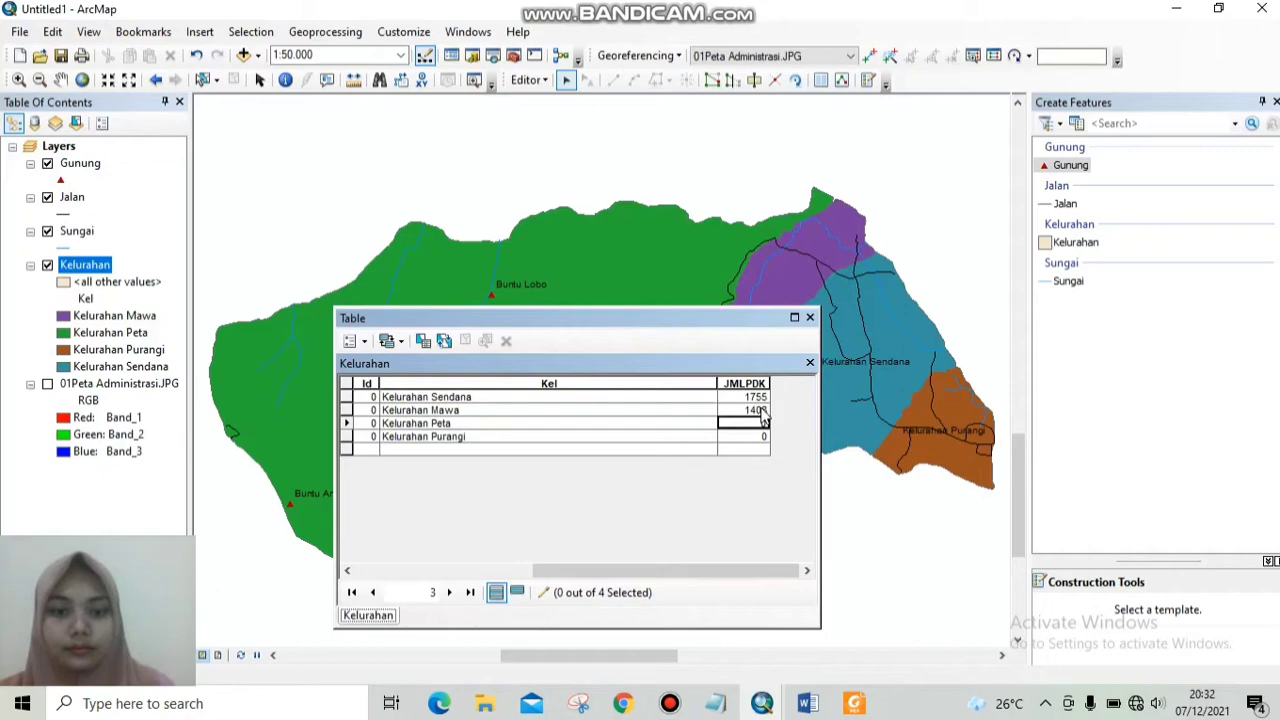
Look up Kelurahan Peta's population in Tabel Kel Sendana.pdf and enter 1574 as its JMLPDK value in ArcMap.
click(873, 688)
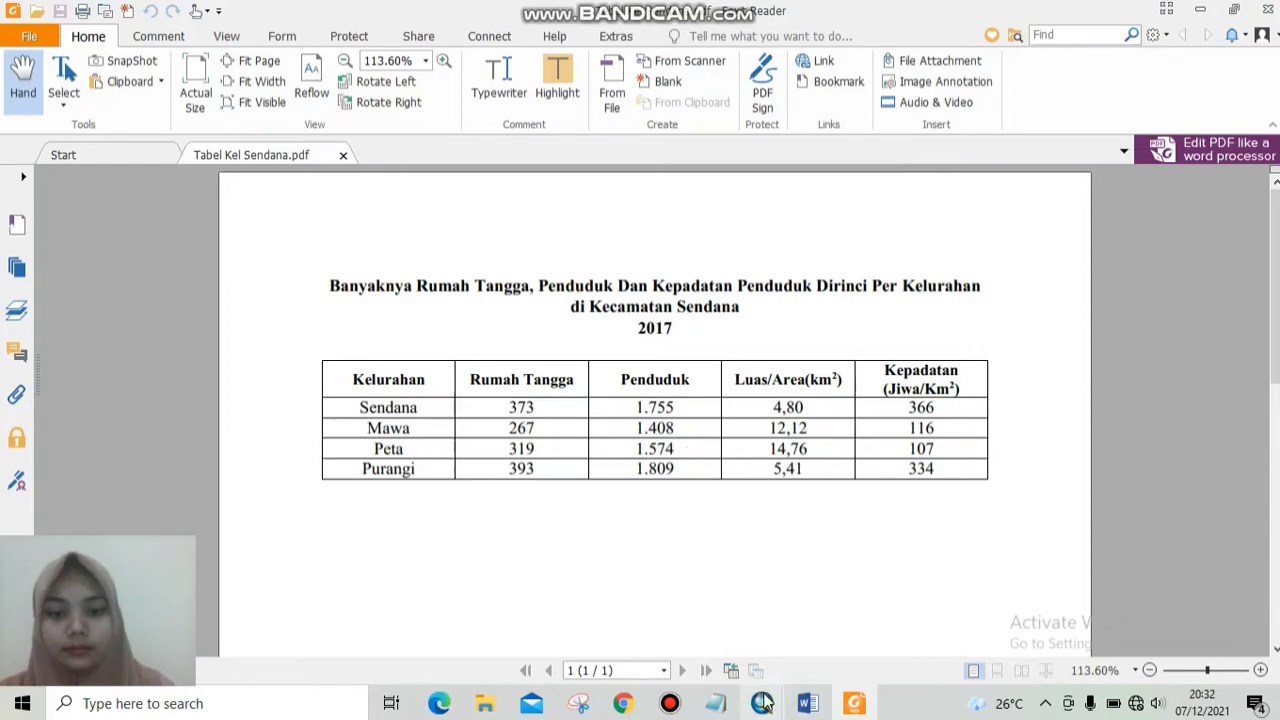
mouse_move(762, 703)
click(876, 604)
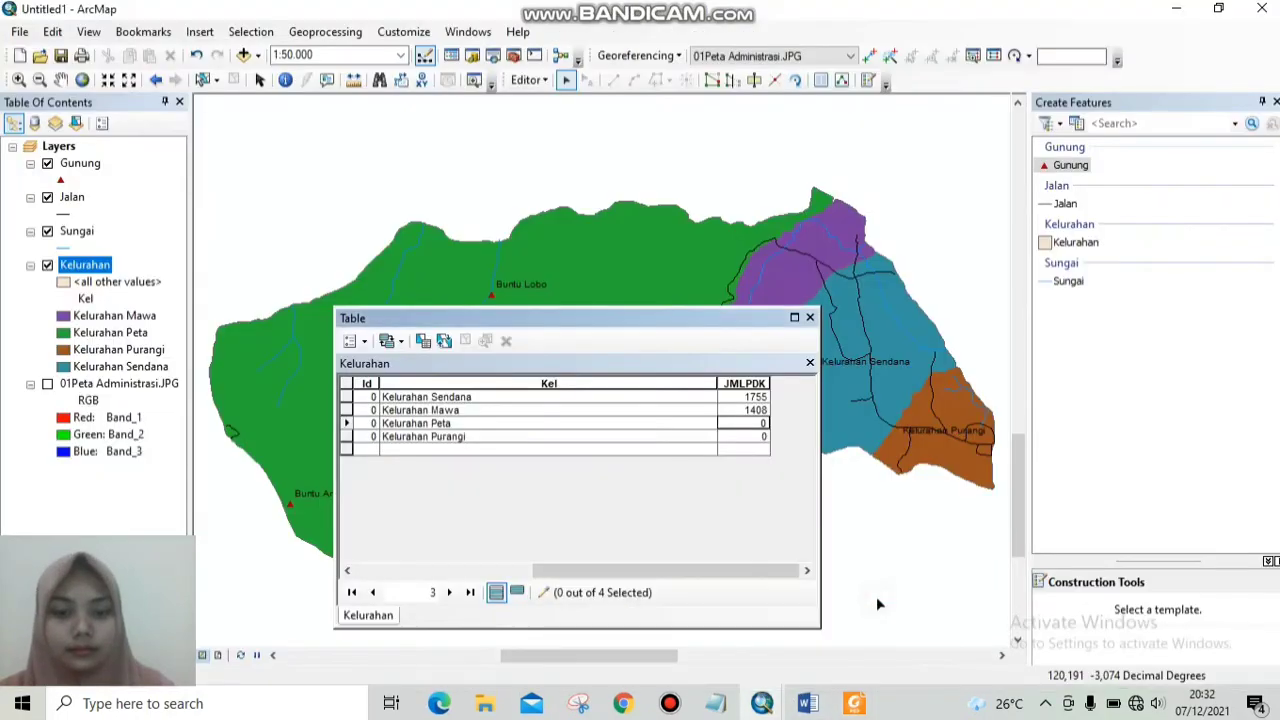
click(758, 424)
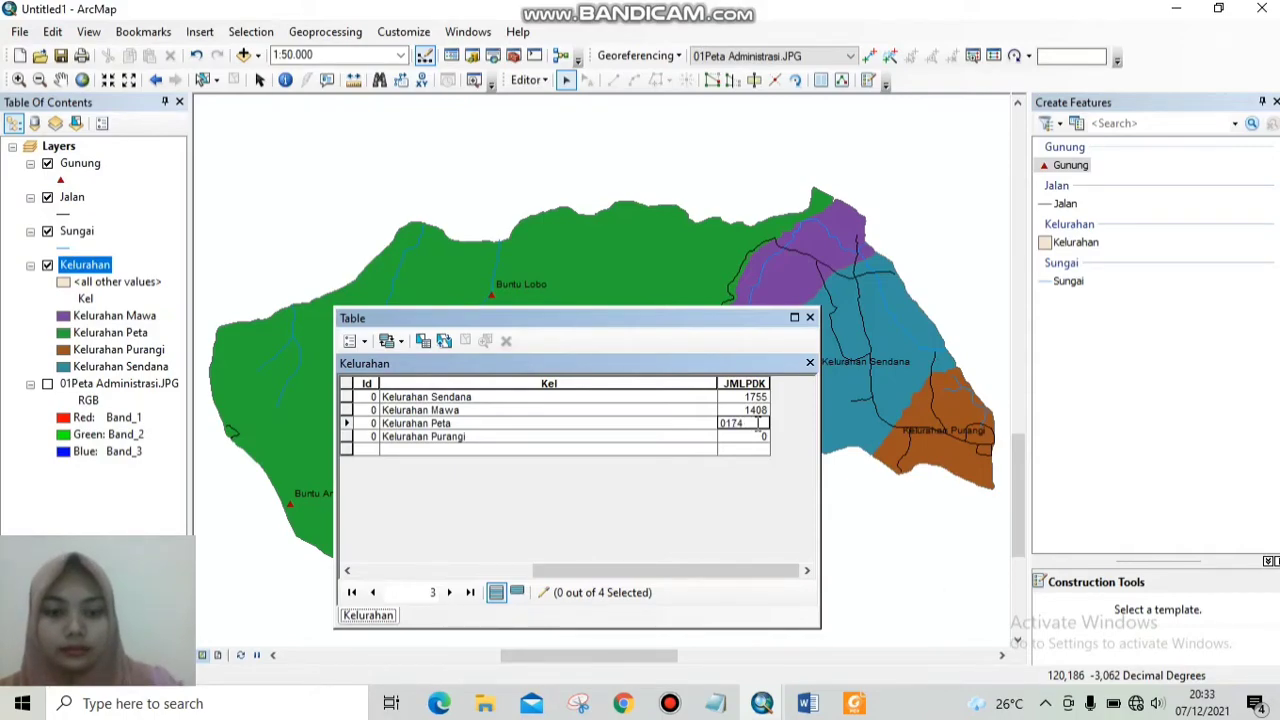
text(1)
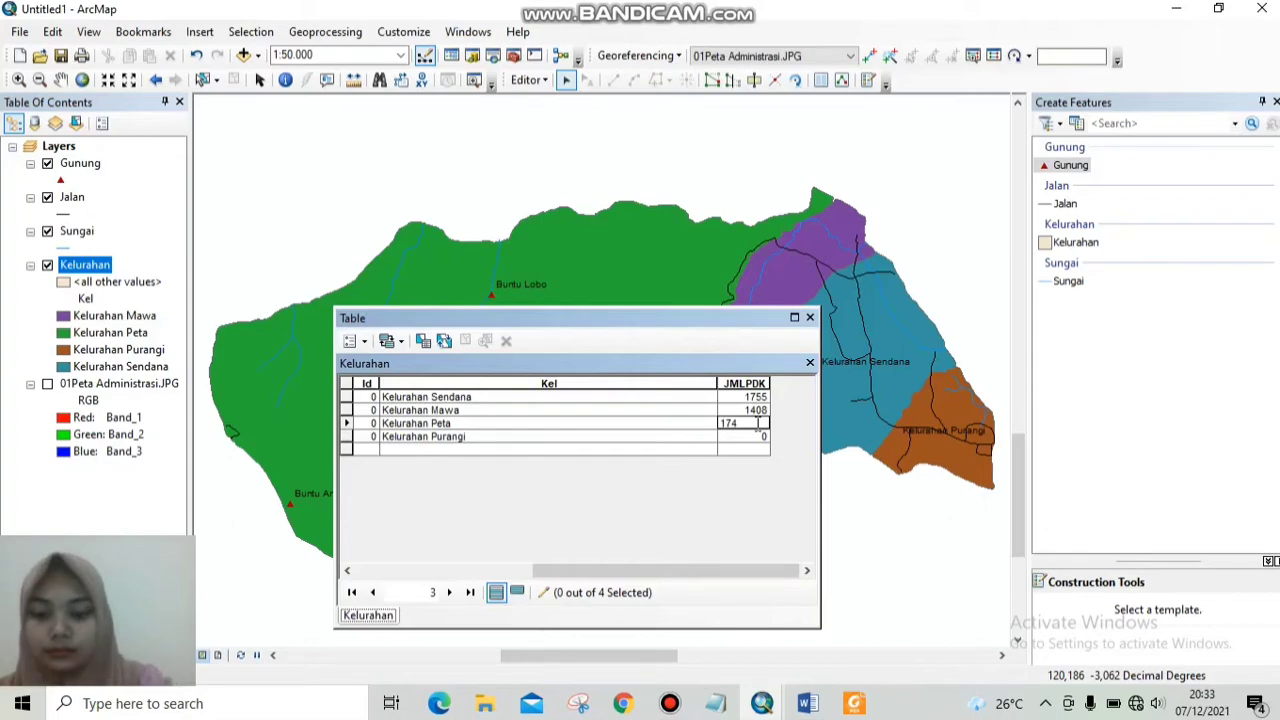
click(761, 436)
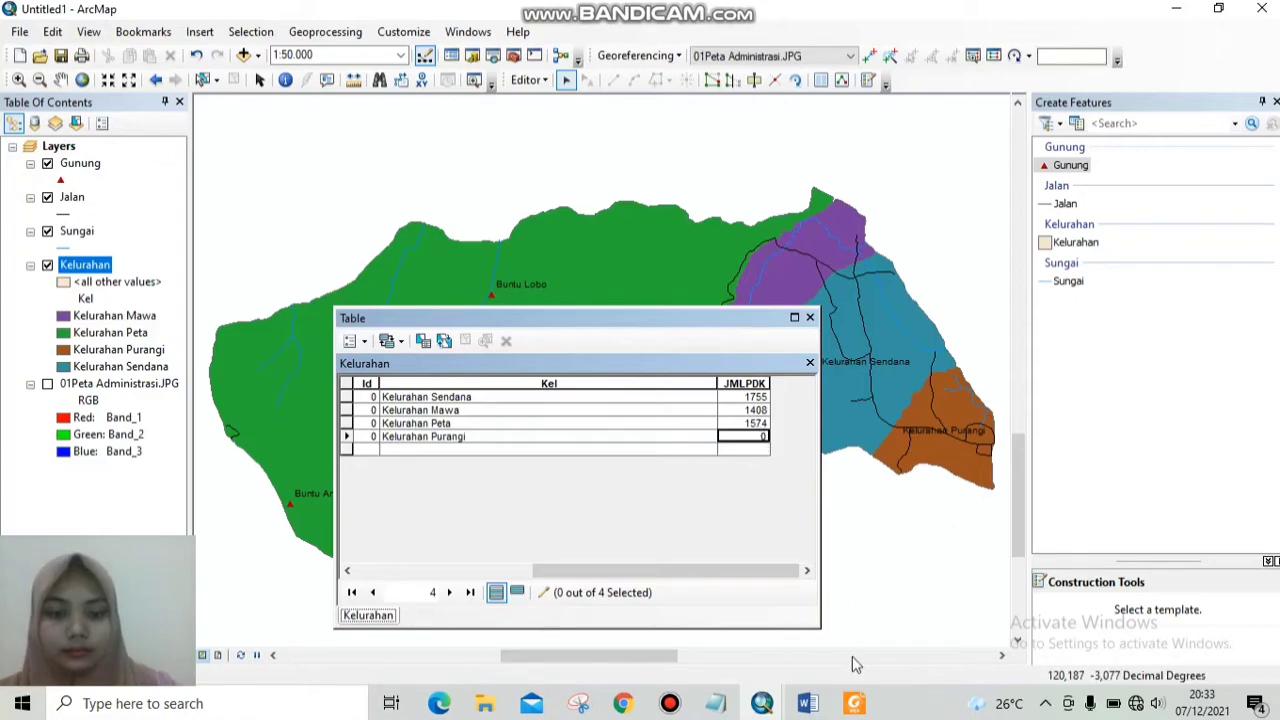
Look up Kelurahan Purangi's population in Tabel Kel Sendana.pdf and enter 1809 as its JMLPDK value in ArcMap.
mouse_move(858, 707)
click(888, 645)
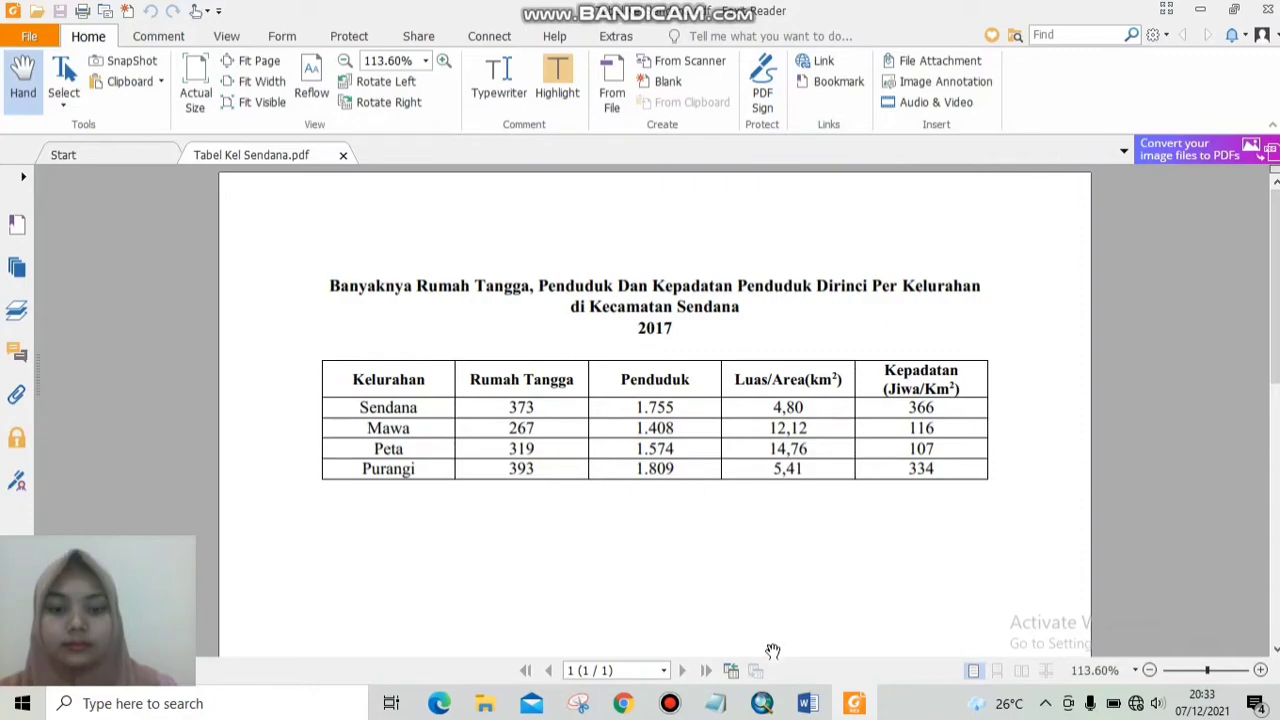
mouse_move(768, 702)
click(824, 636)
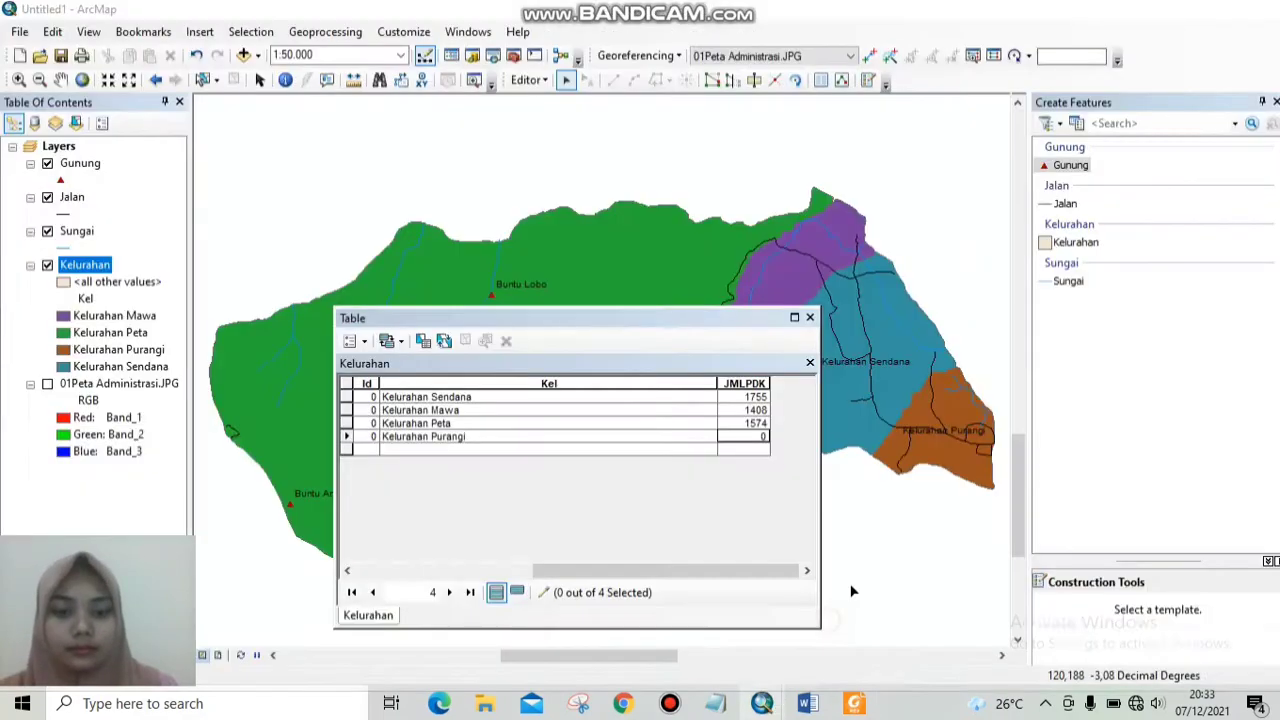
click(757, 440)
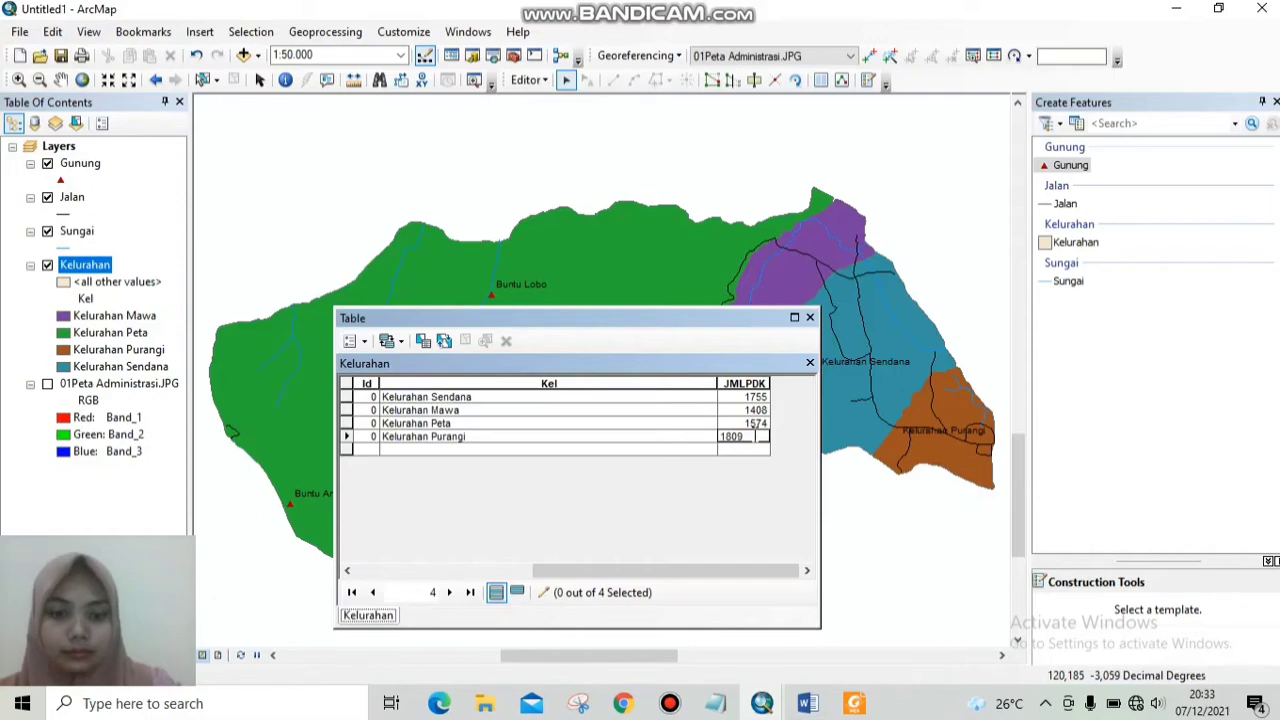
text(1809)
key(Return)
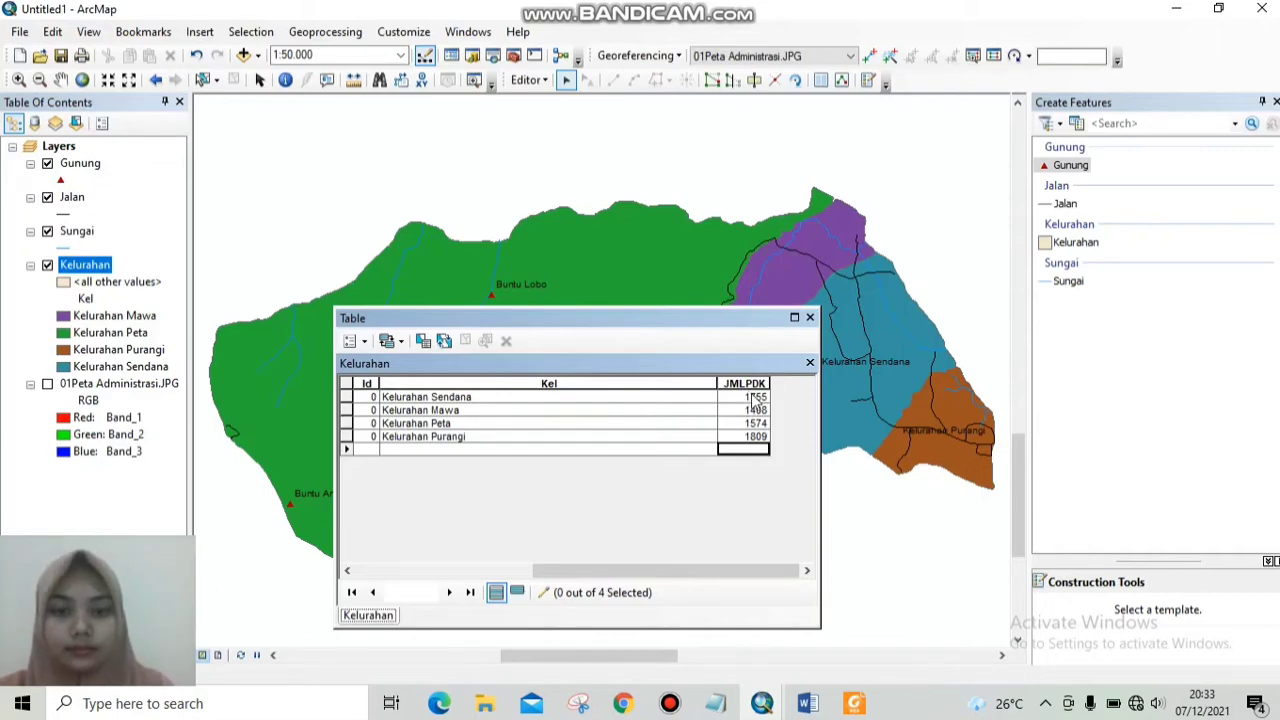
Save the edits to the Kelurahan table and stop the edit session.
click(533, 81)
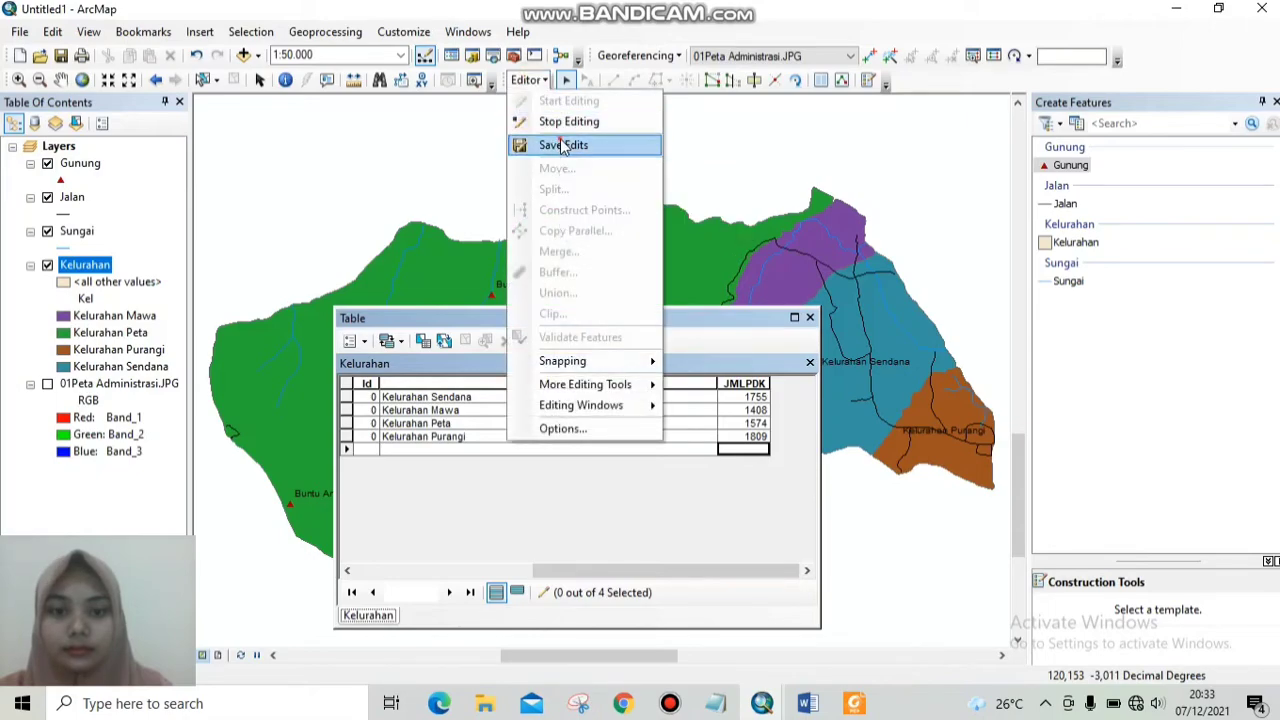
click(563, 146)
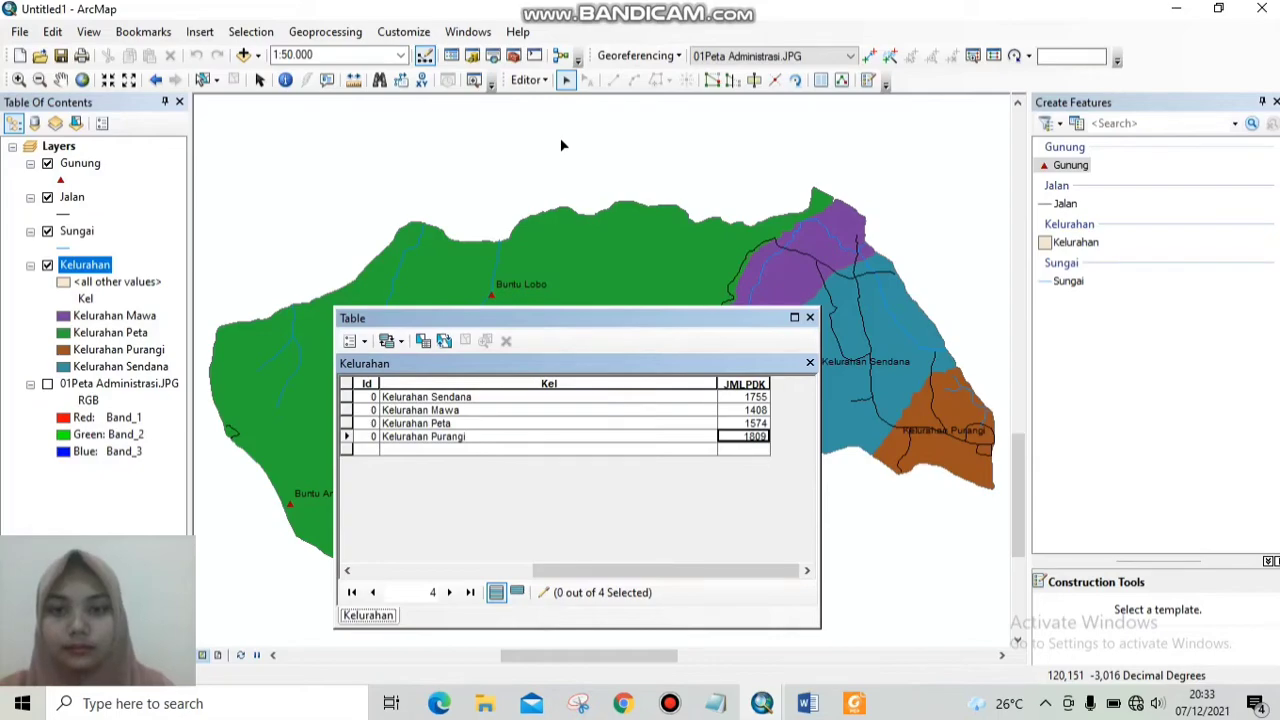
click(538, 81)
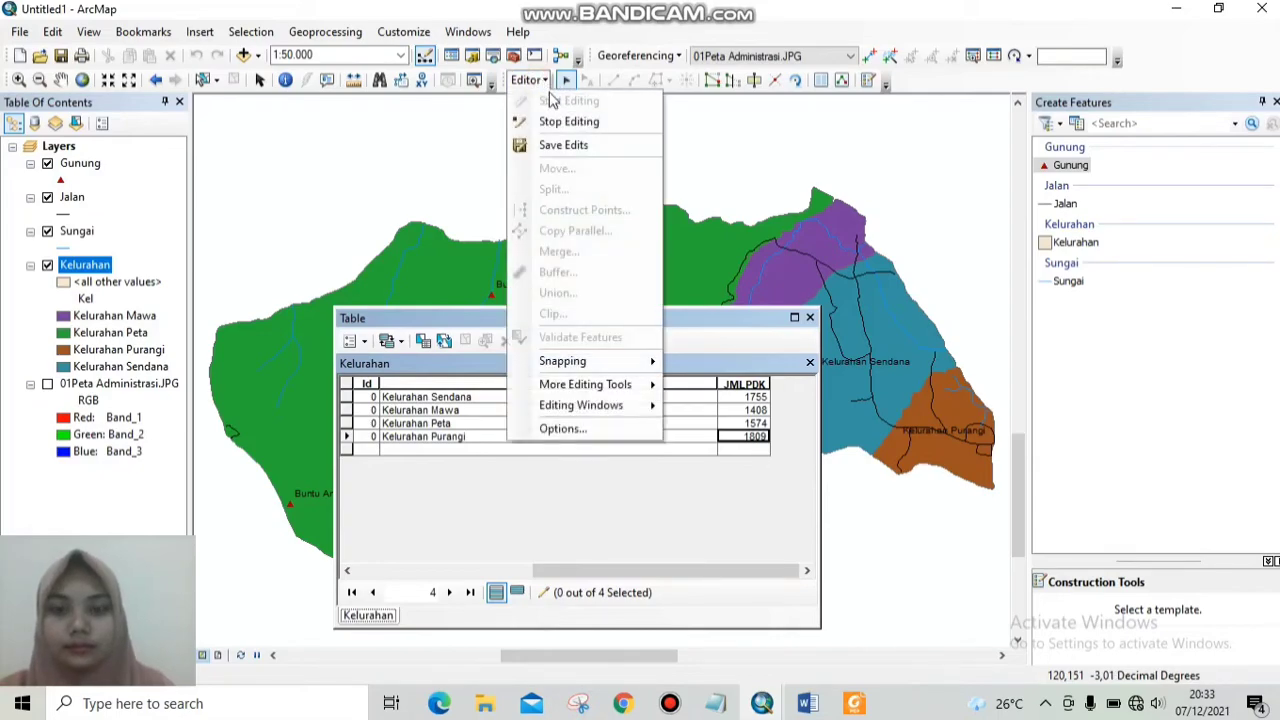
click(563, 122)
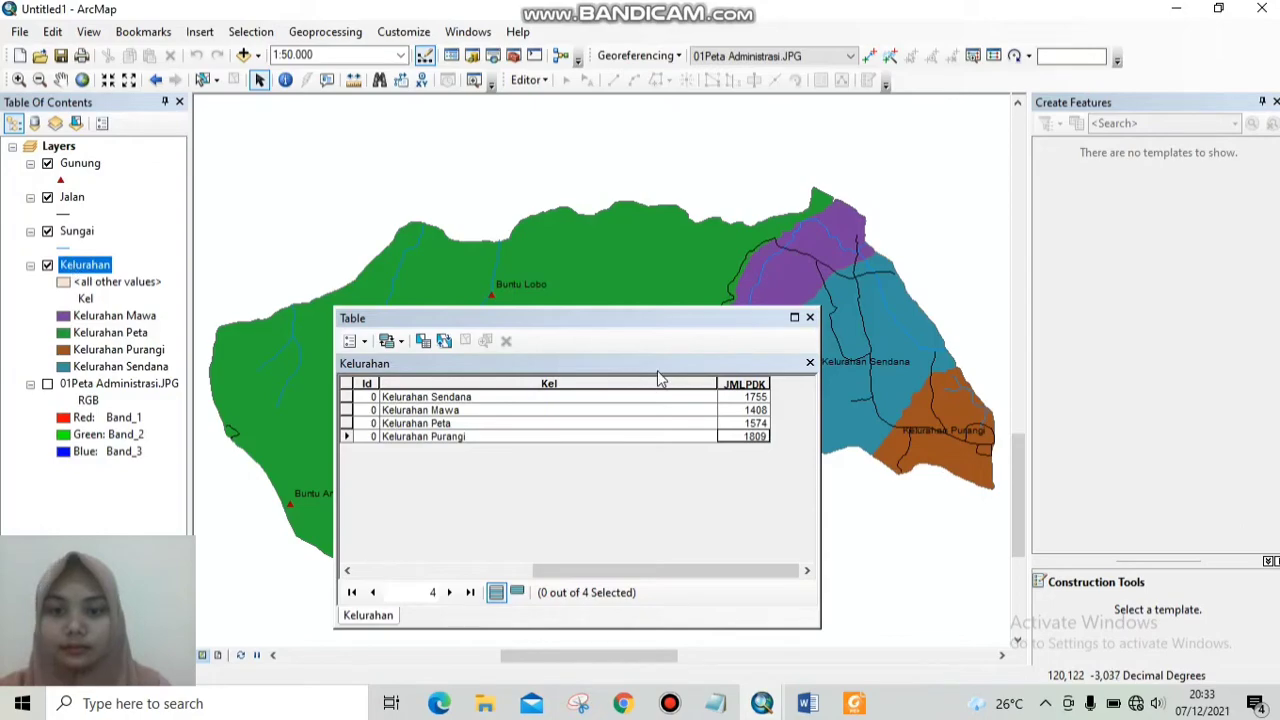
Close the attribute table and turn off the feature labels of the Kelurahan layer.
click(810, 317)
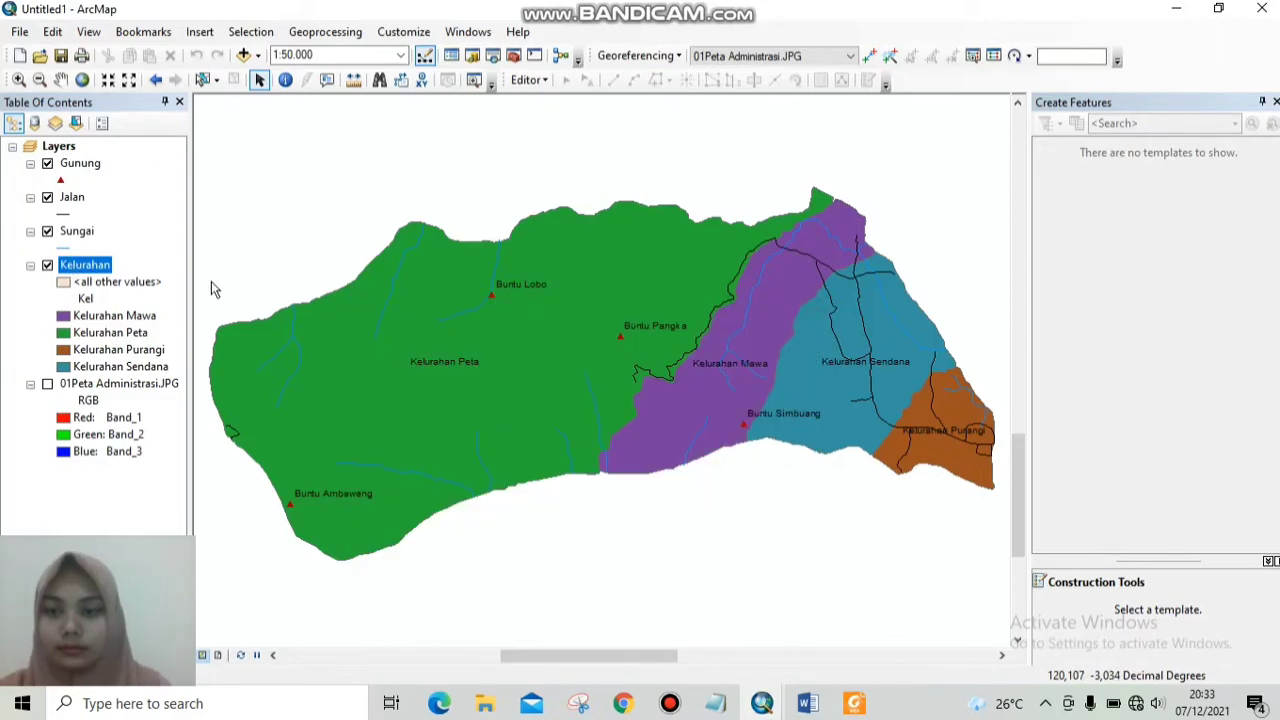
right_click(88, 265)
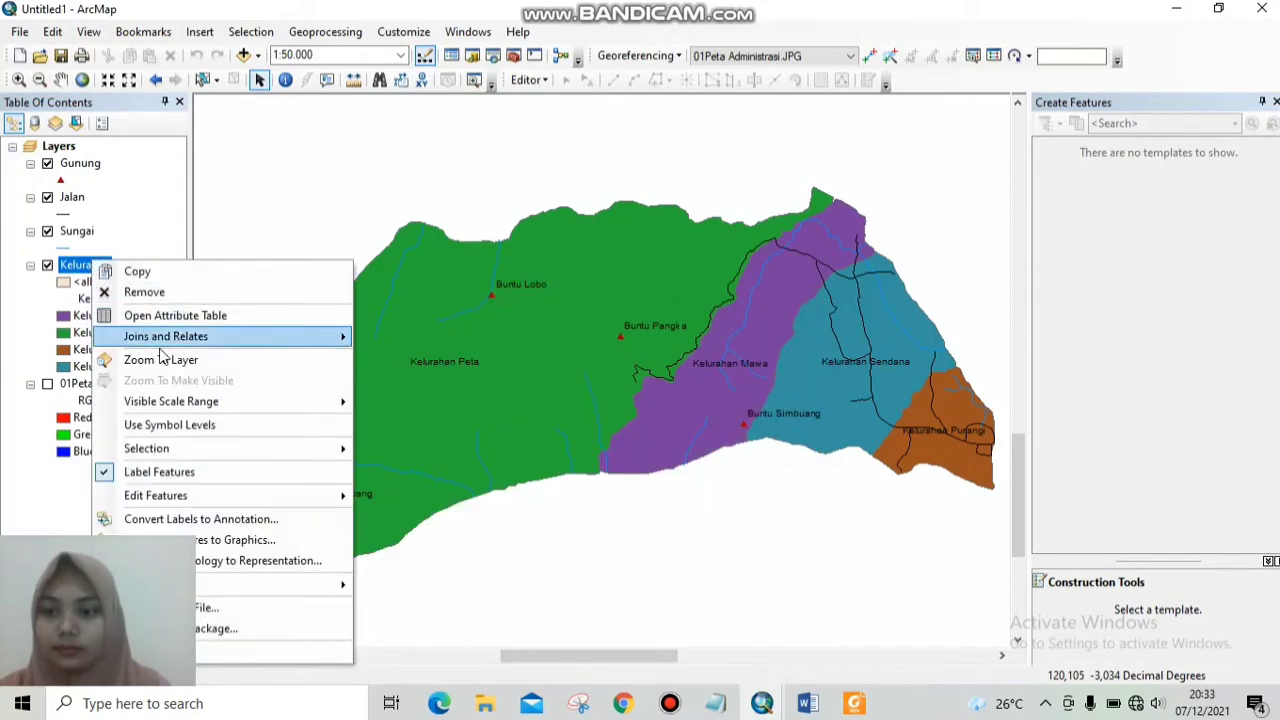
click(206, 474)
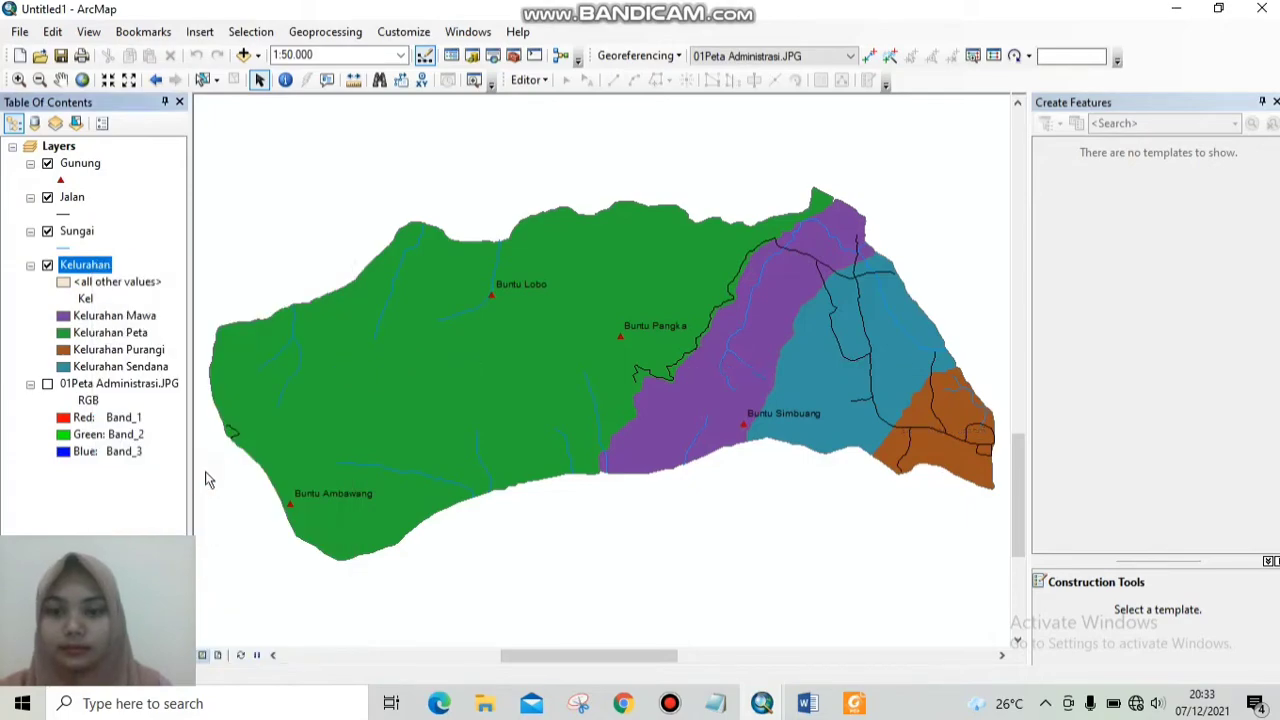
Symbolize the Kelurahan layer by all unique values of the JMLPDK field, using the green-yellow-red colour ramp.
right_click(78, 266)
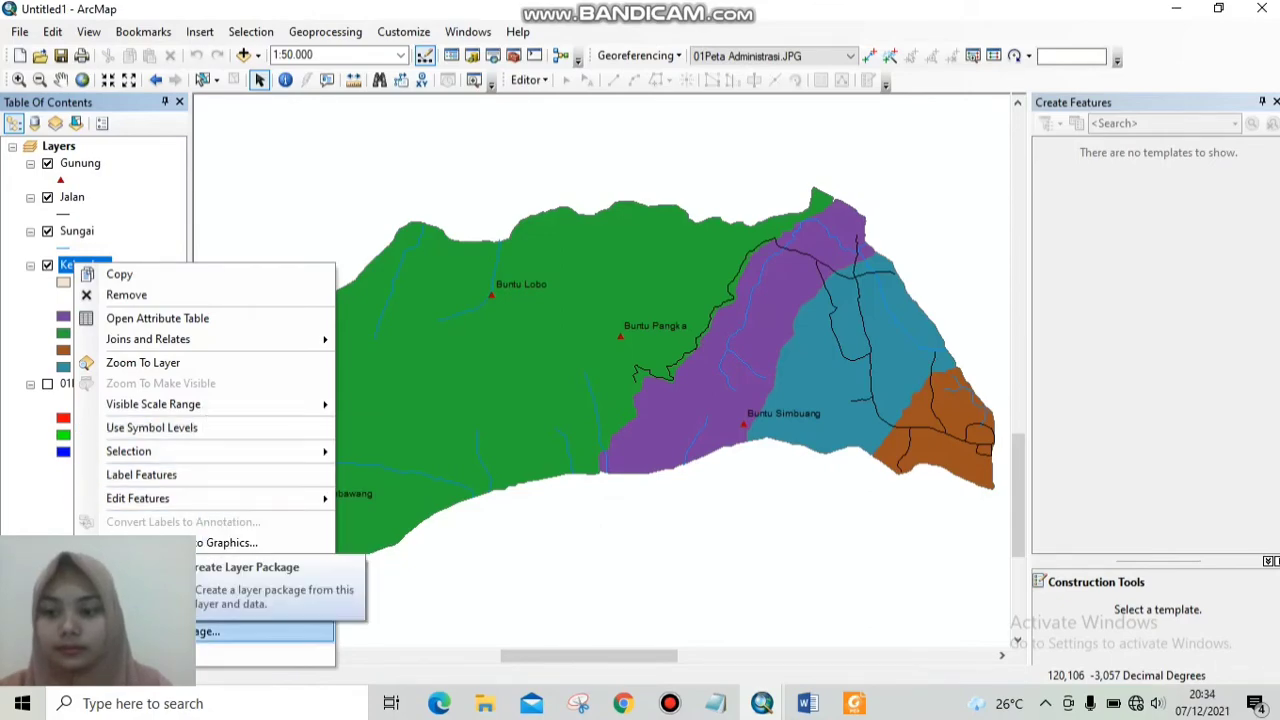
click(265, 655)
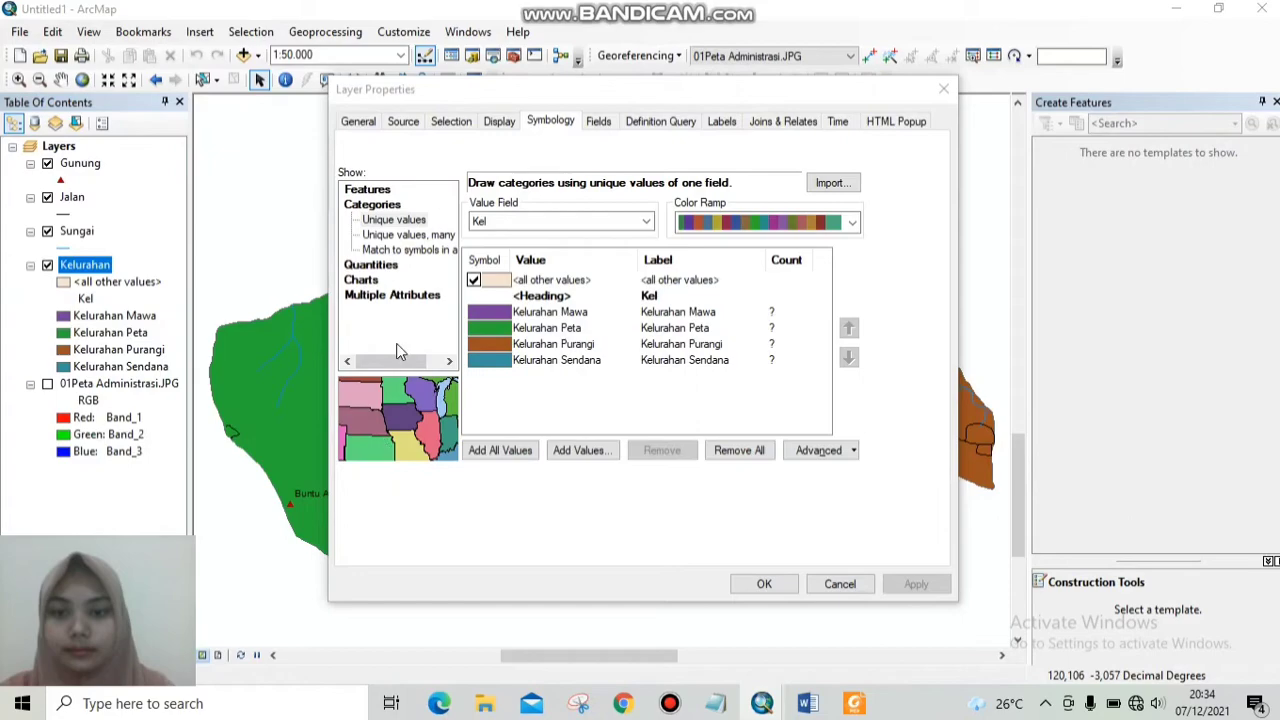
click(645, 222)
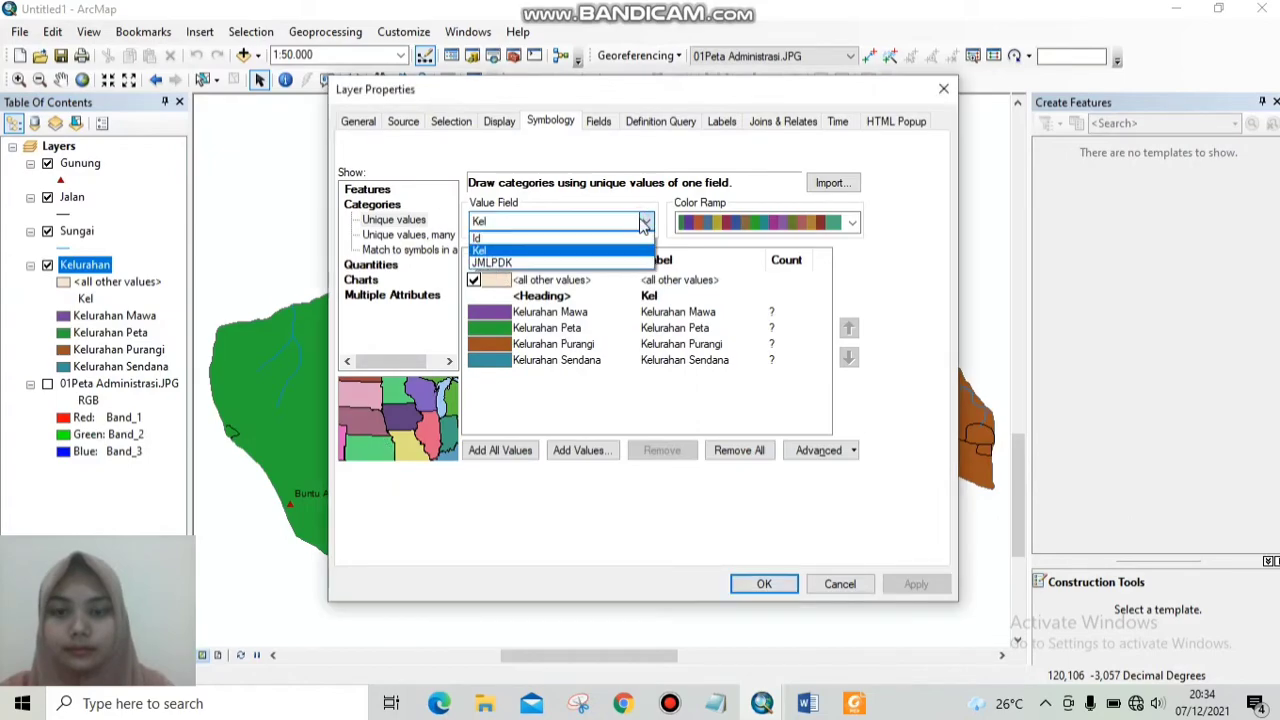
click(598, 264)
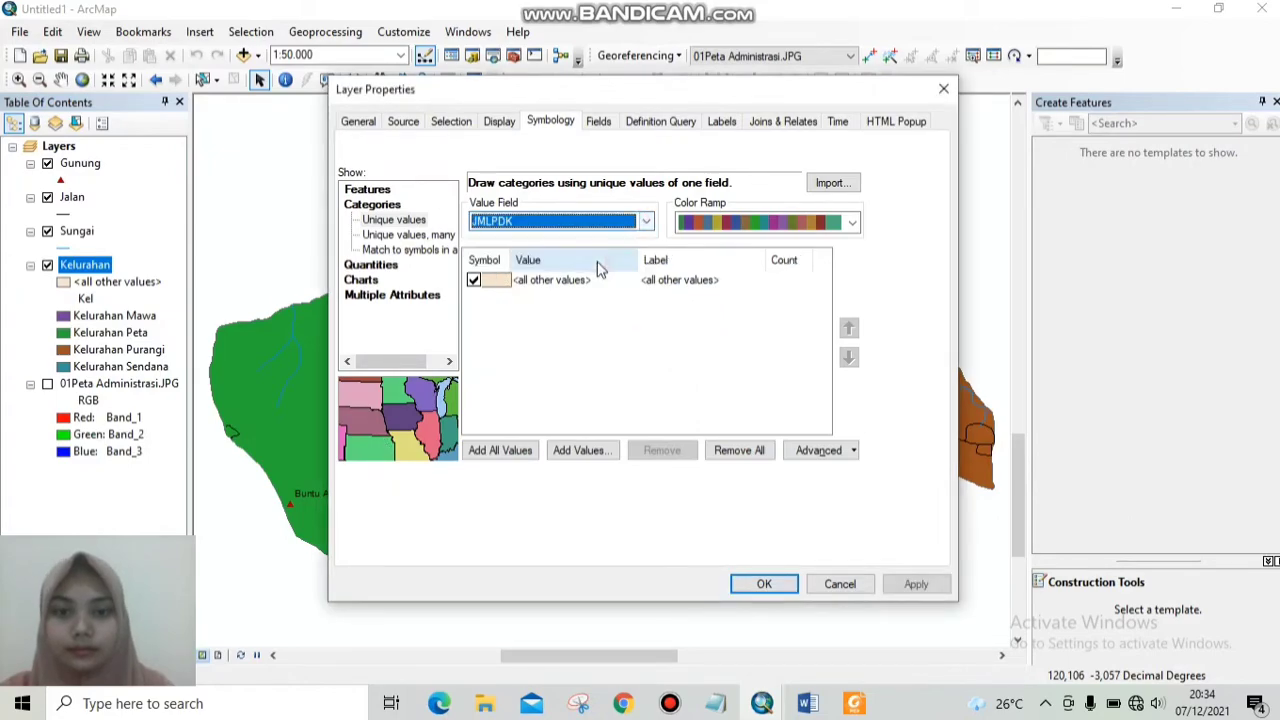
click(516, 452)
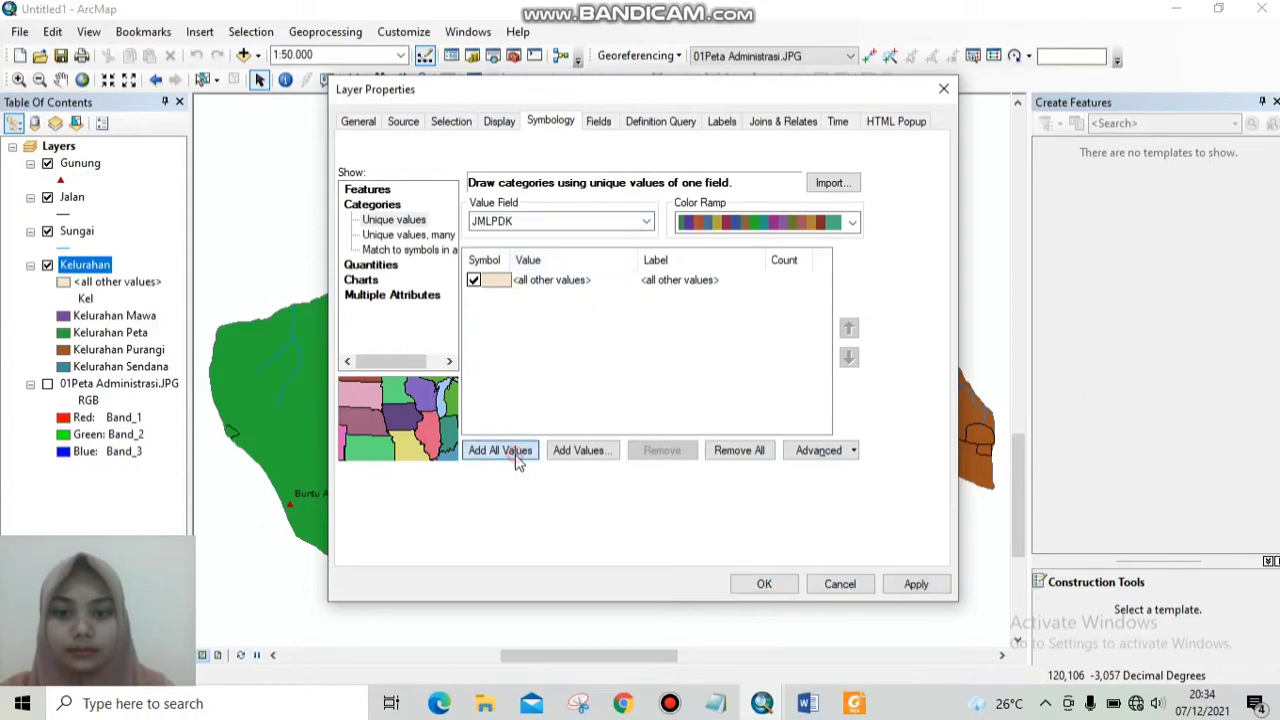
click(853, 222)
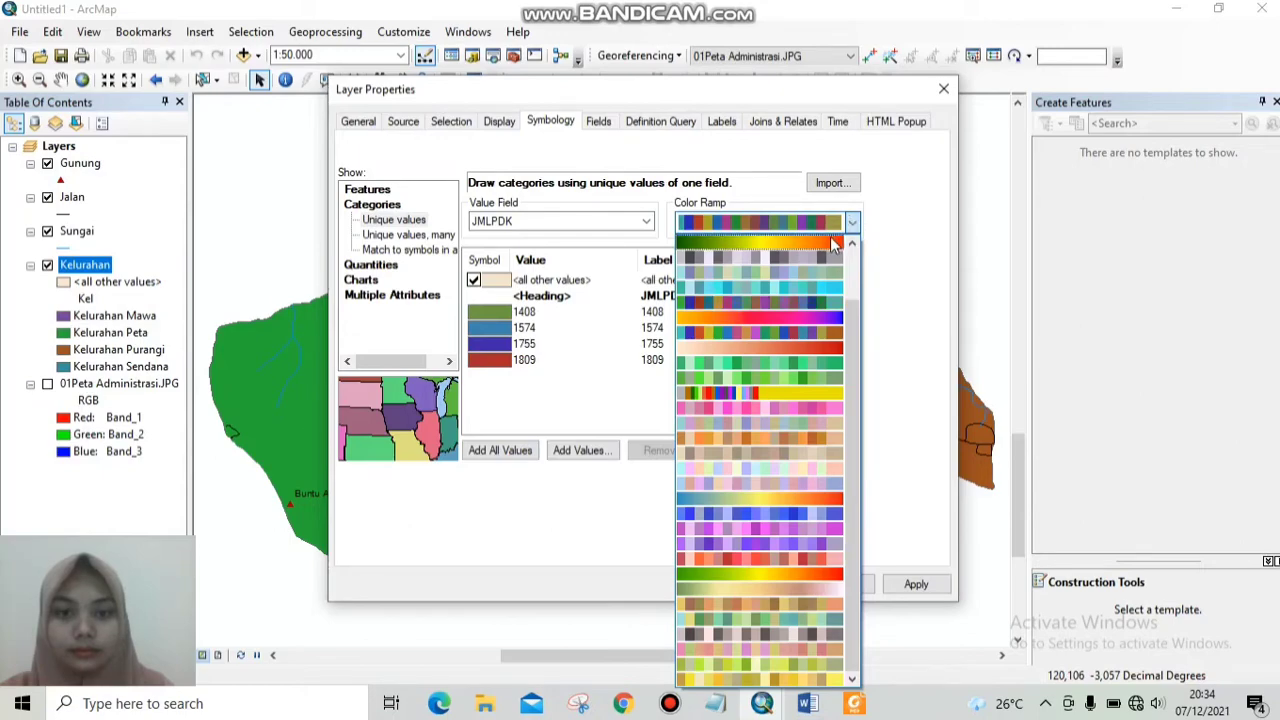
click(835, 244)
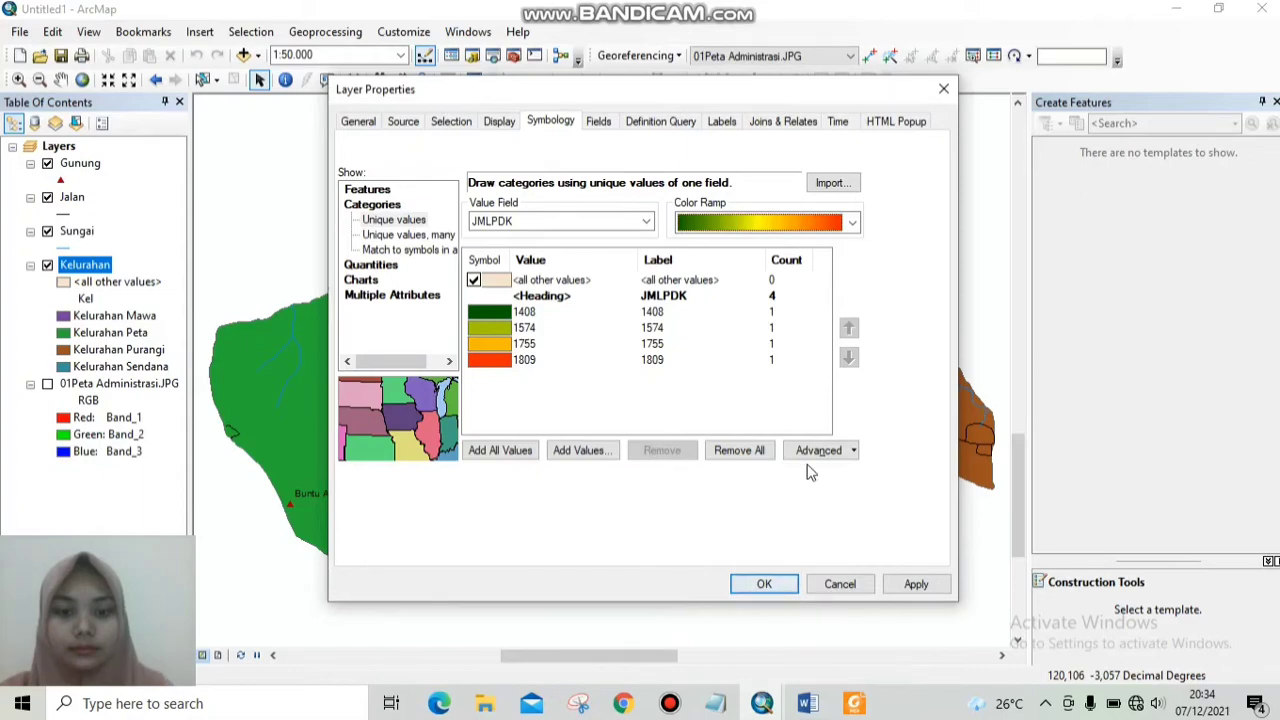
click(915, 586)
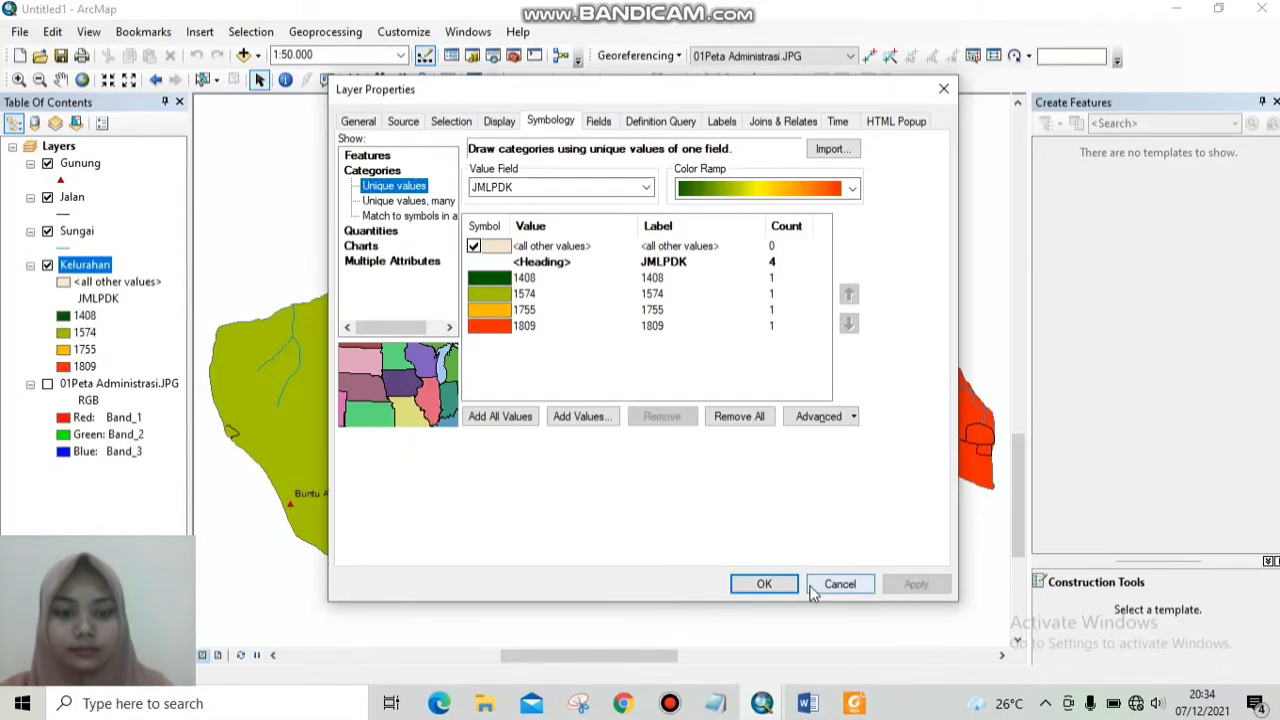
click(775, 588)
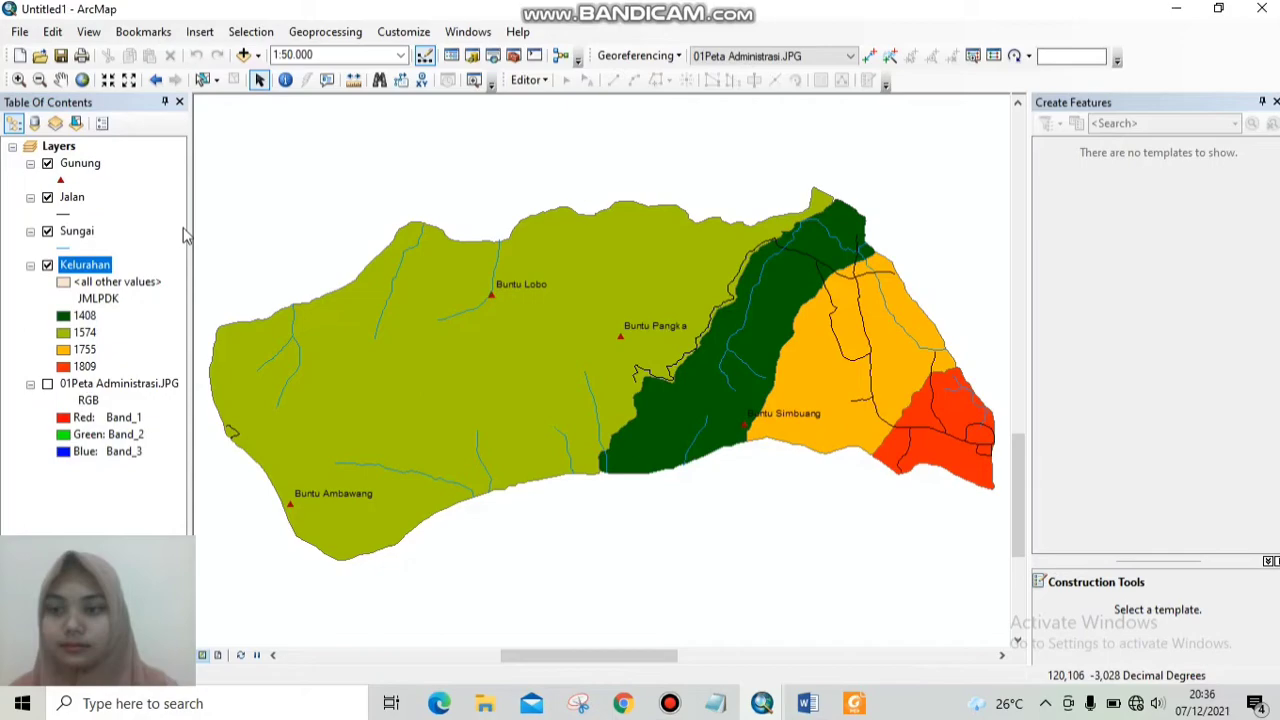
Add a Float field named LUAS_km2 to the Kelurahan attribute table.
right_click(90, 272)
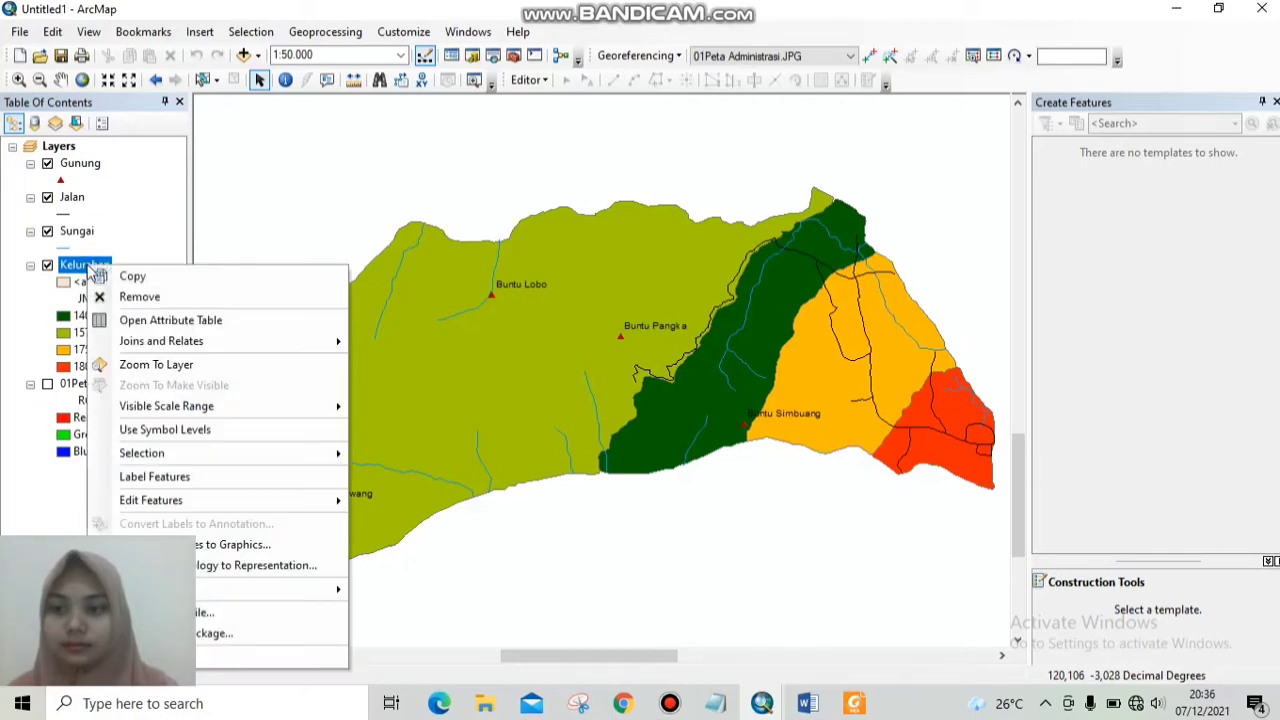
click(156, 326)
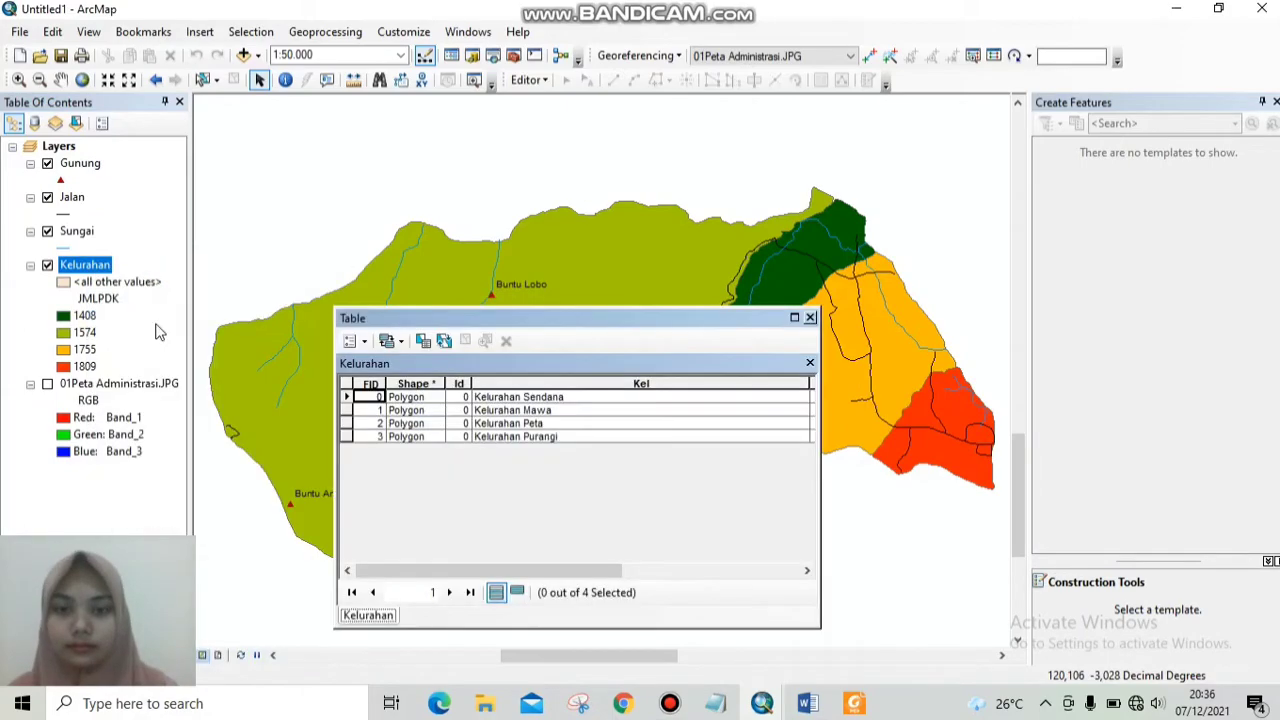
click(806, 571)
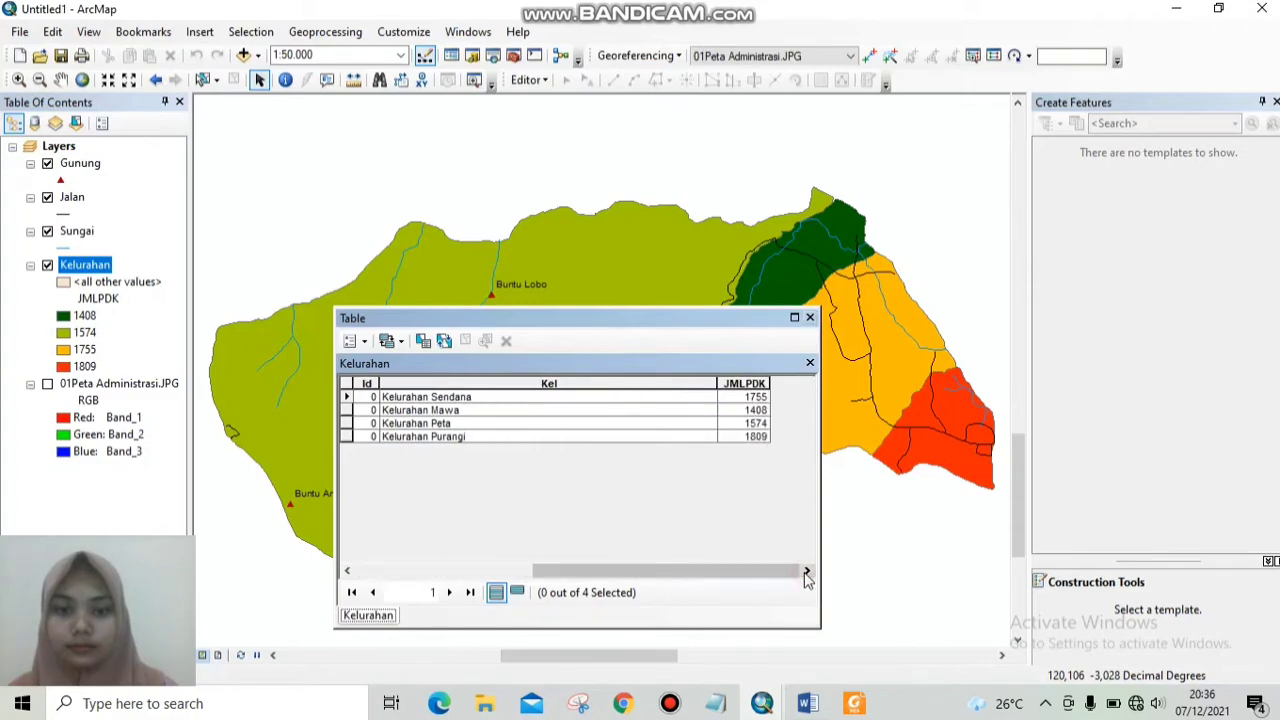
click(358, 341)
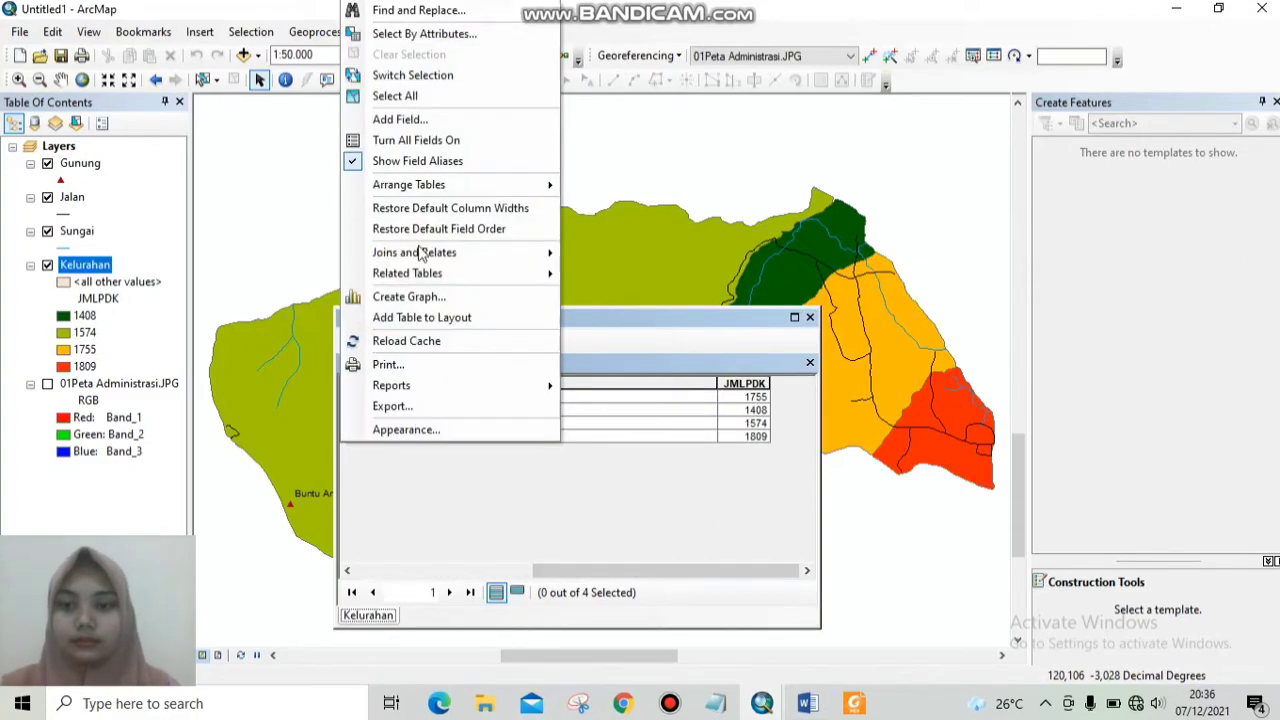
click(433, 121)
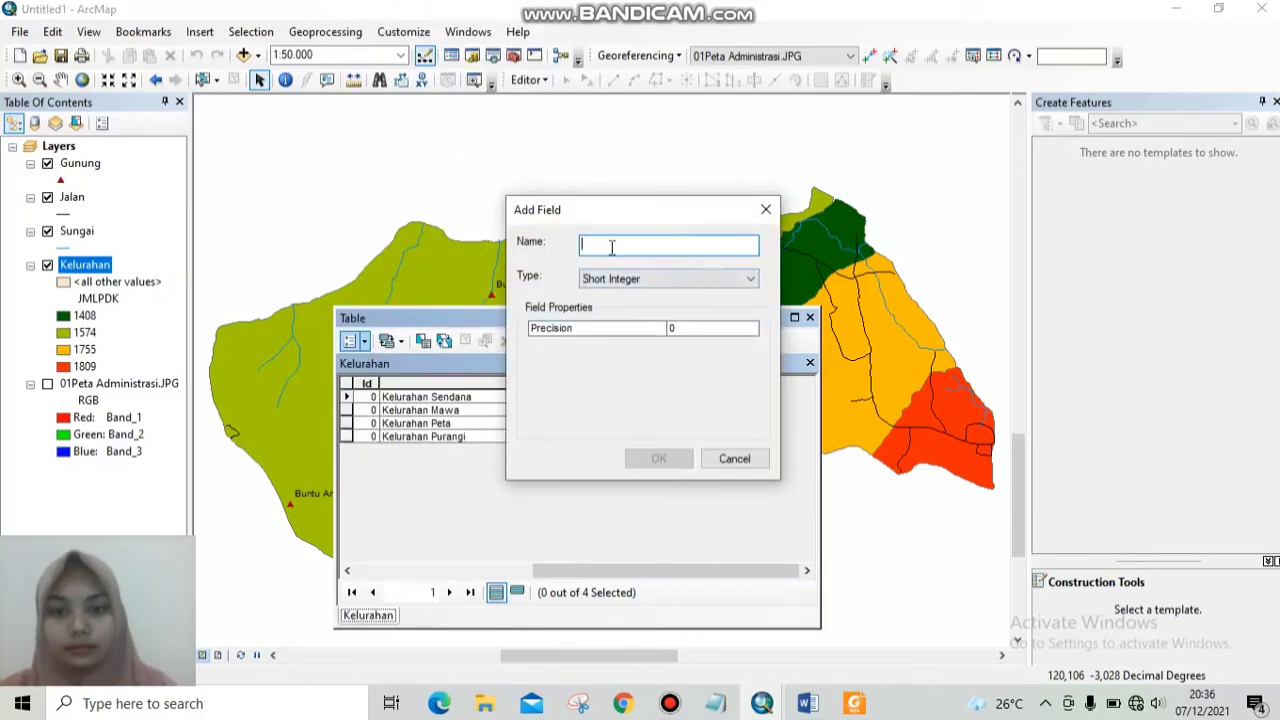
text(LUA)
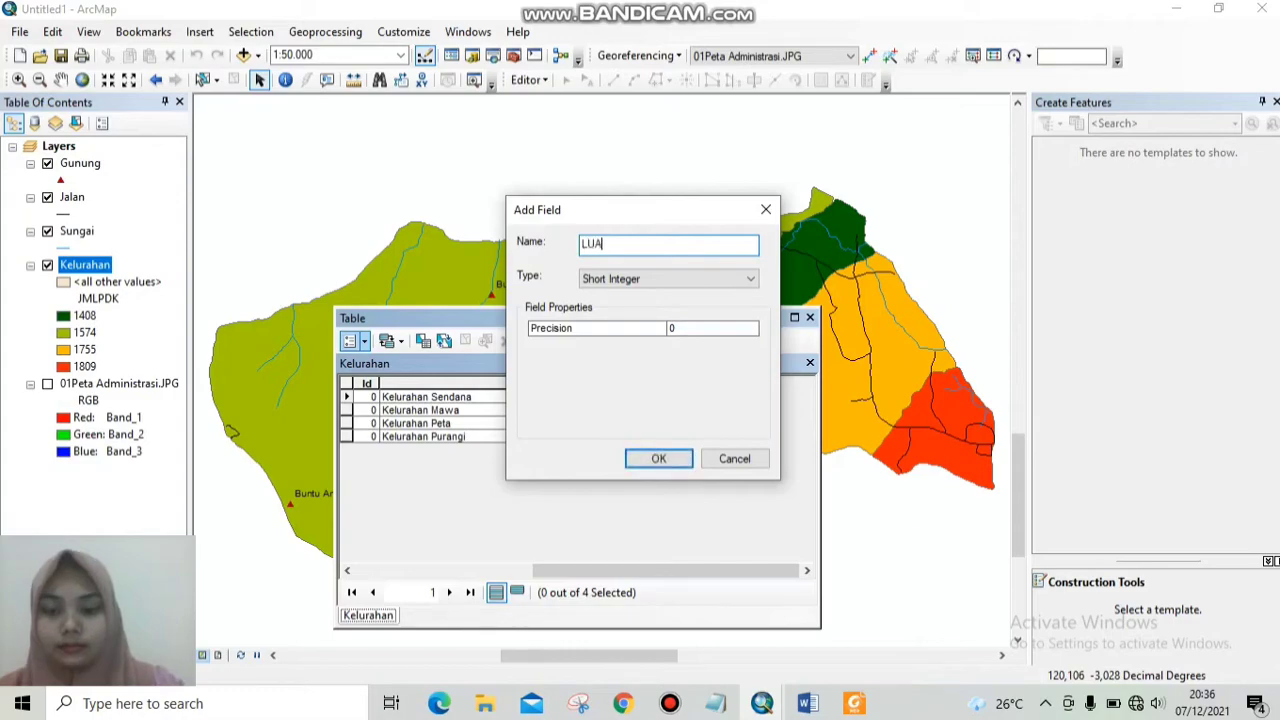
text(S_k)
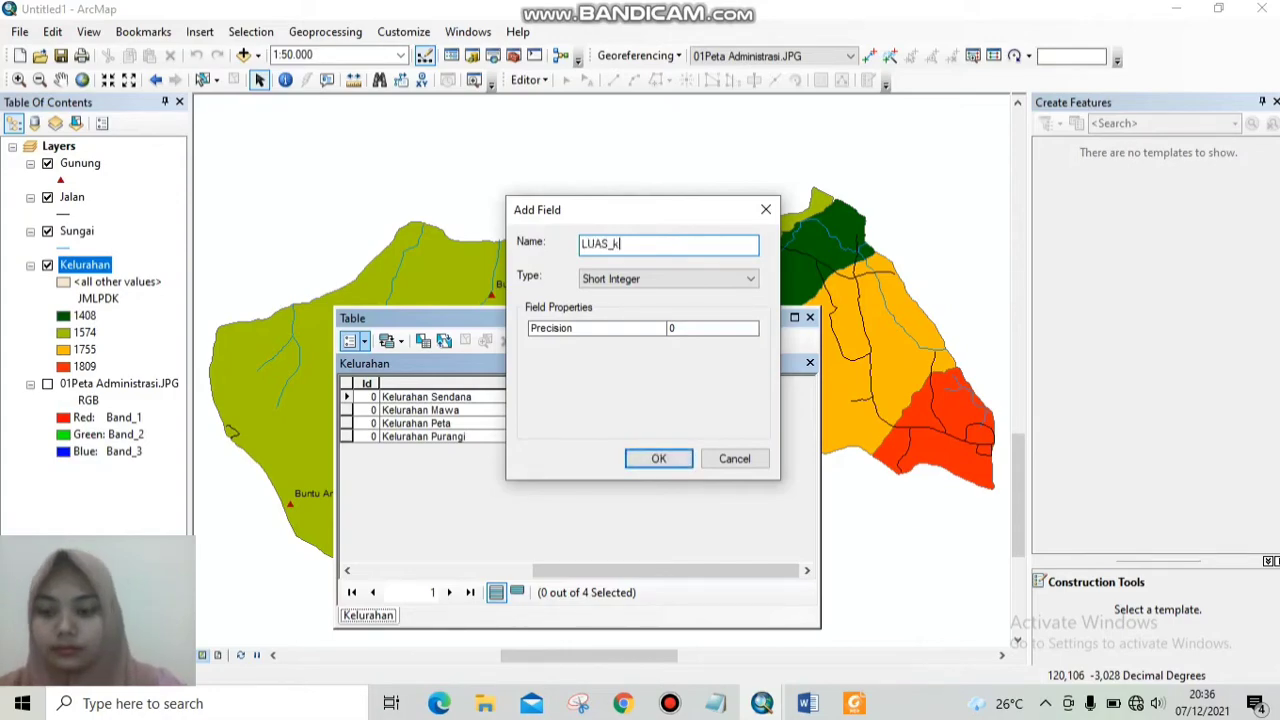
text(m)
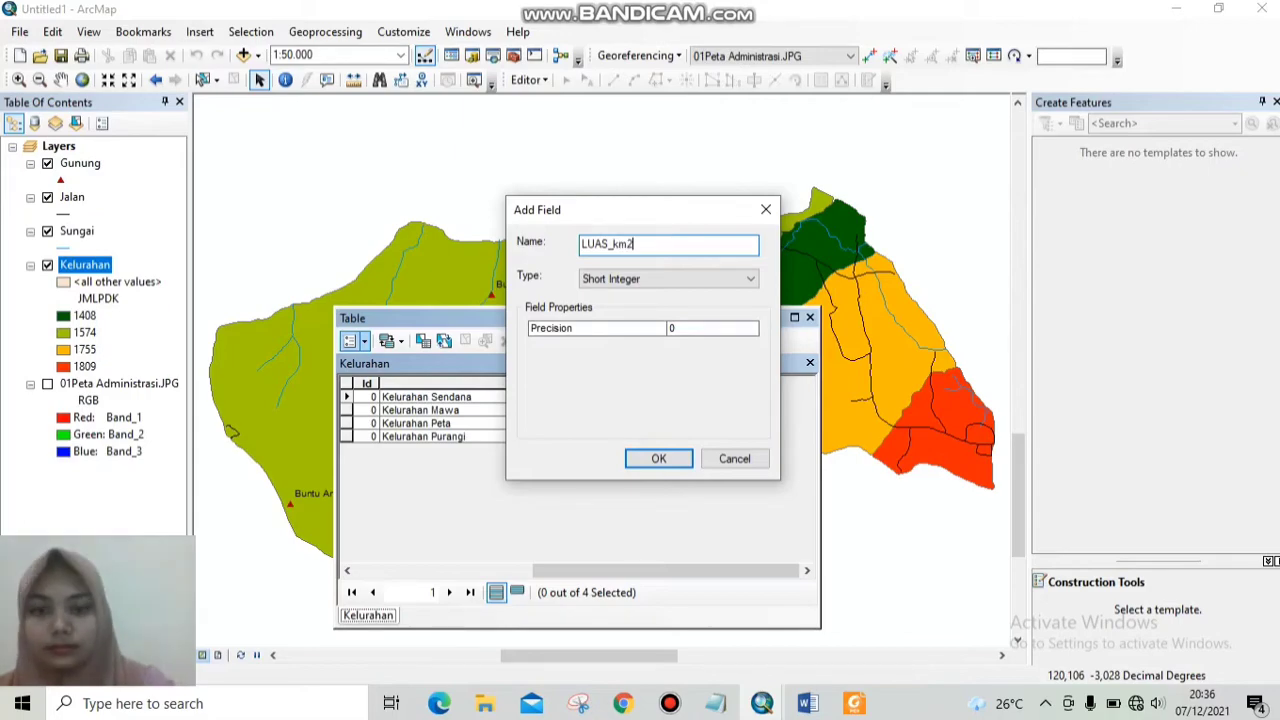
text(2)
click(745, 280)
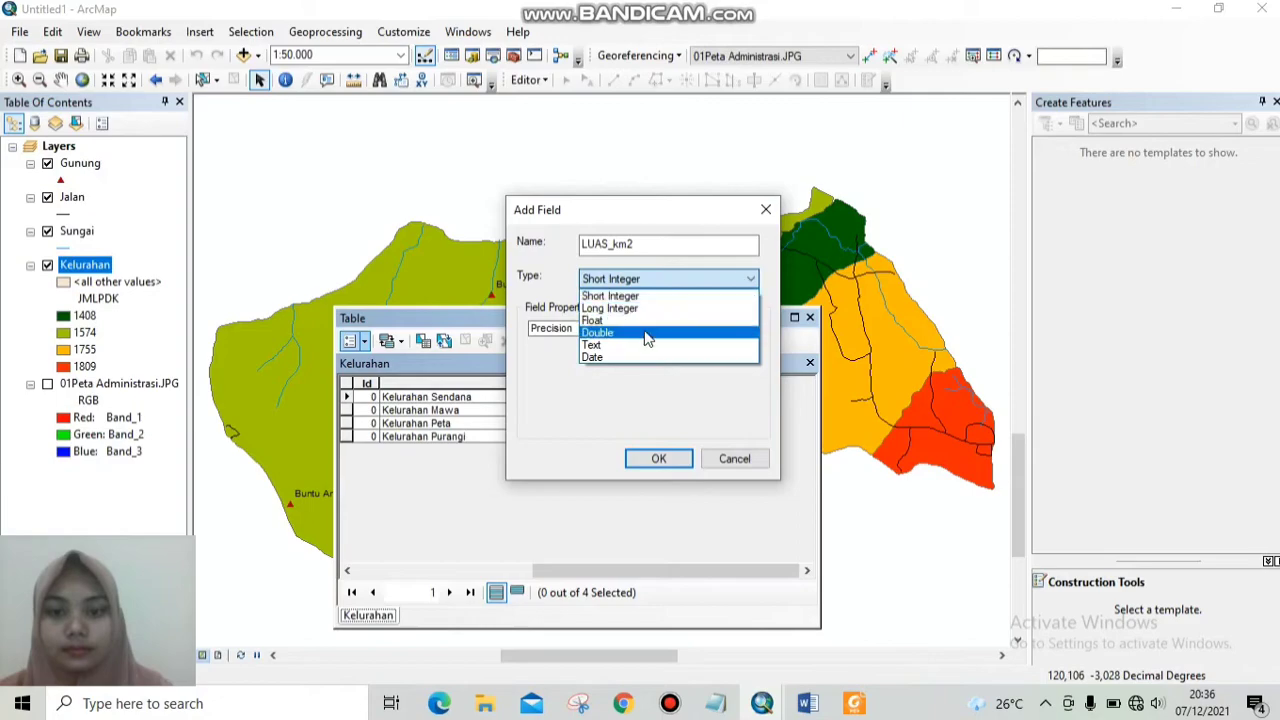
click(639, 322)
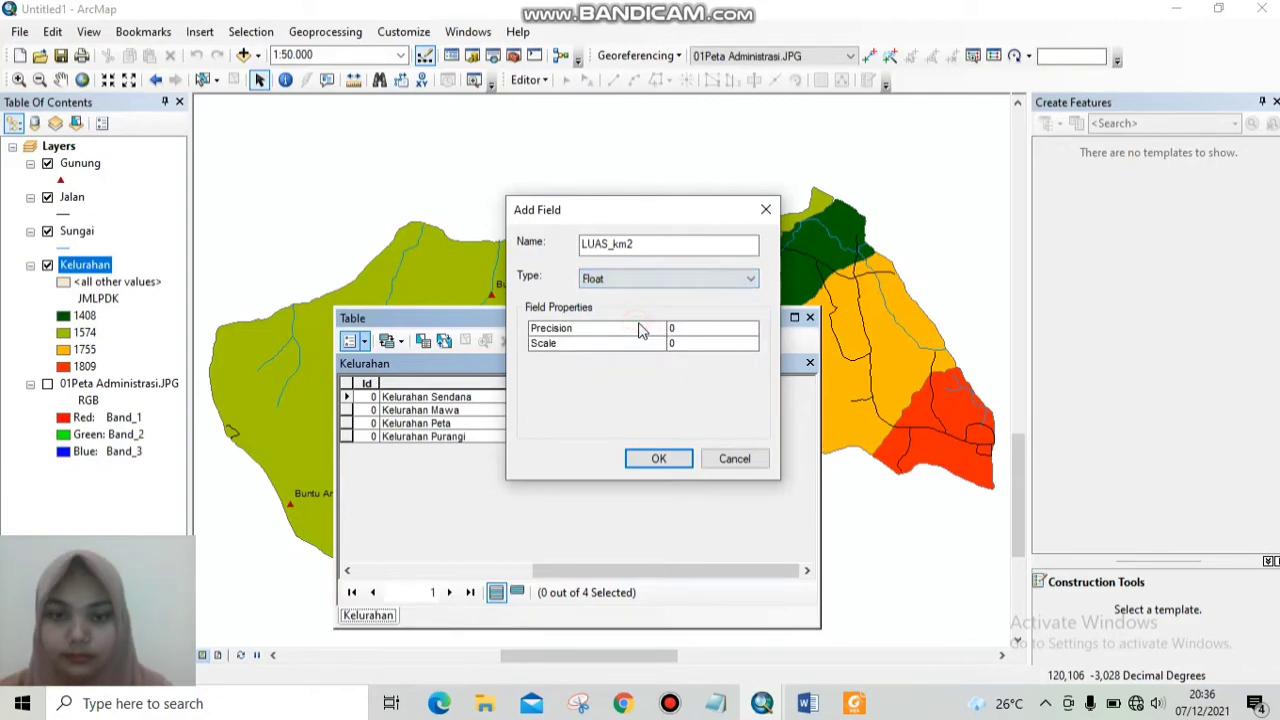
click(673, 457)
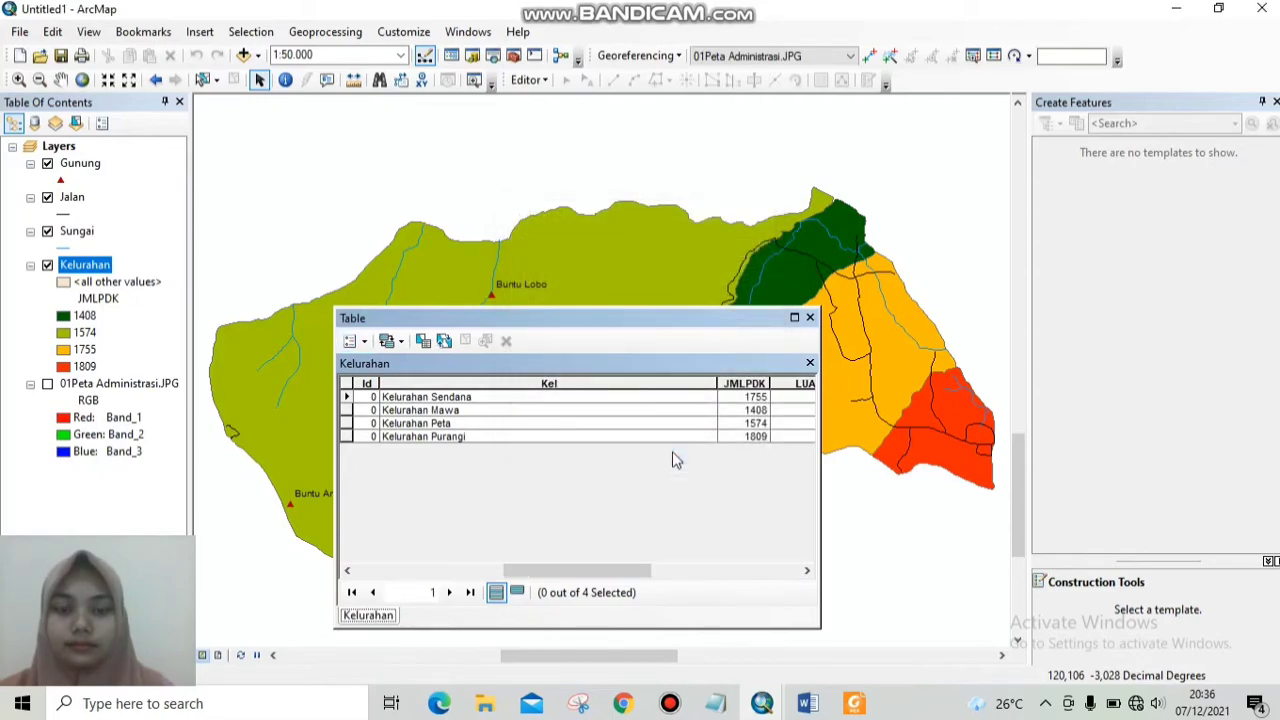
In an edit session, enter Kelurahan Sendana's area from Tabel Kel Sendana.pdf, 4,8, as its LUAS_km2 value in ArcMap.
click(808, 571)
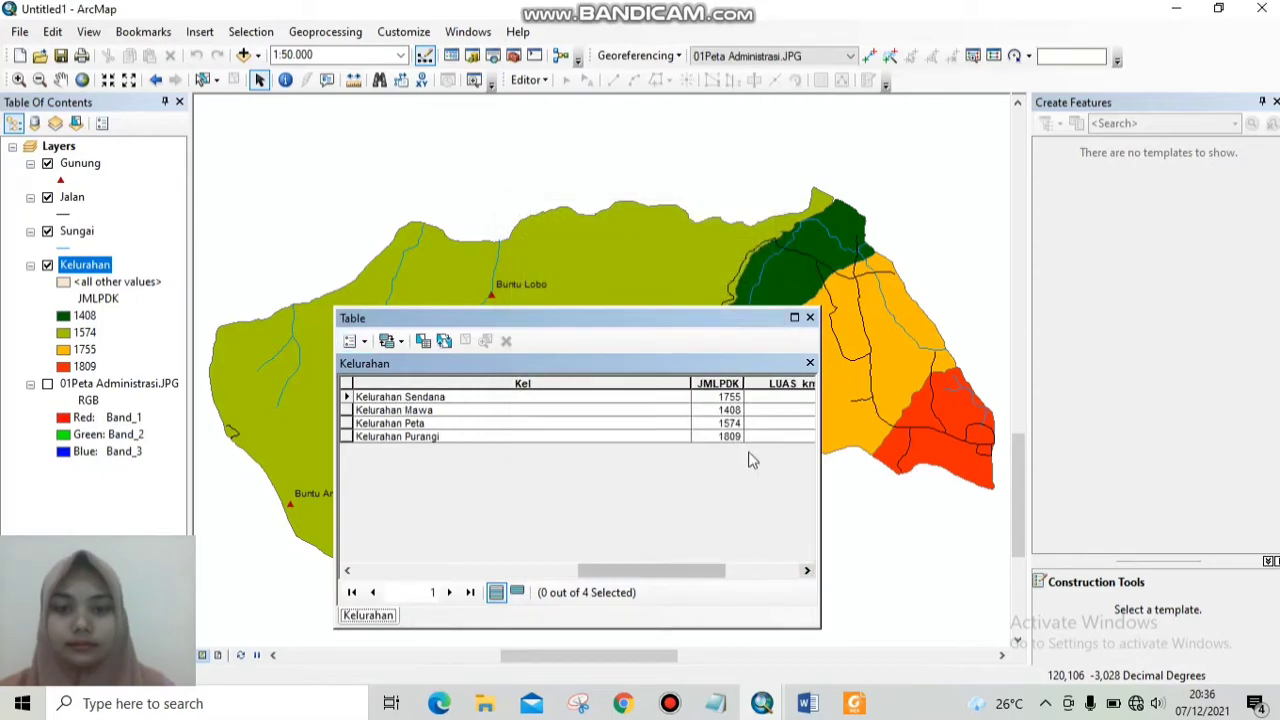
click(808, 571)
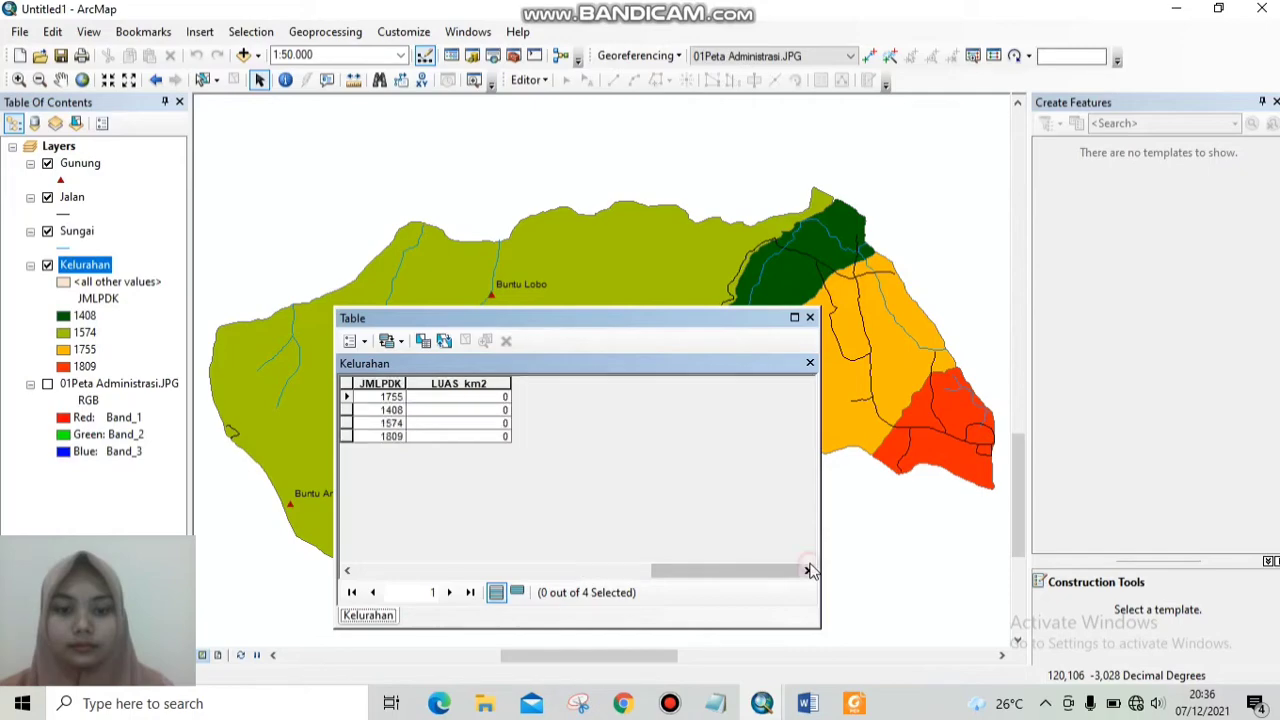
click(545, 82)
click(548, 101)
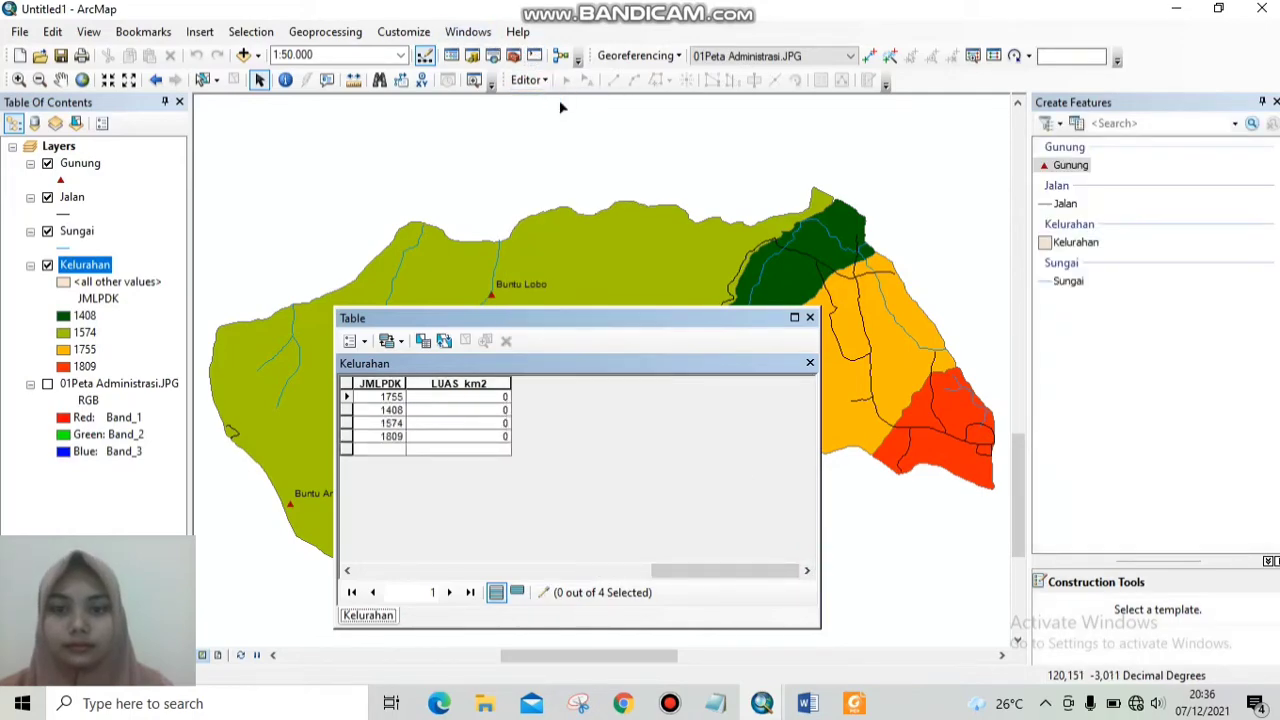
click(448, 399)
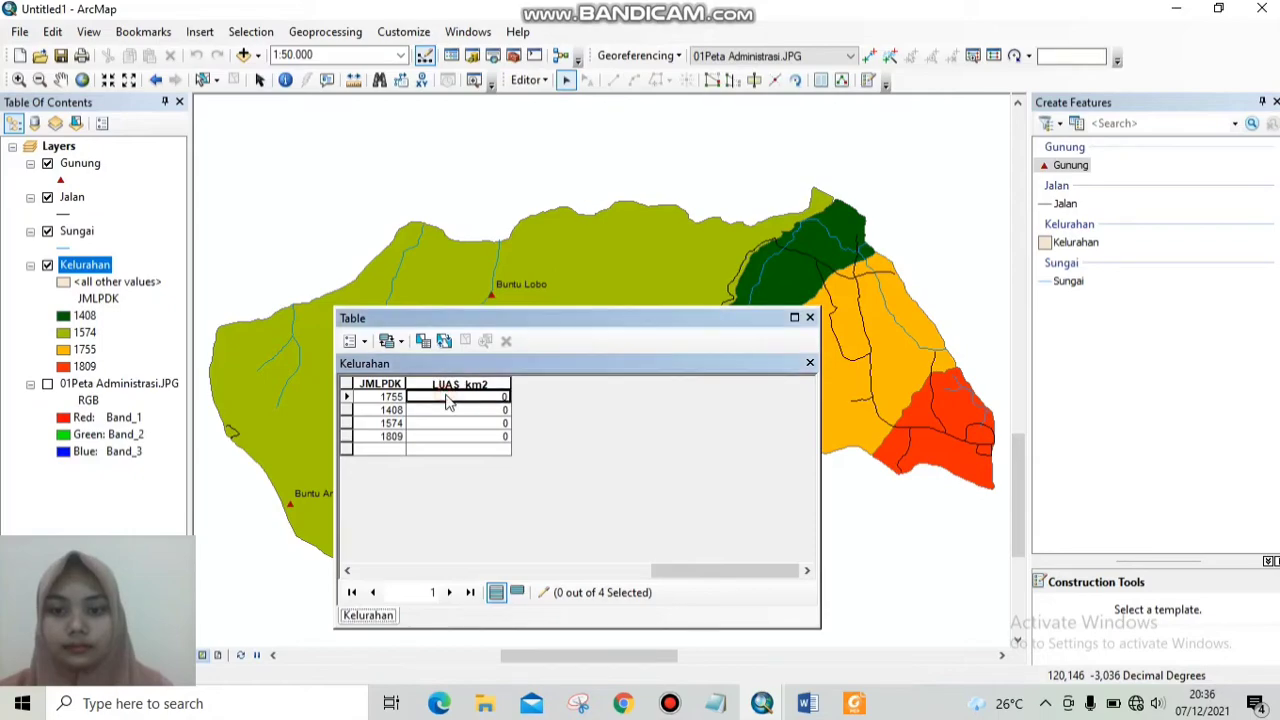
mouse_move(853, 703)
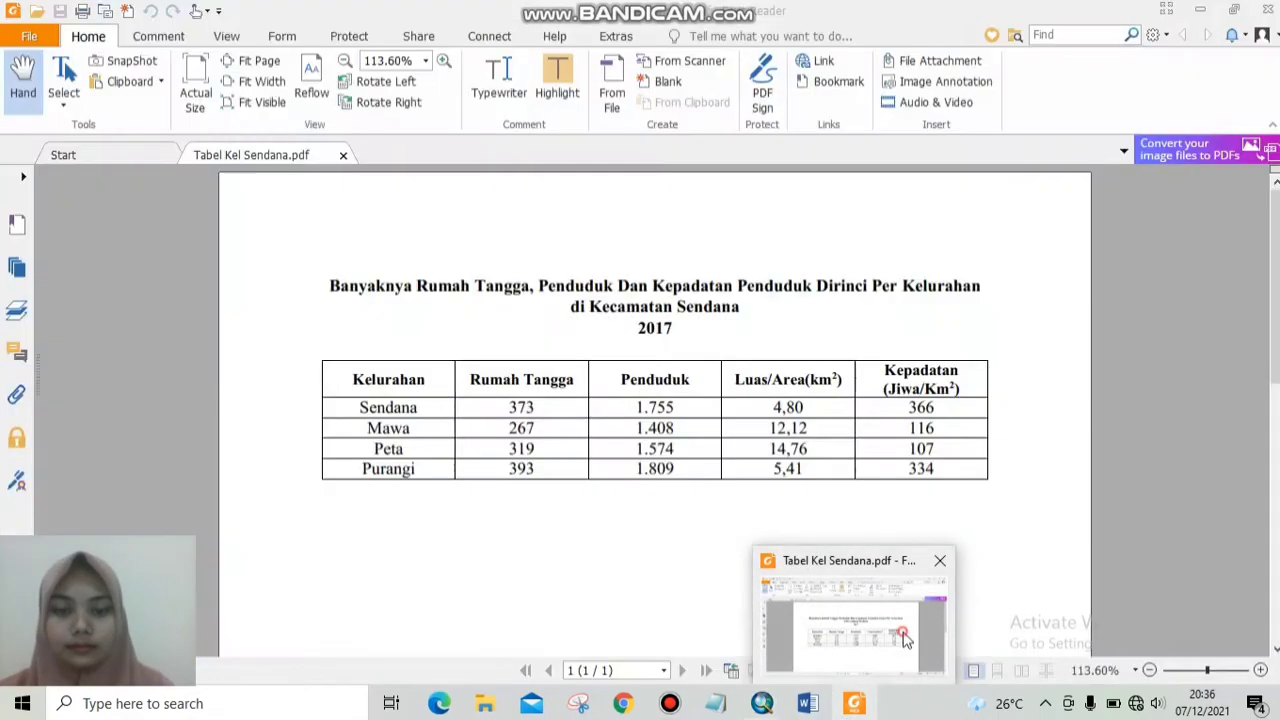
click(905, 640)
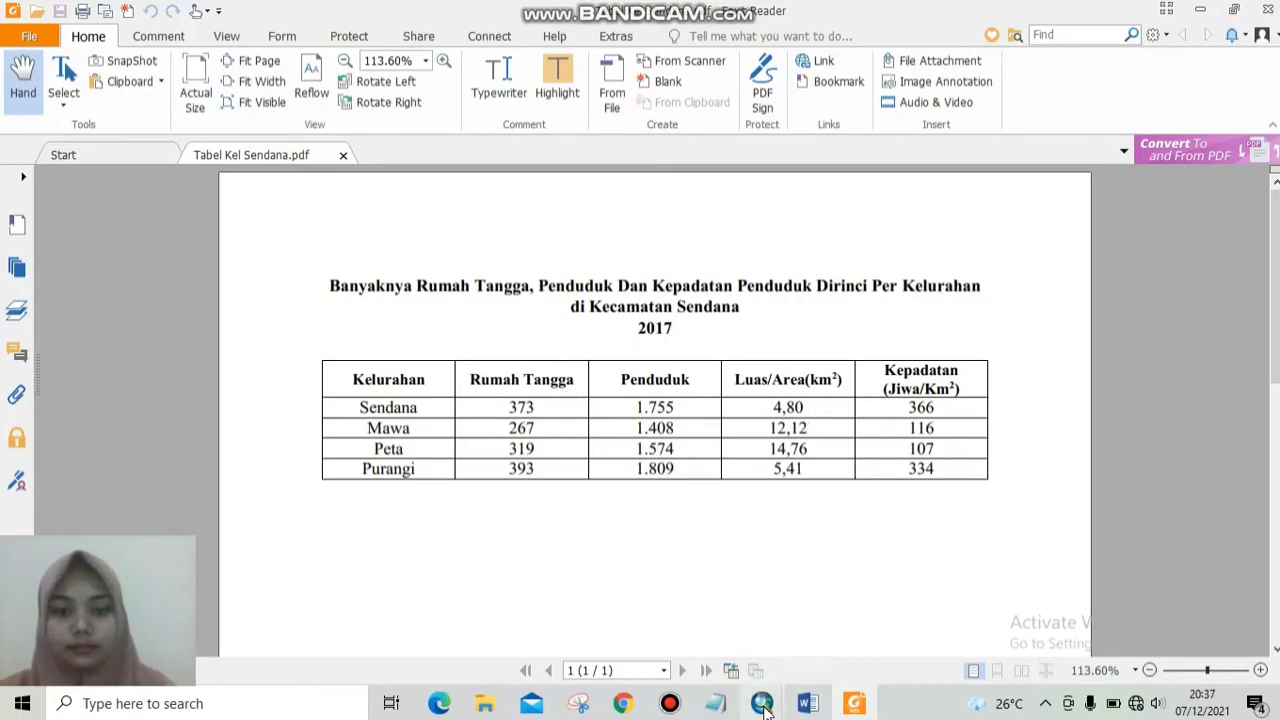
mouse_move(762, 703)
click(885, 622)
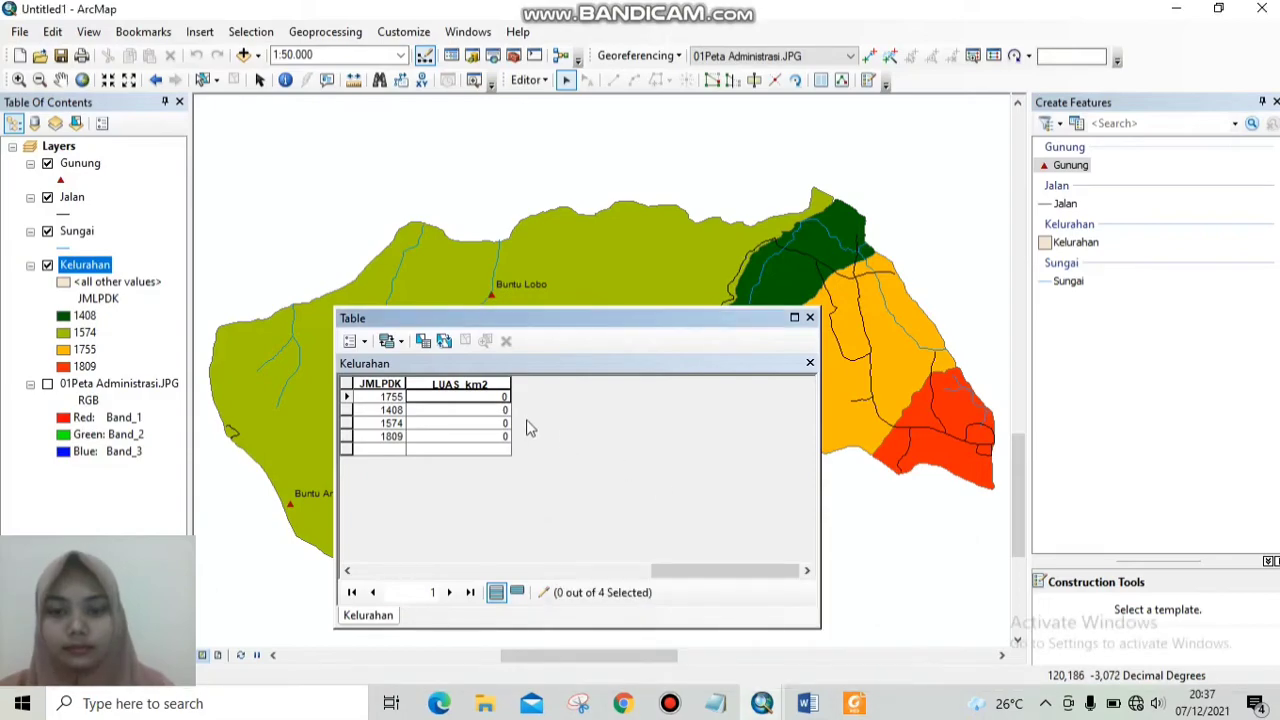
click(500, 396)
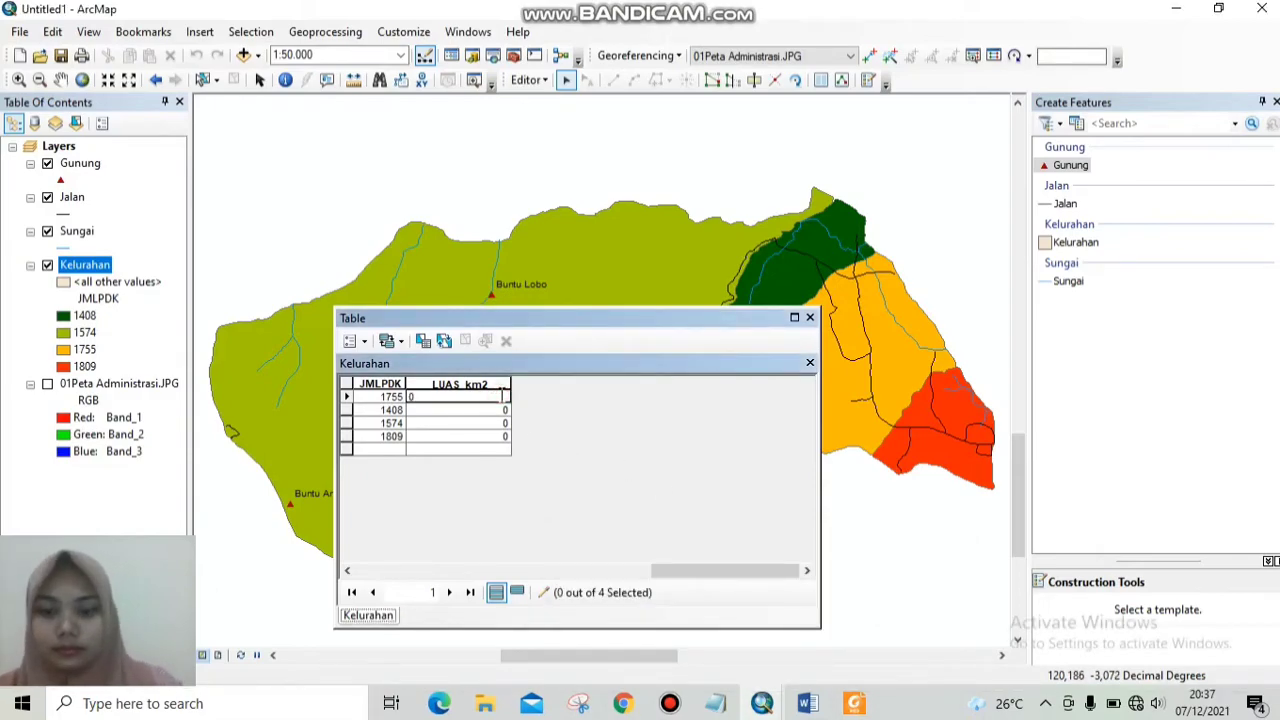
text(4)
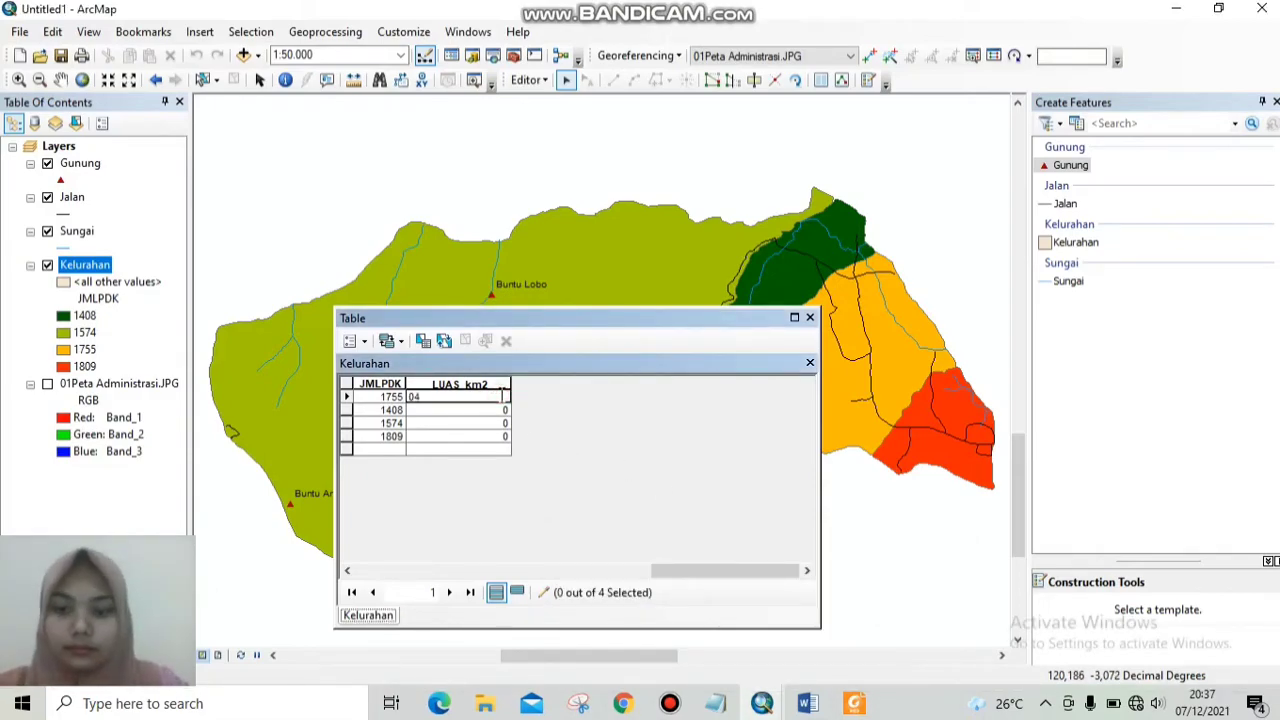
key(BackSpace)
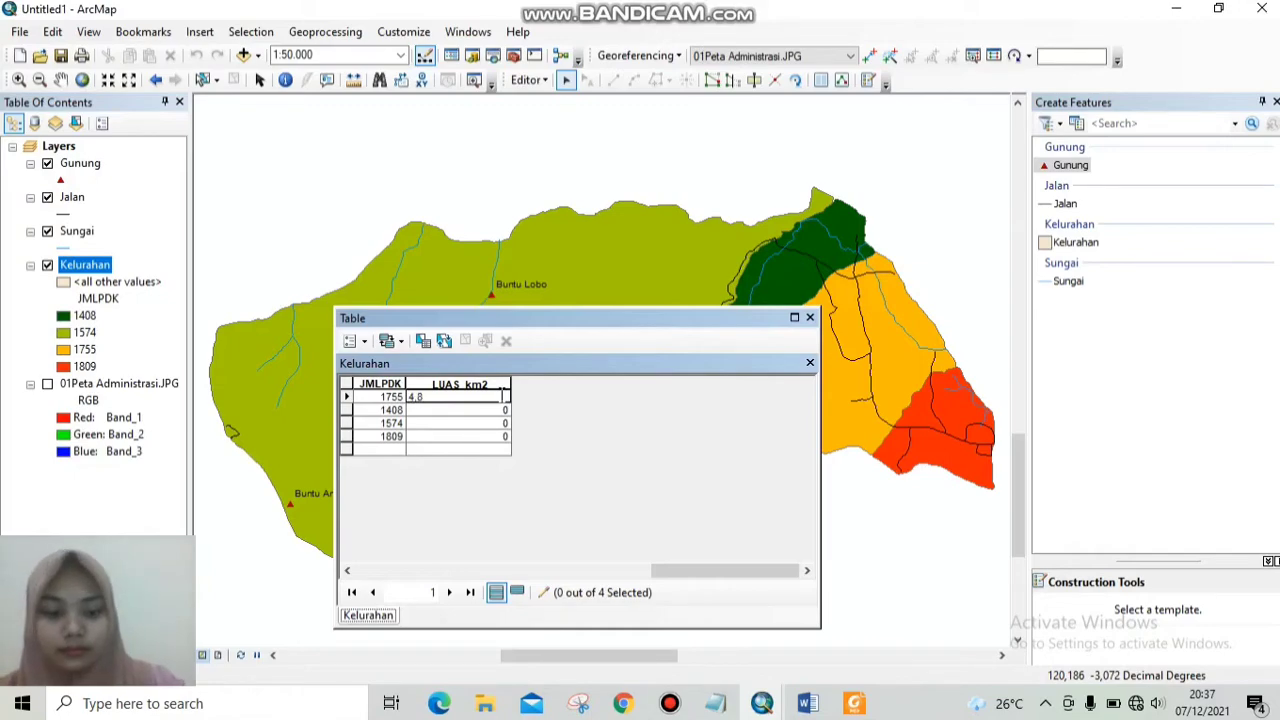
key(Return)
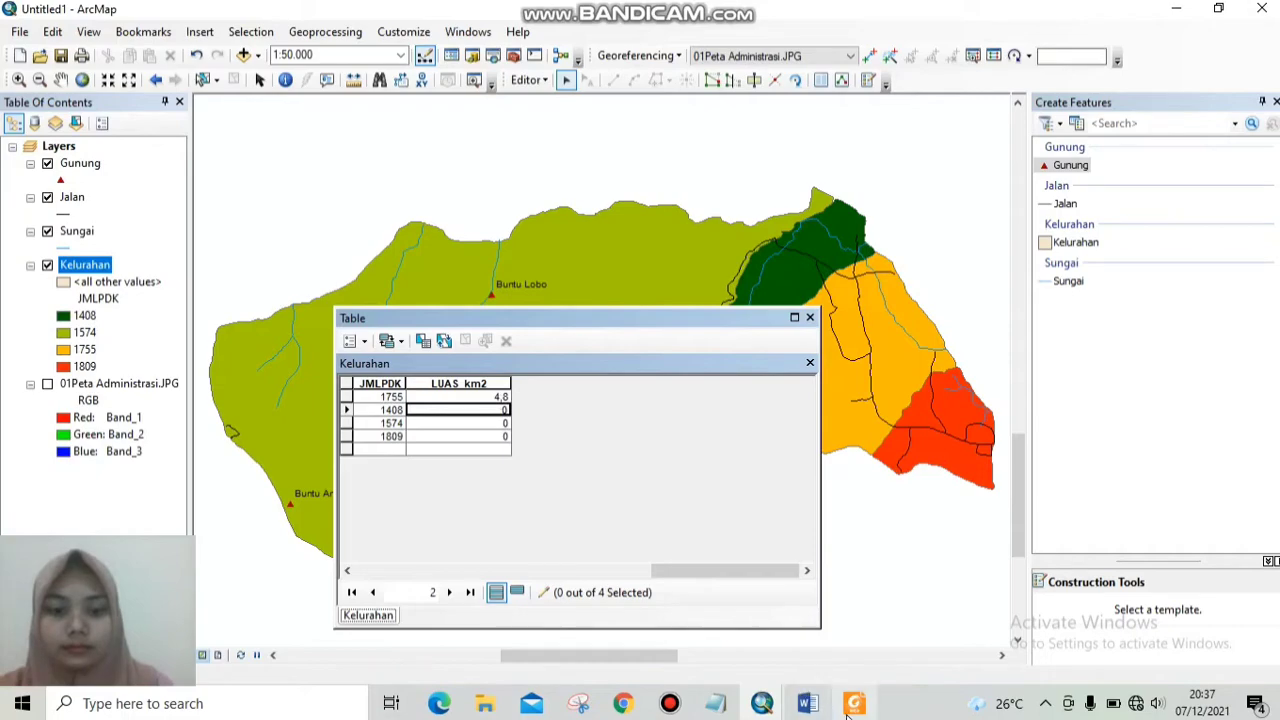
Look up Kelurahan Mawa's area in Tabel Kel Sendana.pdf in Foxit Reader and enter 12,12 as its LUAS_km2 value in ArcMap.
click(860, 648)
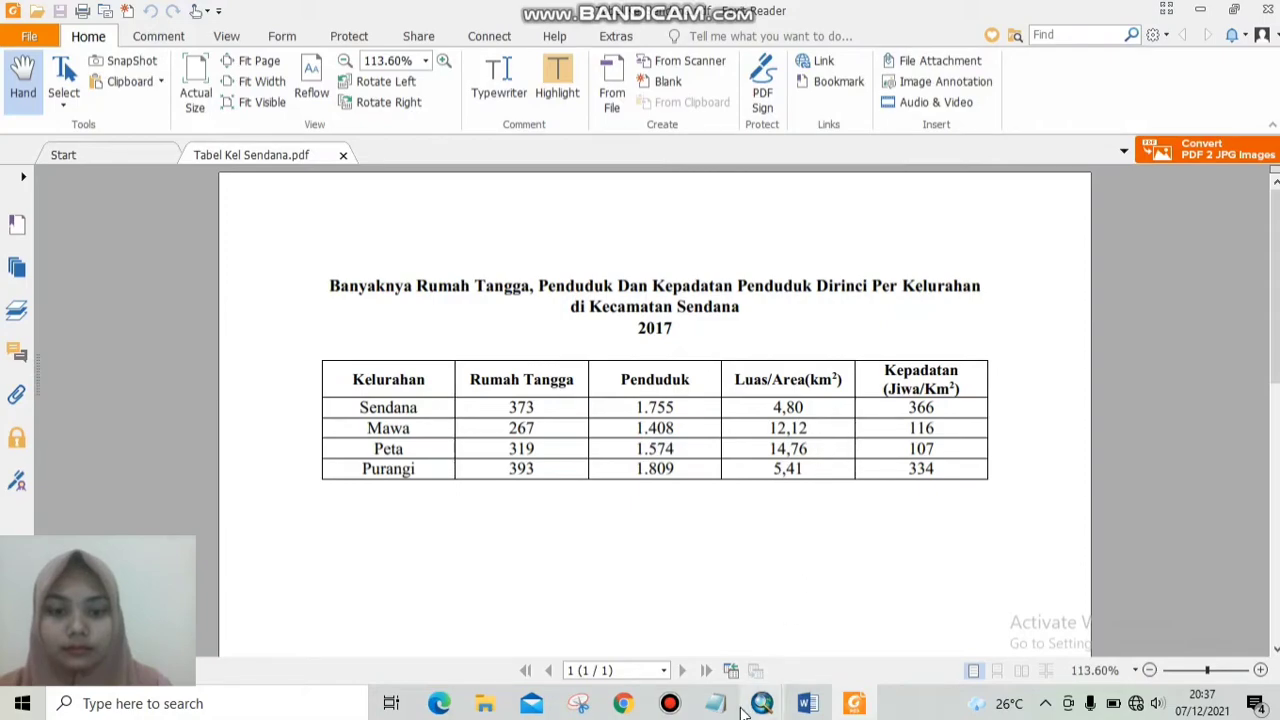
mouse_move(760, 705)
click(835, 635)
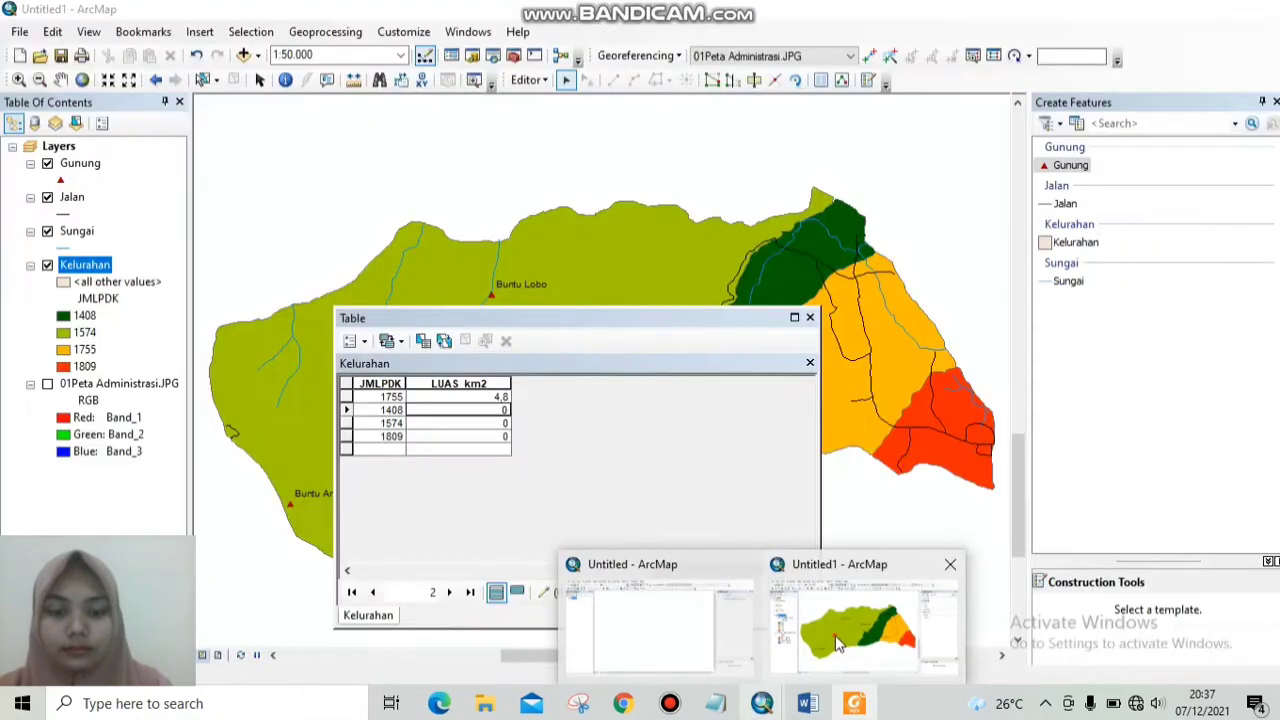
click(490, 410)
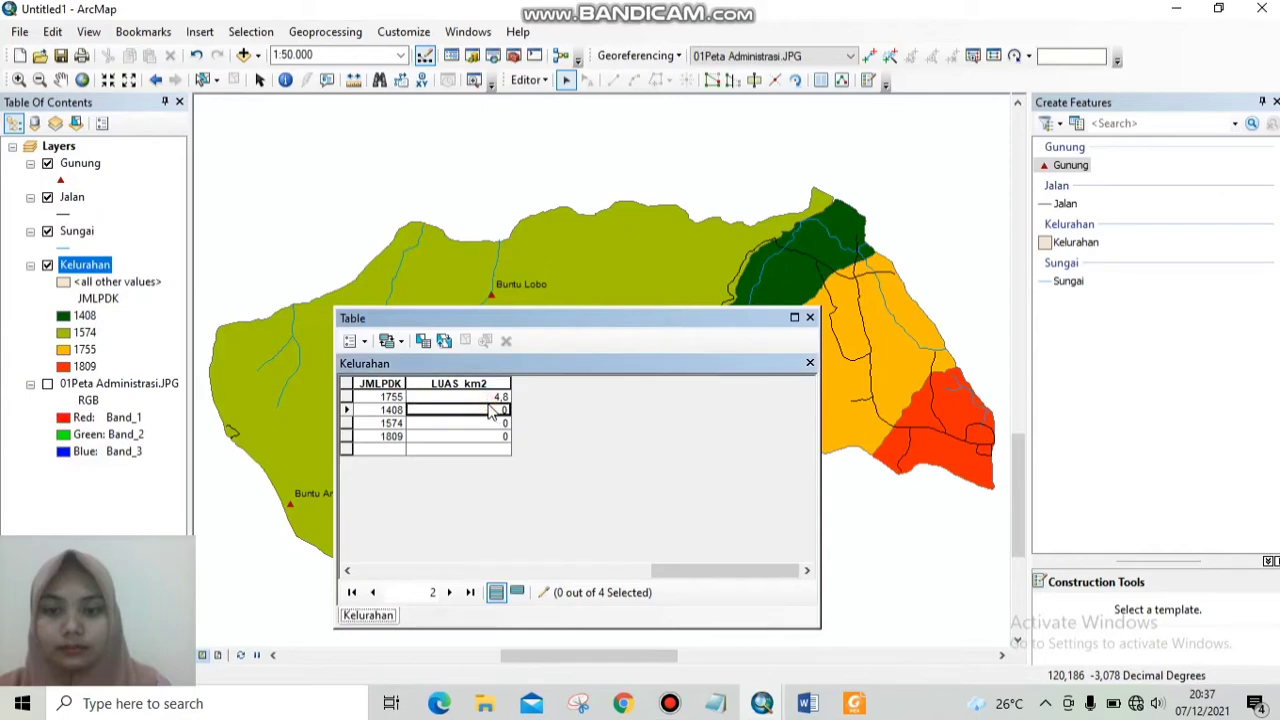
click(489, 407)
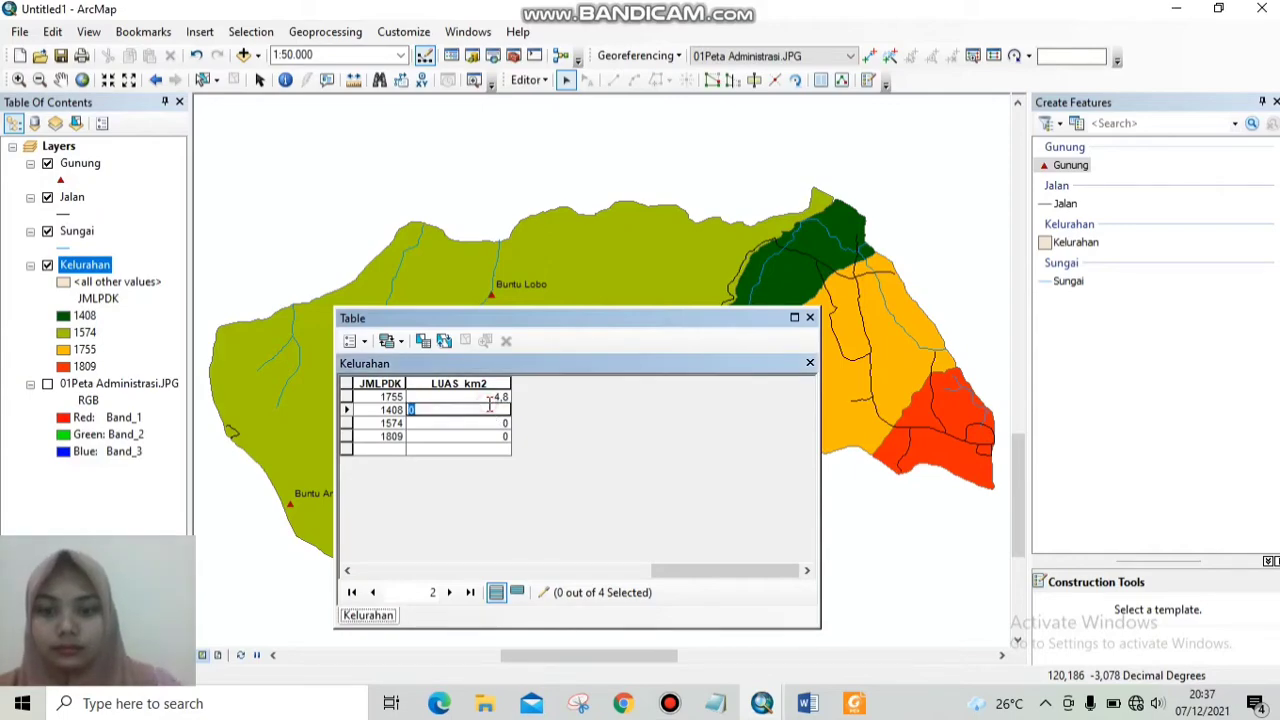
text(12,12)
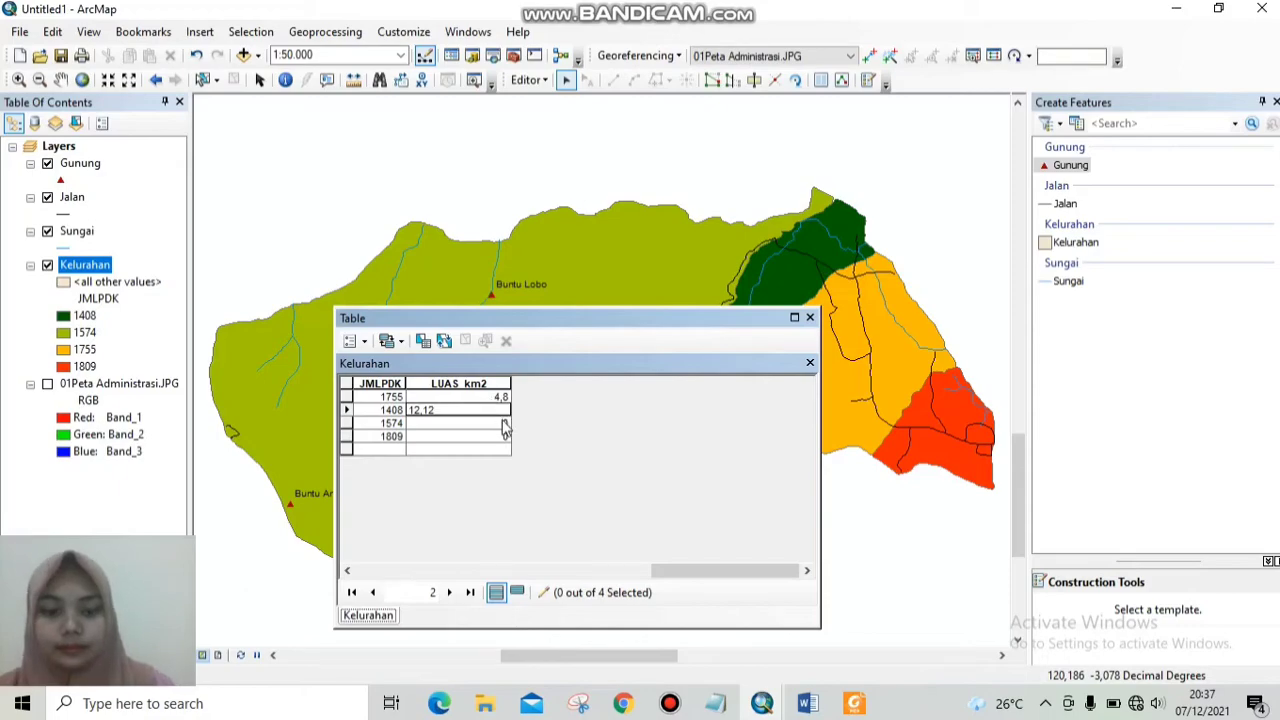
click(505, 424)
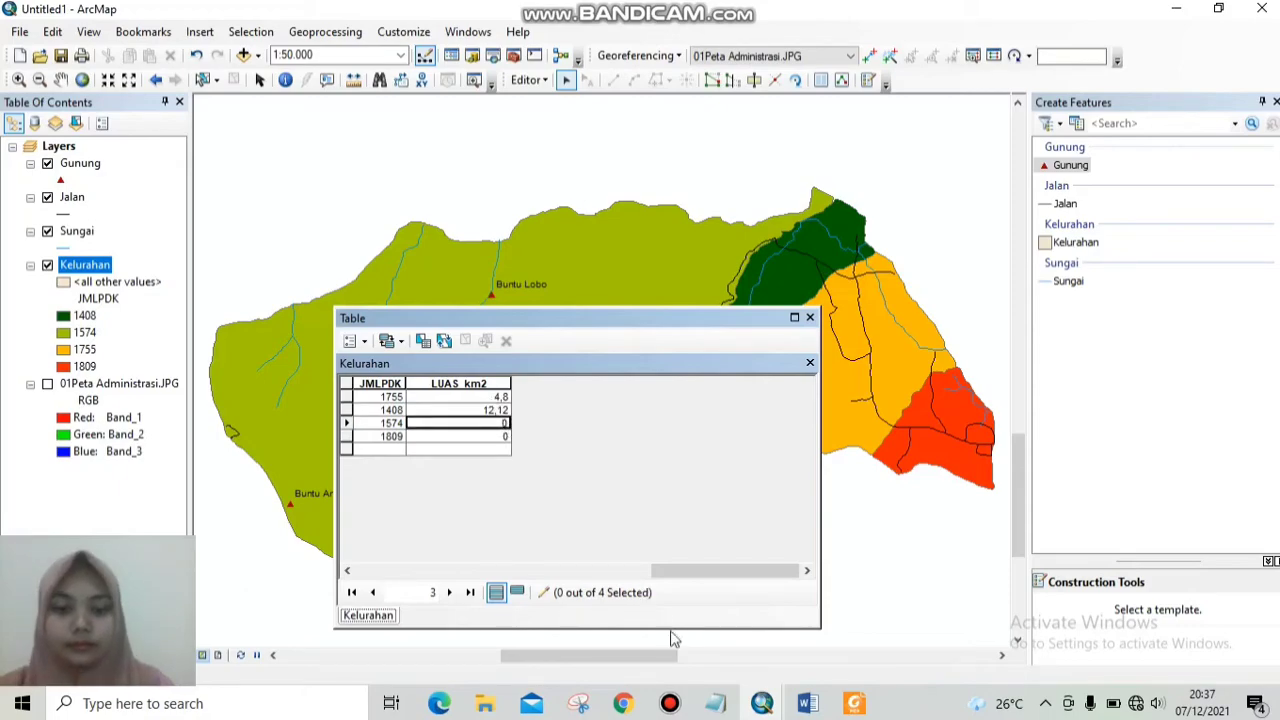
Enter Kelurahan Peta's area, 14,76, as the LUAS_km2 value of the record with JMLPDK 1574.
mouse_move(762, 708)
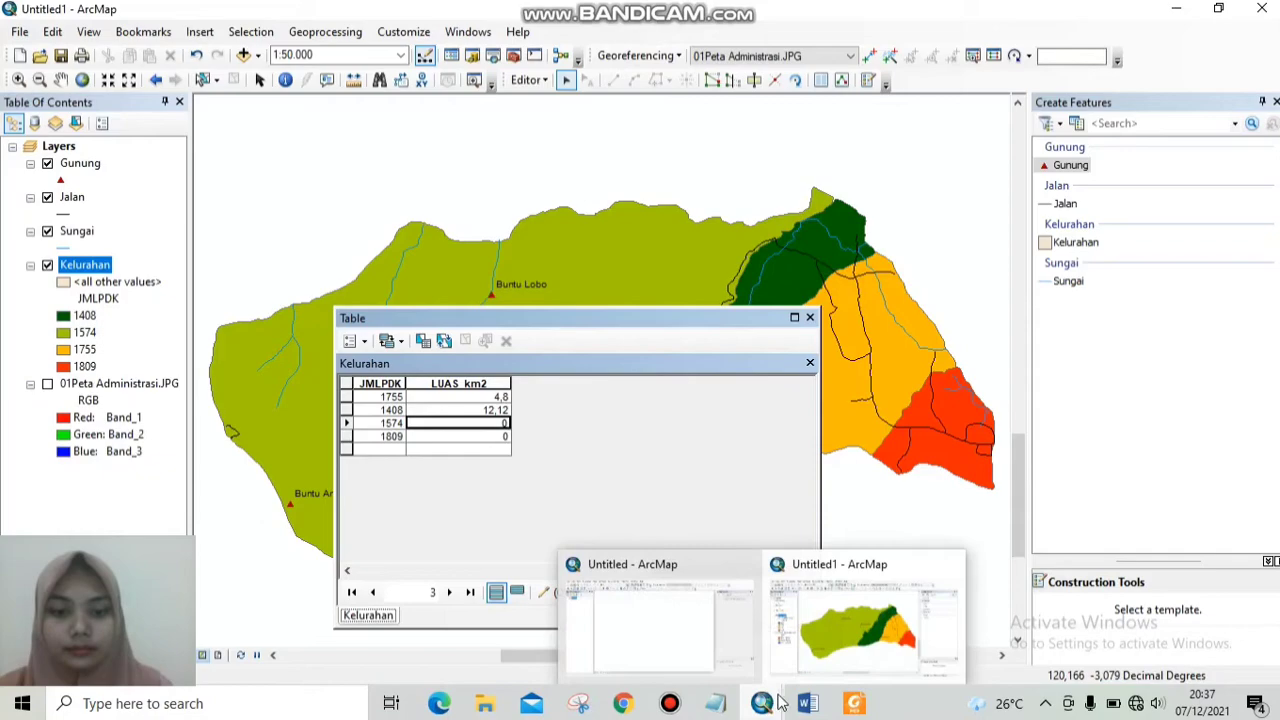
click(854, 703)
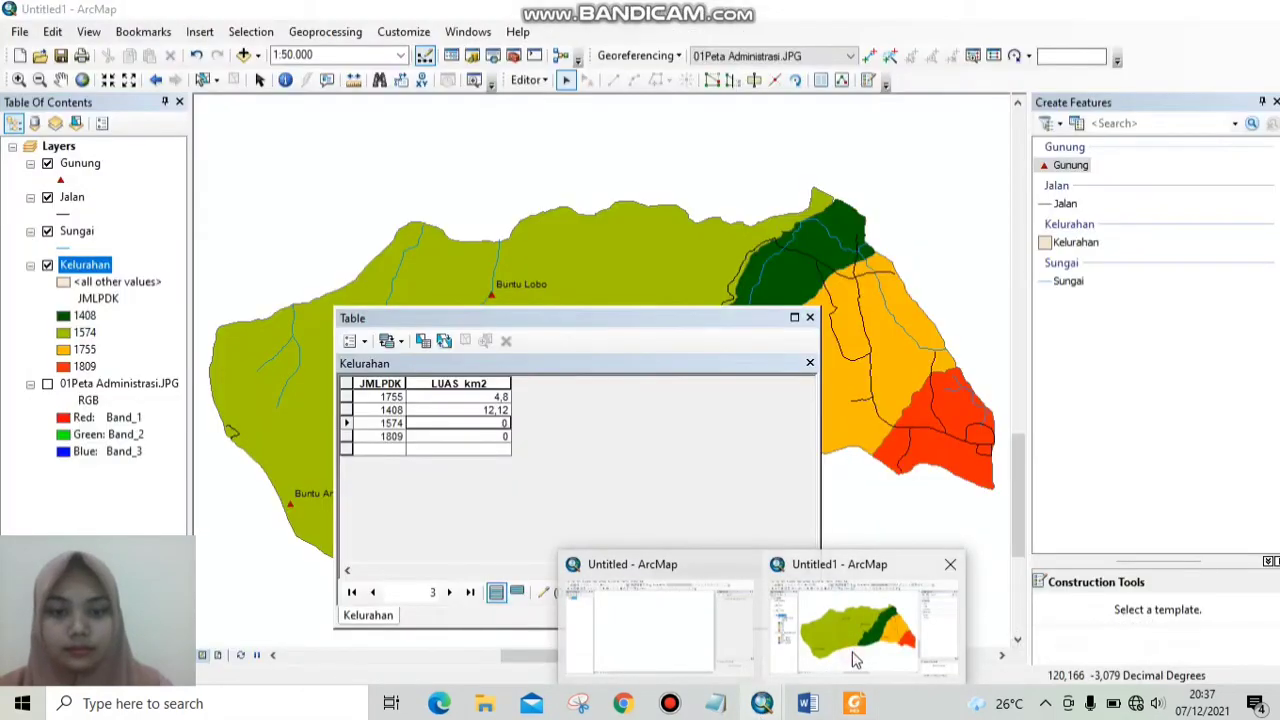
click(851, 654)
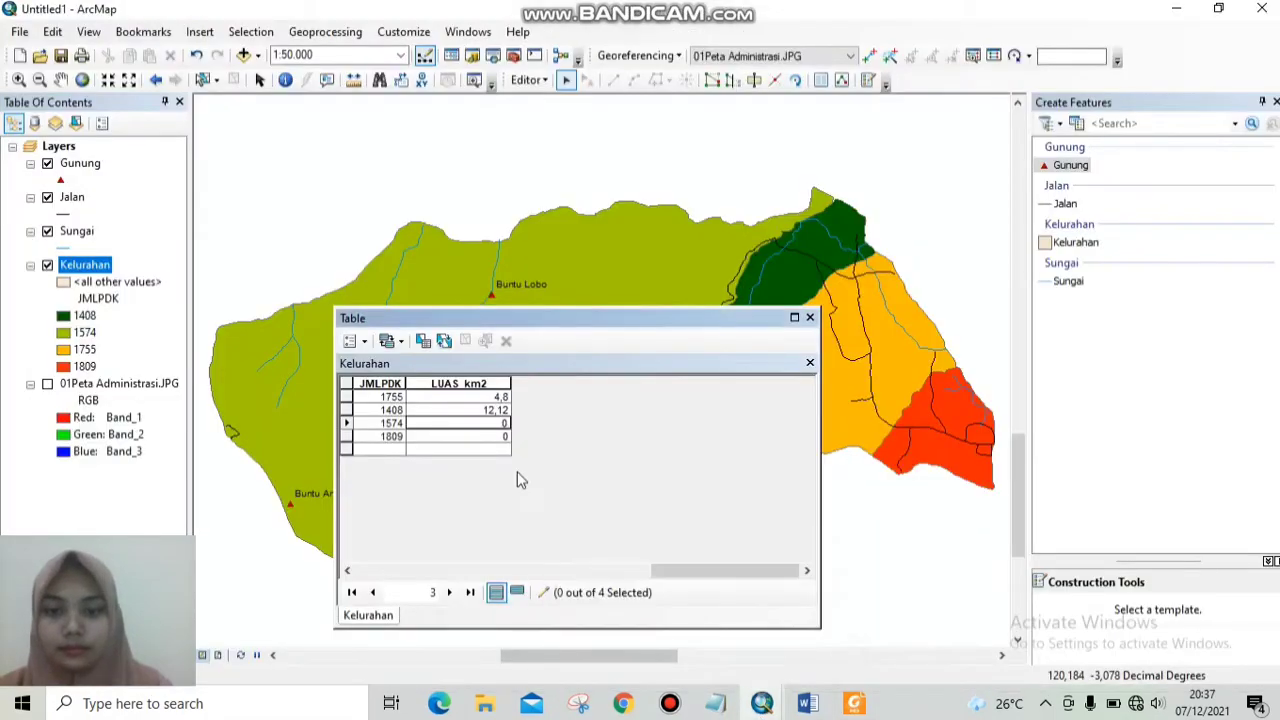
click(457, 422)
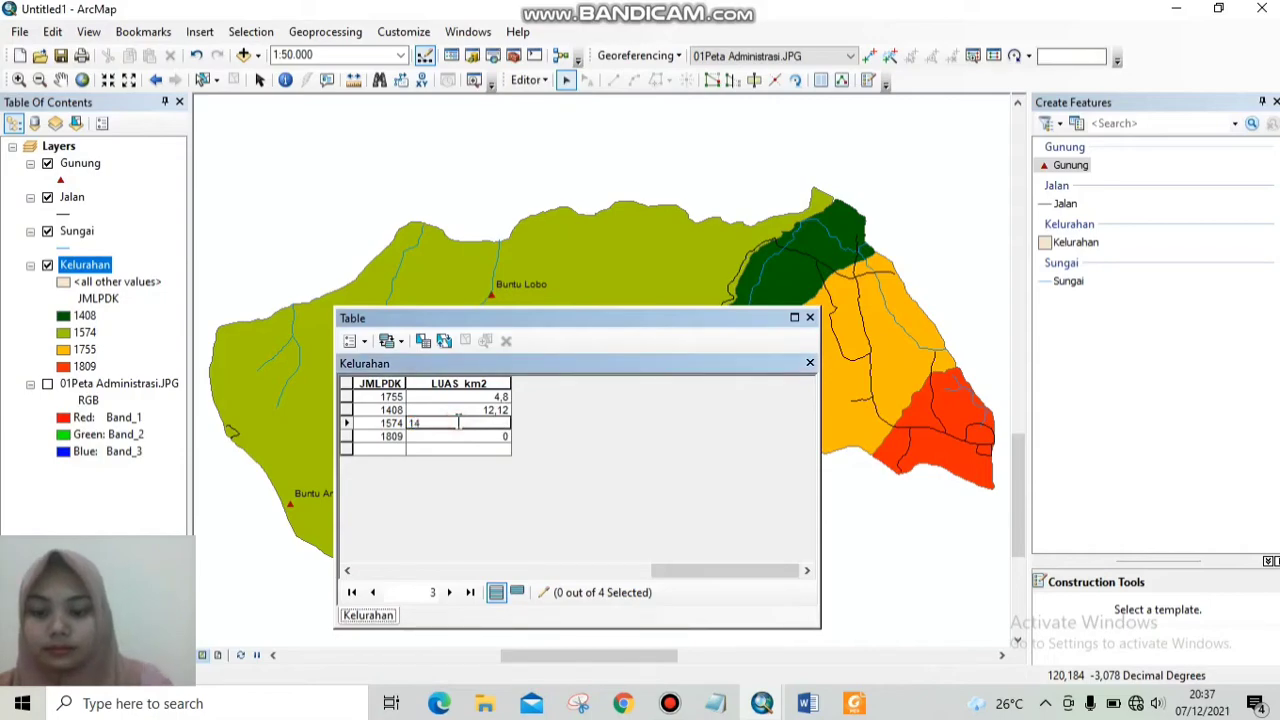
text(14,76)
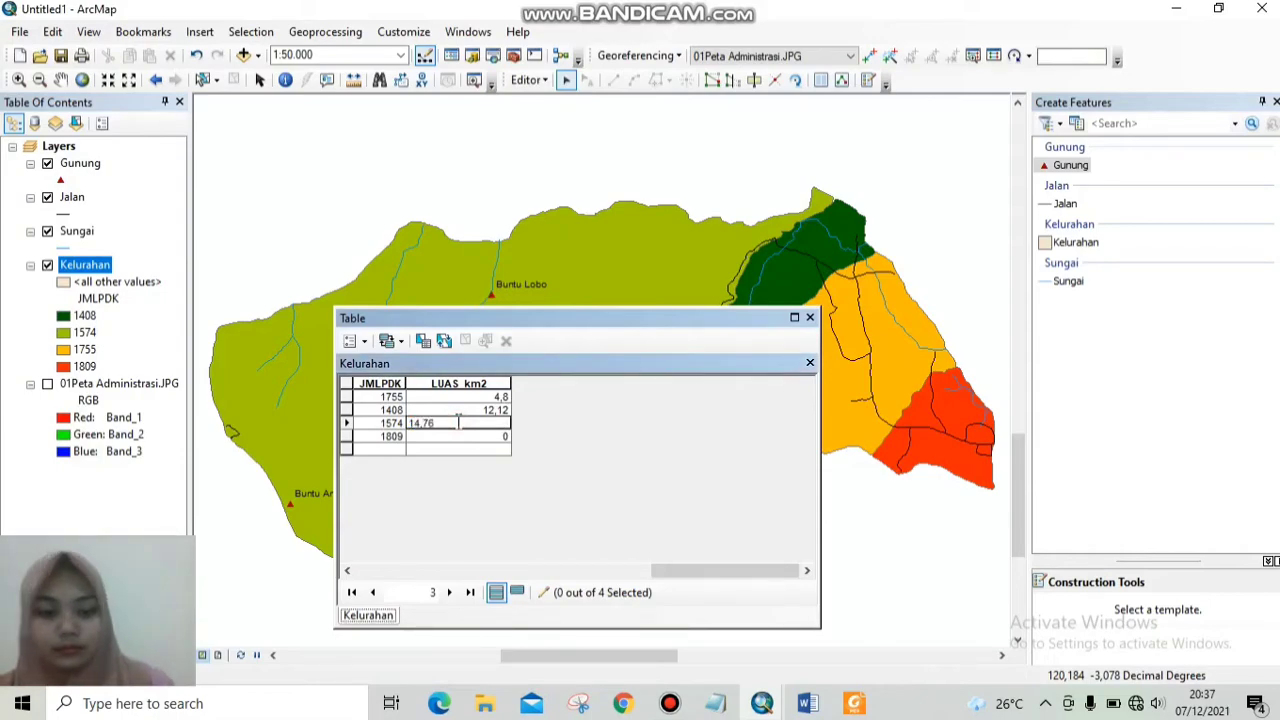
key(Return)
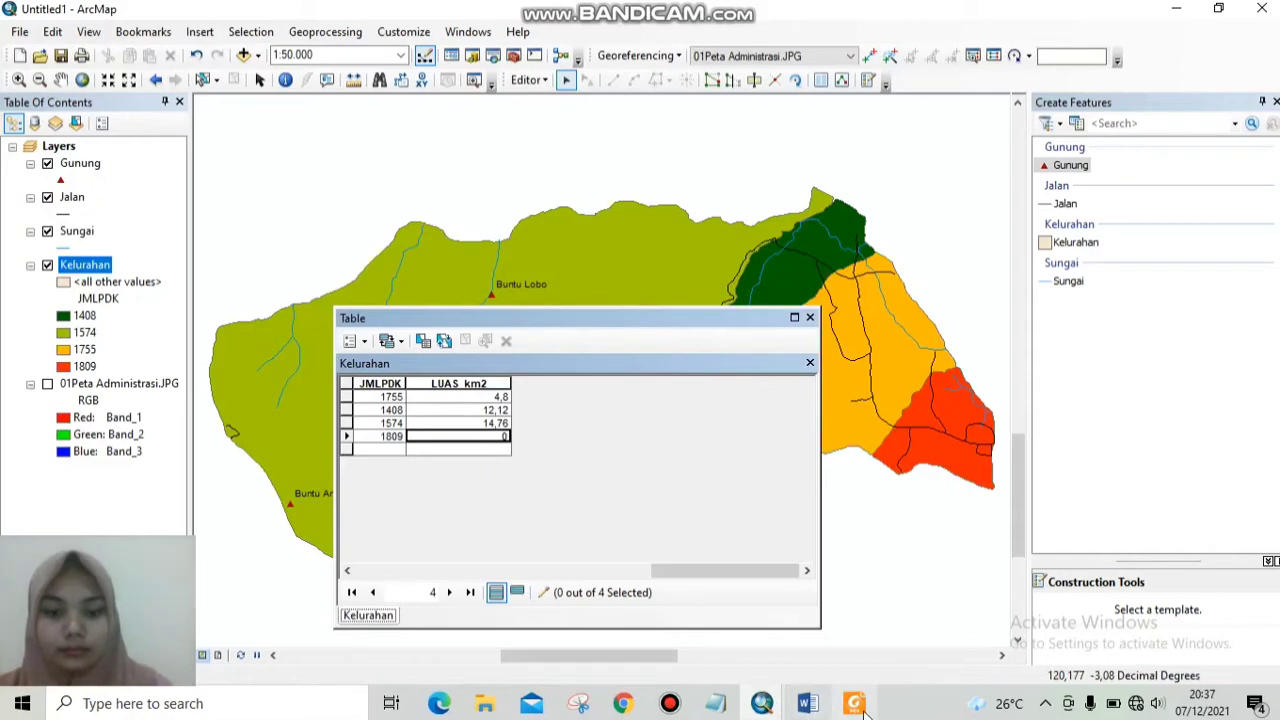
Look up Kelurahan Purangi's area in Tabel Kel Sendana.pdf in Foxit Reader and enter 5,41 as its LUAS_km2 value in ArcMap.
mouse_move(866, 710)
click(881, 659)
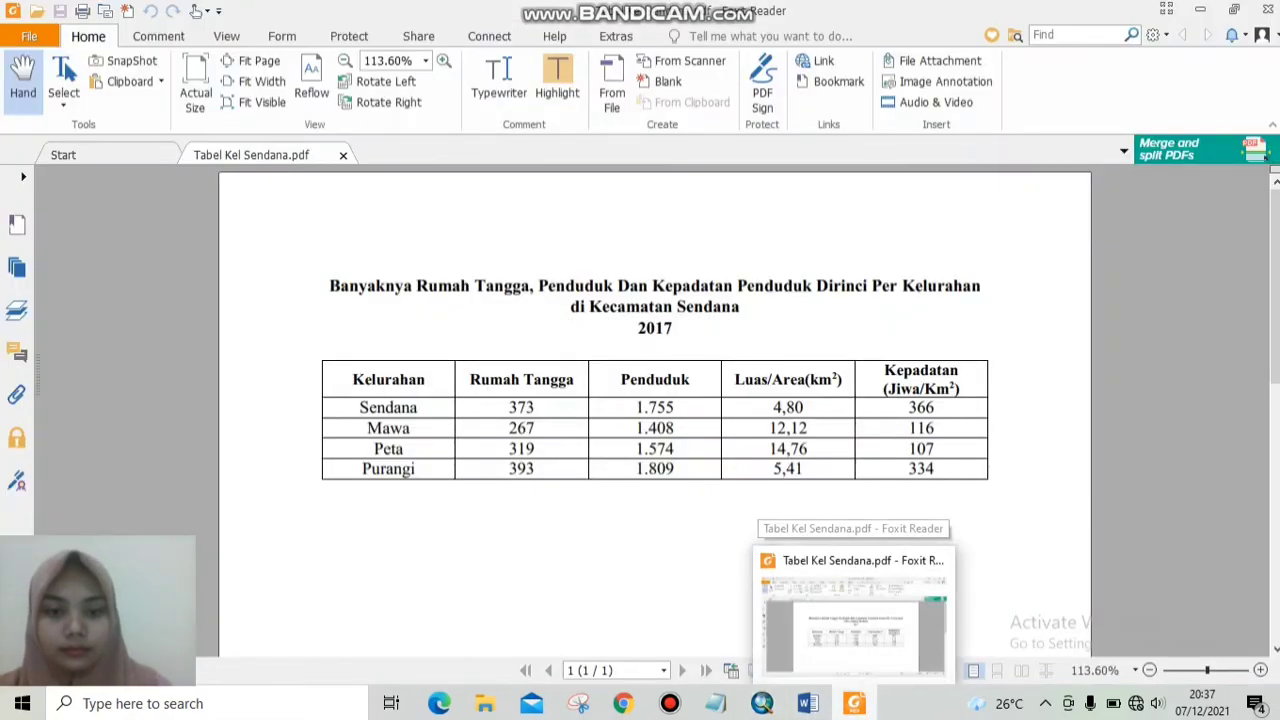
mouse_move(760, 710)
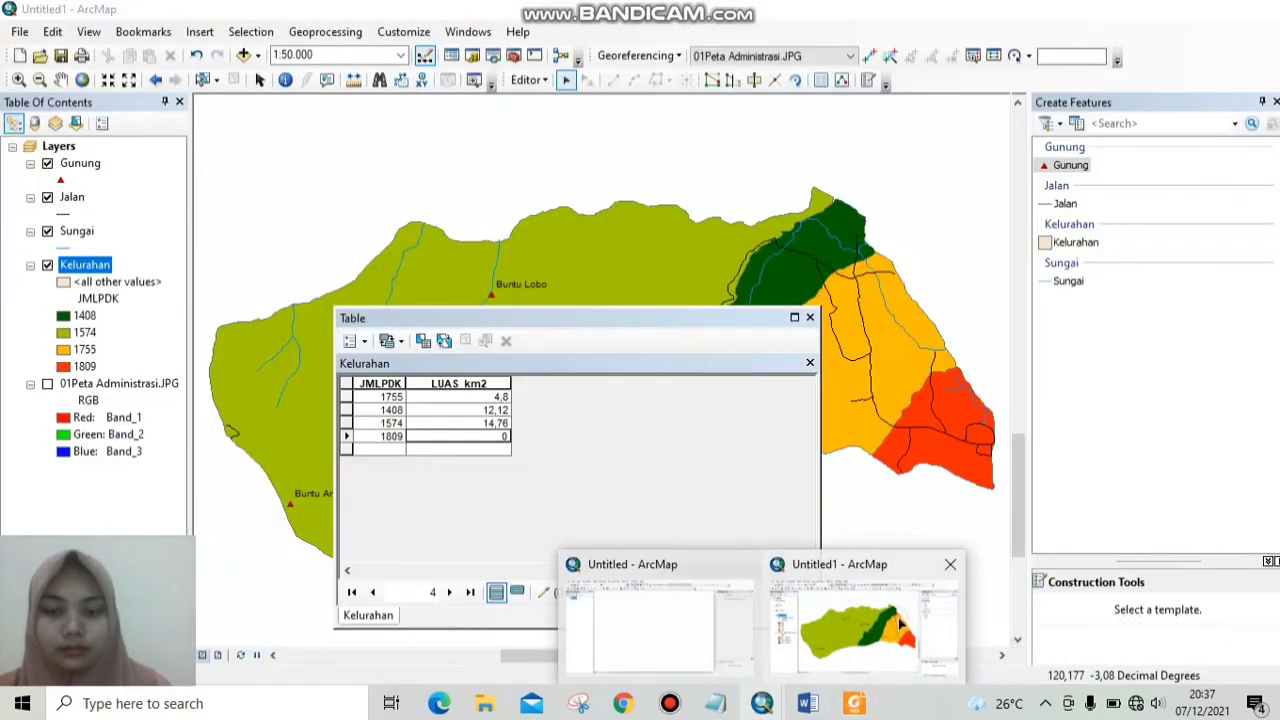
click(900, 625)
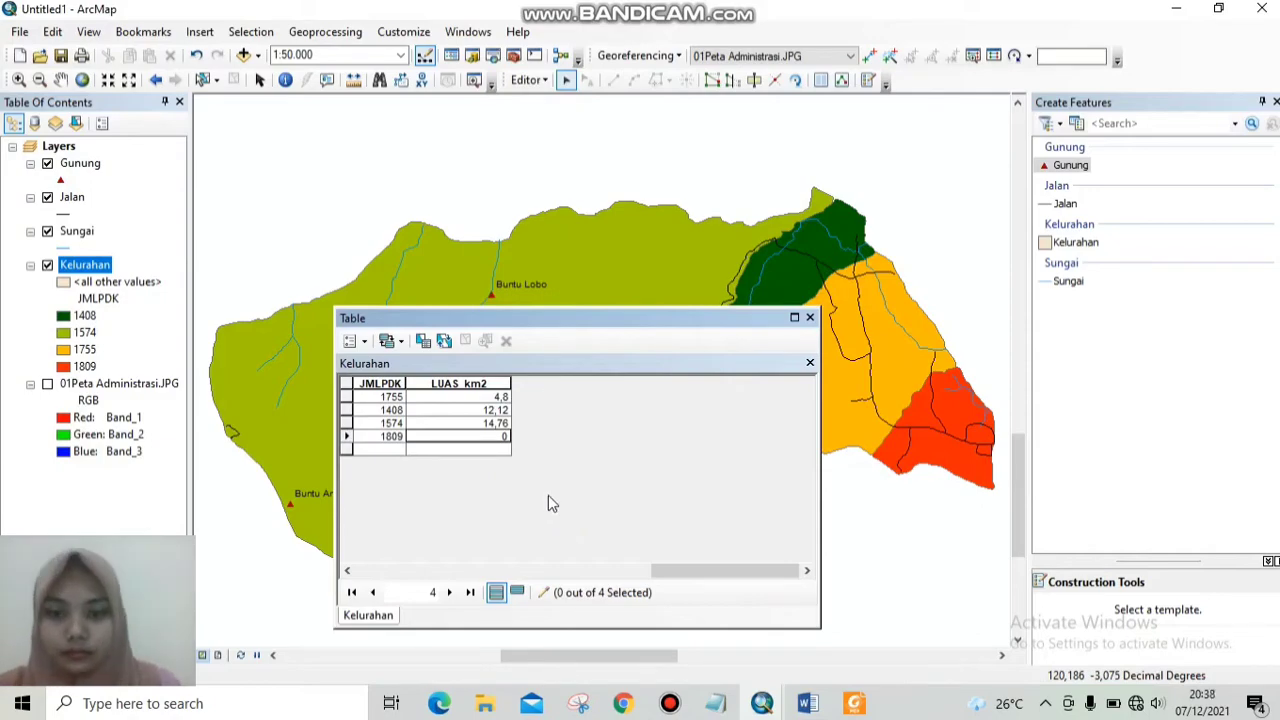
double_click(494, 437)
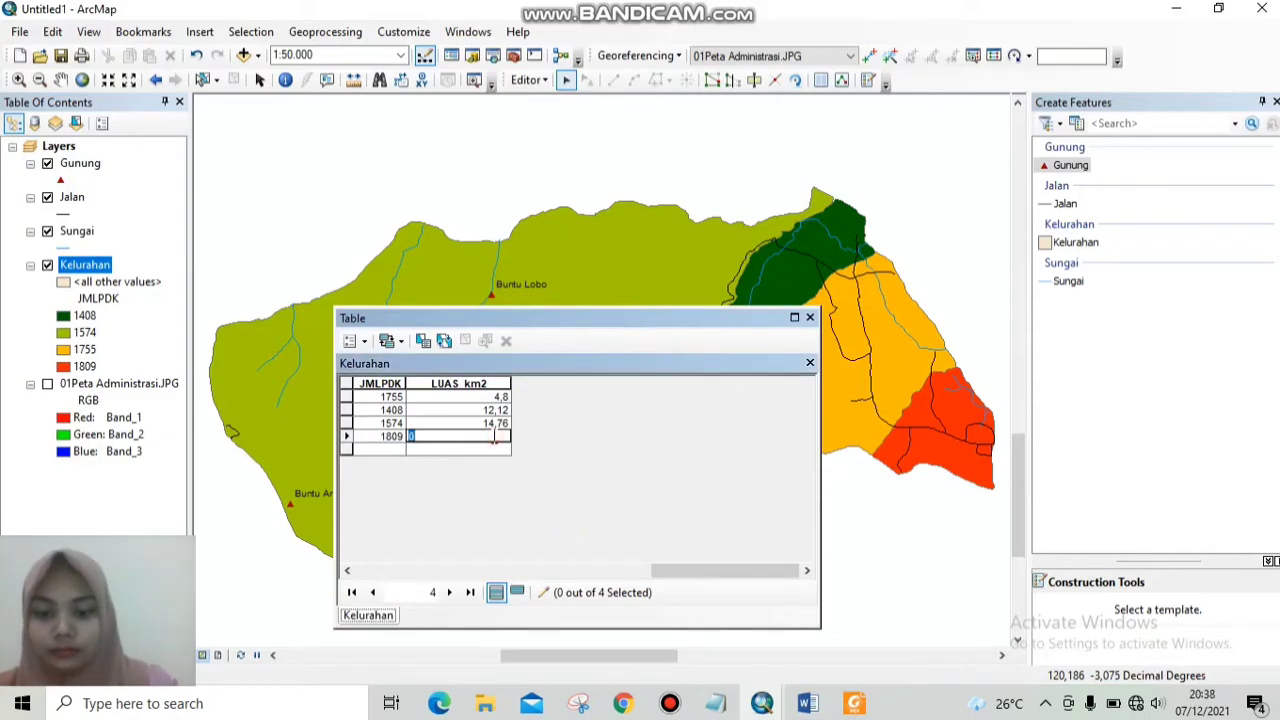
text(5,41)
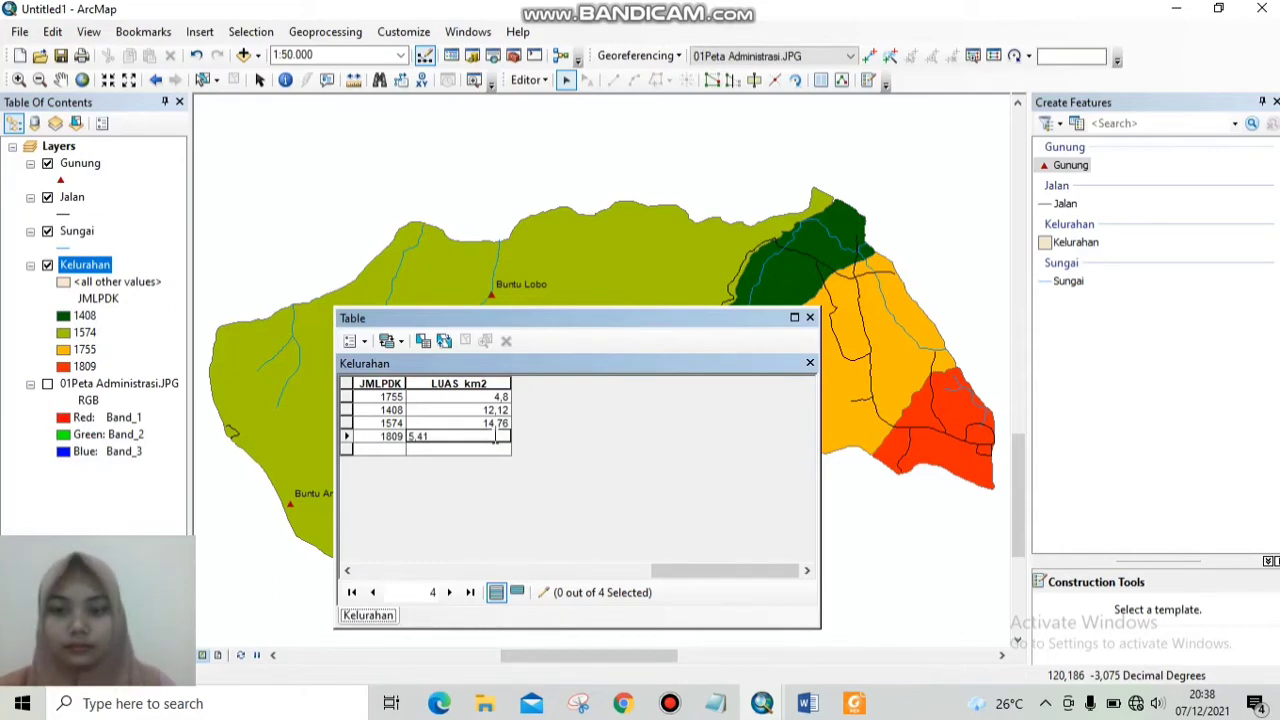
key(Return)
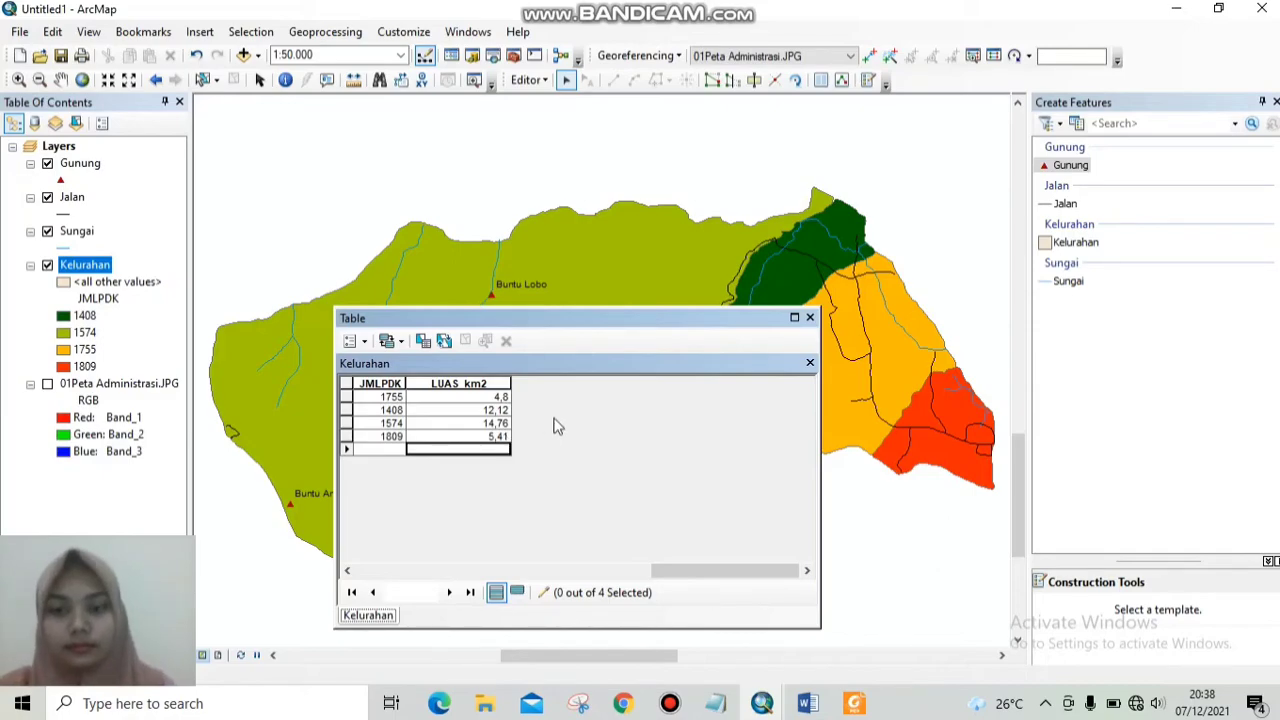
Save the edits to the Kelurahan attributes and stop the edit session.
click(544, 82)
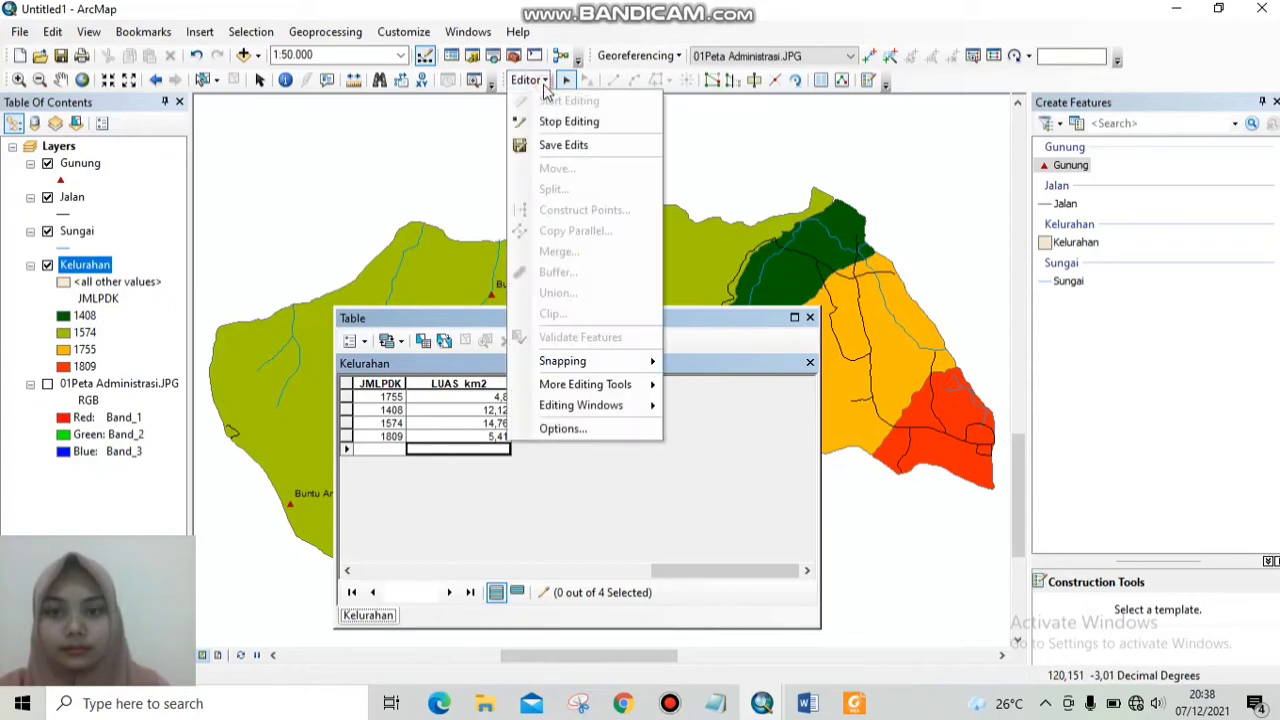
click(578, 146)
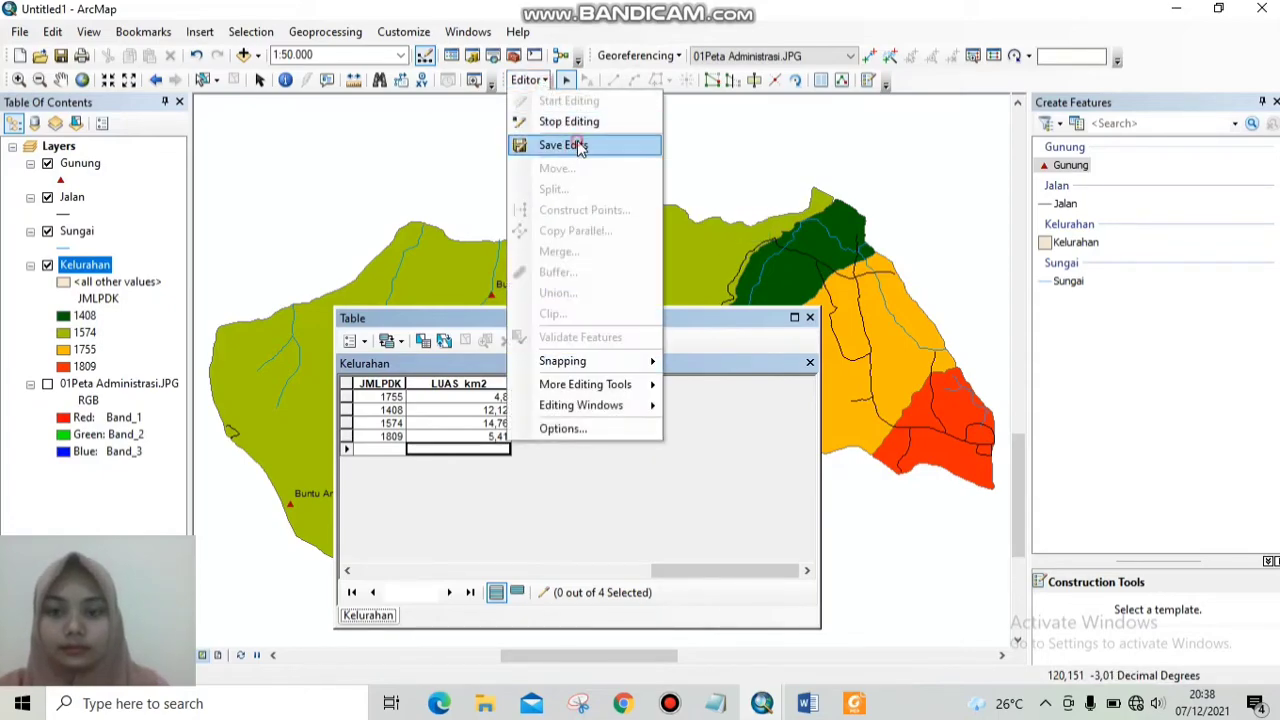
click(540, 80)
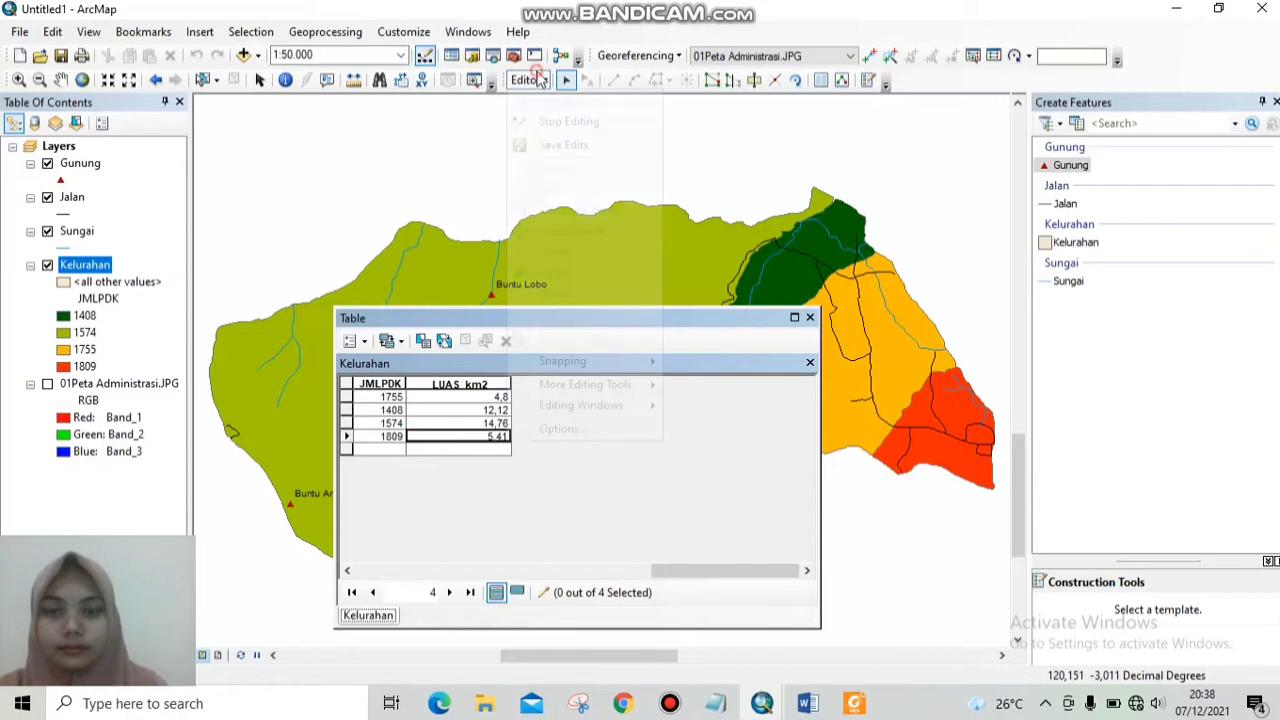
click(566, 120)
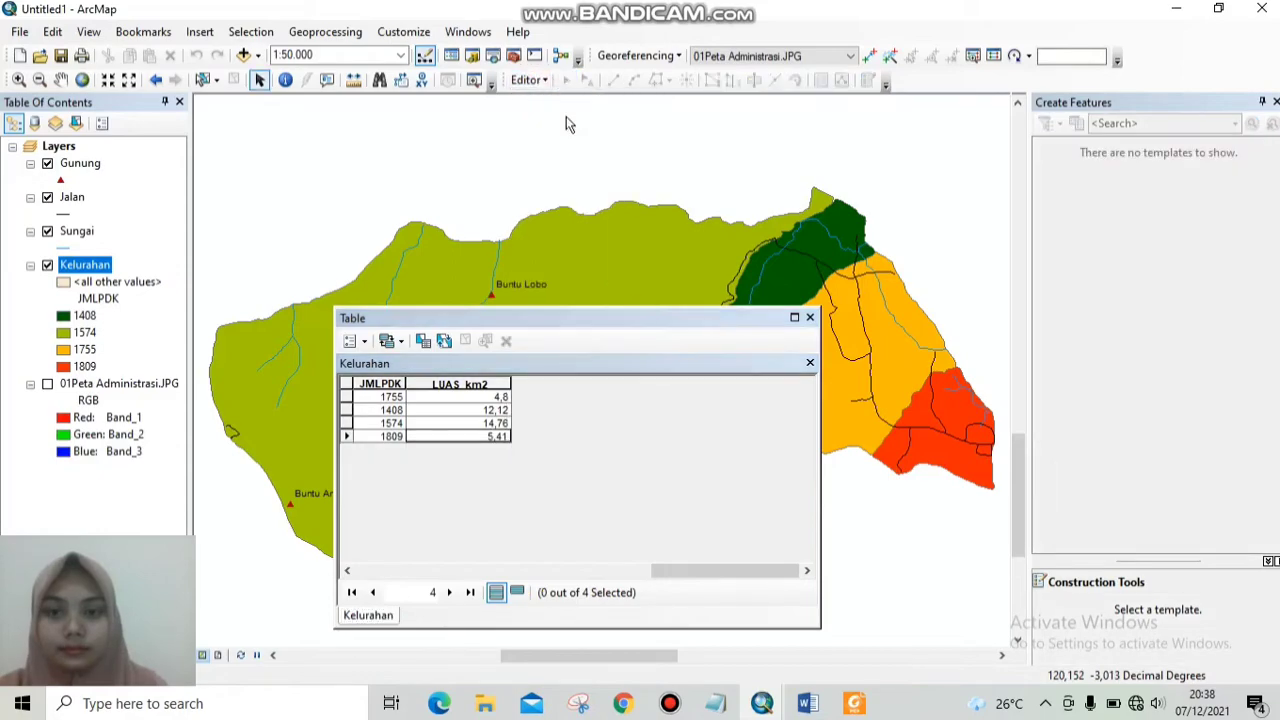
Close the attribute table and turn on the feature labels of the Kelurahan layer.
click(810, 318)
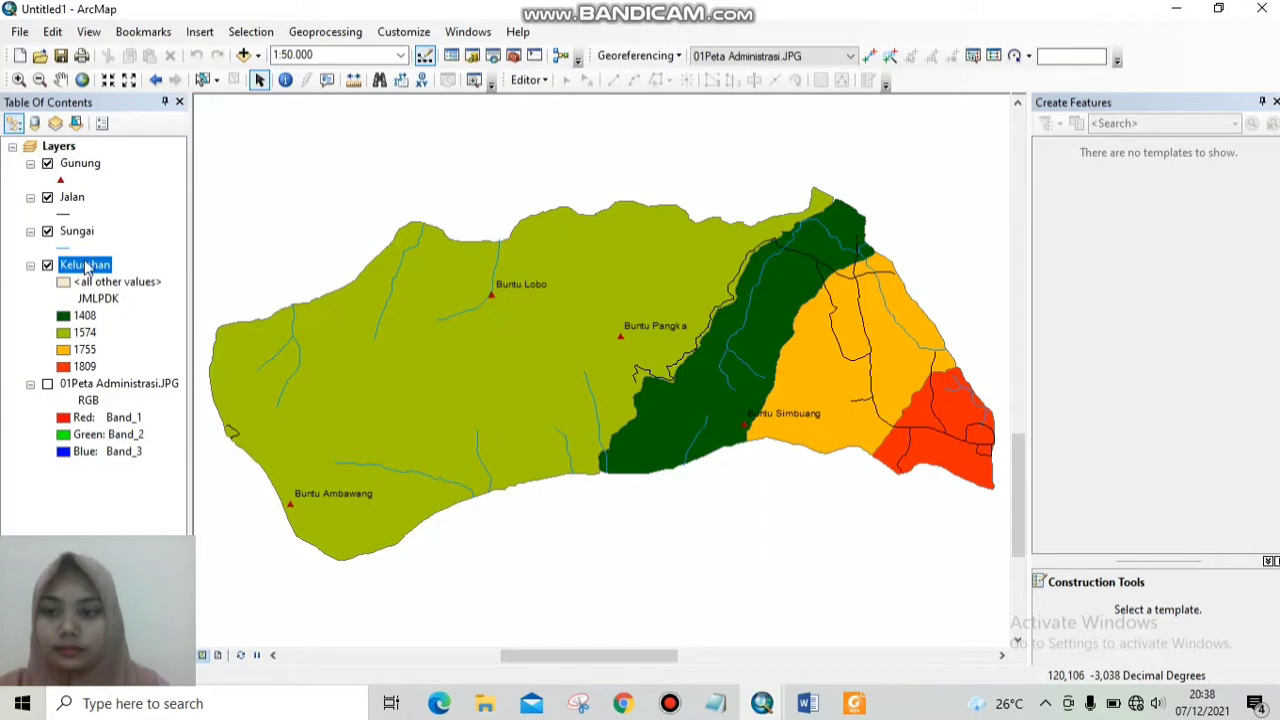
right_click(86, 268)
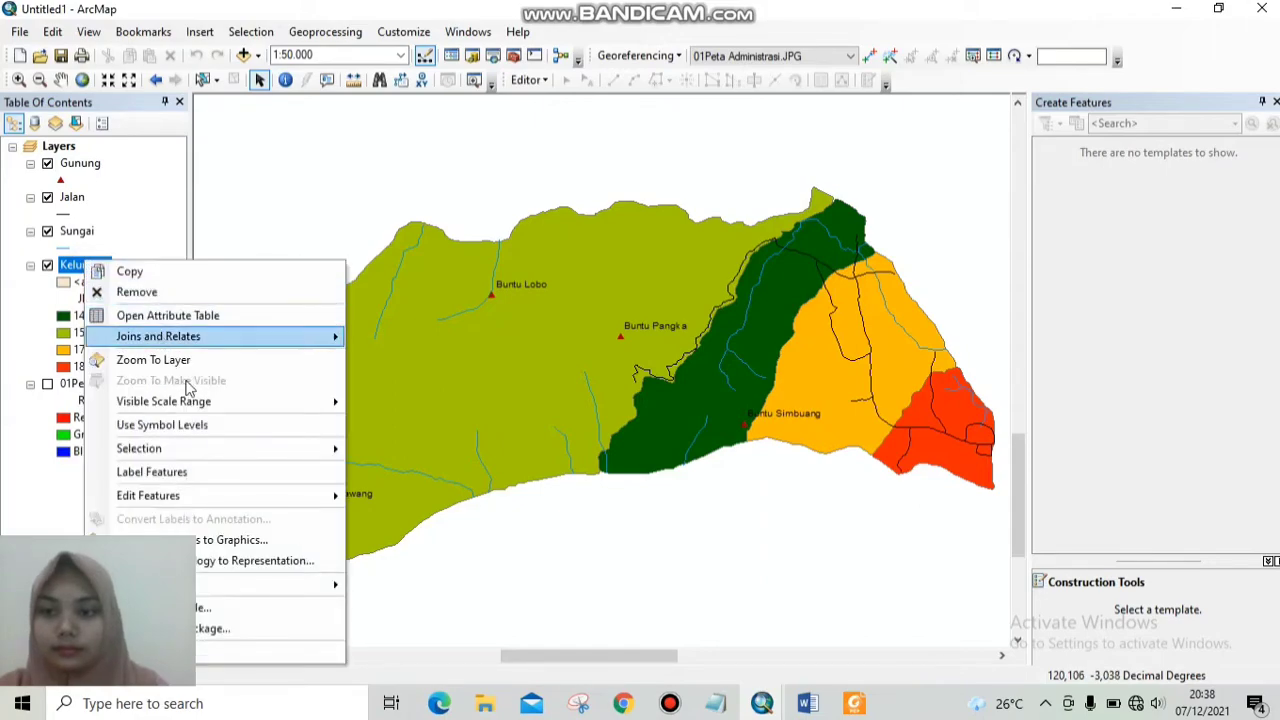
click(229, 482)
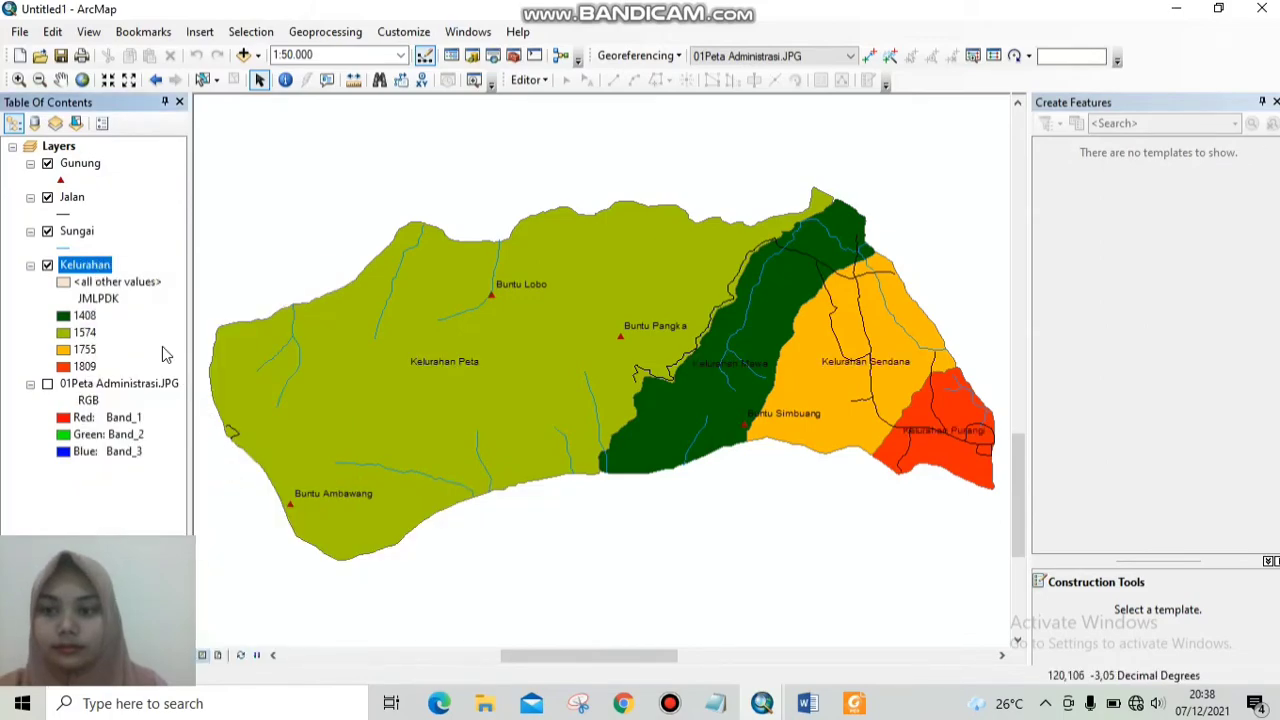
Symbolize the Kelurahan layer by all unique values of the LUAS_km2 field, using a color ramp of mixed green shades.
right_click(100, 270)
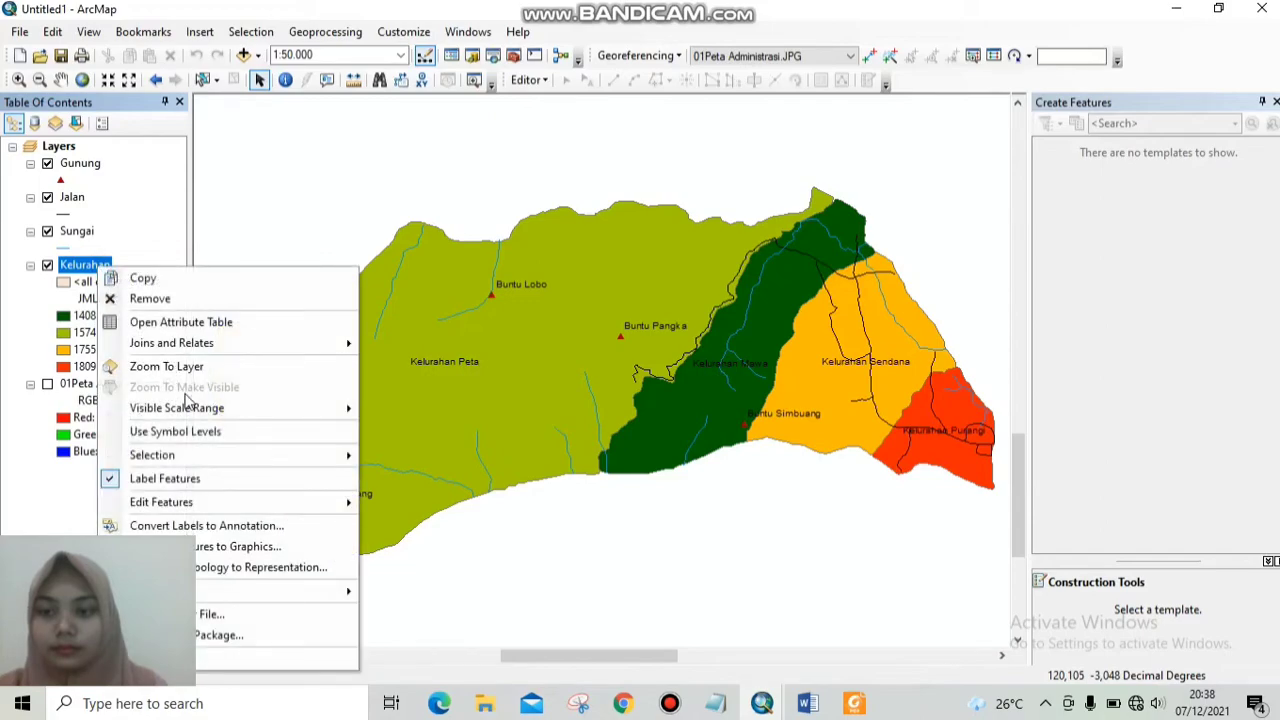
click(289, 656)
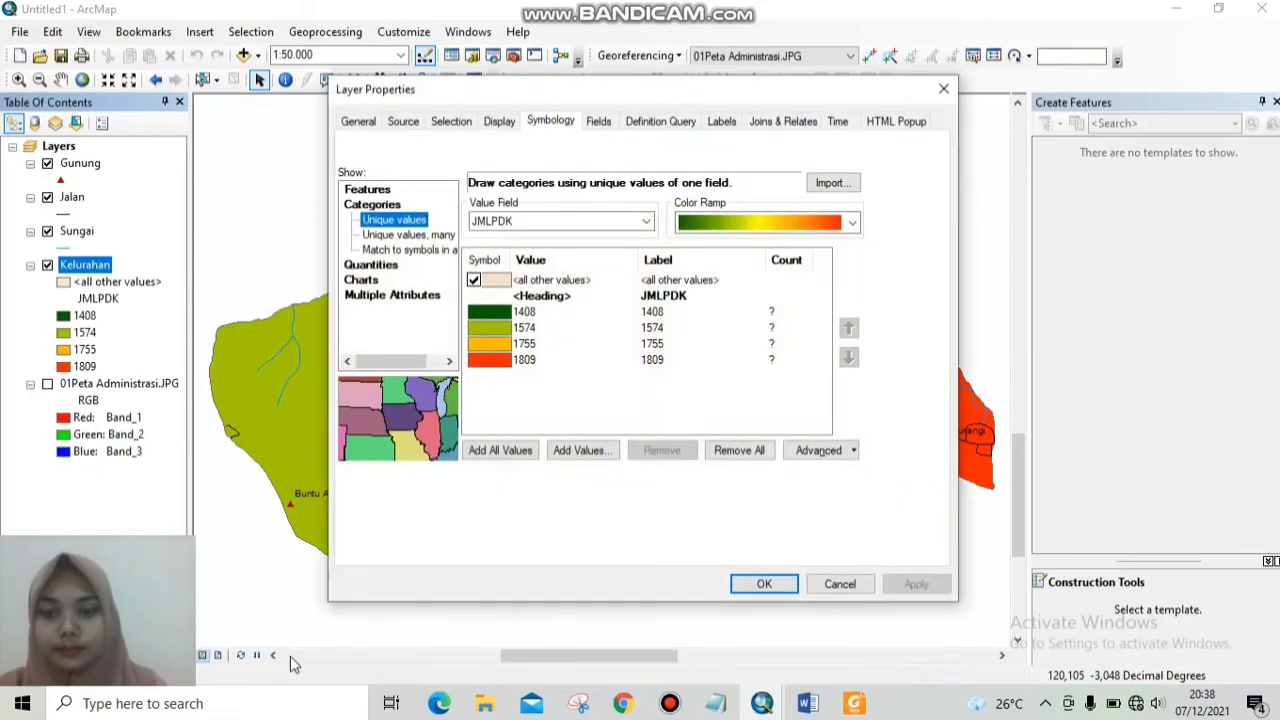
click(645, 222)
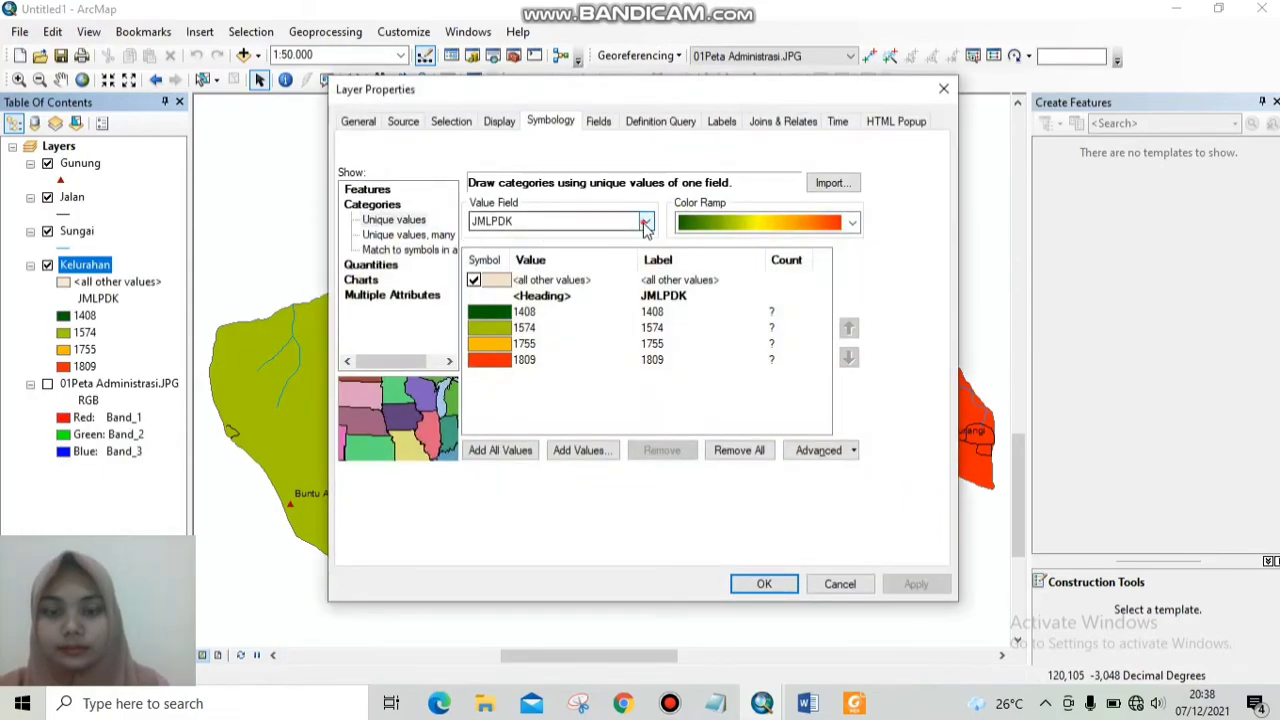
click(608, 275)
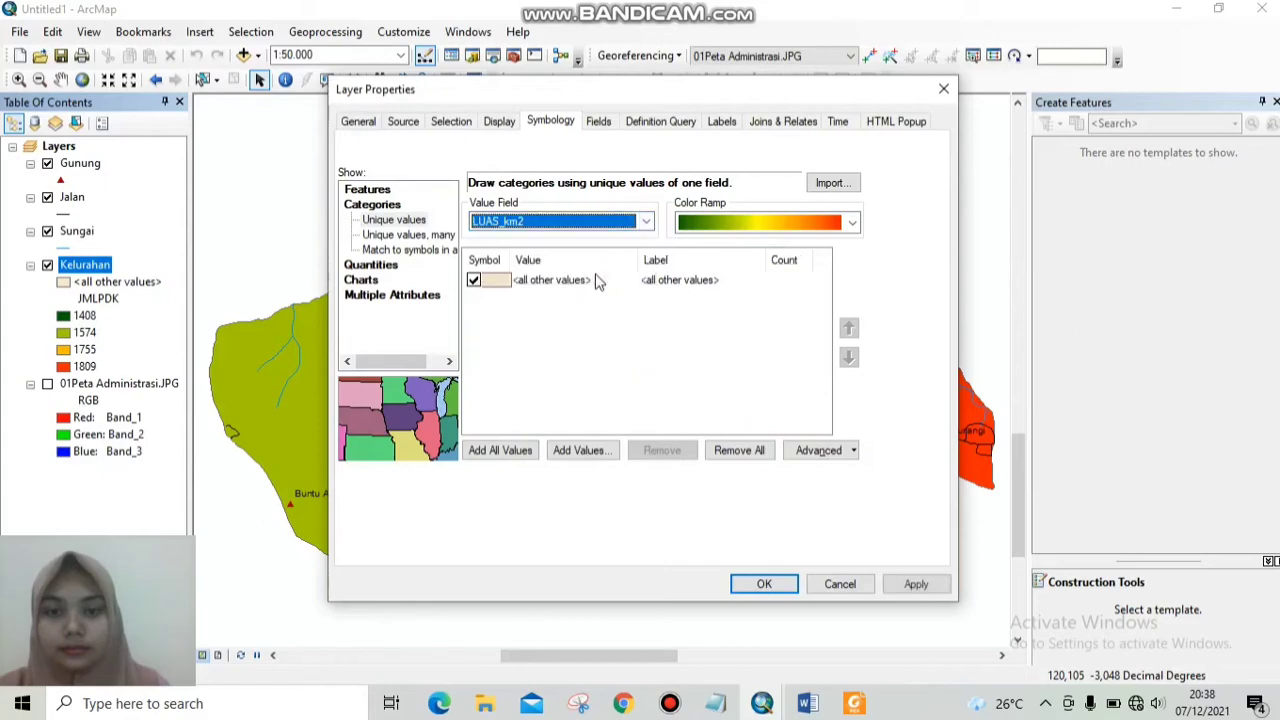
click(507, 456)
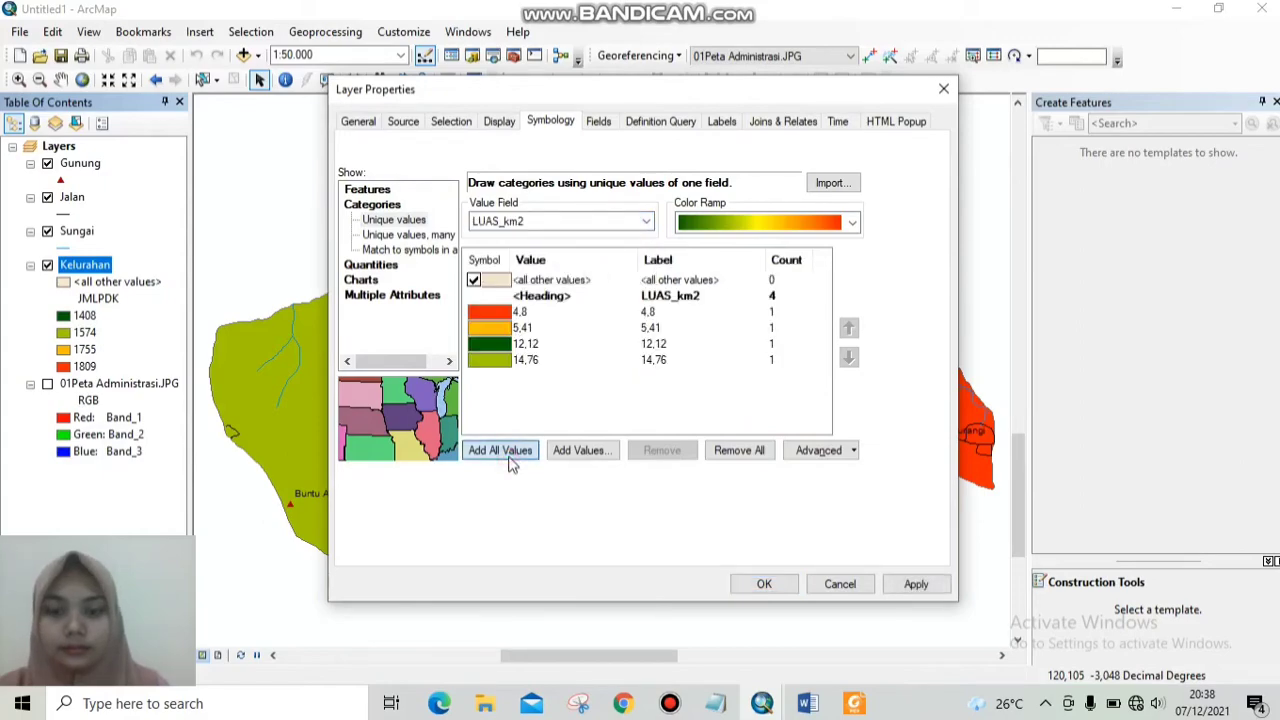
click(851, 222)
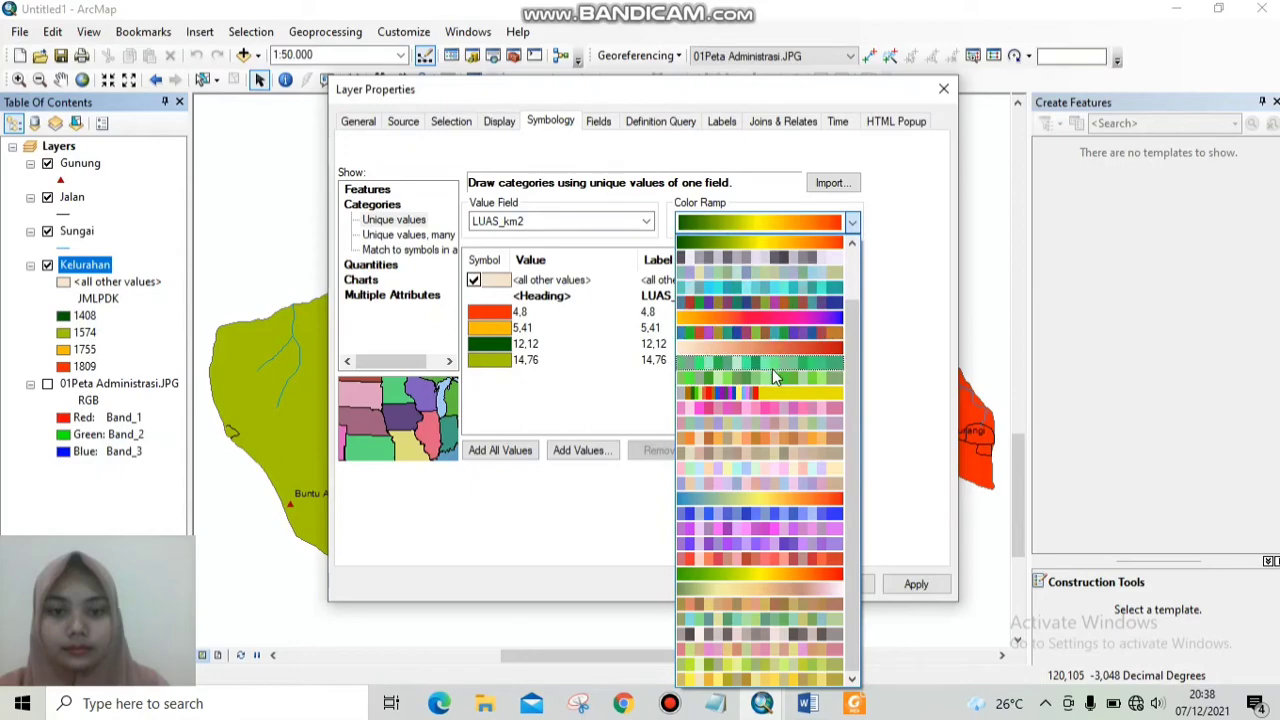
click(780, 378)
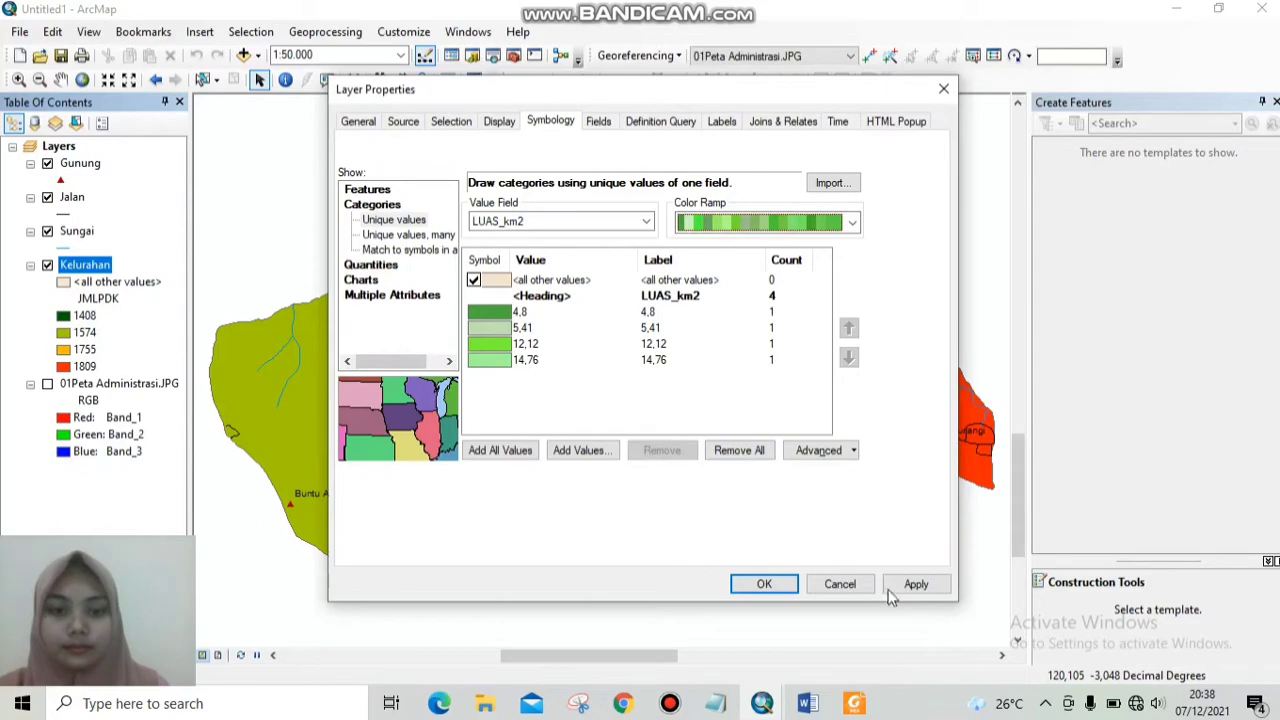
click(916, 586)
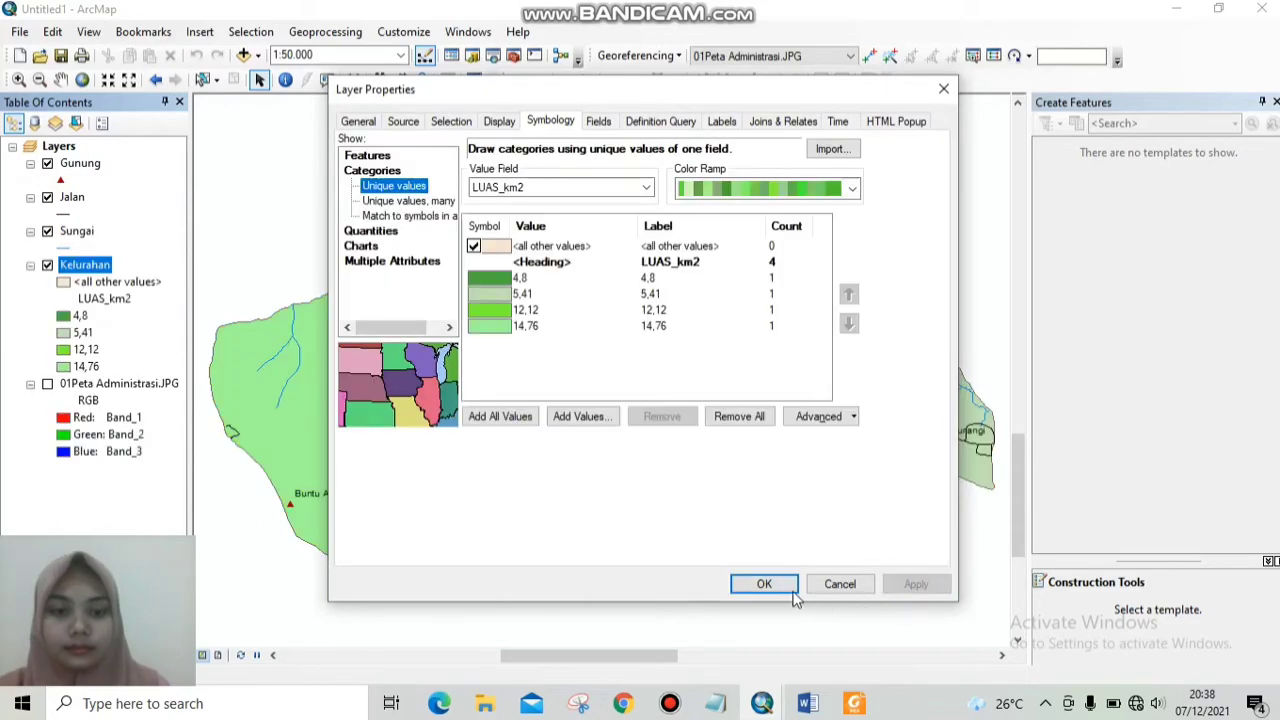
click(764, 585)
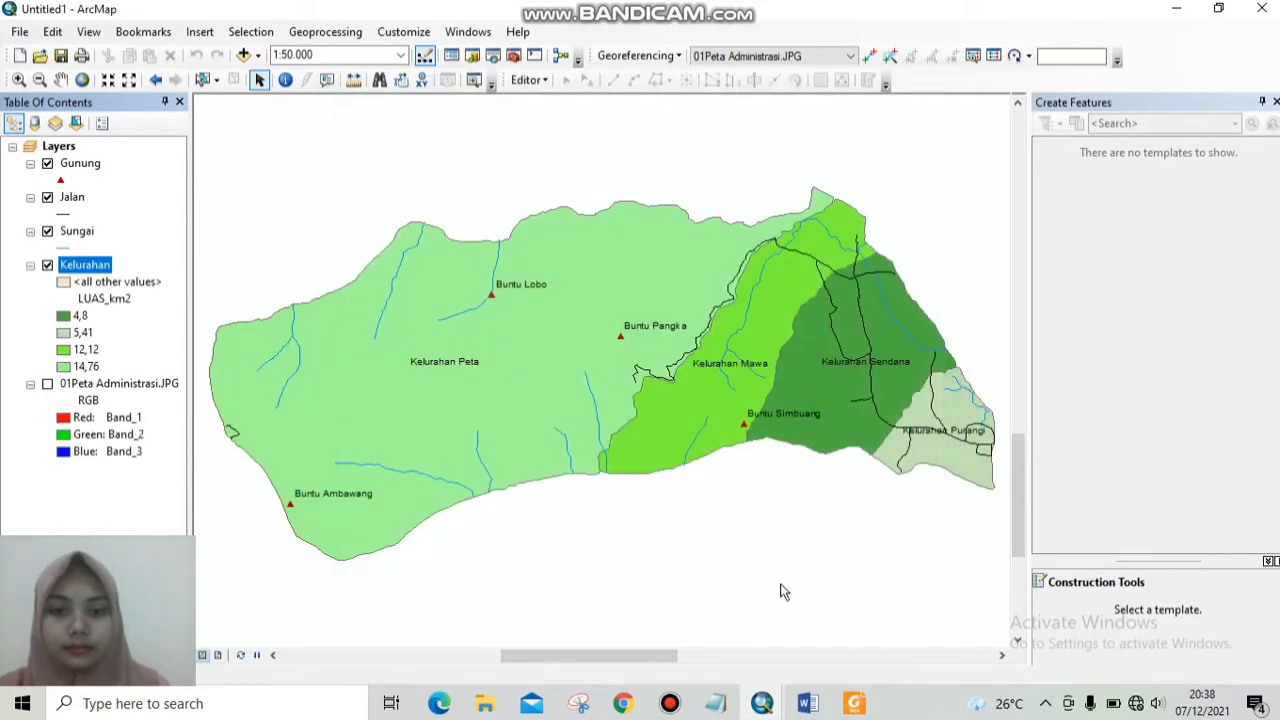
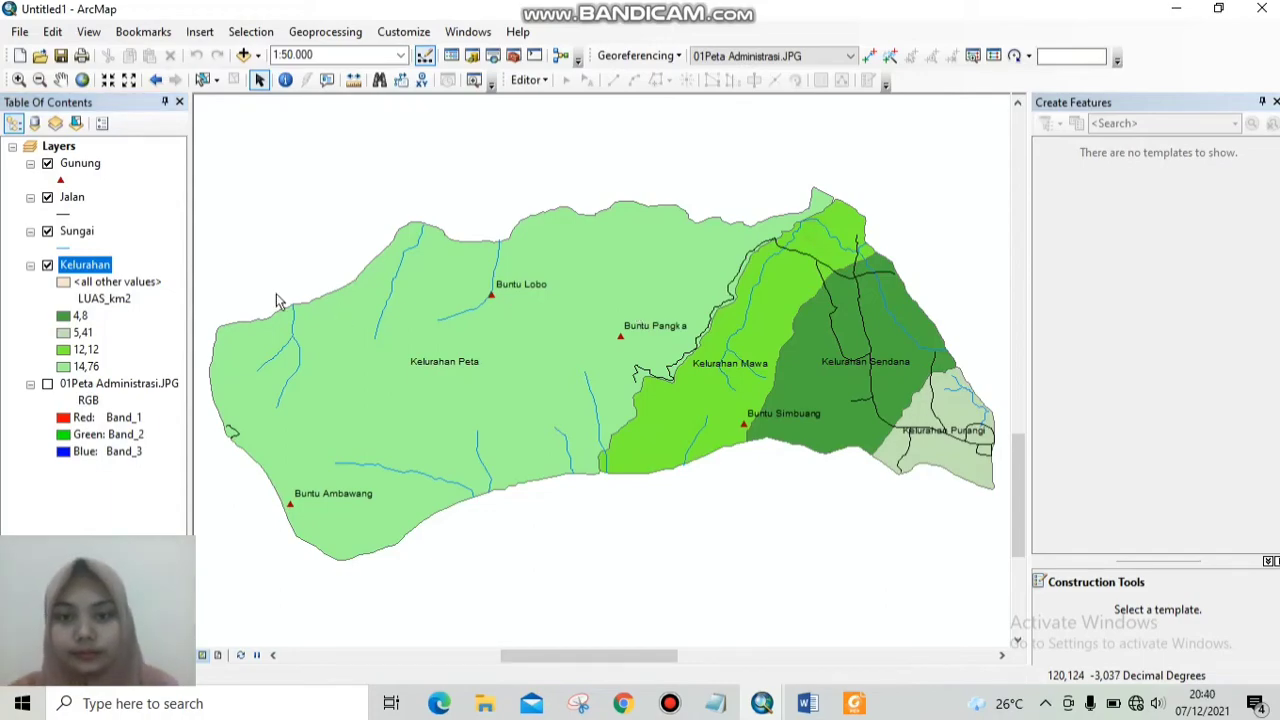
Add a field named KEPADATAN of type Double to the Kelurahan attribute table.
right_click(103, 270)
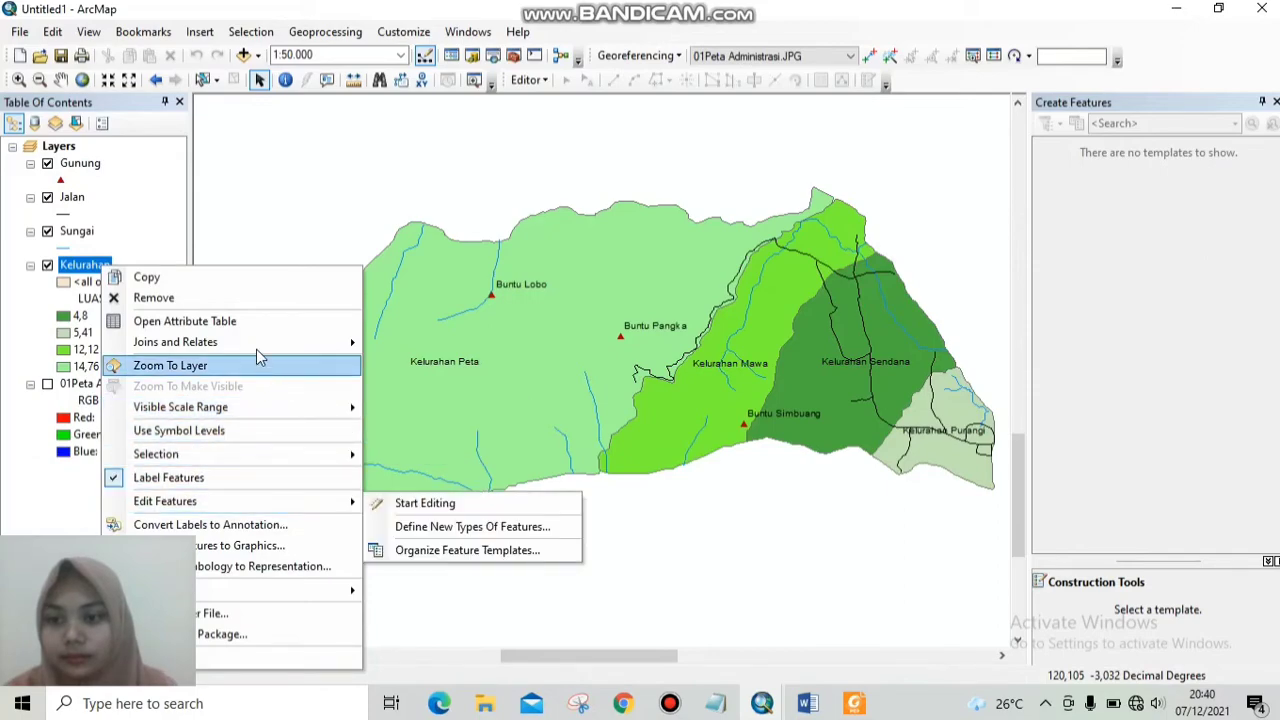
click(252, 323)
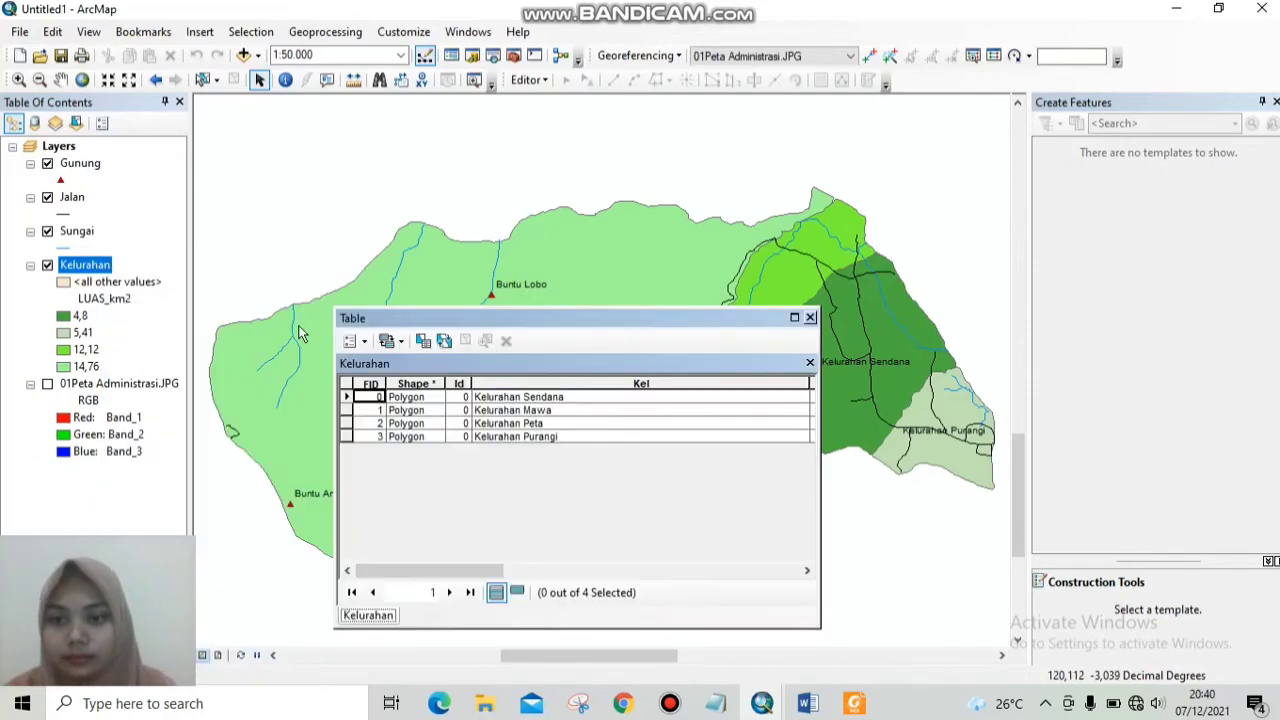
click(808, 570)
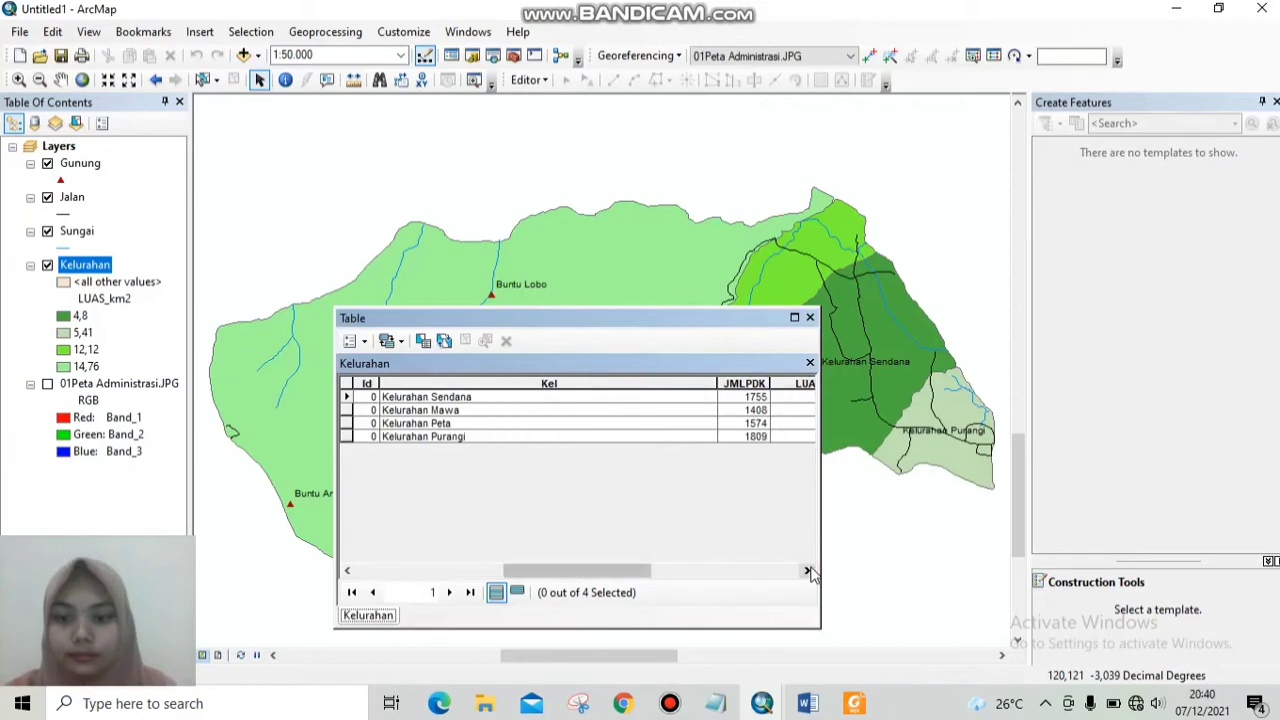
click(808, 570)
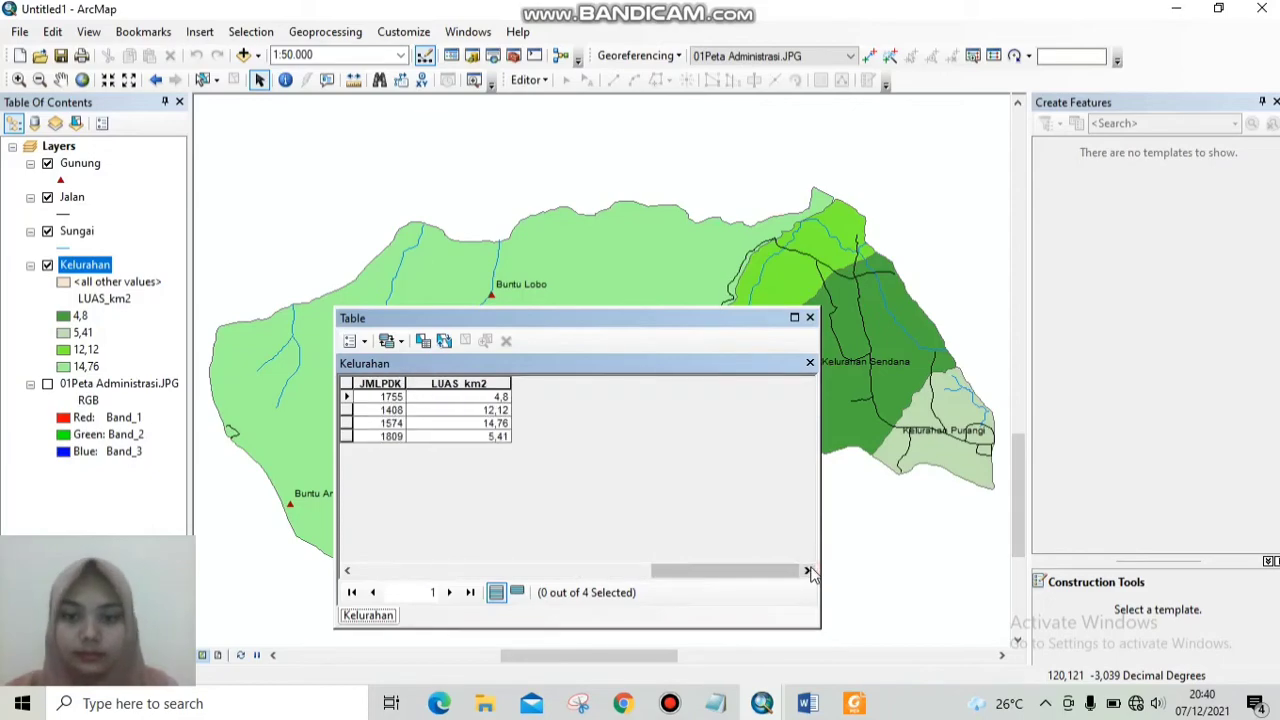
click(362, 342)
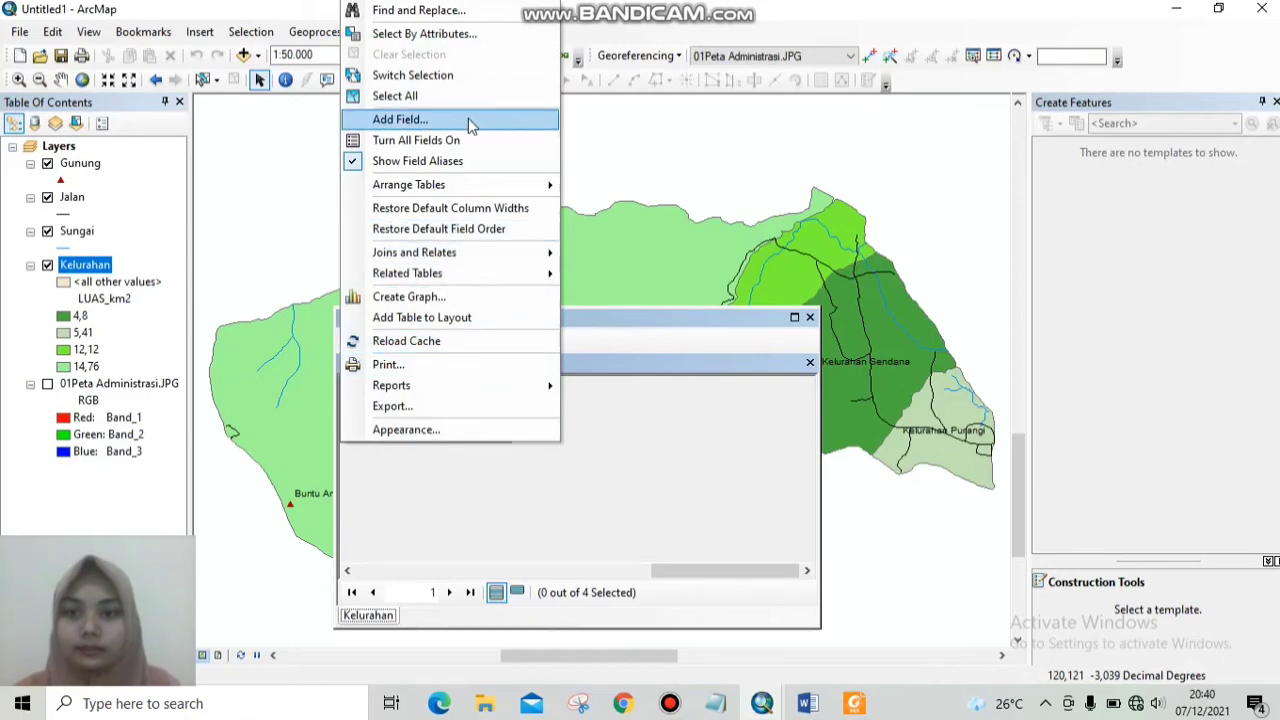
click(468, 120)
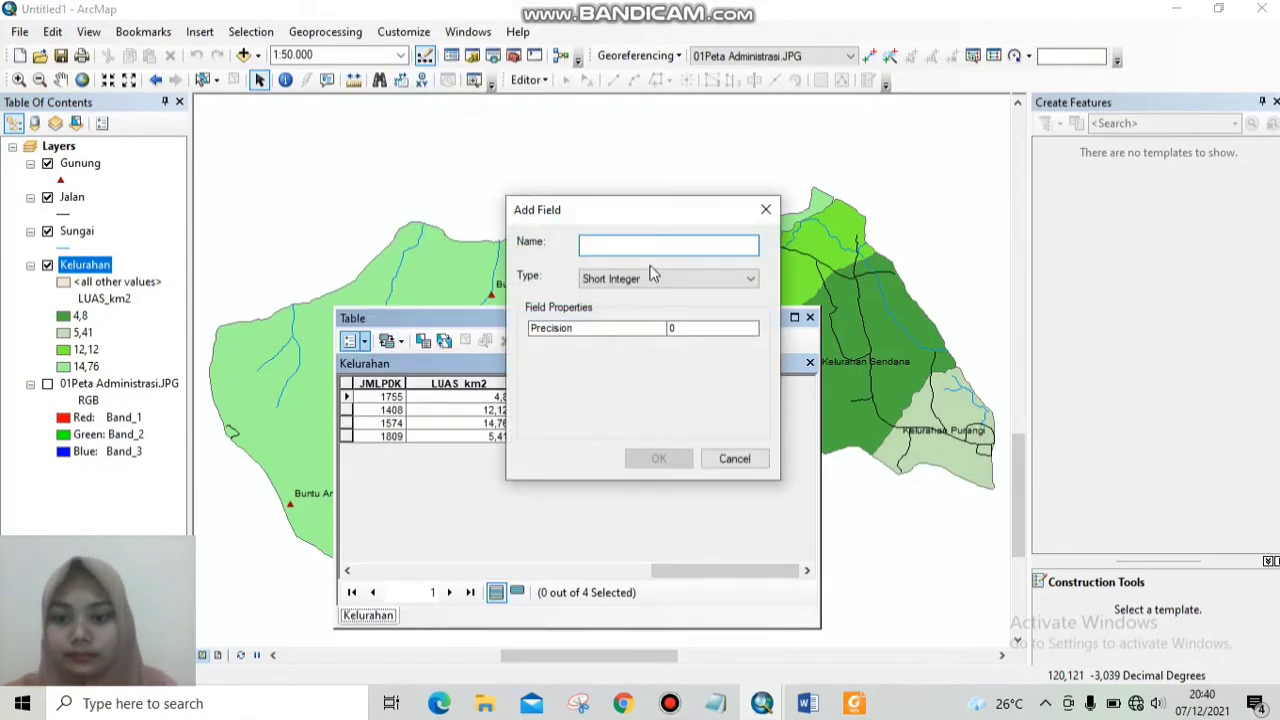
text(k)
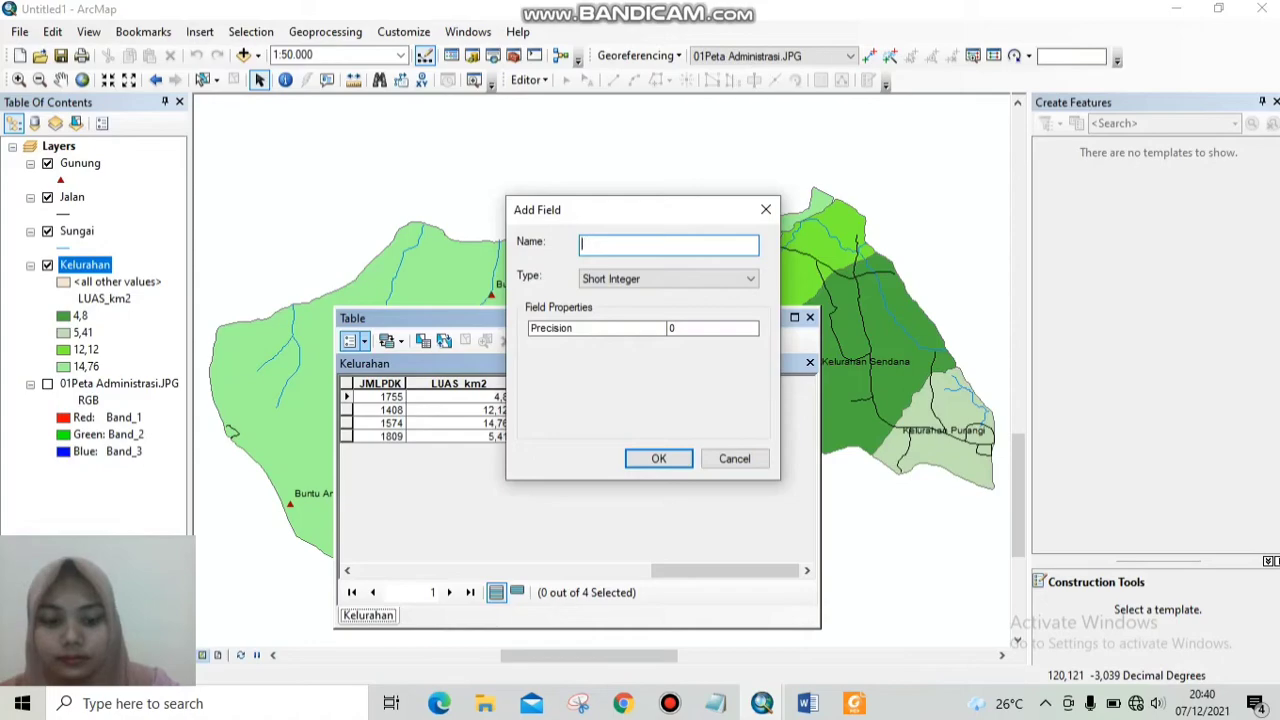
text(KEPADATAN)
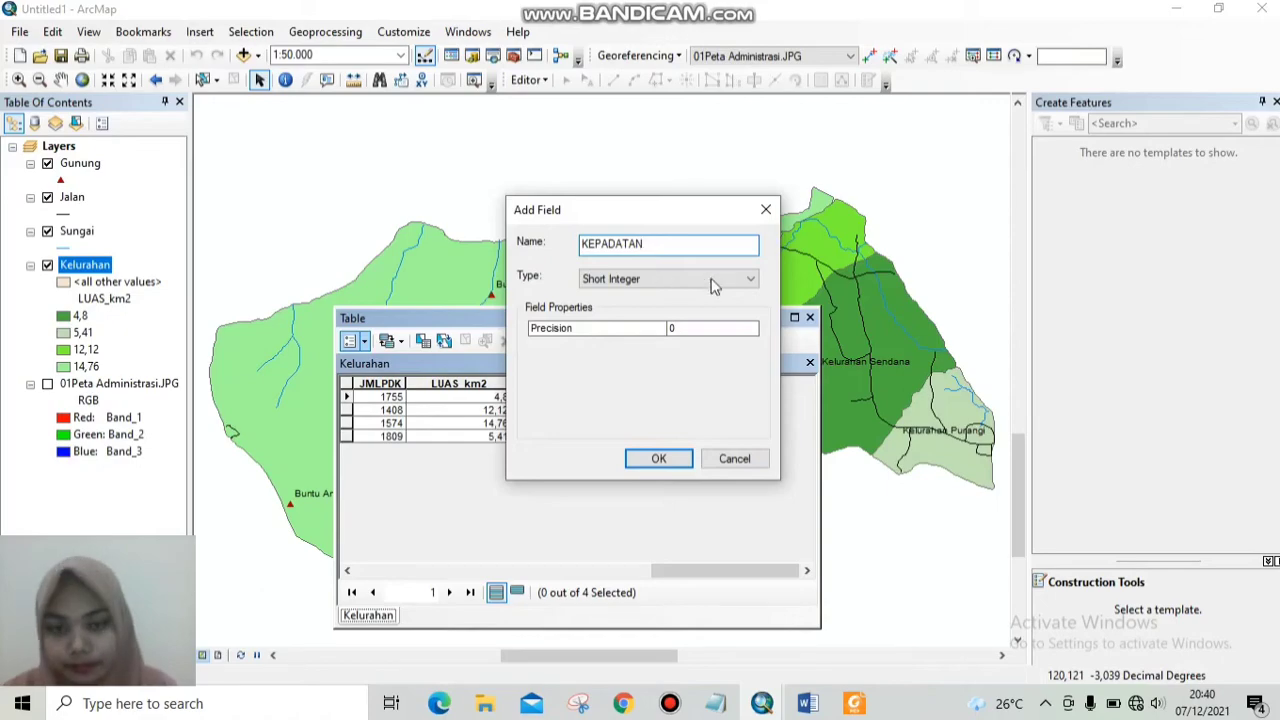
click(750, 280)
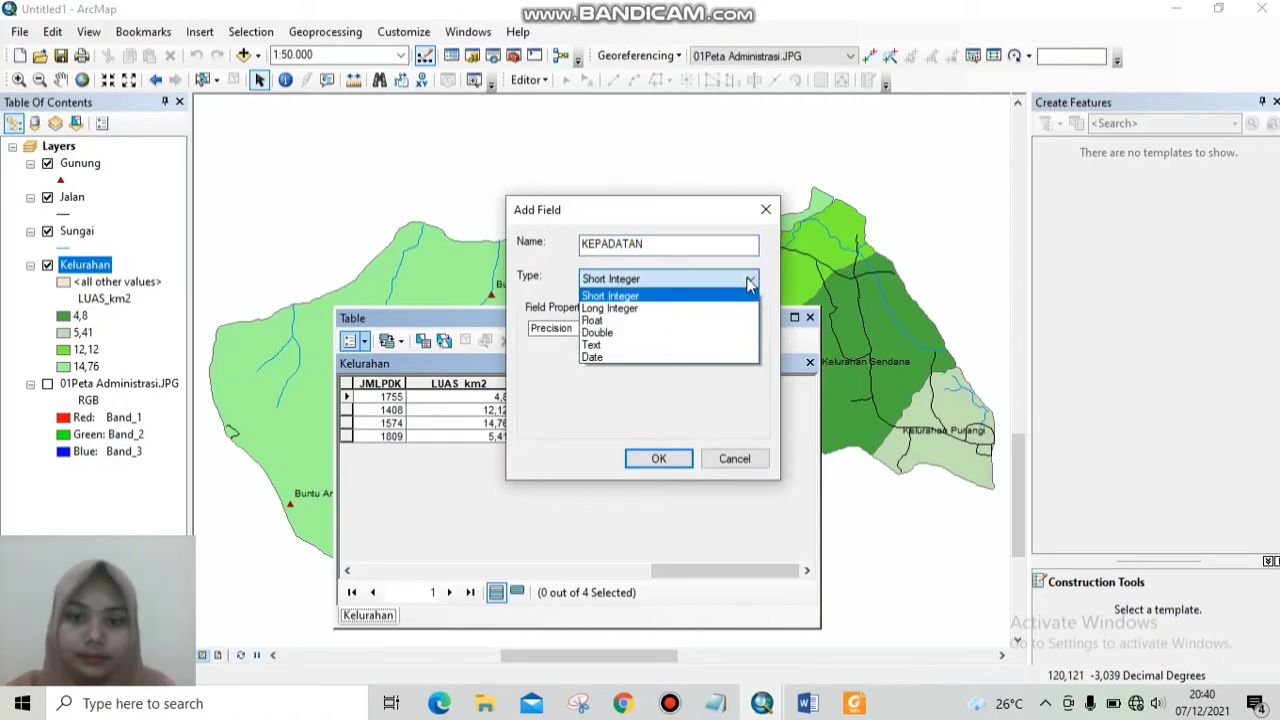
click(637, 334)
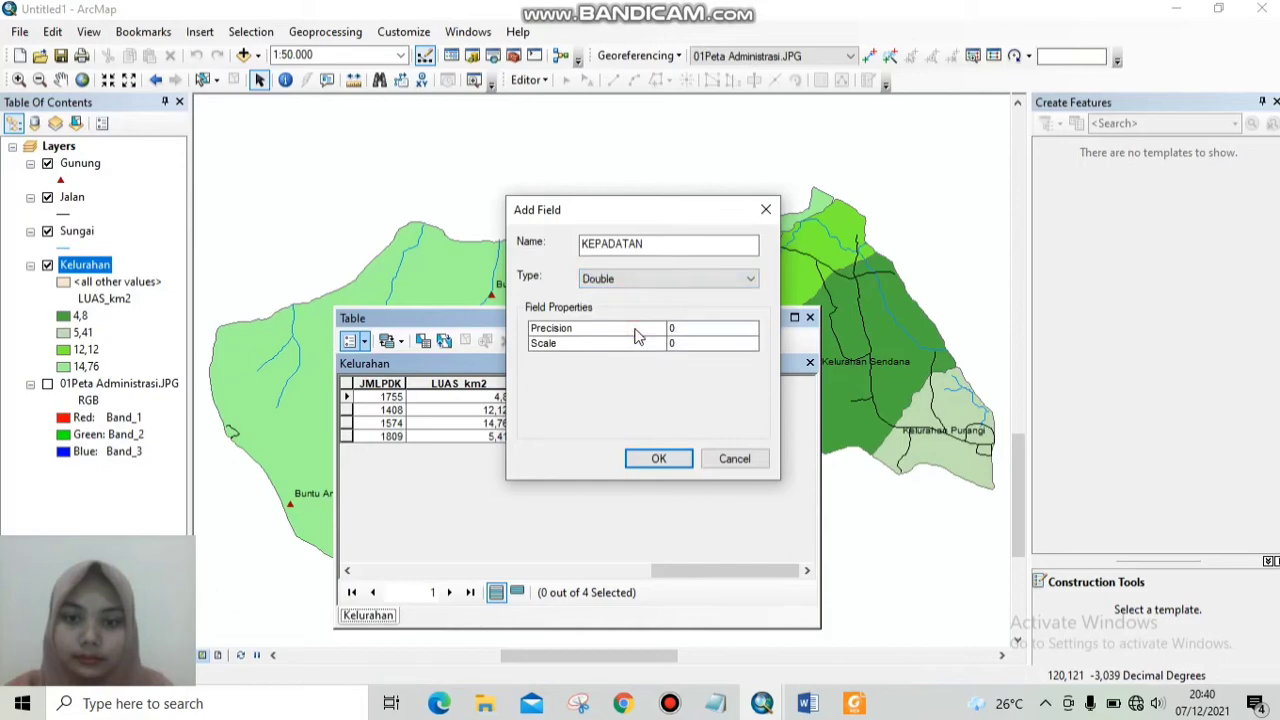
click(670, 460)
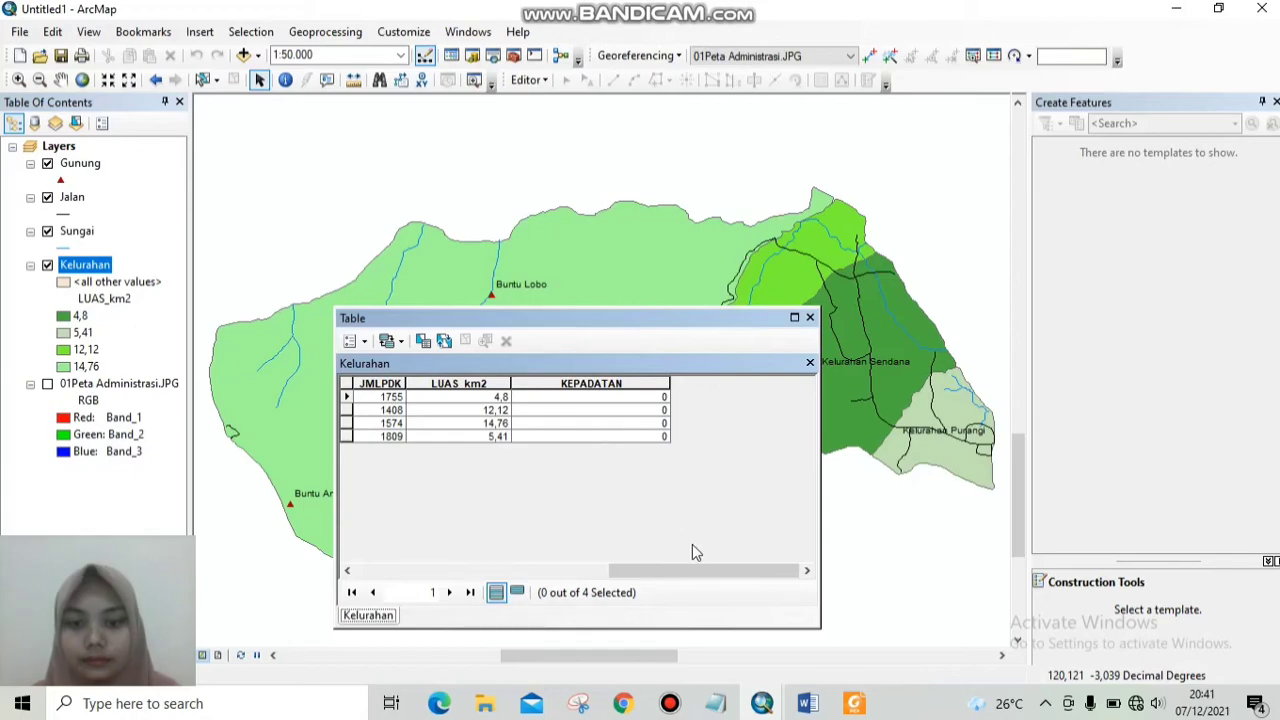
Check the population density column in Tabel Kel Sendana.pdf in Foxit Reader and return to the Untitled1 map in ArcMap.
mouse_move(854, 703)
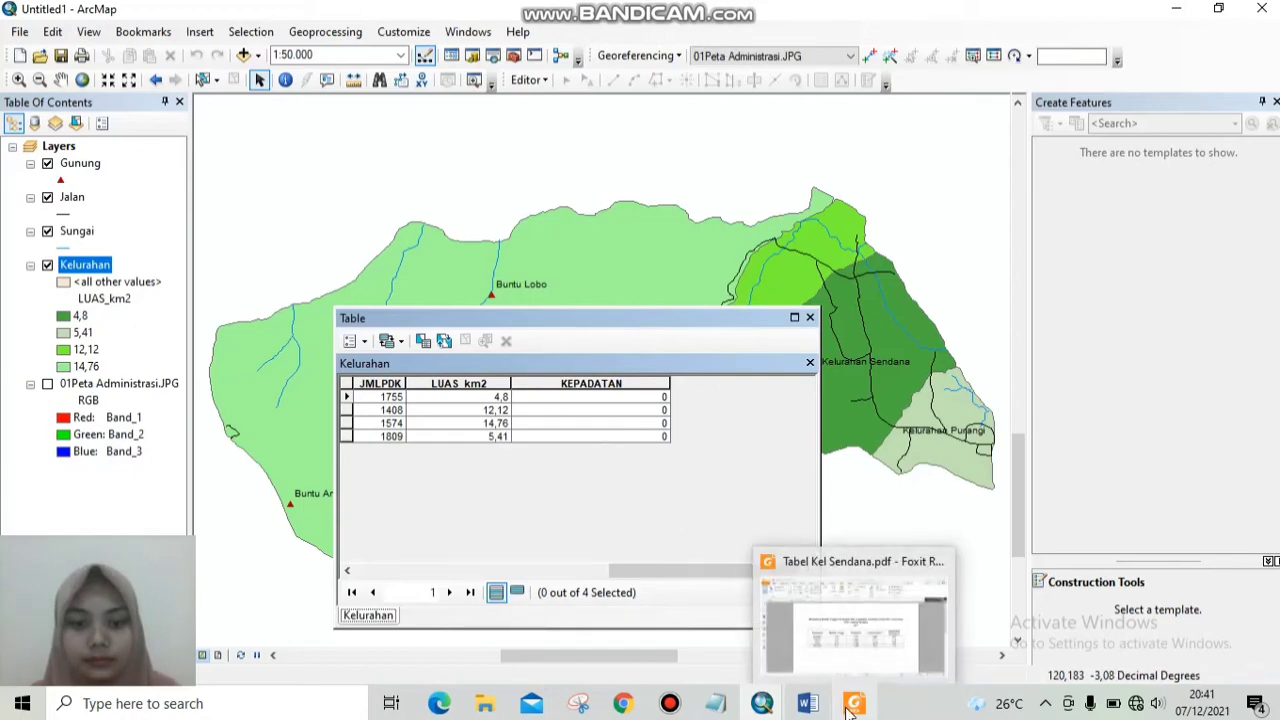
click(870, 640)
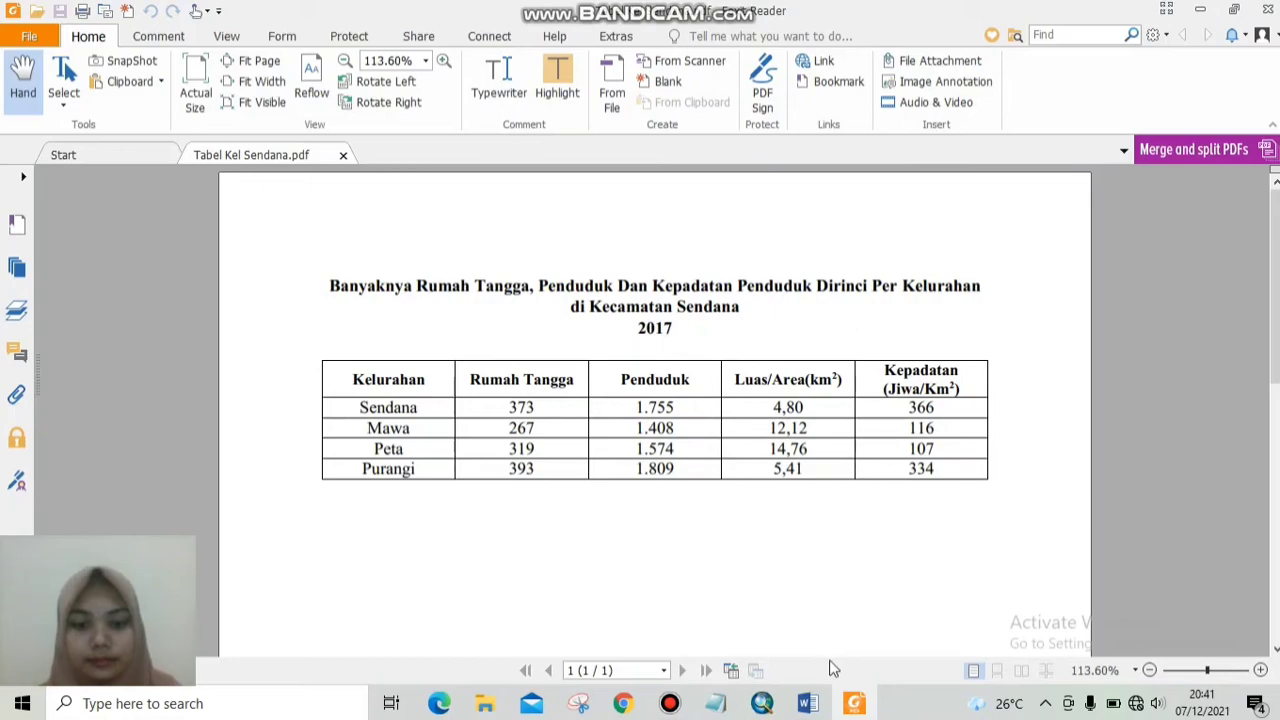
mouse_move(762, 703)
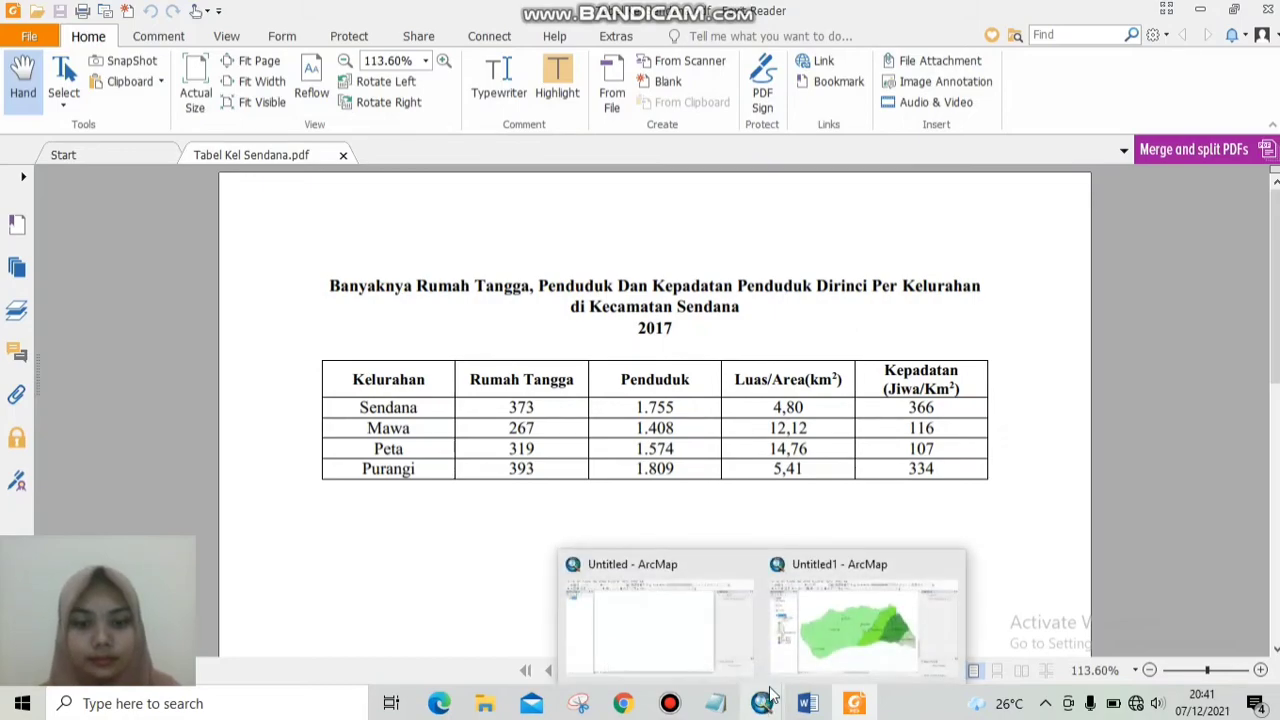
click(843, 625)
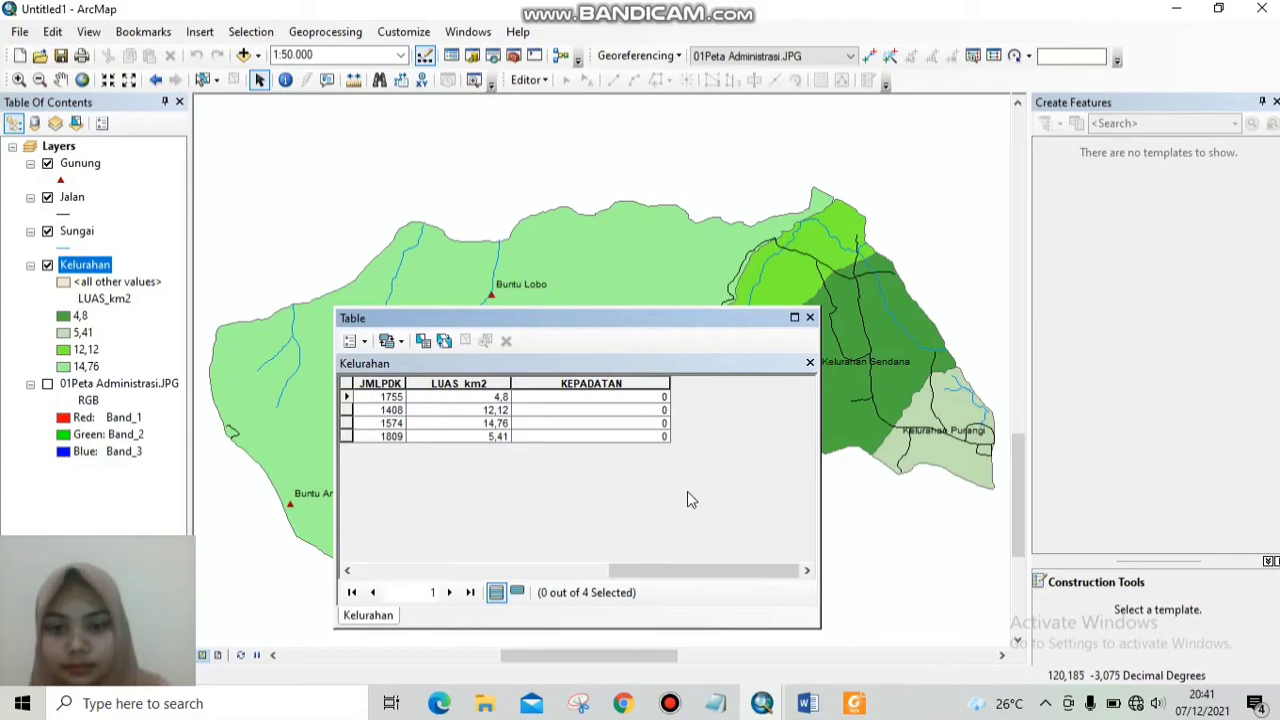
Calculate the KEPADATAN field as [JMLPDK] / [LUAS_km2] outside an edit session and close the attribute table.
click(640, 385)
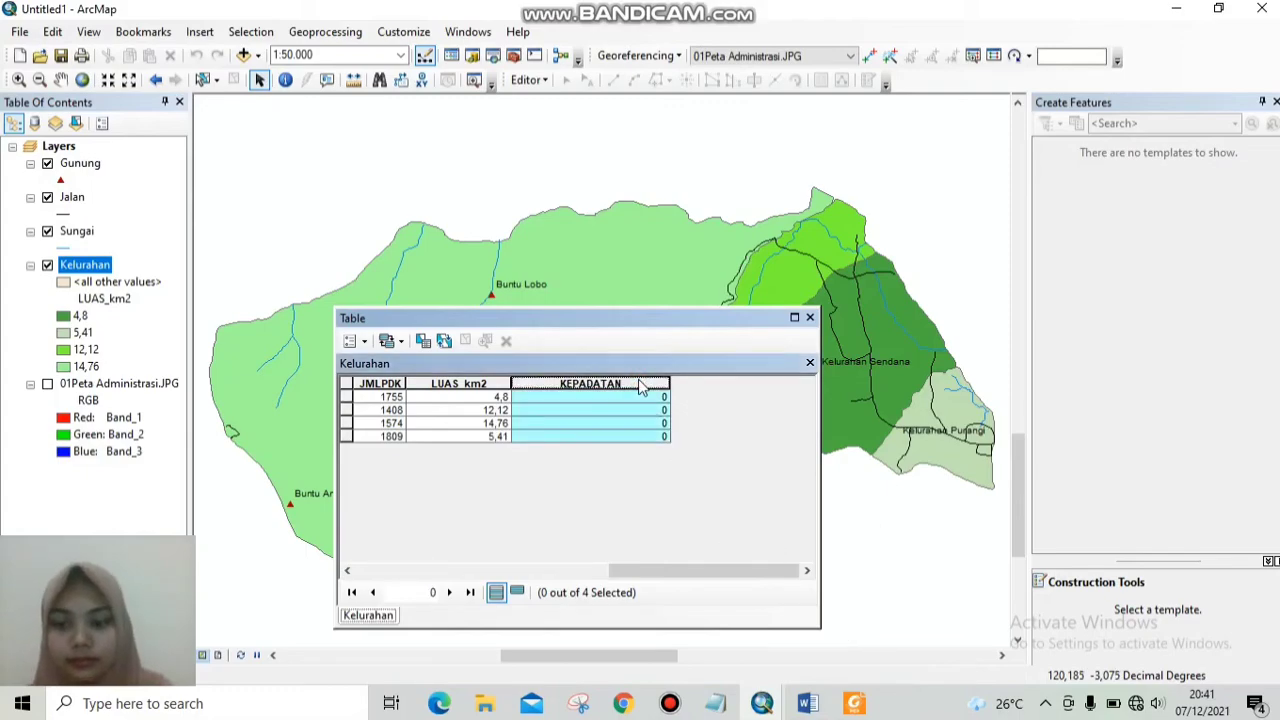
right_click(615, 401)
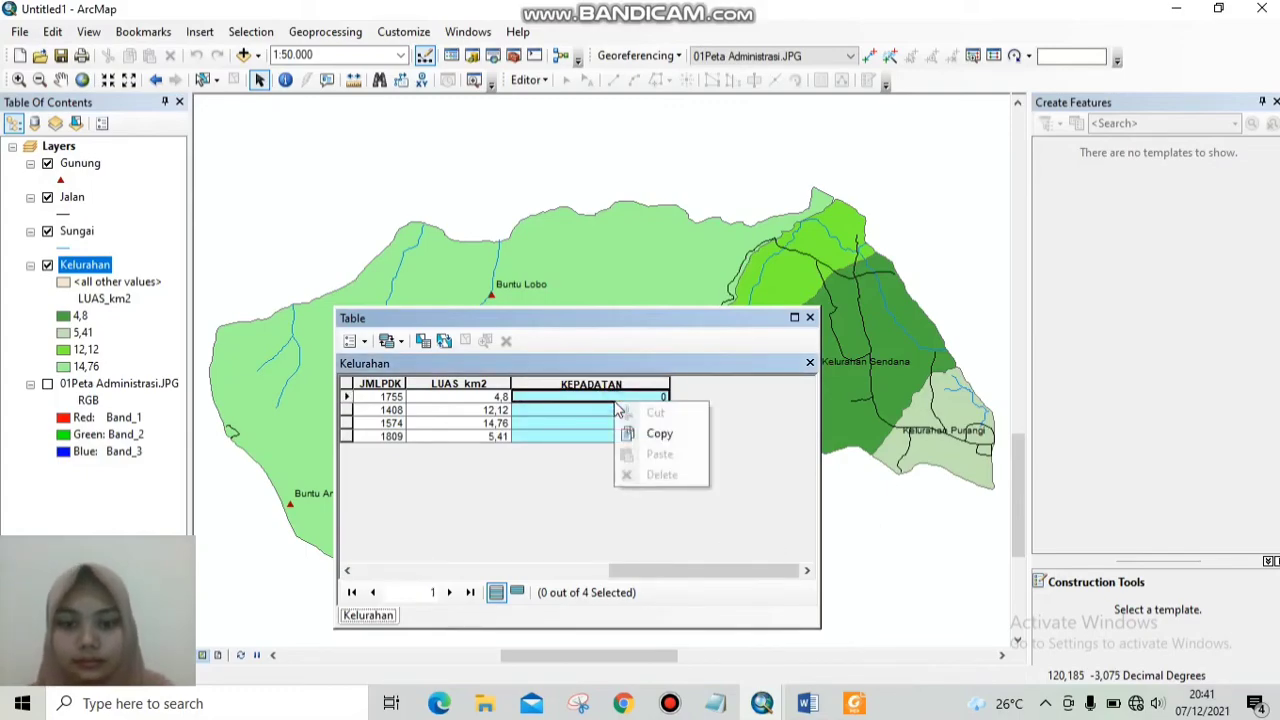
click(618, 386)
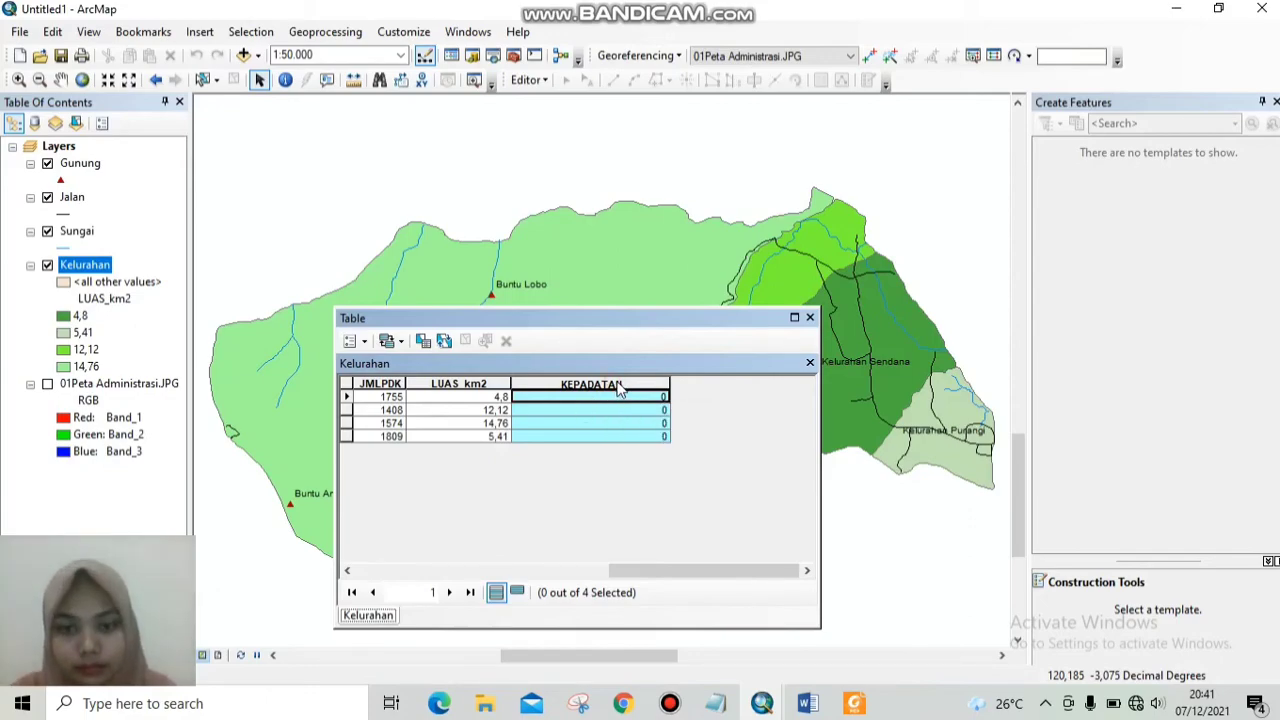
click(622, 387)
right_click(622, 387)
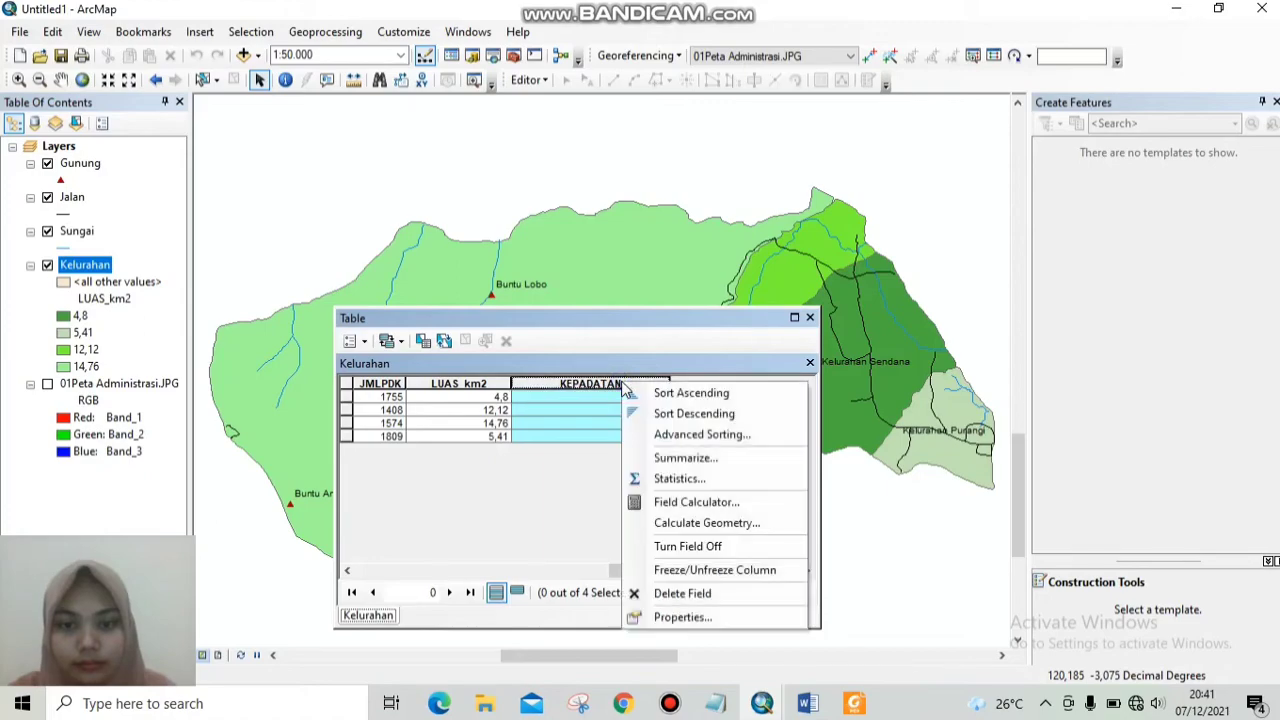
click(700, 508)
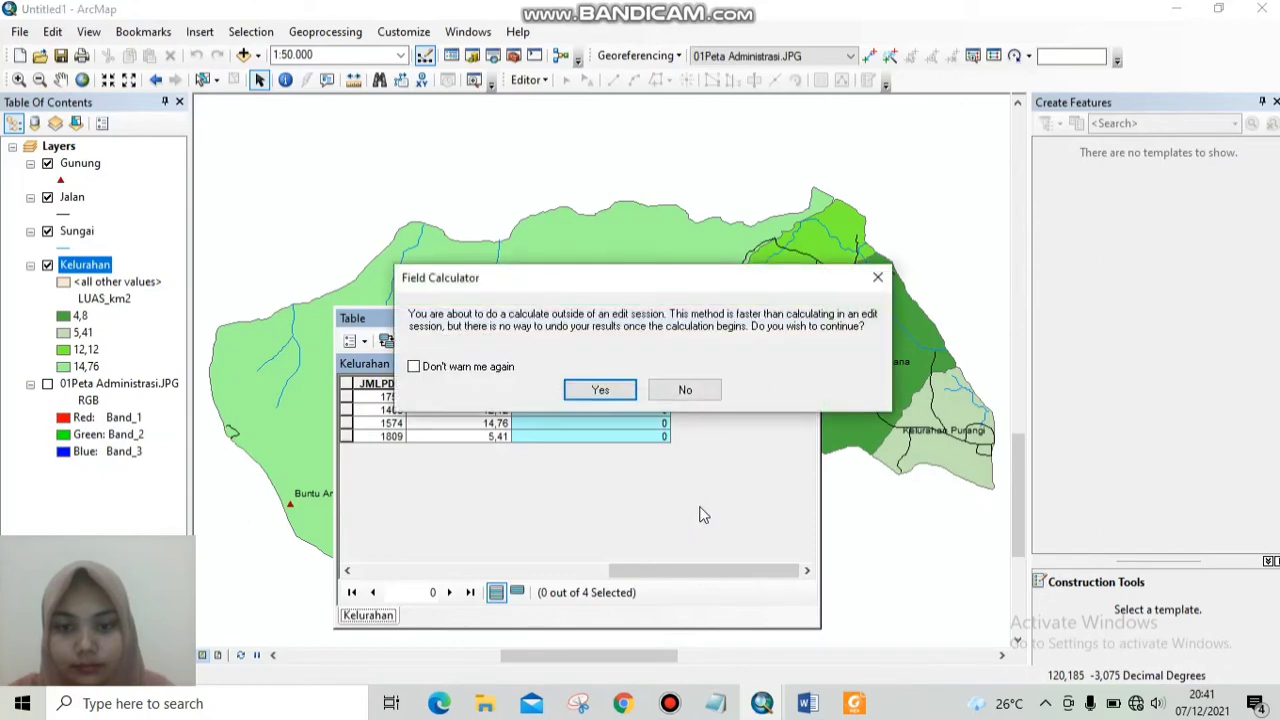
click(619, 391)
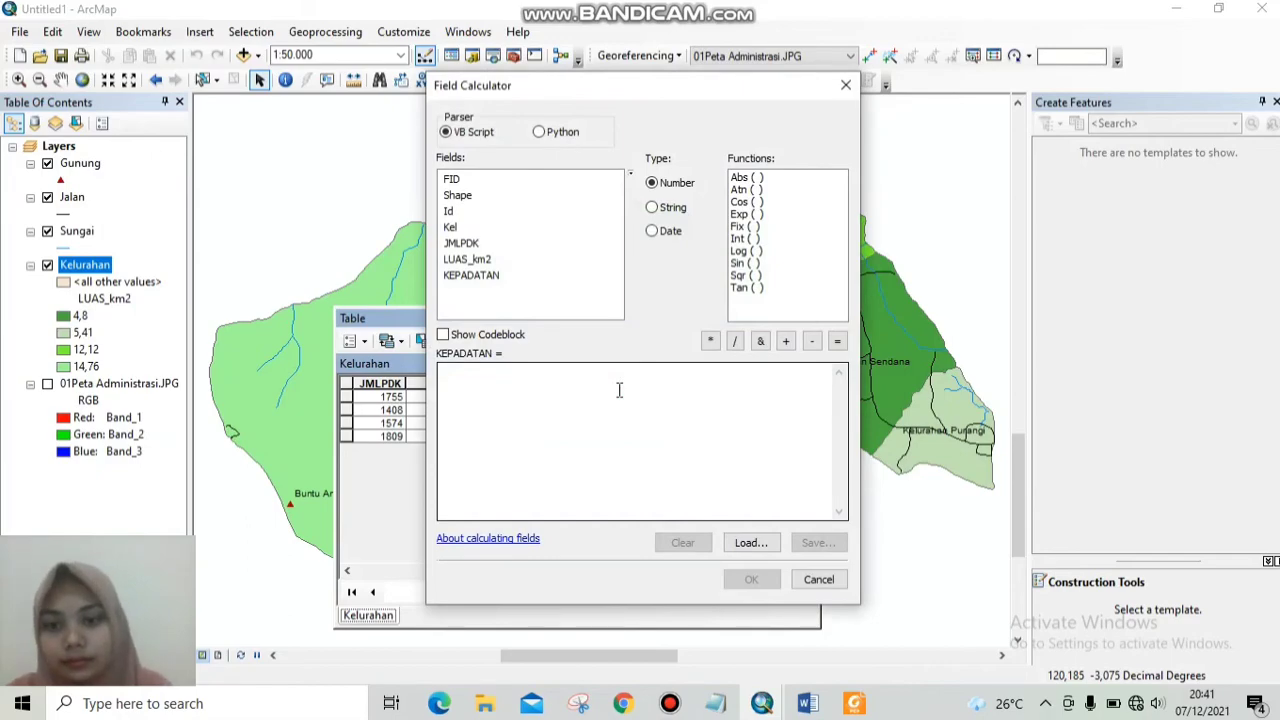
click(470, 246)
double_click(470, 245)
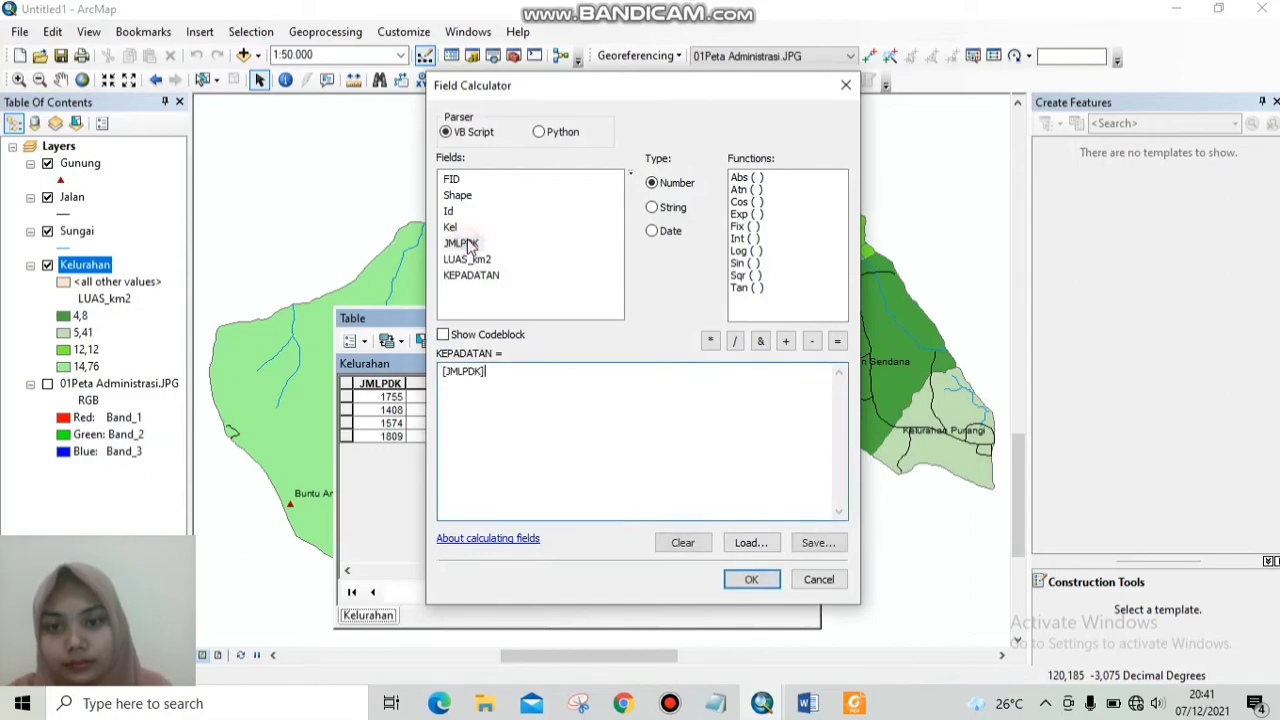
click(734, 343)
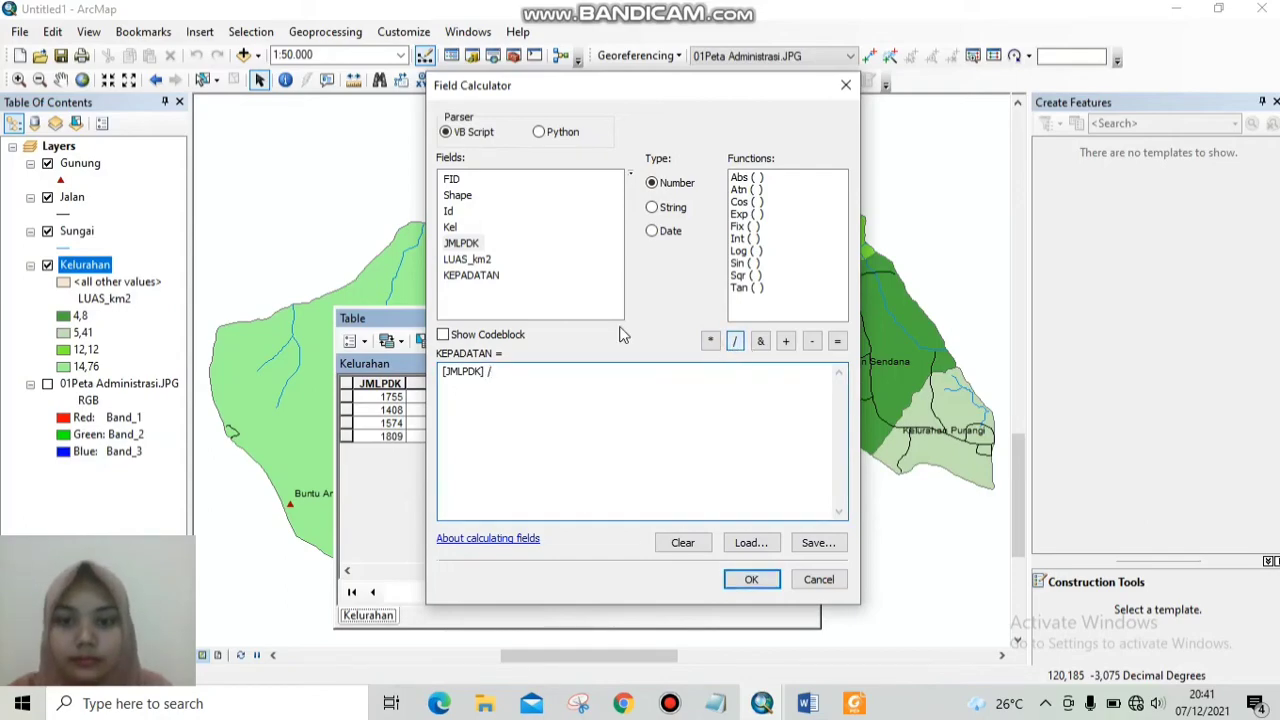
double_click(467, 261)
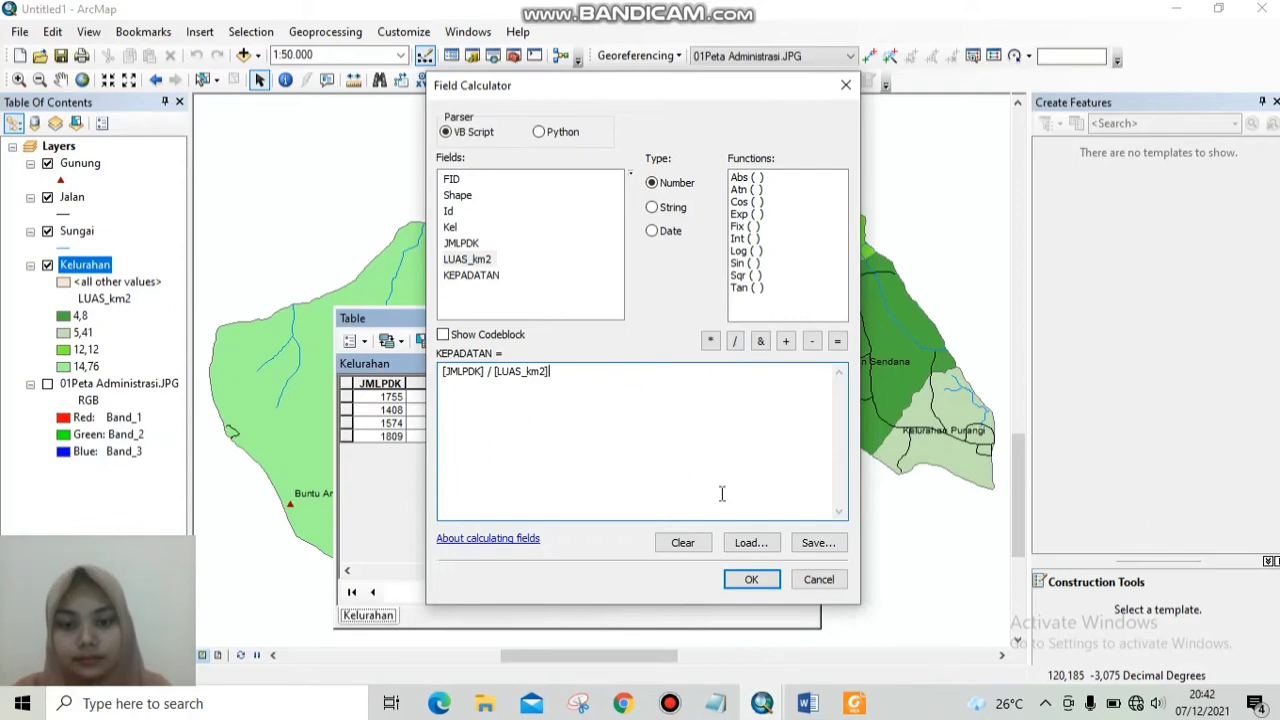
click(755, 580)
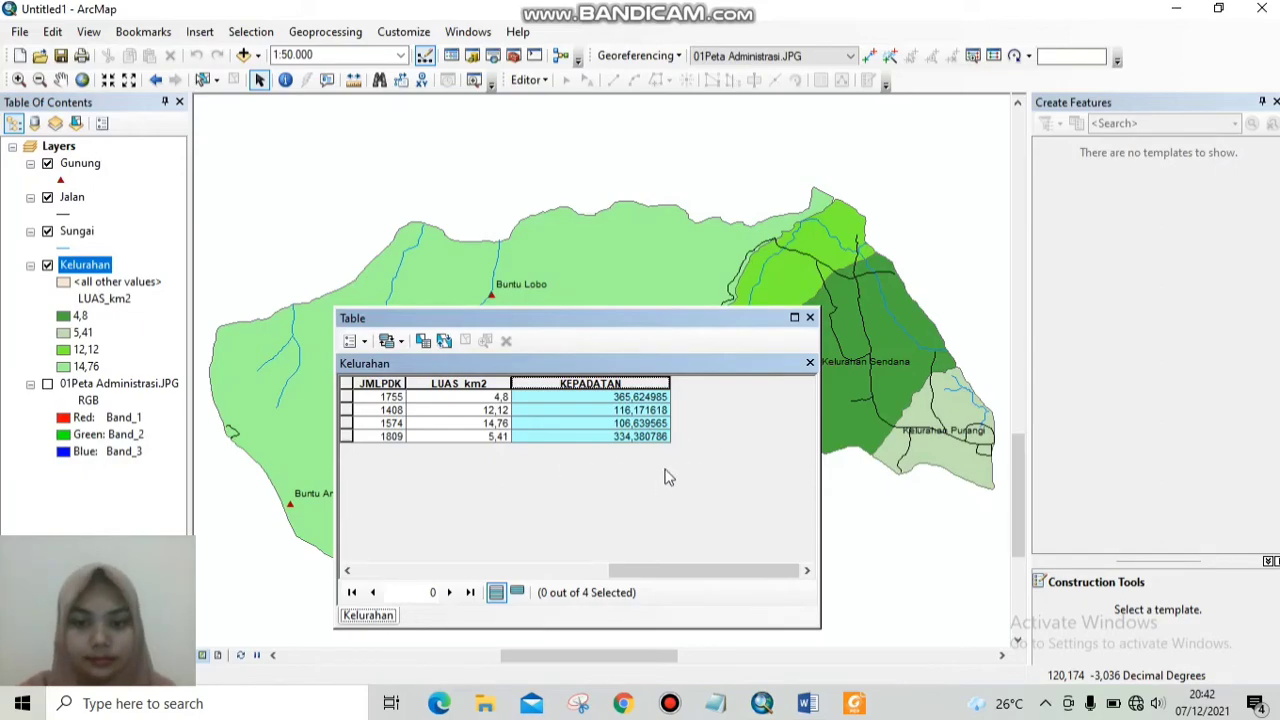
click(810, 318)
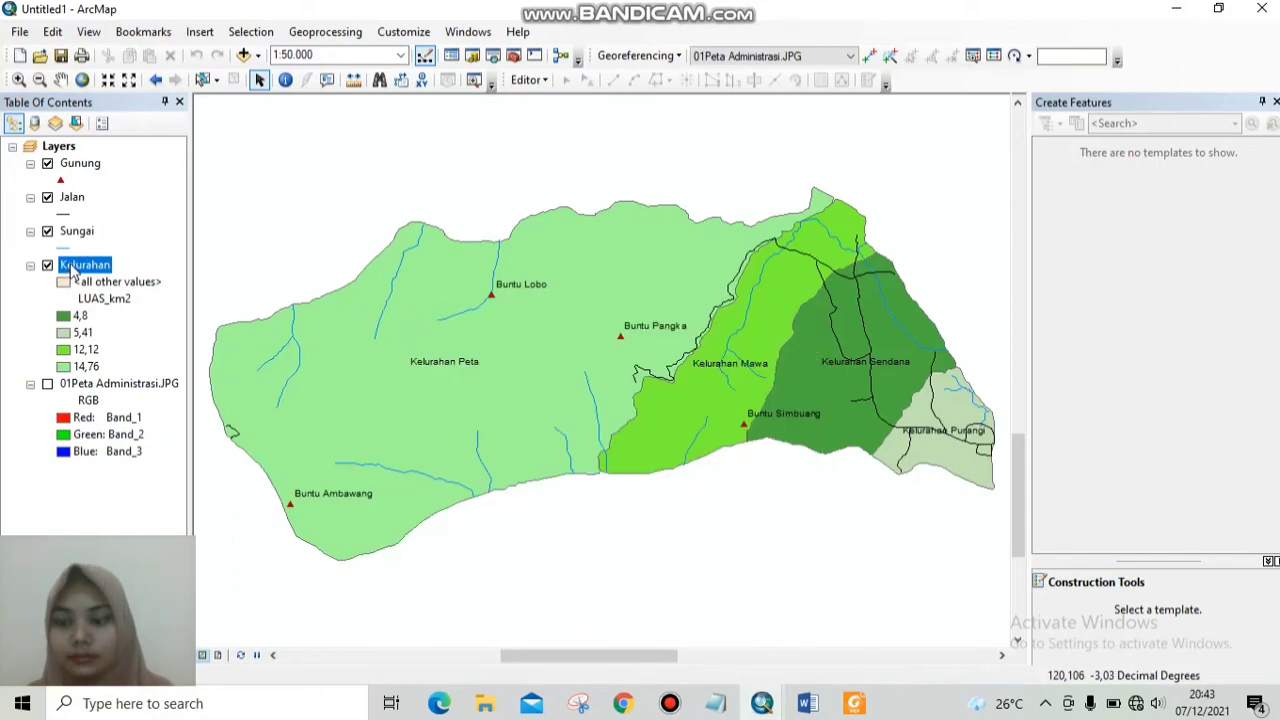
Set the Kelurahan symbology to unique values of the KEPADATAN field and add all its values.
right_click(72, 270)
mouse_move(184, 412)
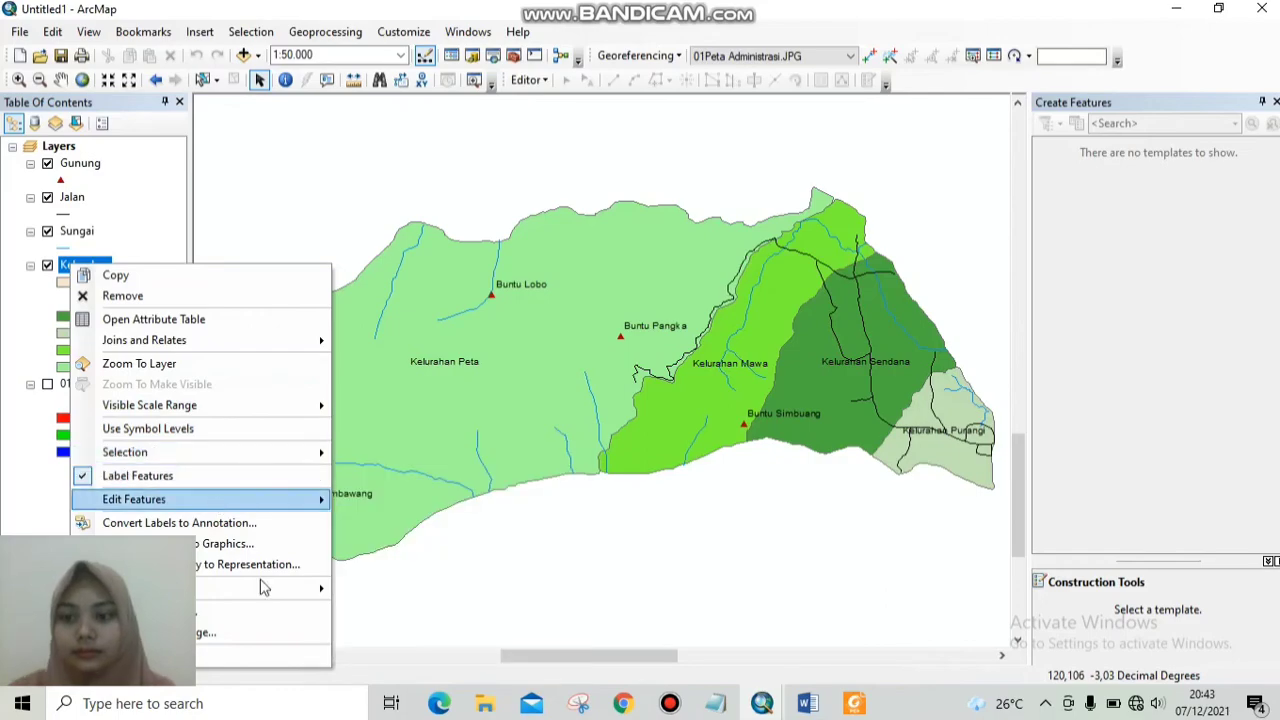
click(265, 660)
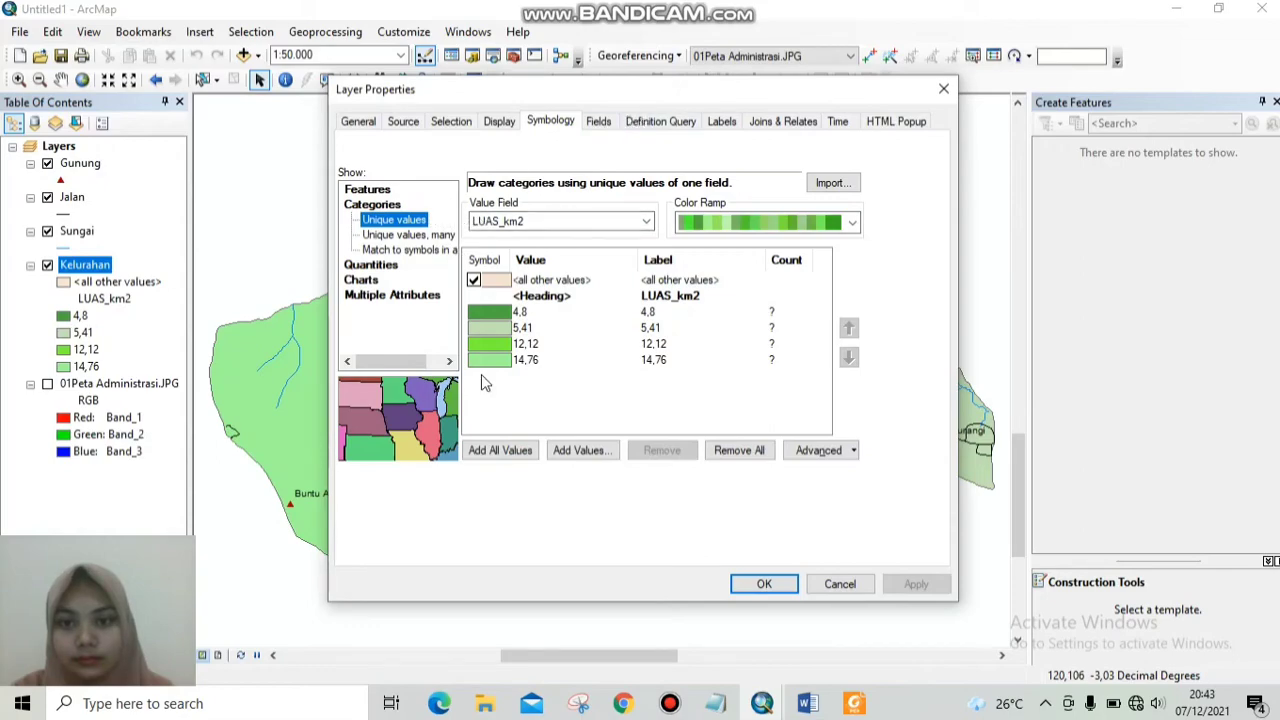
click(628, 222)
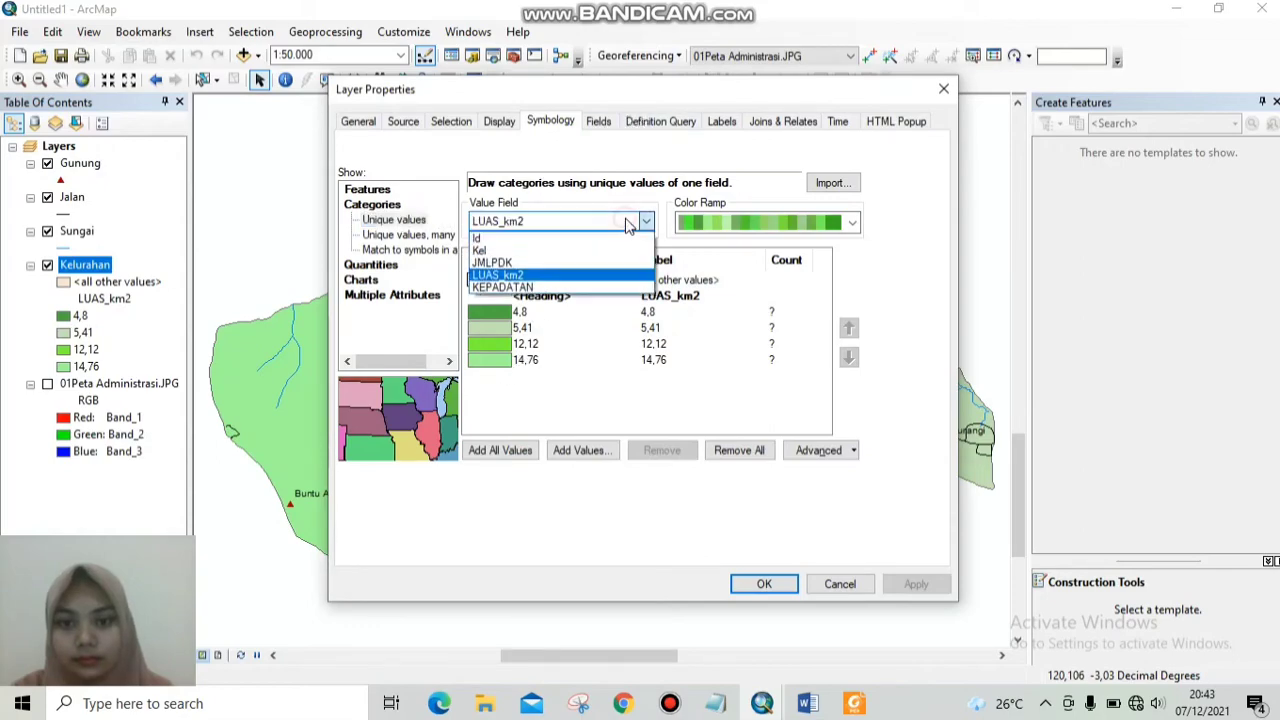
click(604, 287)
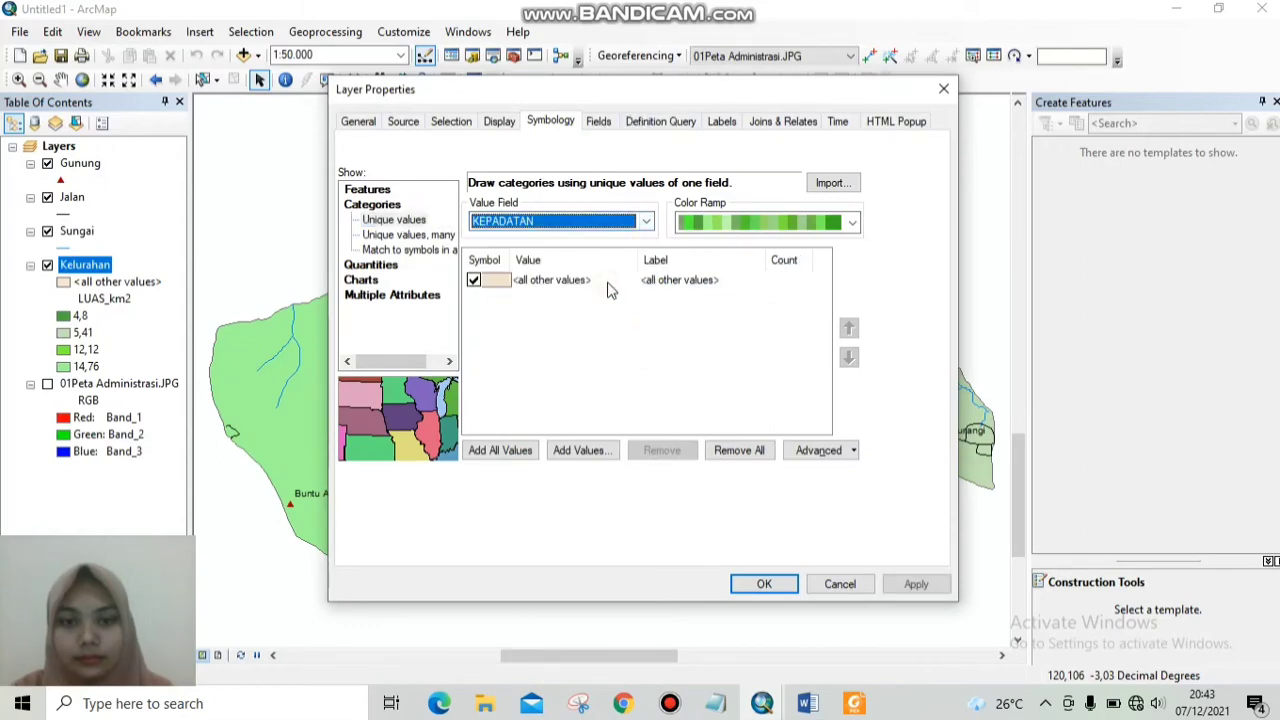
click(850, 223)
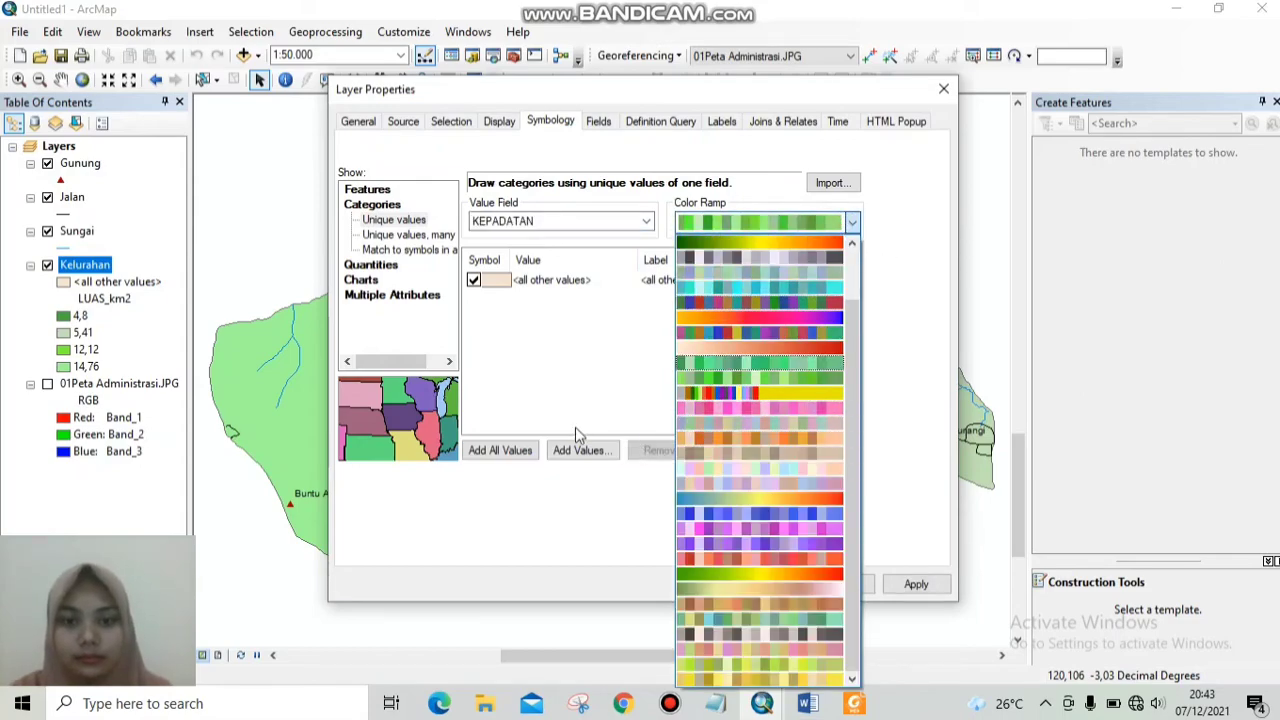
click(519, 457)
click(519, 453)
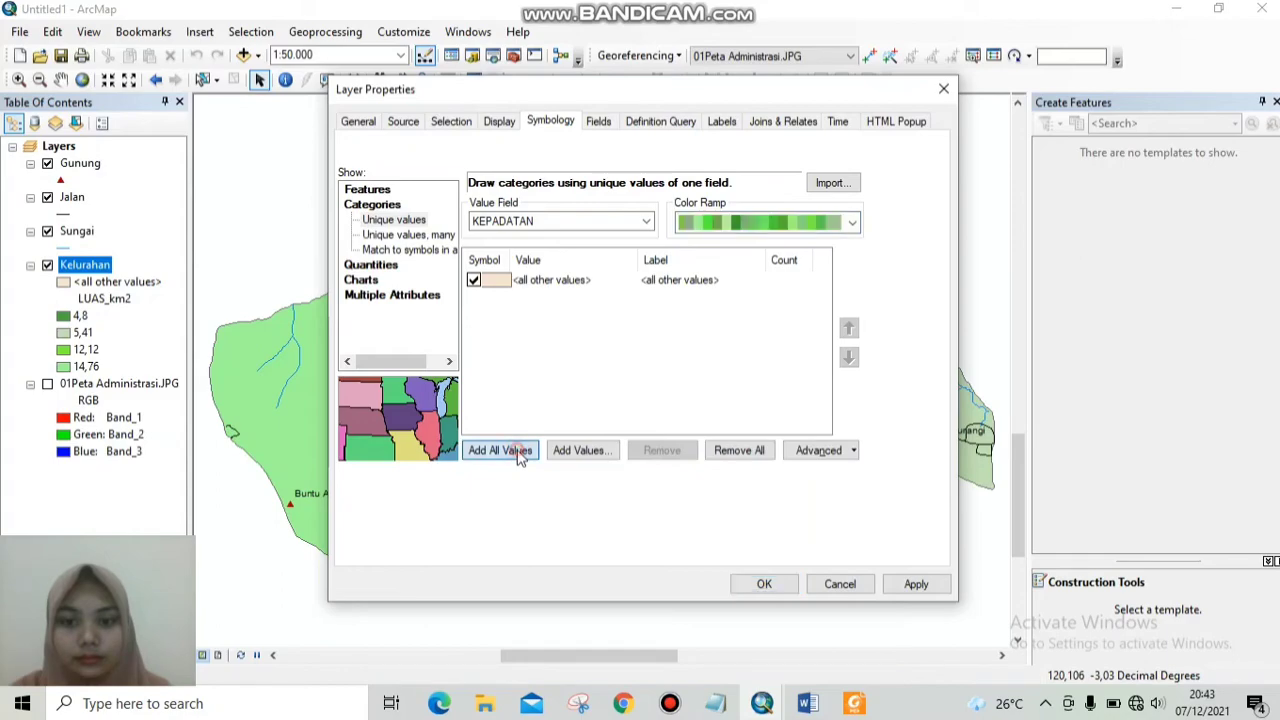
Apply the blue-to-yellow-to-red colour ramp to the Kelurahan KEPADATAN classes and close the layer properties.
click(852, 225)
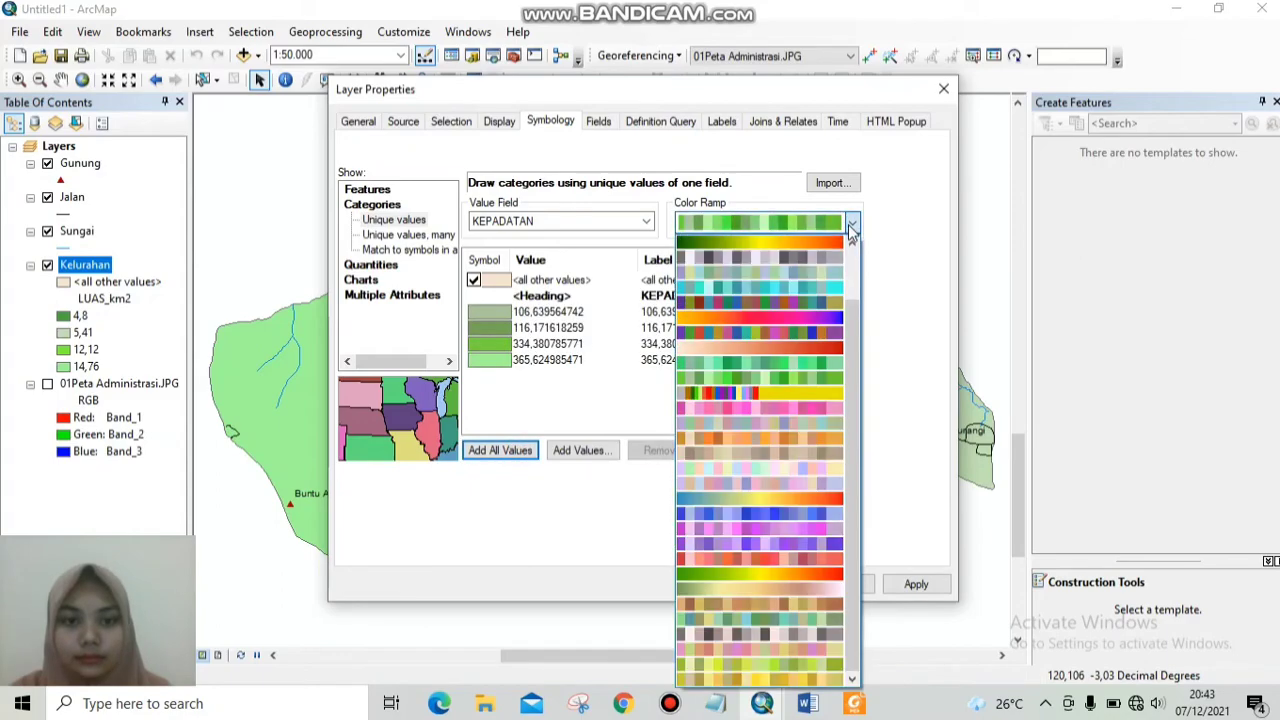
click(810, 335)
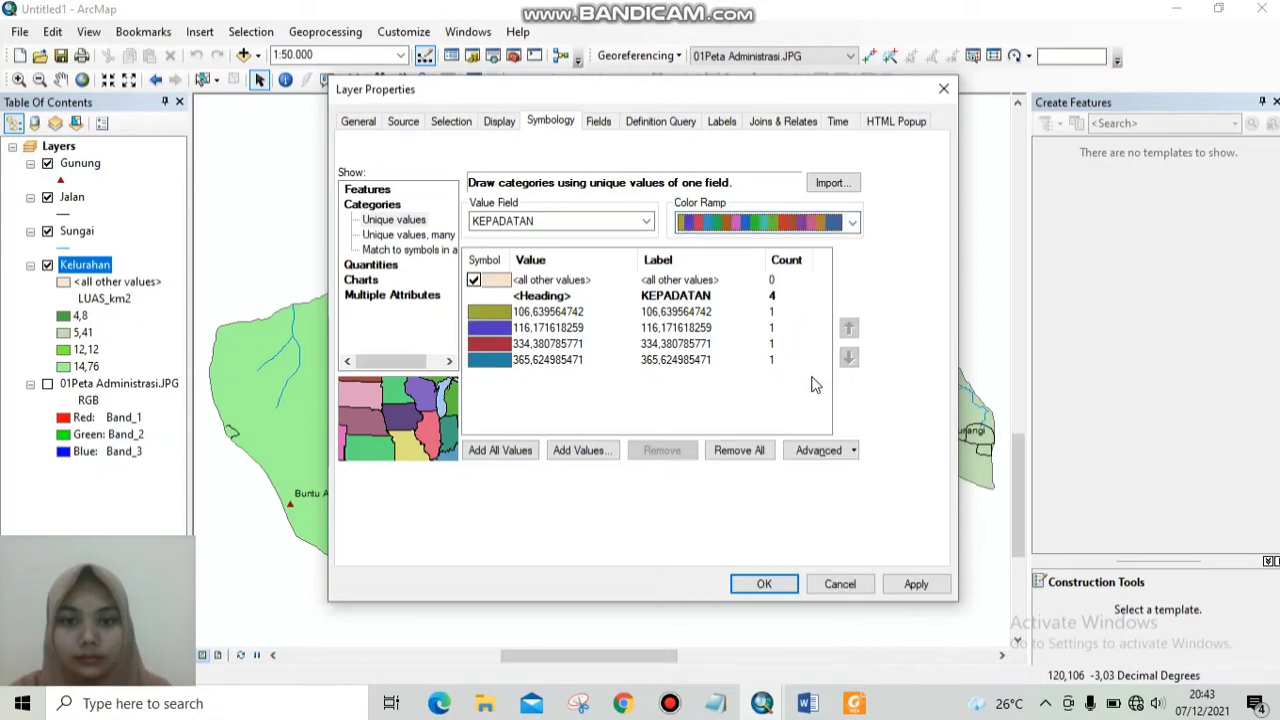
click(851, 223)
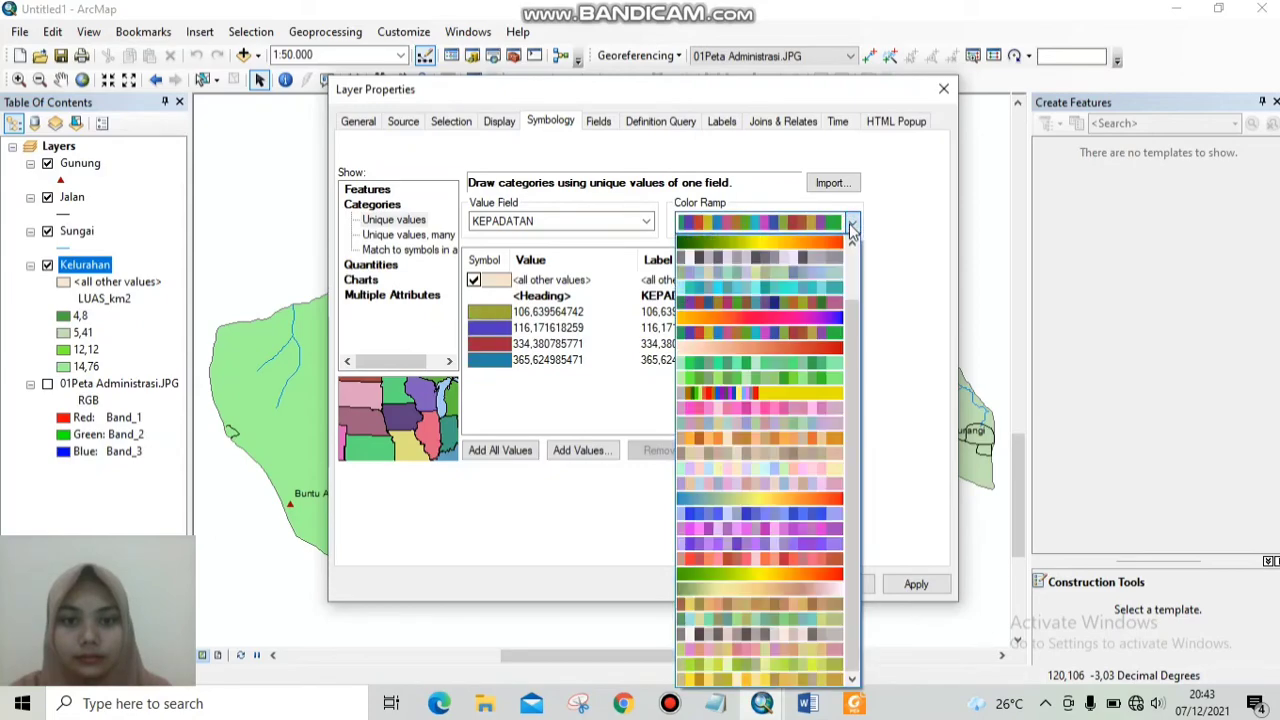
click(791, 497)
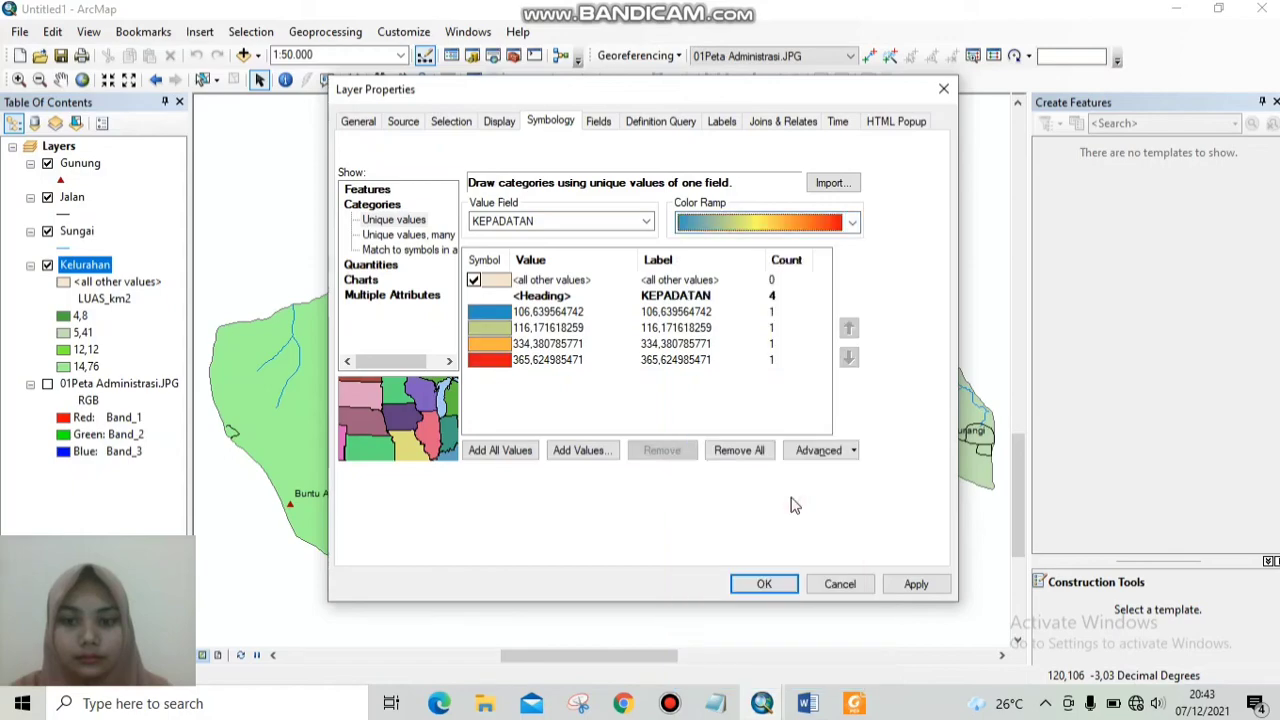
click(912, 584)
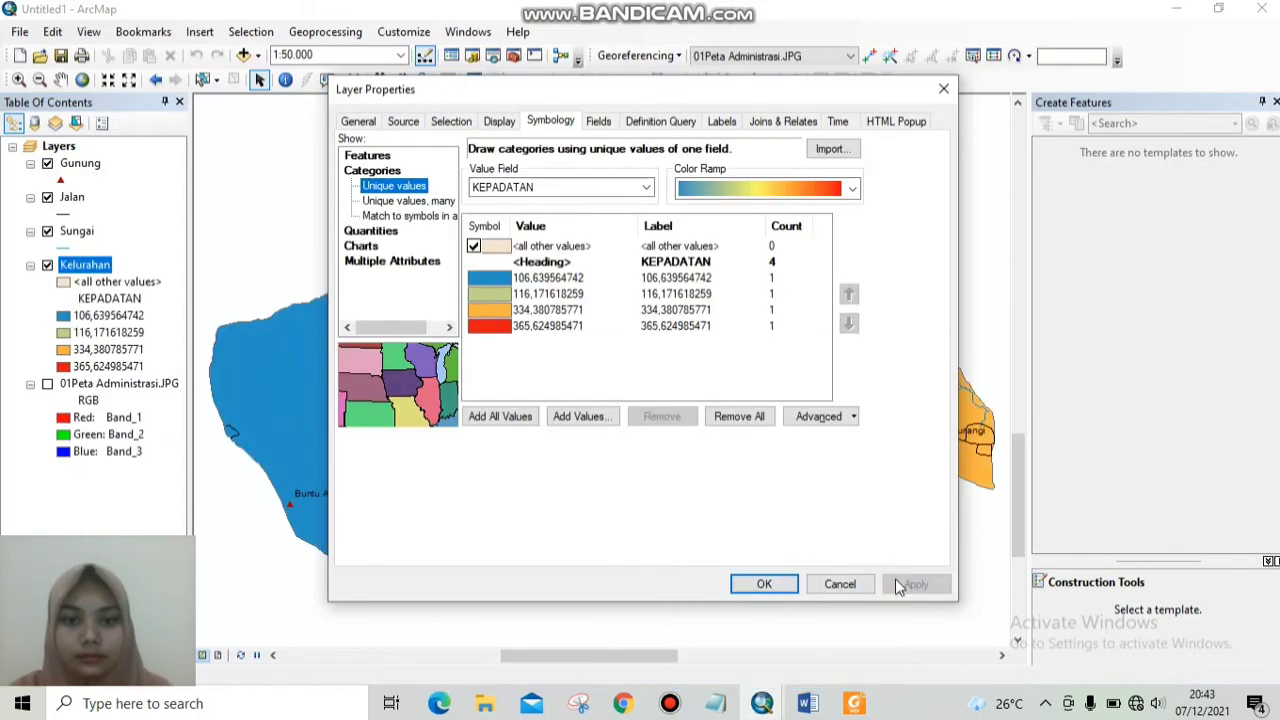
click(764, 584)
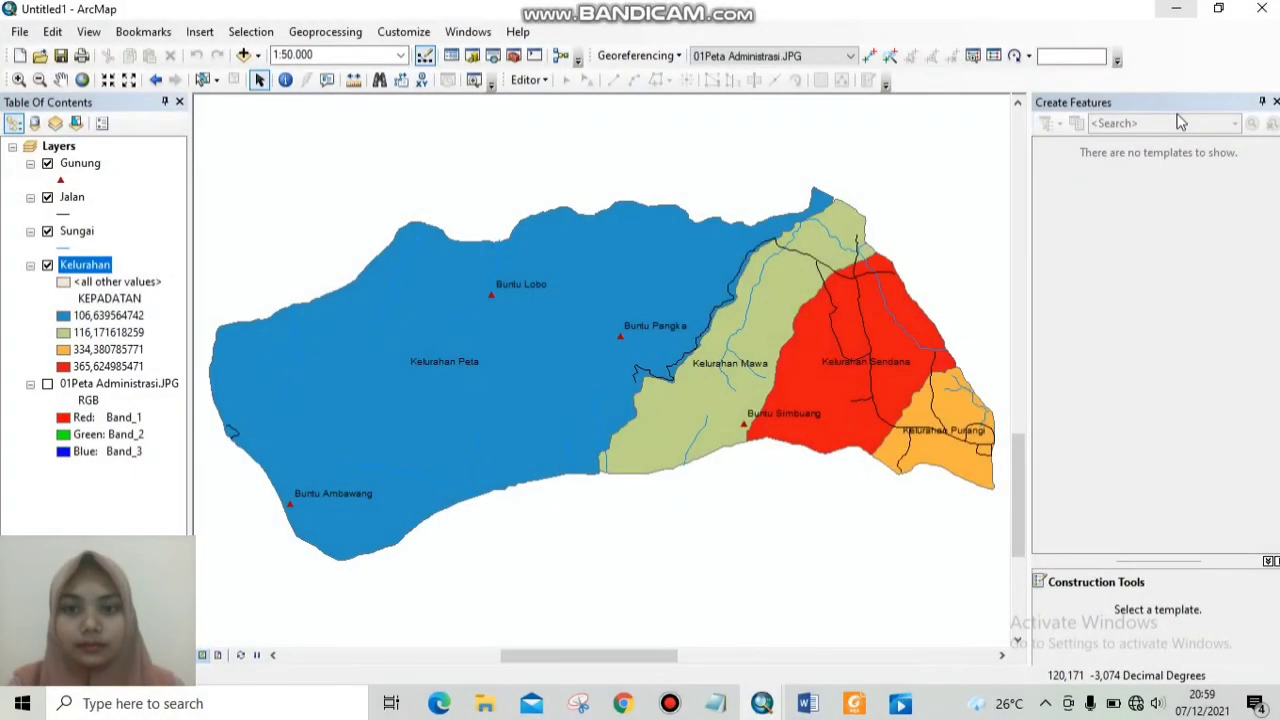
Symbolize Kelurahan by unique values of the Kel field, adding all values and applying a dark multicolour ramp.
right_click(97, 272)
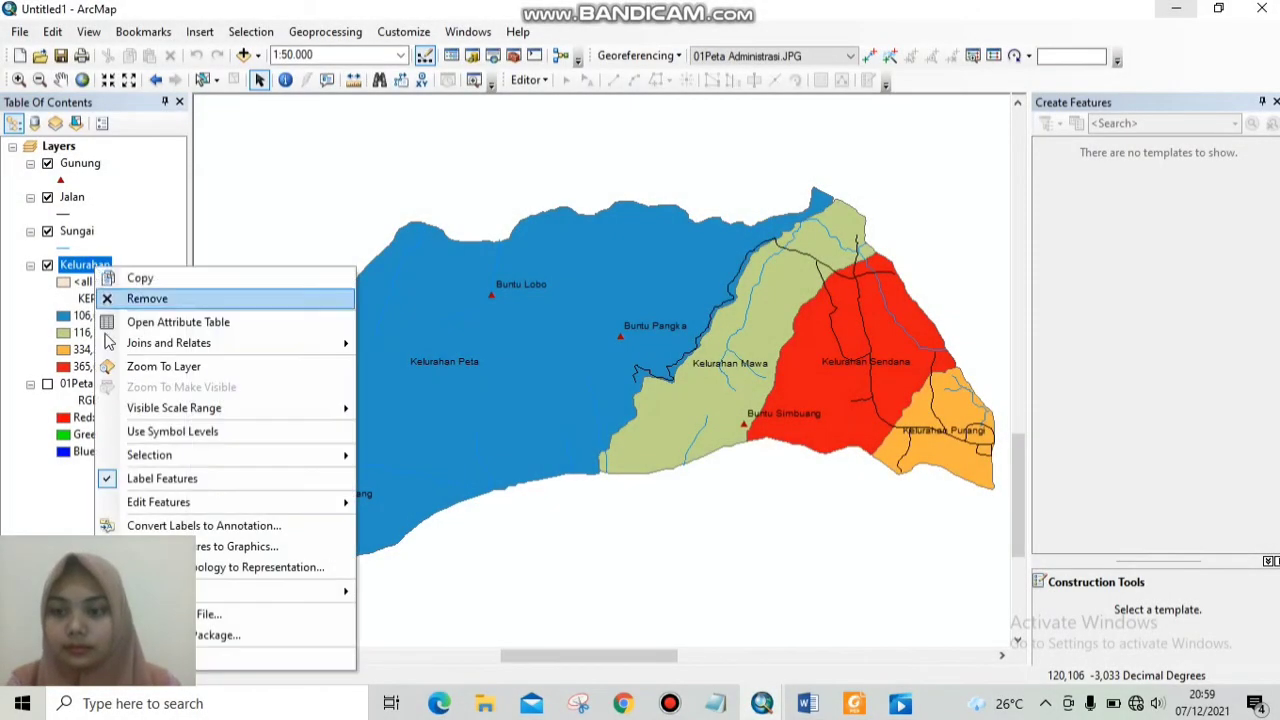
click(140, 658)
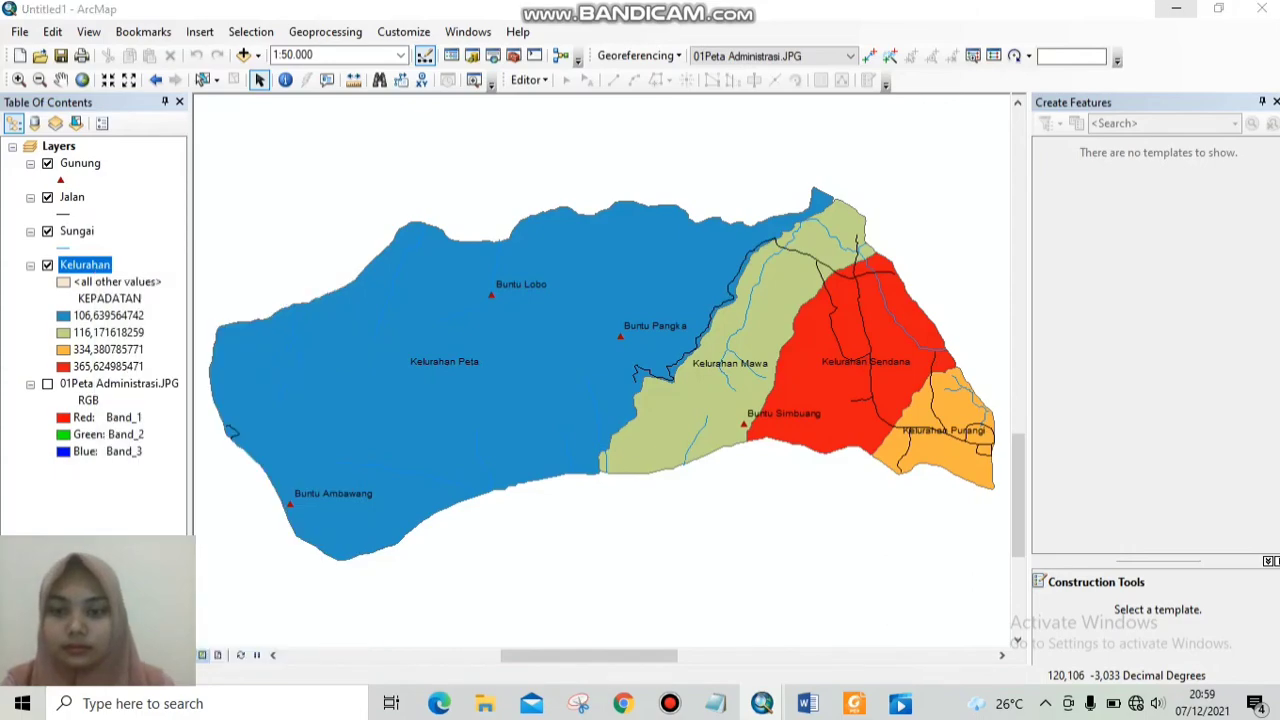
click(646, 222)
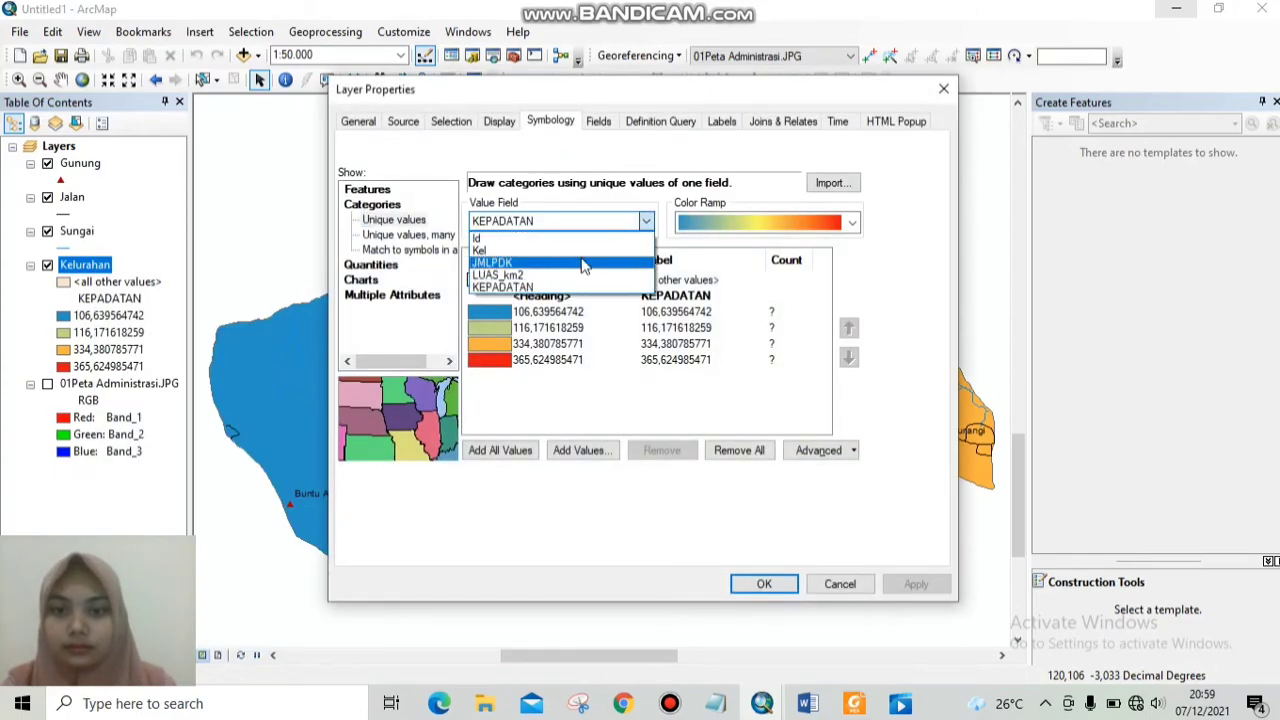
click(585, 258)
click(500, 450)
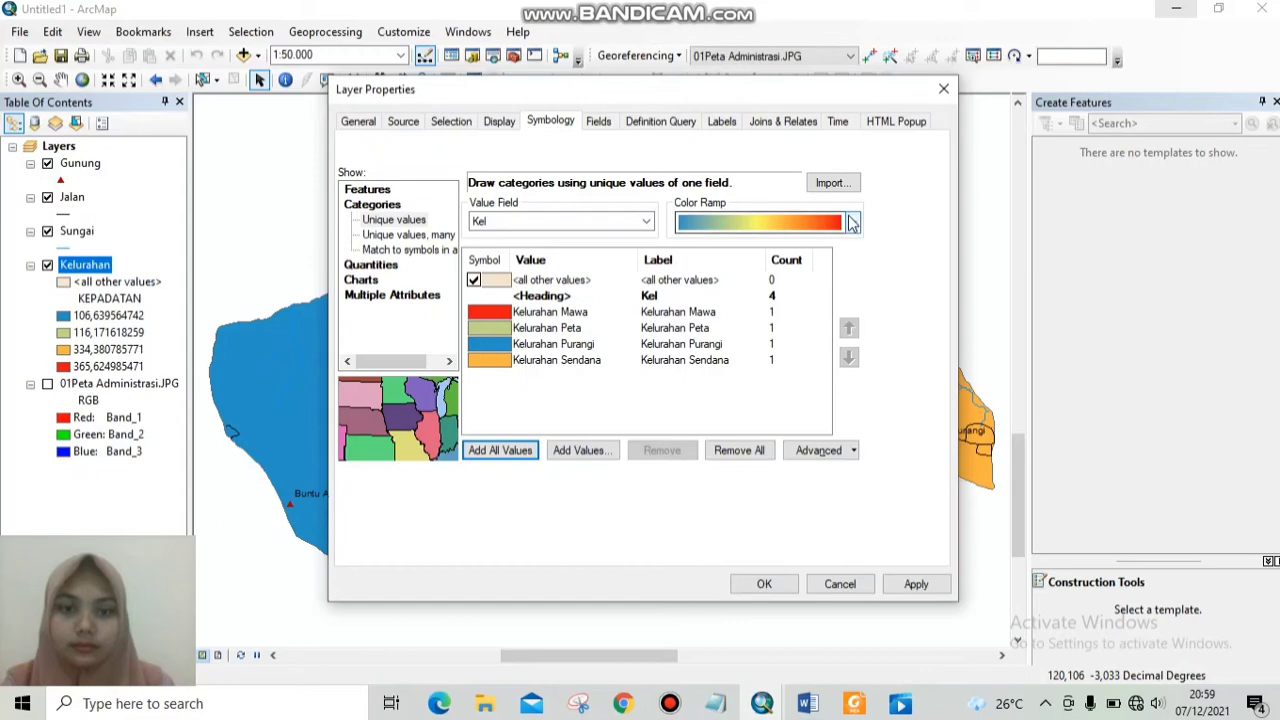
click(851, 222)
click(791, 311)
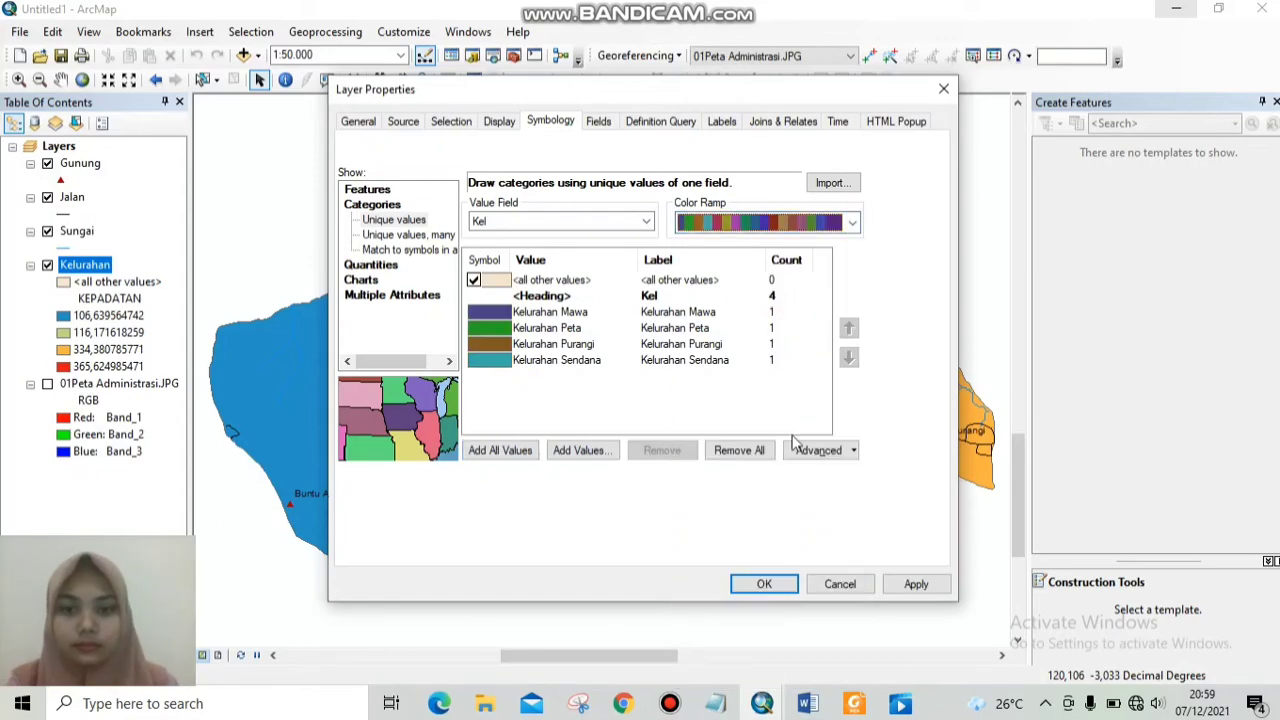
click(893, 588)
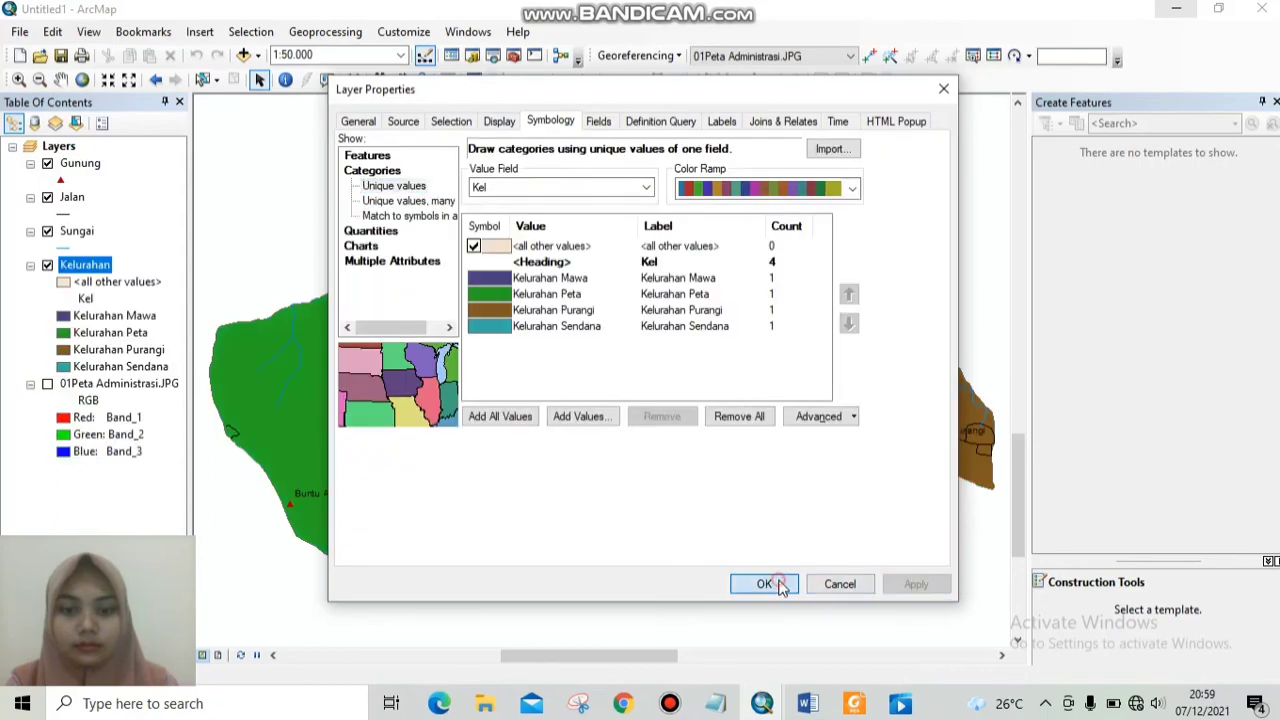
click(775, 585)
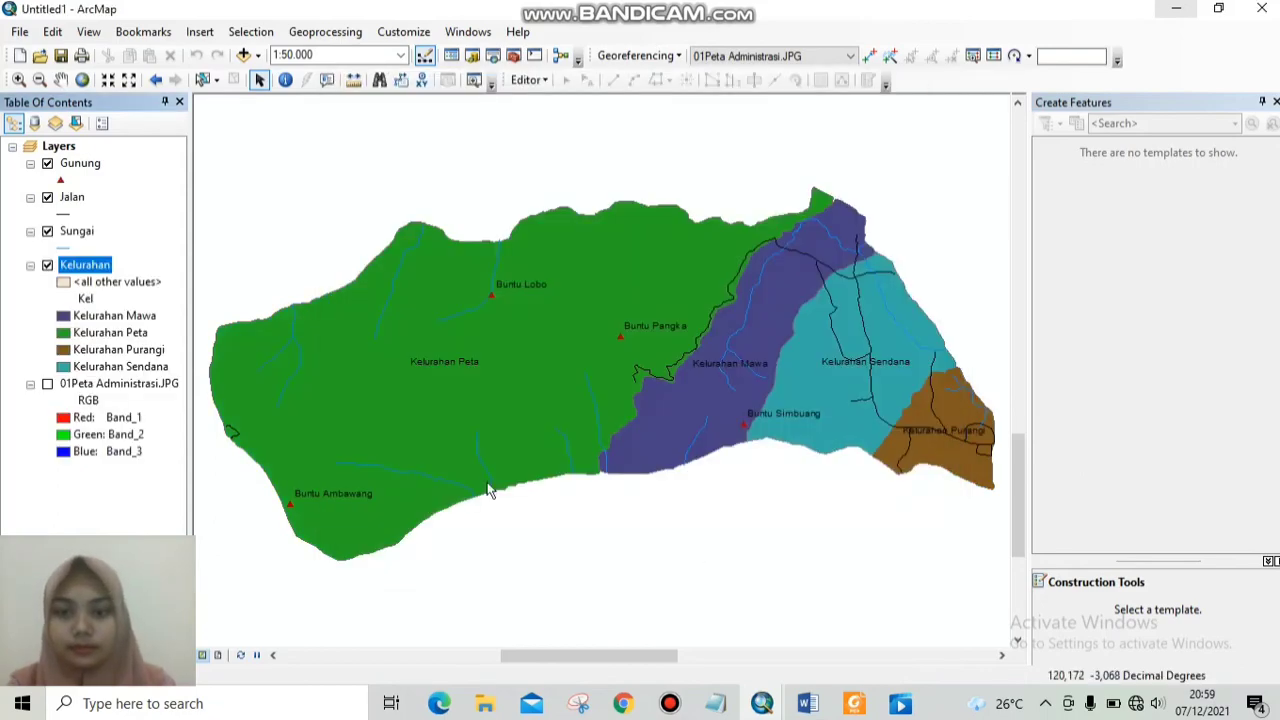
Set the label field of the Kelurahan layer to JMLPDK.
right_click(52, 273)
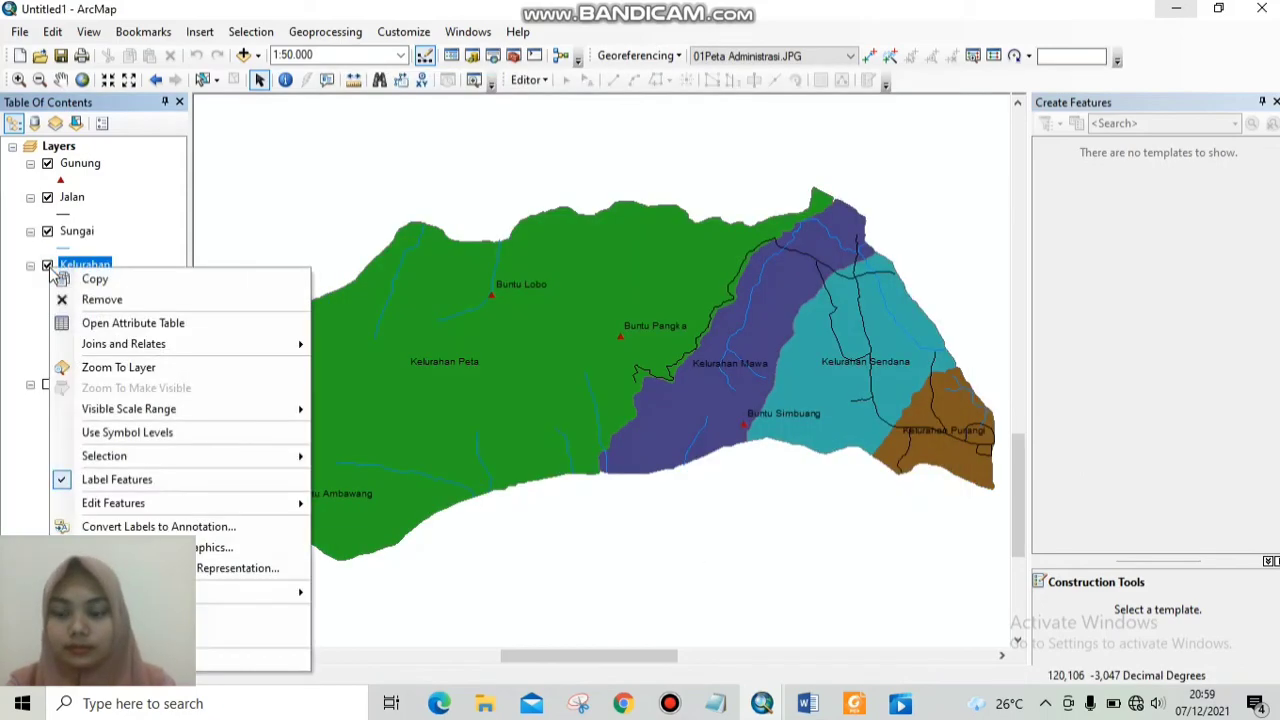
click(250, 660)
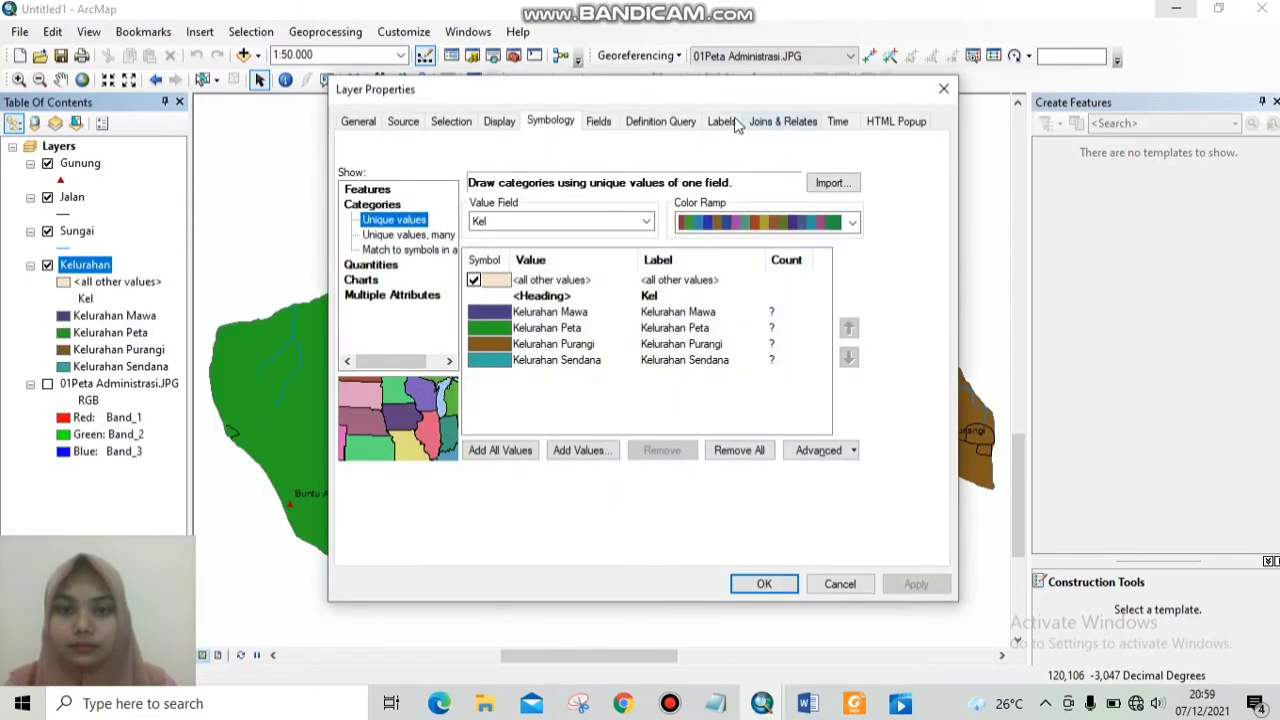
click(723, 121)
click(710, 270)
click(651, 323)
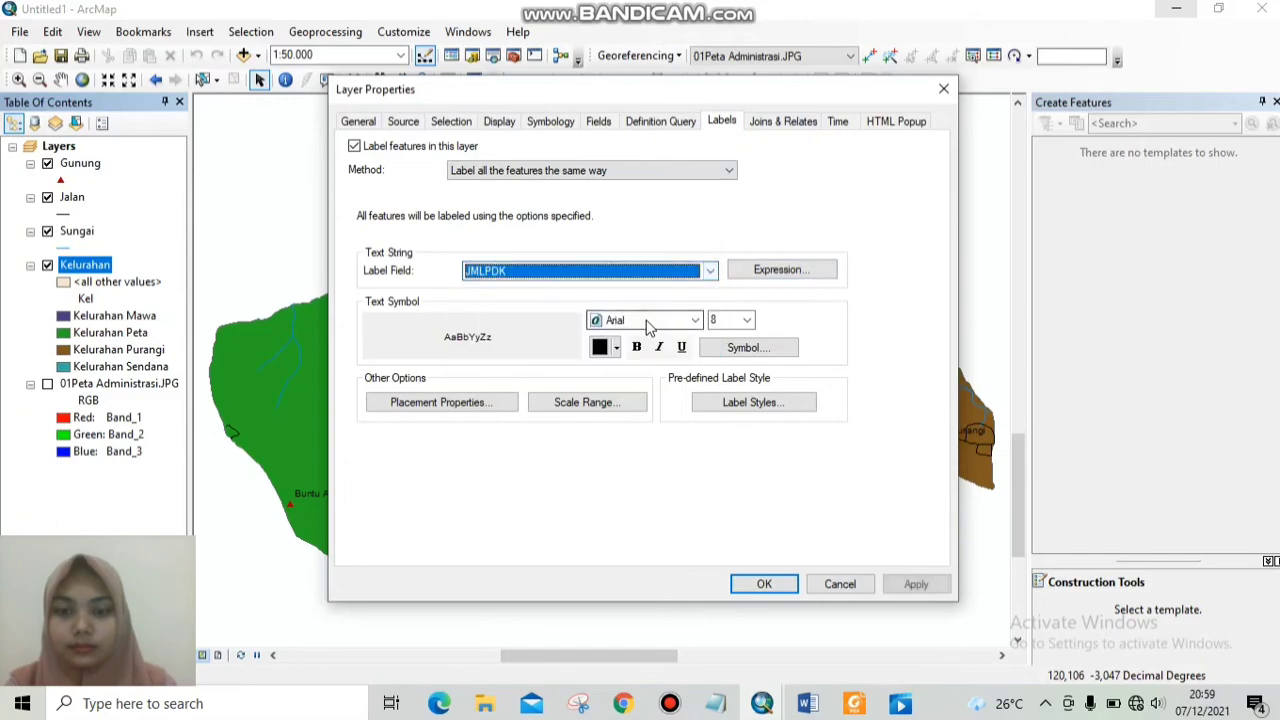
click(765, 583)
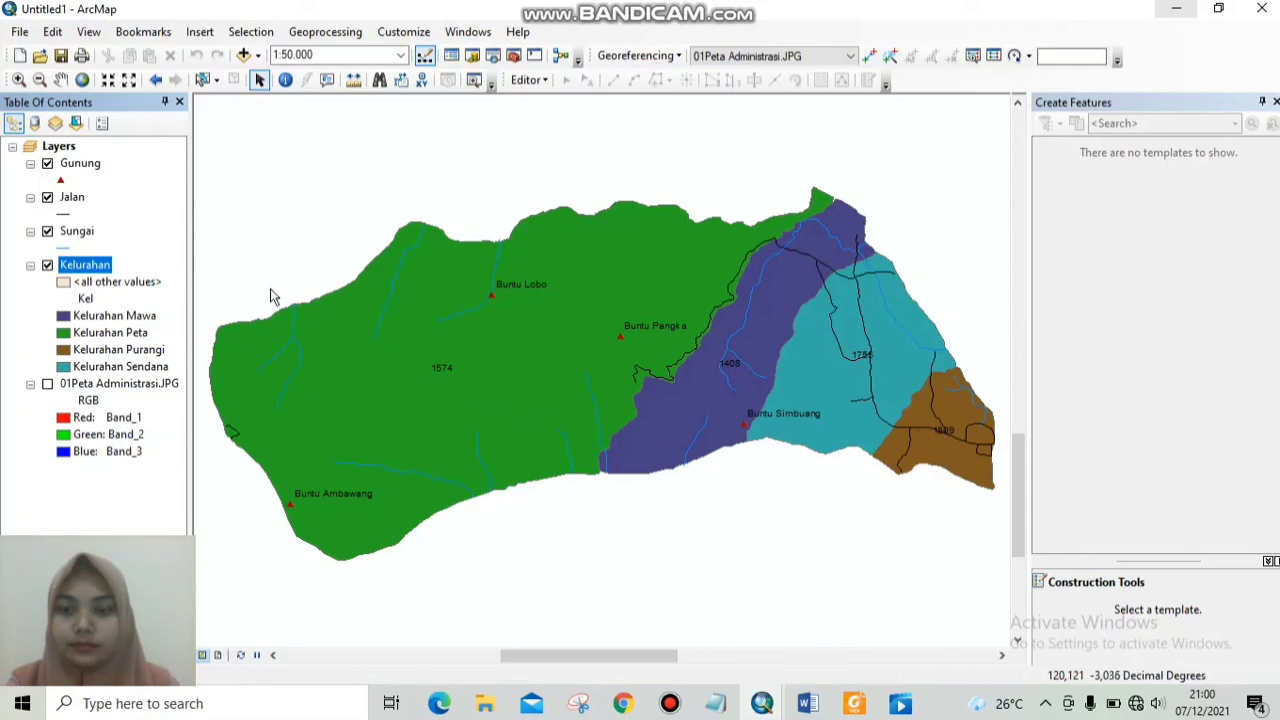
Change the Kelurahan label field to LUAS_km2.
right_click(85, 264)
click(168, 520)
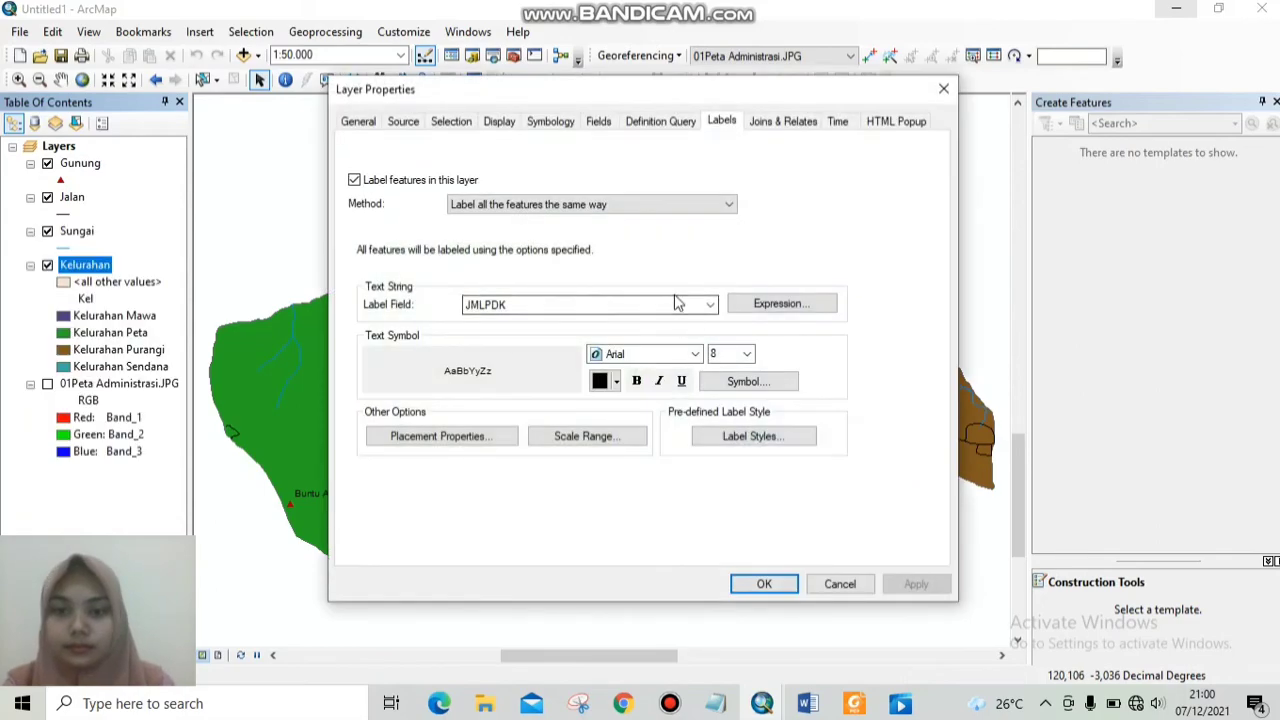
click(710, 305)
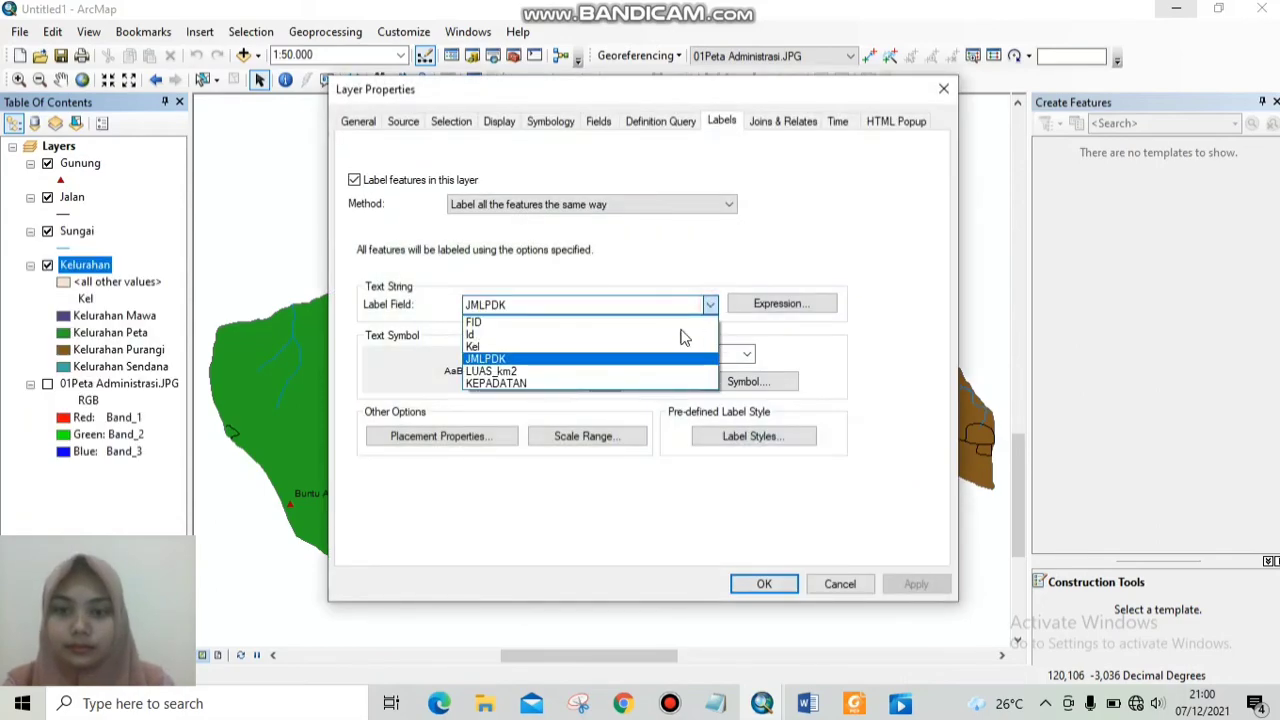
click(590, 372)
click(776, 583)
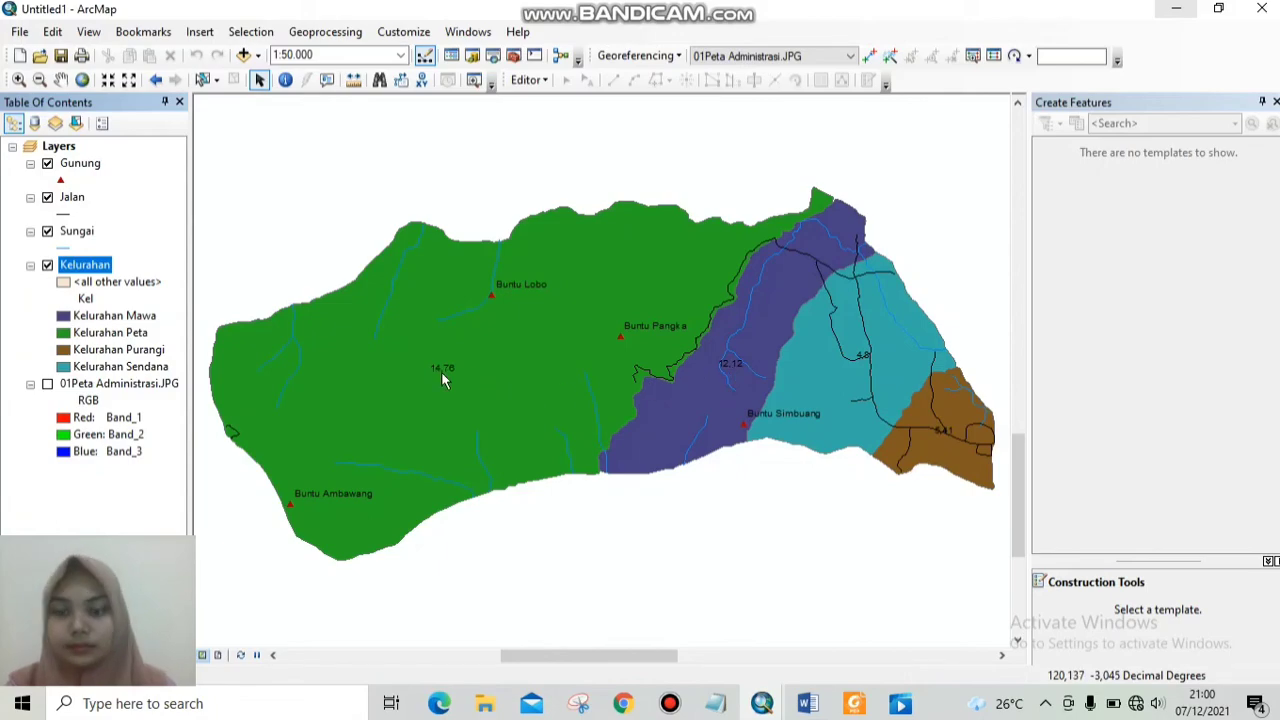
Switch the Kelurahan labels to the KEPADATAN field.
right_click(66, 268)
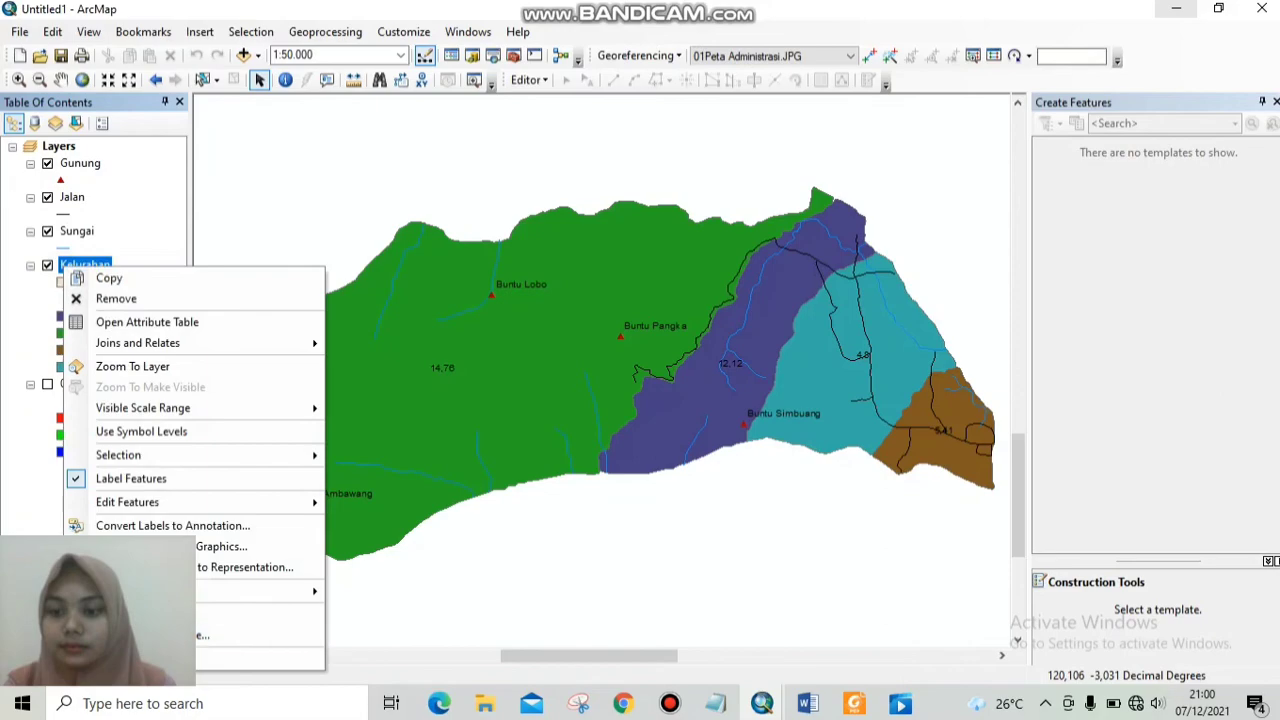
key(Escape)
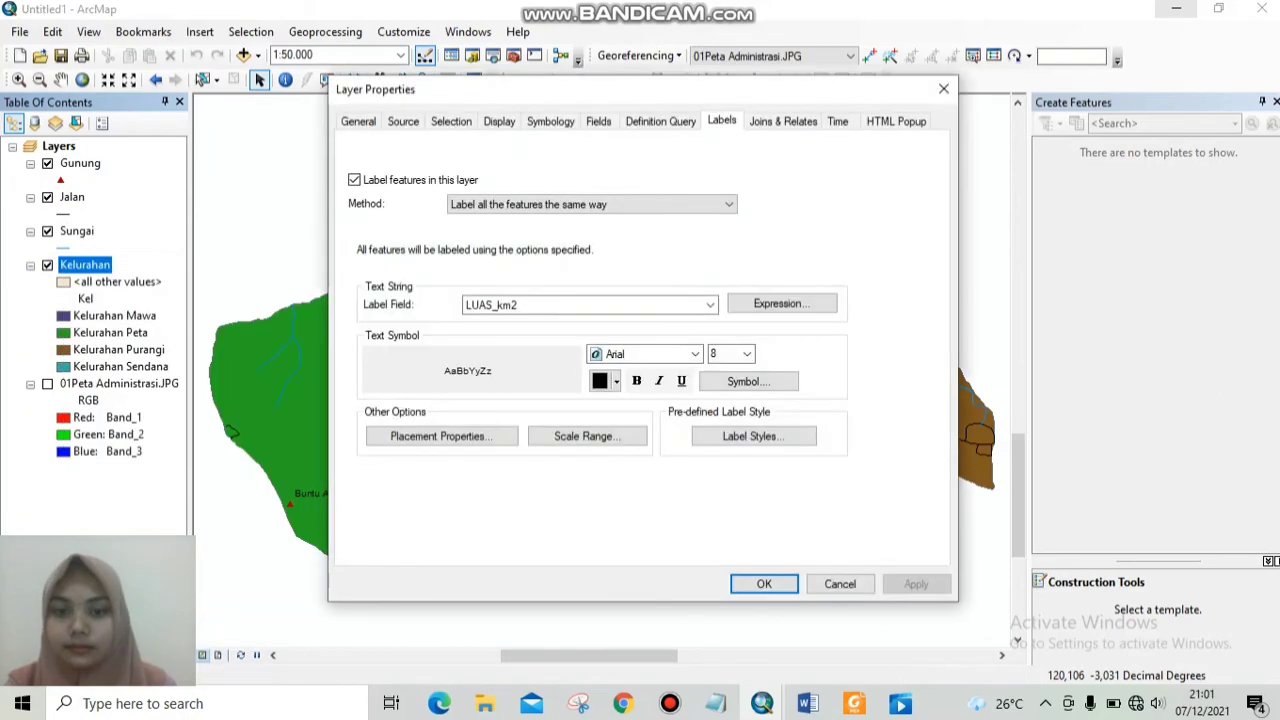
click(709, 305)
click(615, 383)
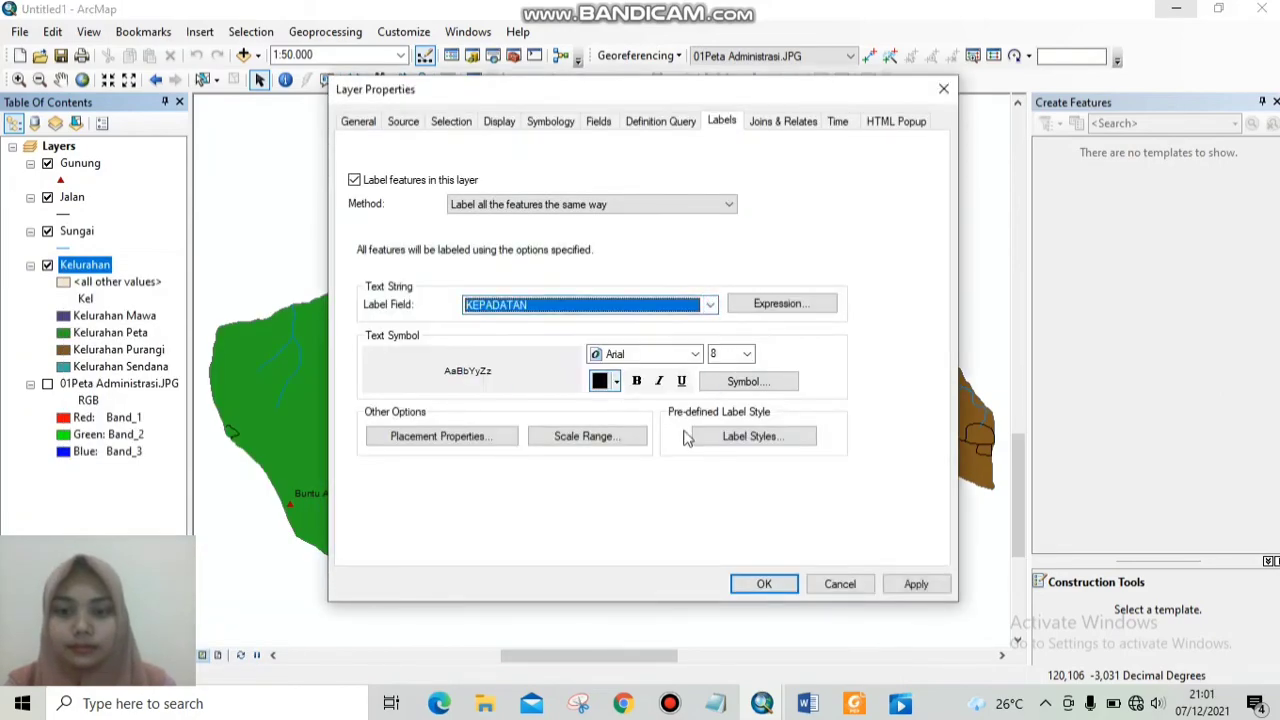
click(768, 584)
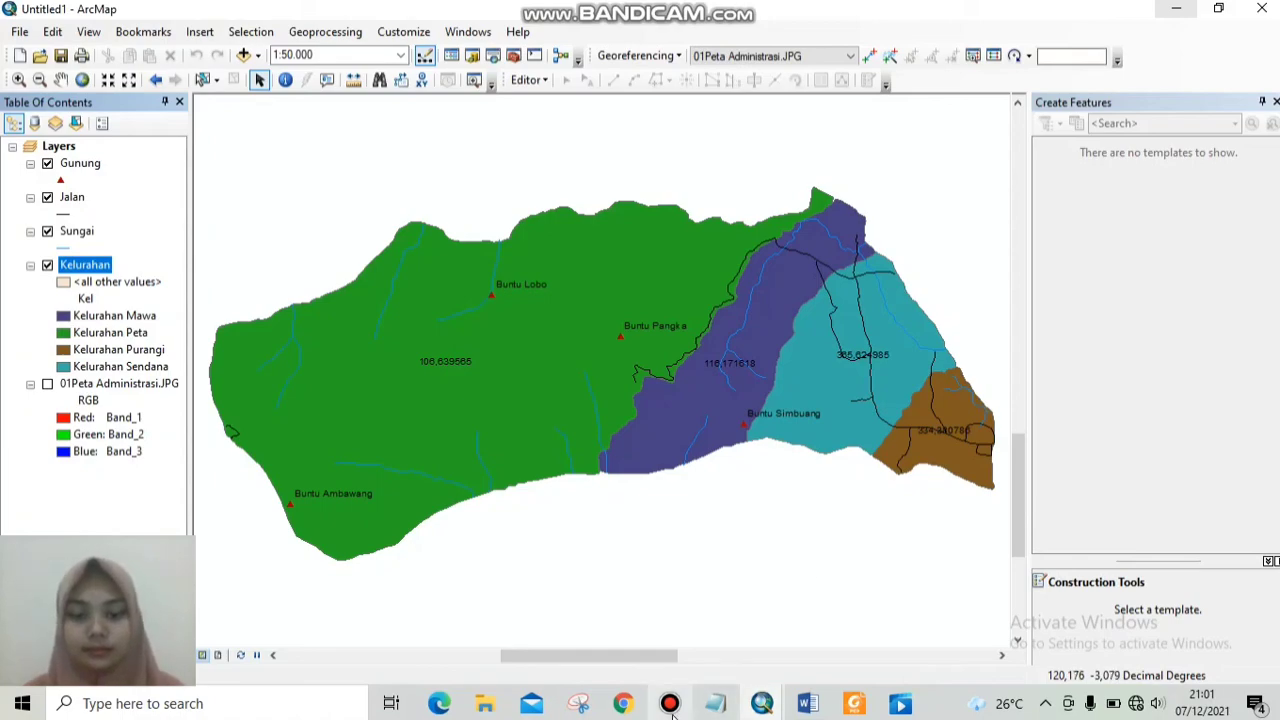
mouse_move(672, 715)
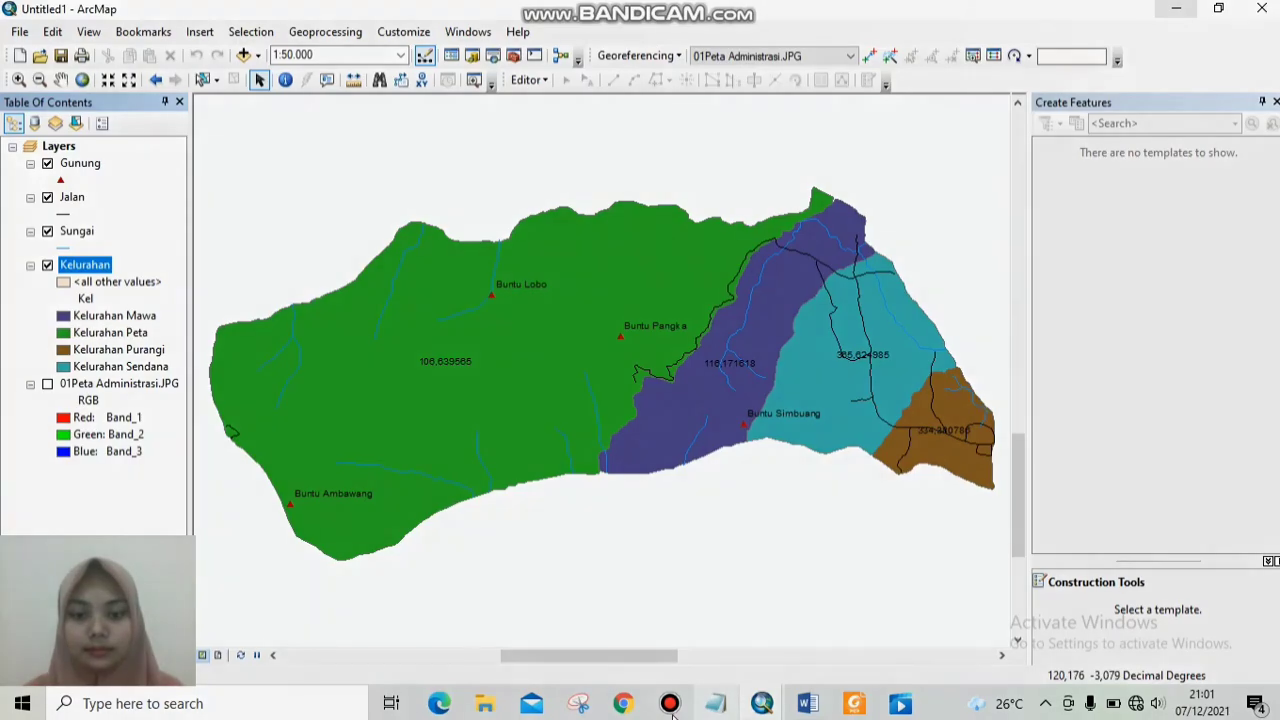
mouse_move(670, 710)
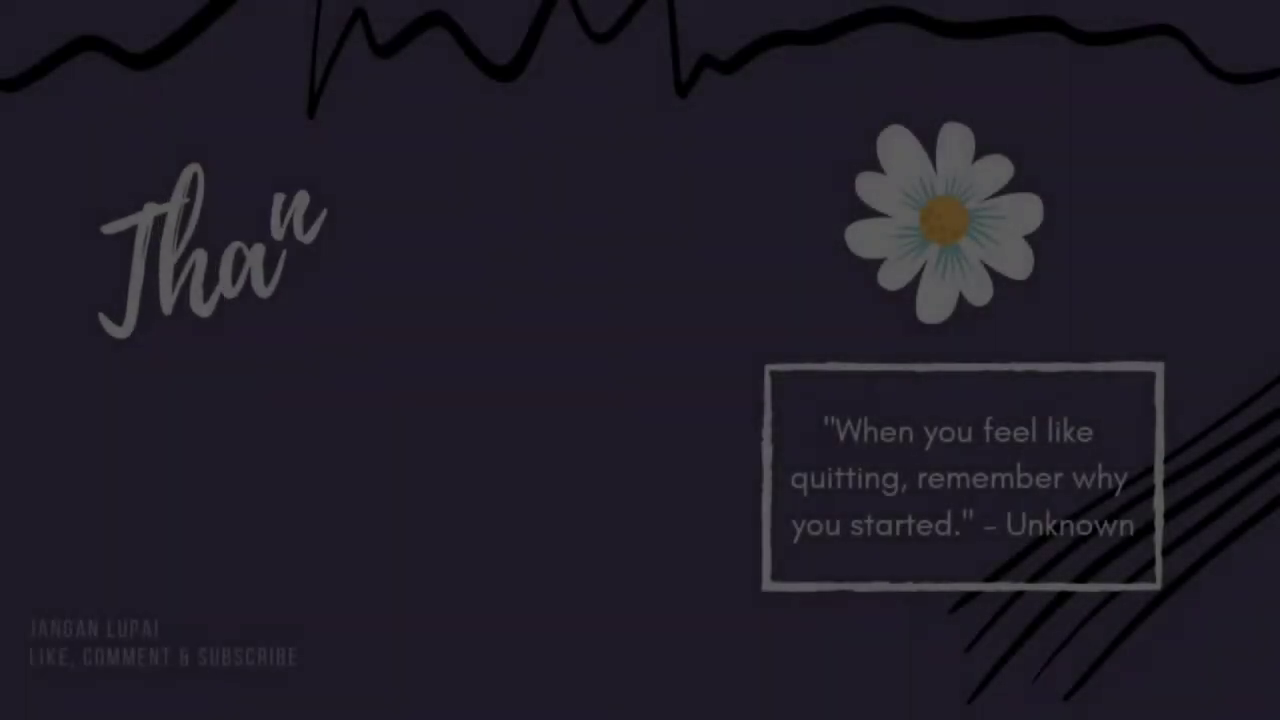